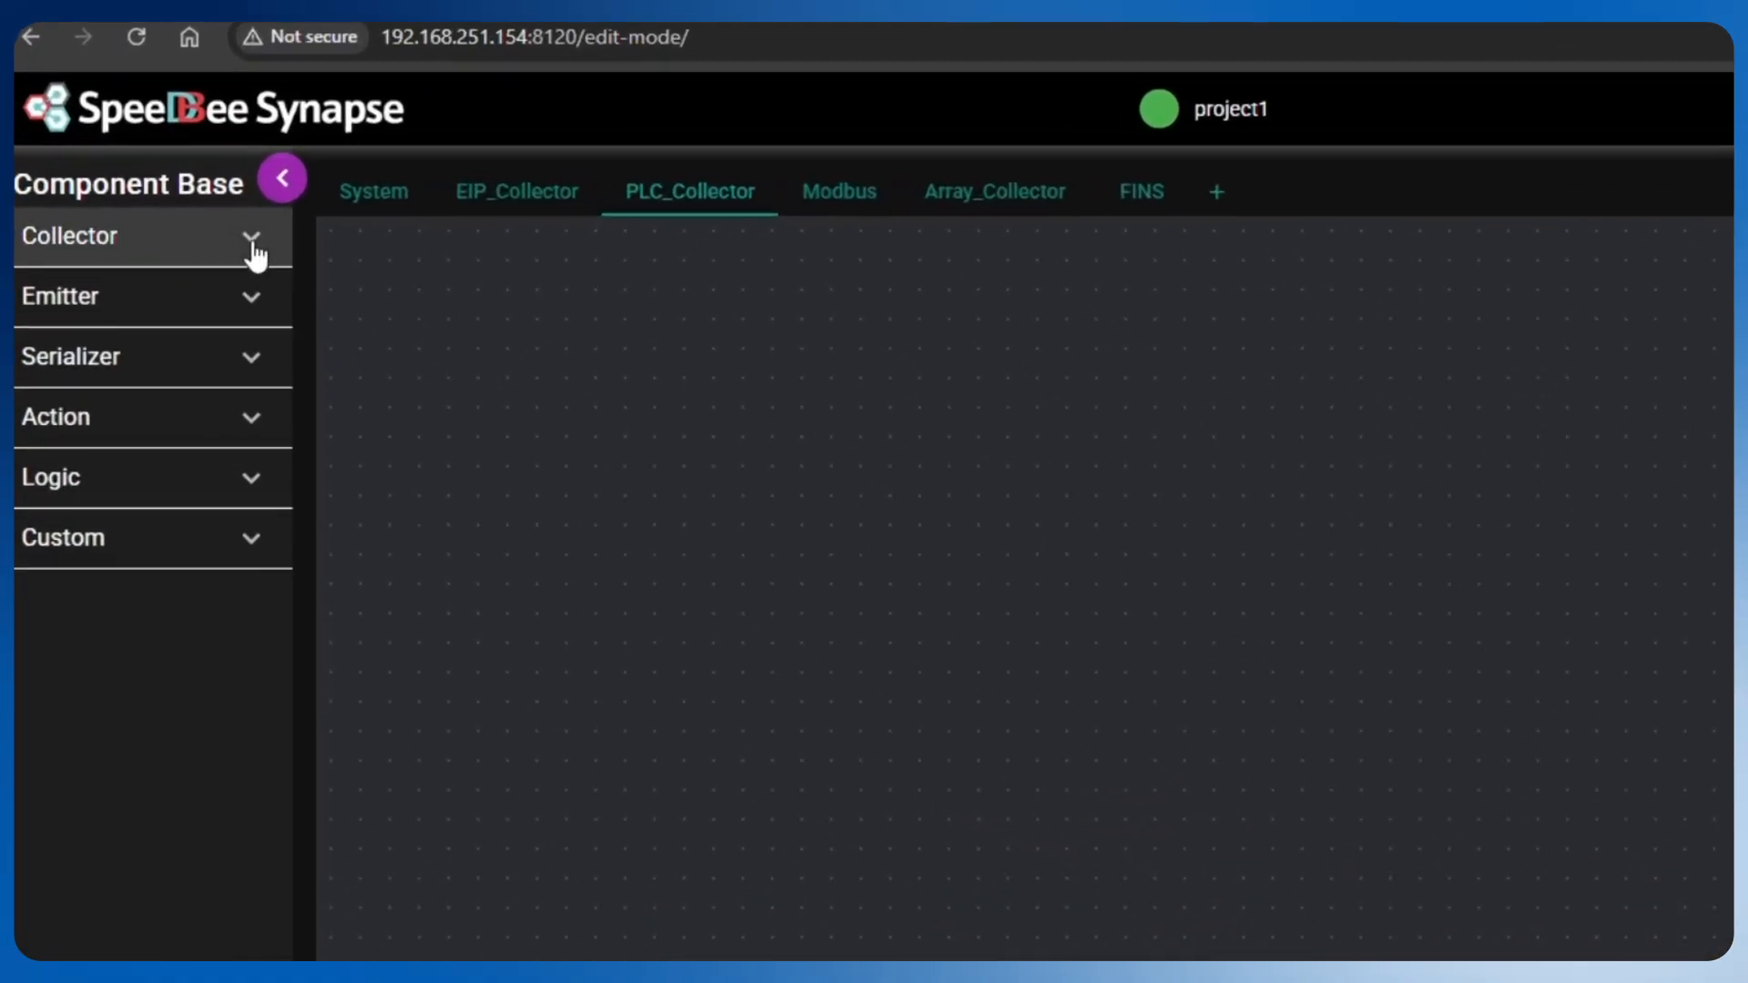
Step: Place a Modbus TCP Collector component on the PLC_Collector canvas and open its settings
left_click(259, 244)
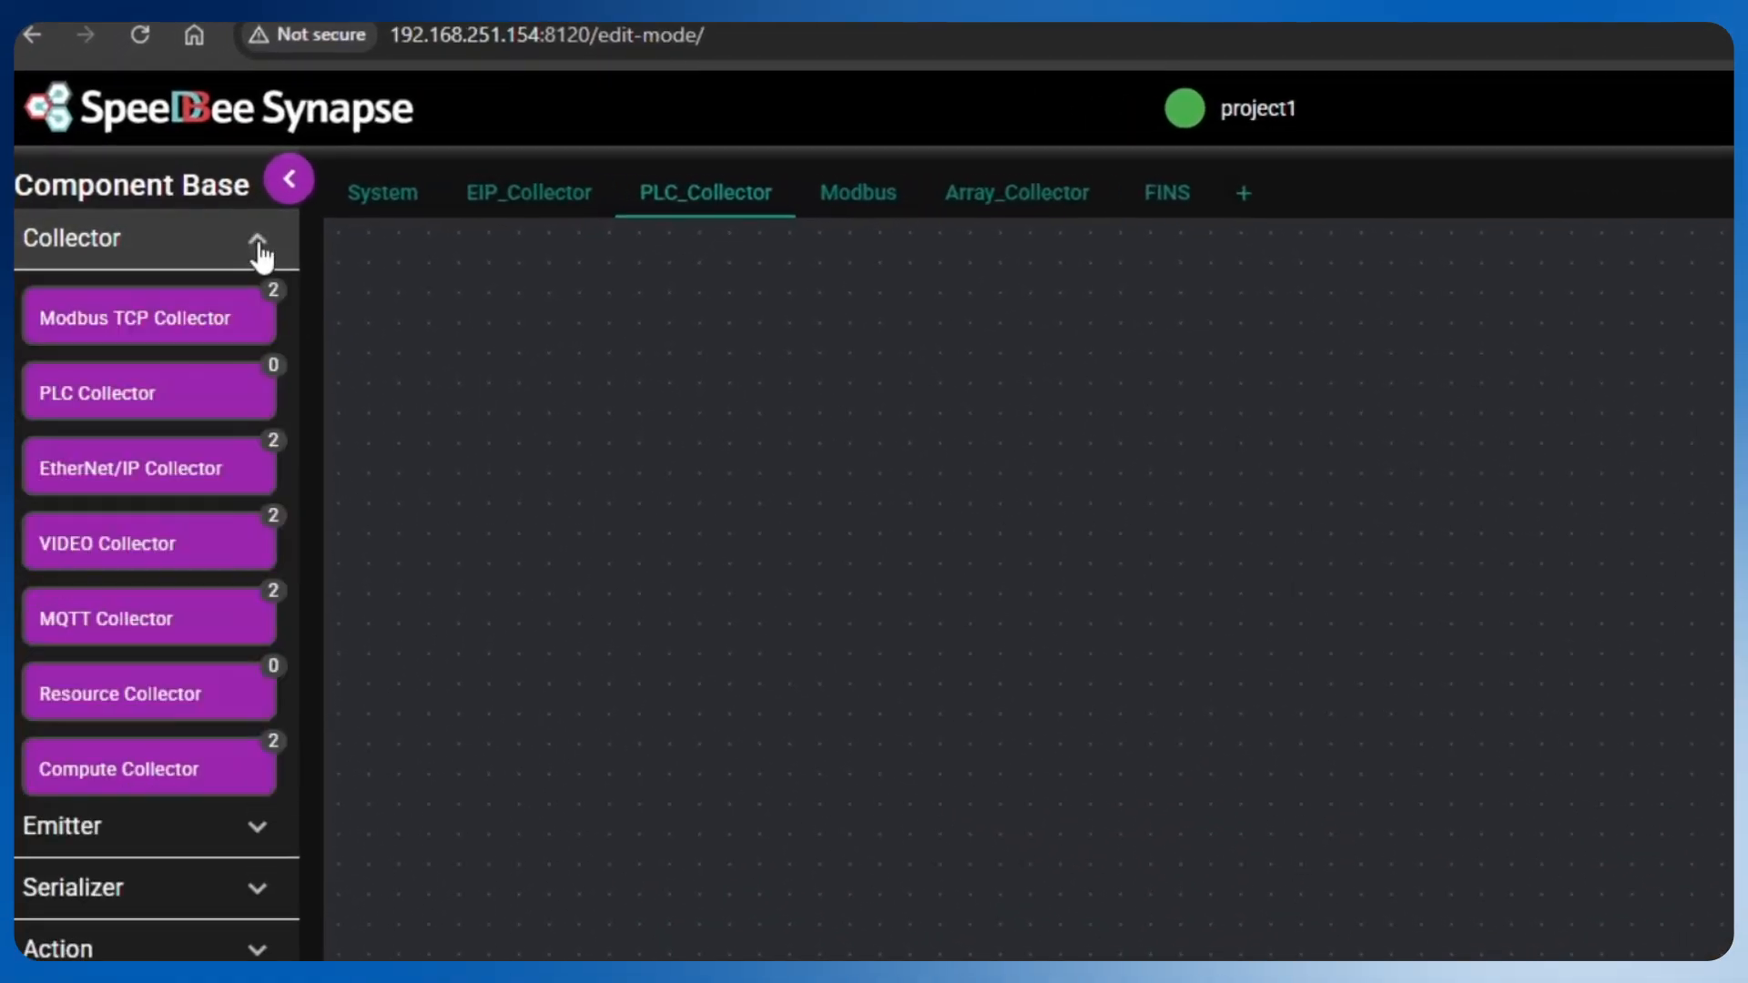
mouse_move(195, 316)
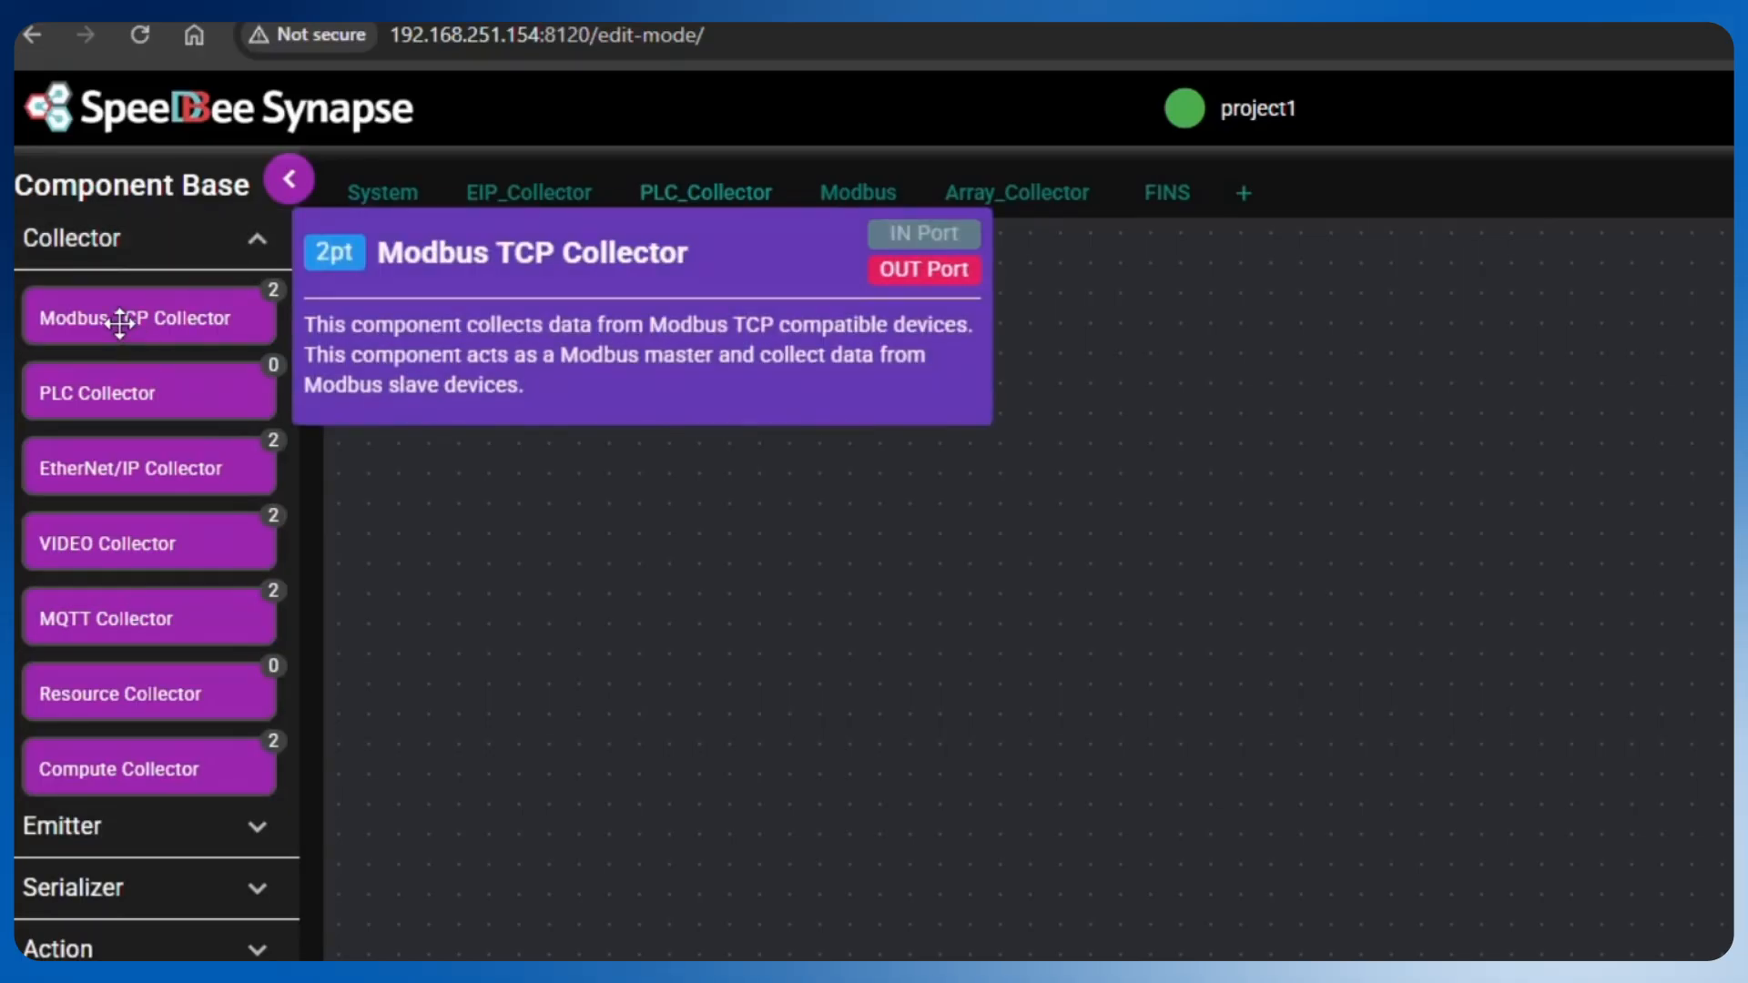
left_click_drag(118, 319, 882, 544)
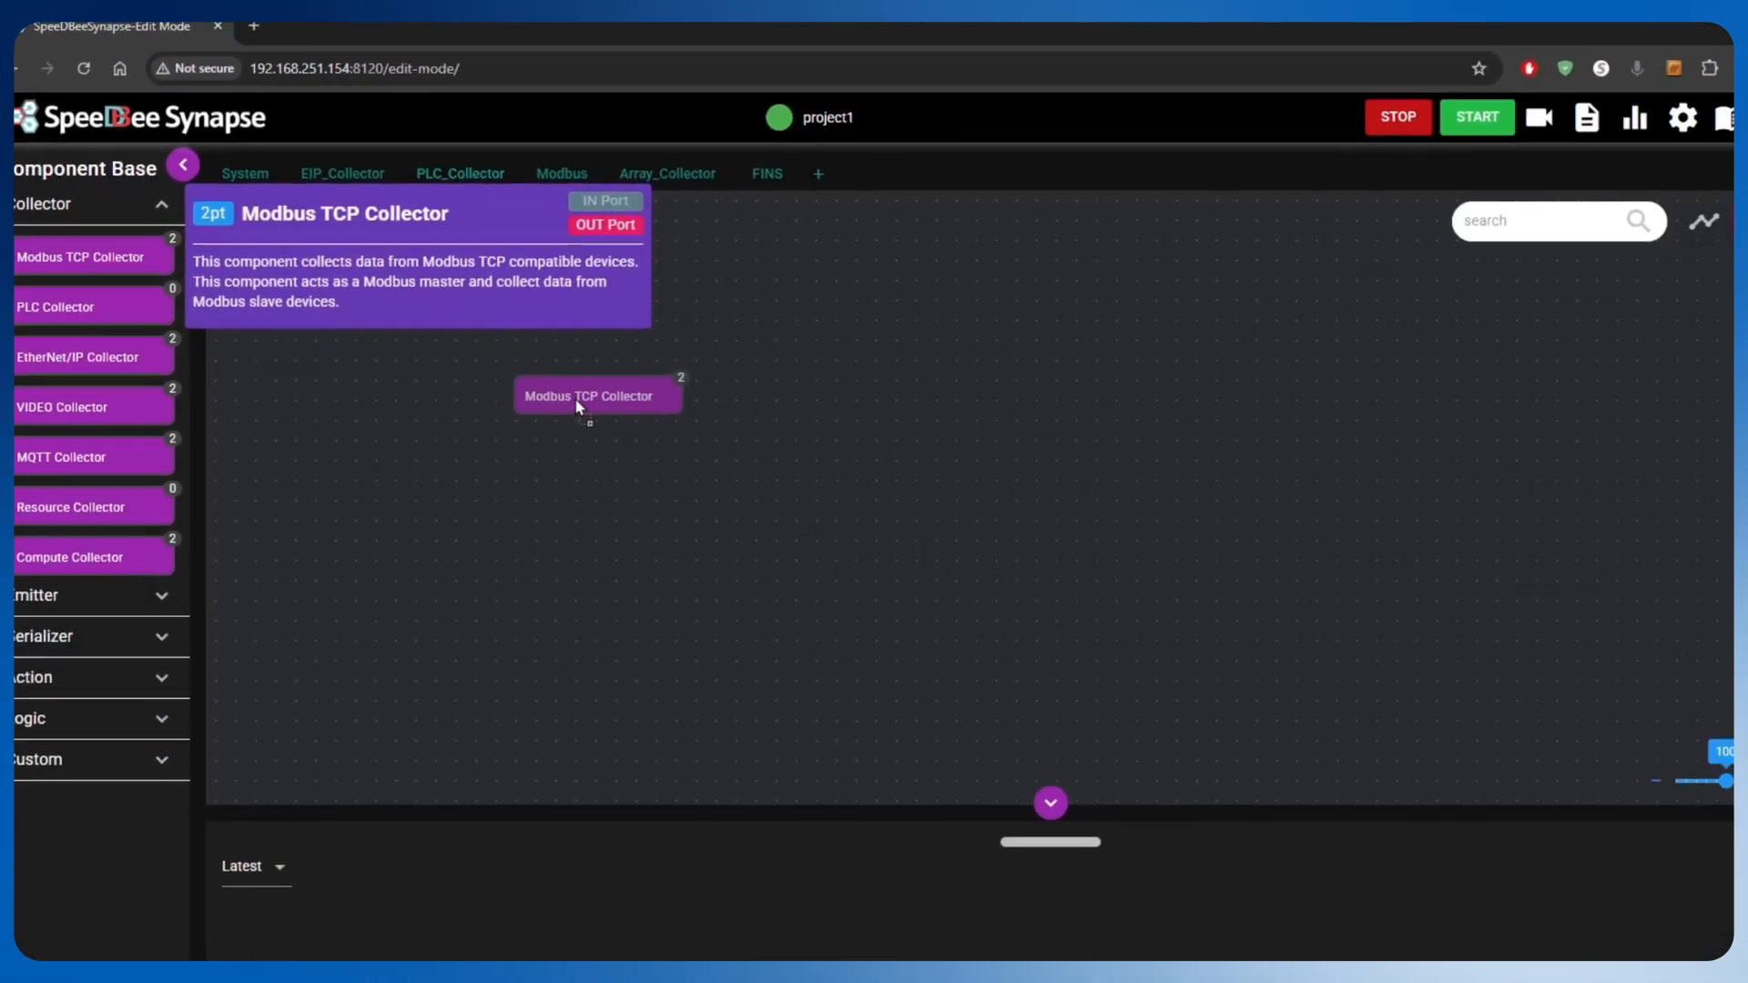
double_click(580, 396)
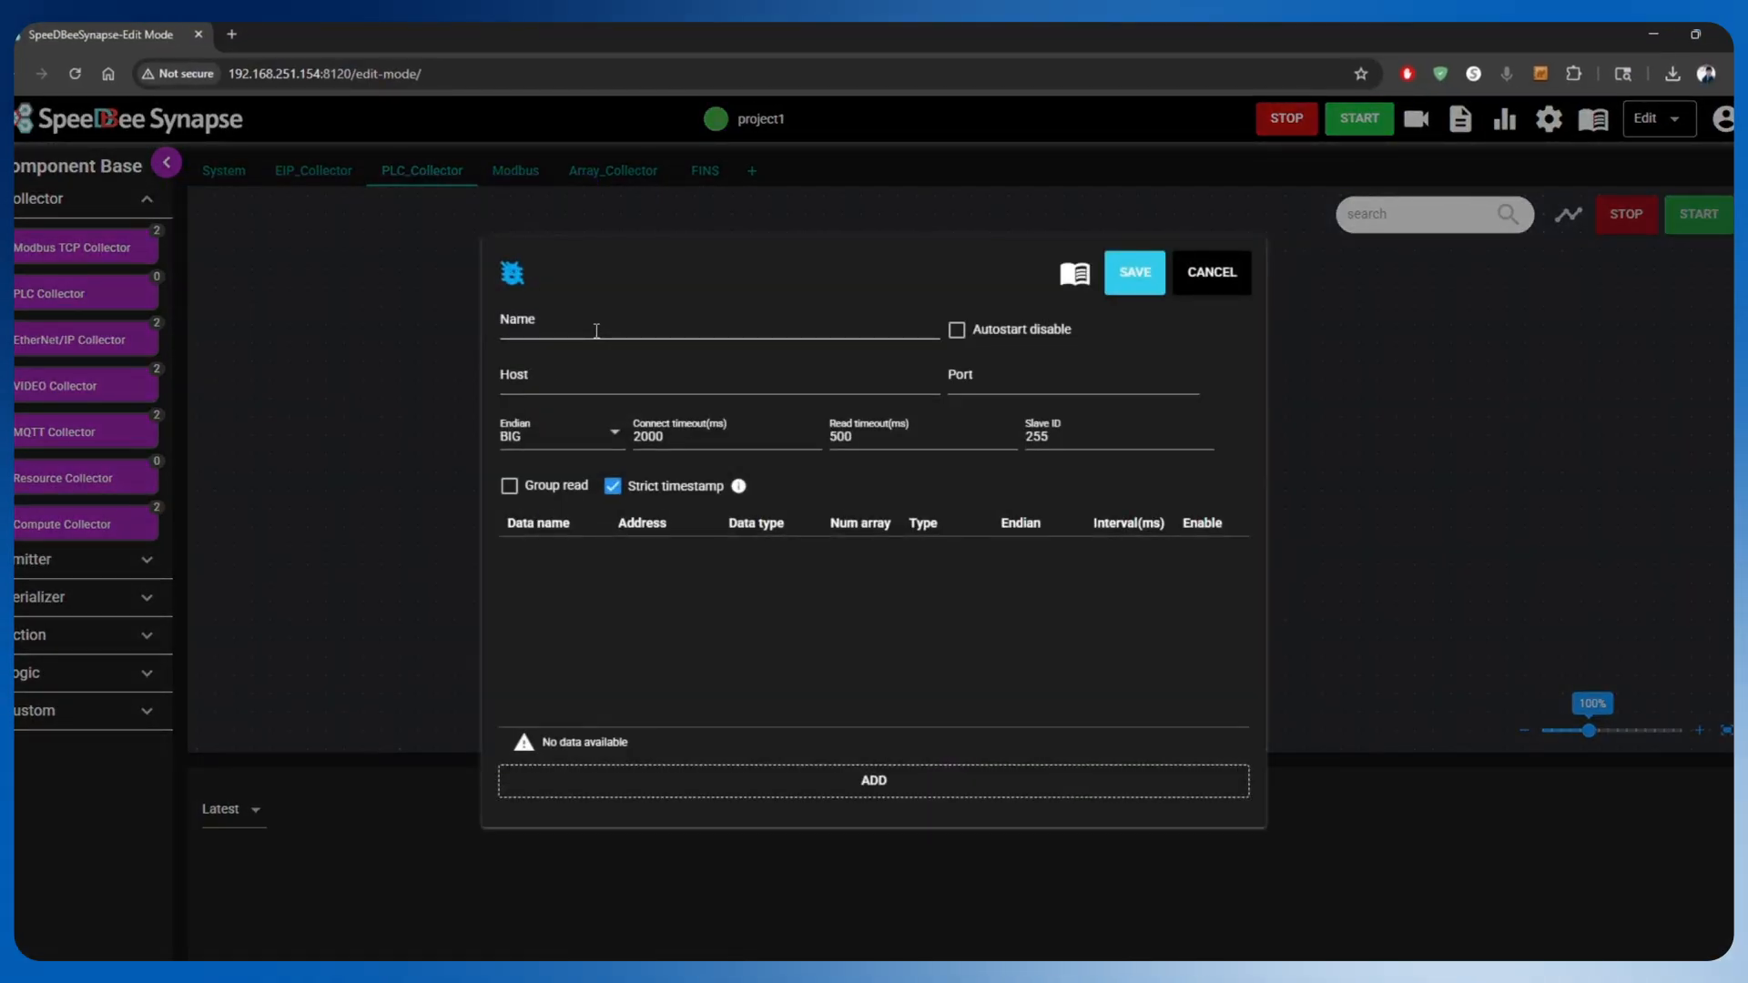
Step: Name the new collector S8VK_MODBUS_COLLECTOR
left_click(597, 331)
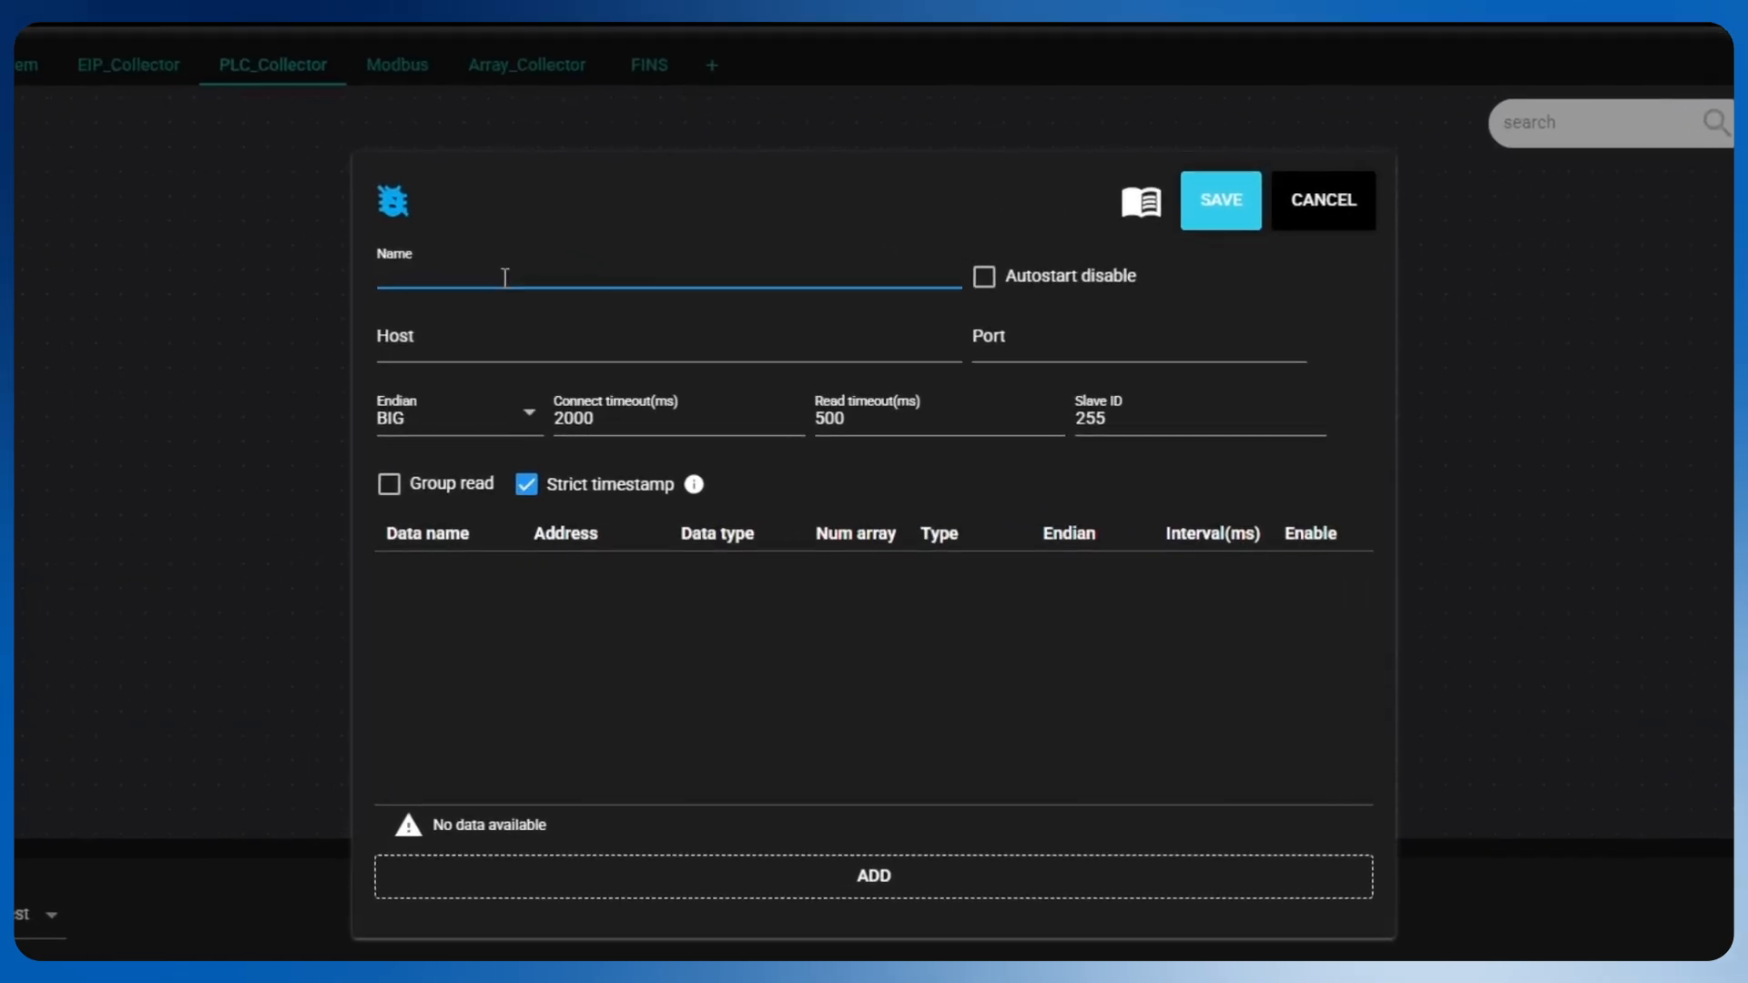
type("S8VK")
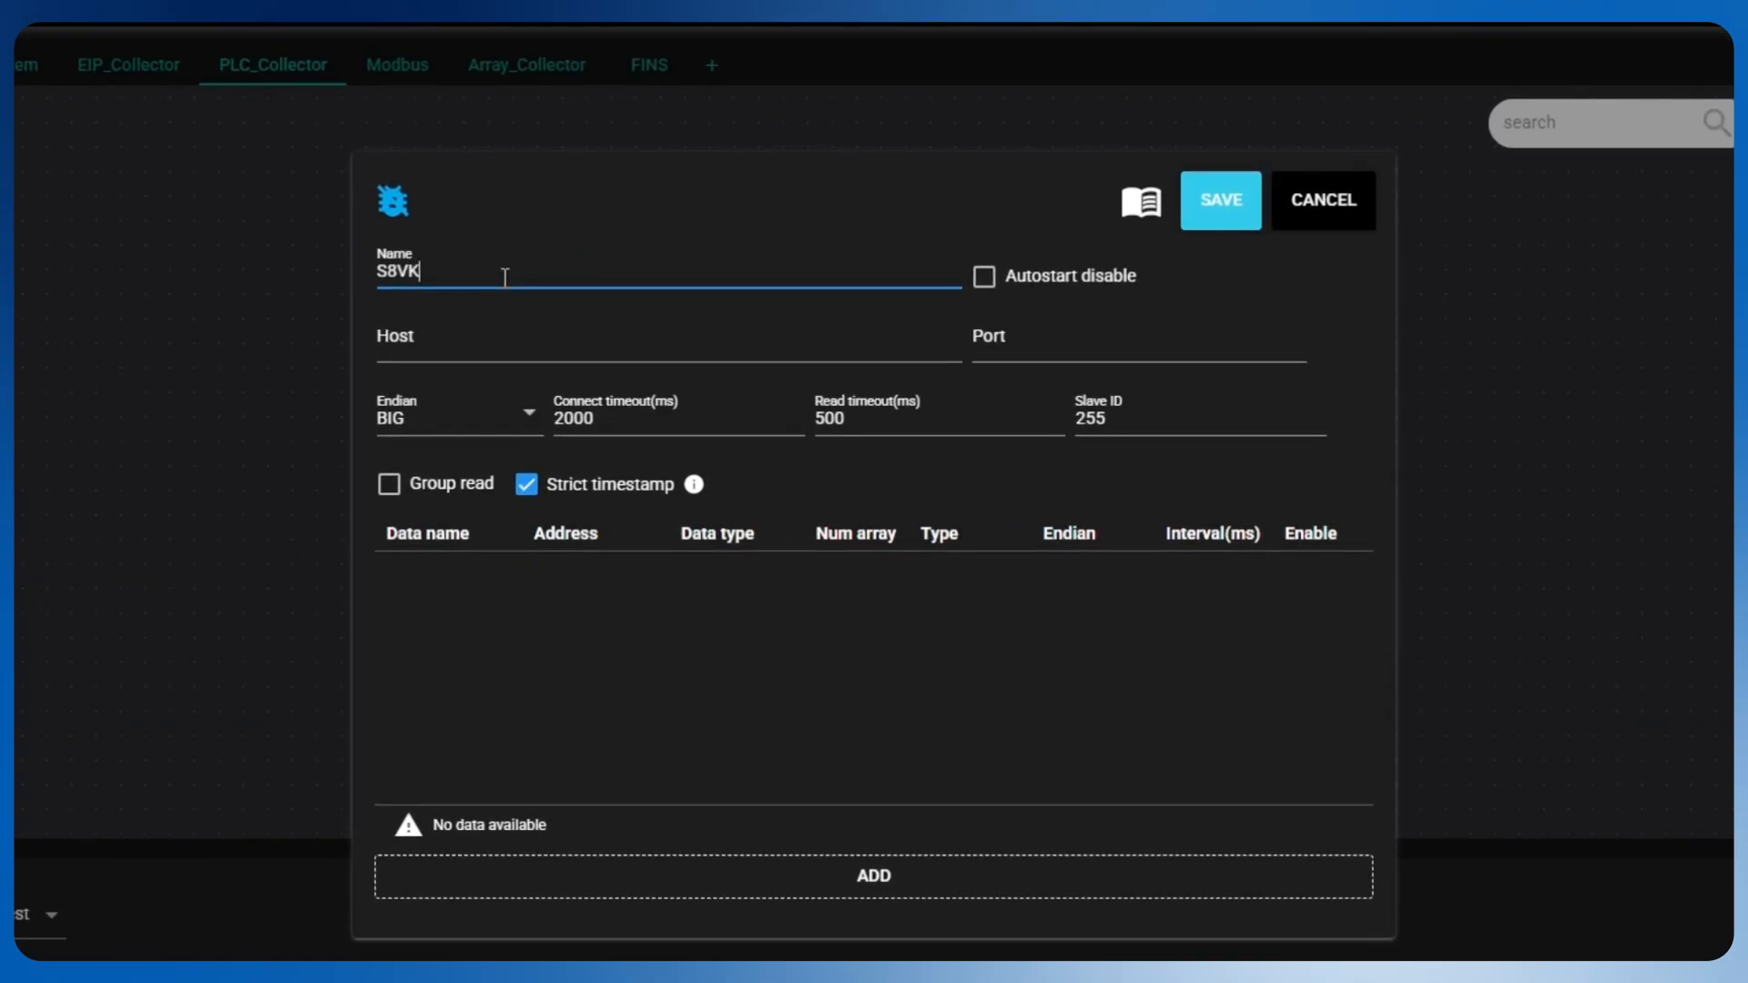
type("_MODBUS_COLLECTOR")
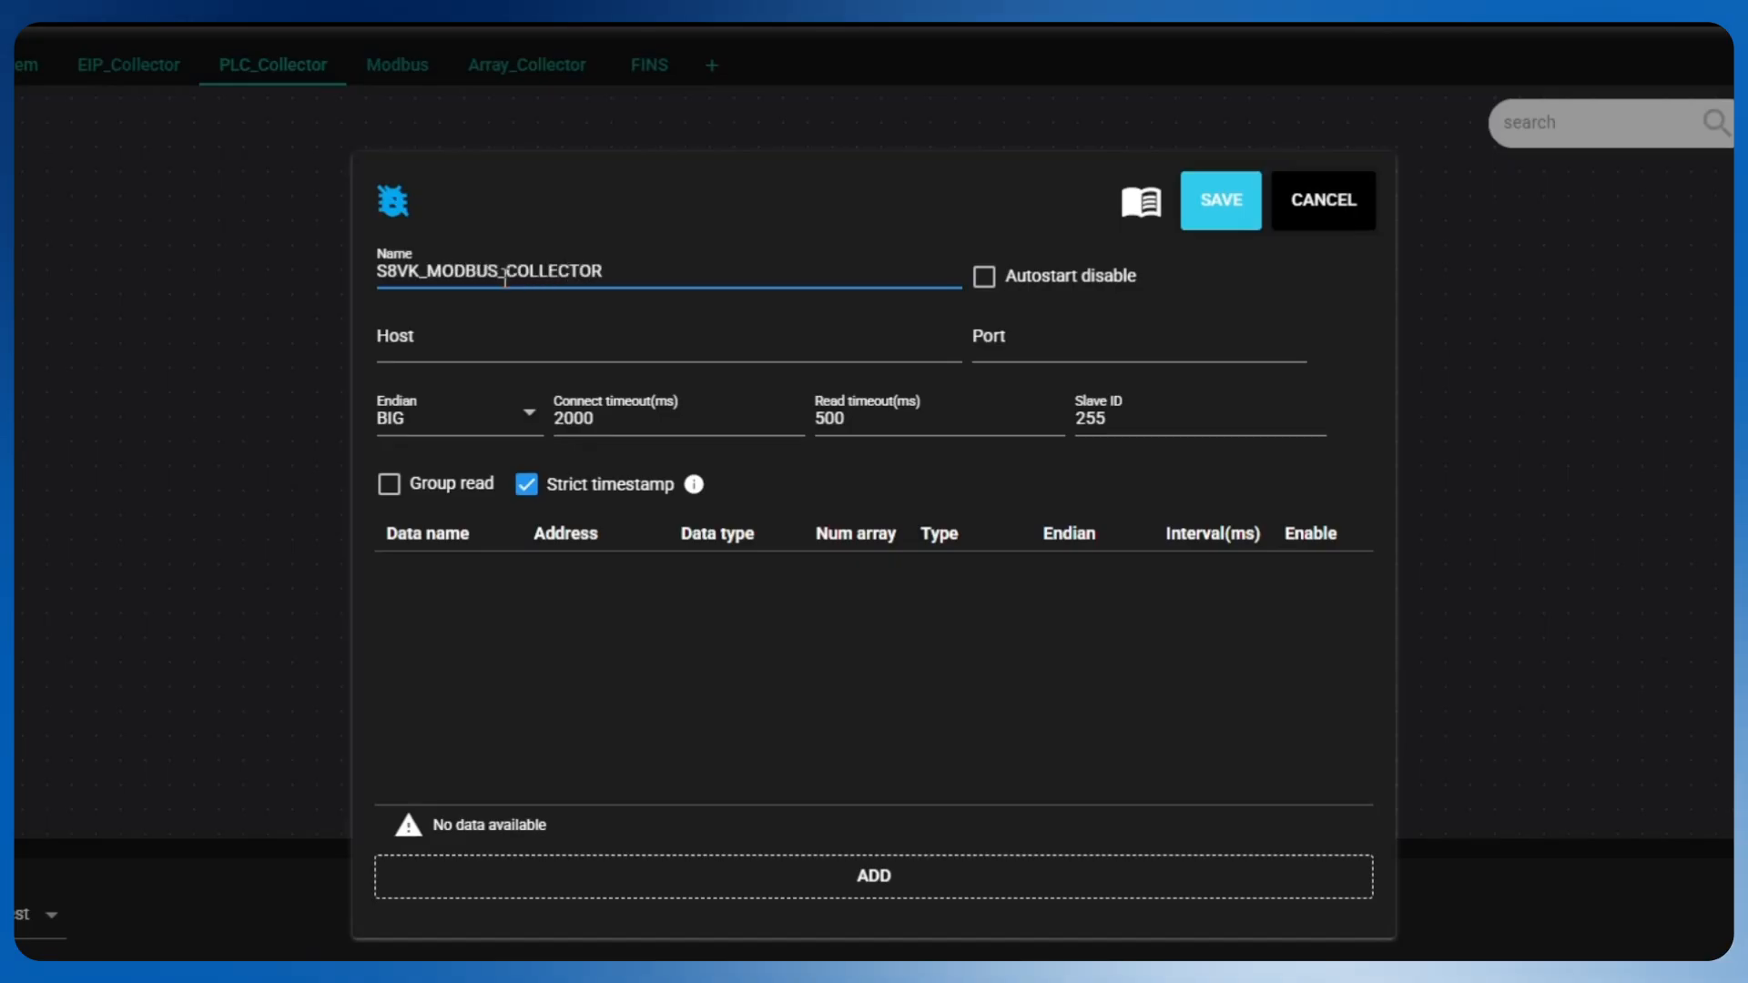
Step: Set the collector's host to 192.168.251.160 and port to 502, with Group read enabled
left_click(435, 350)
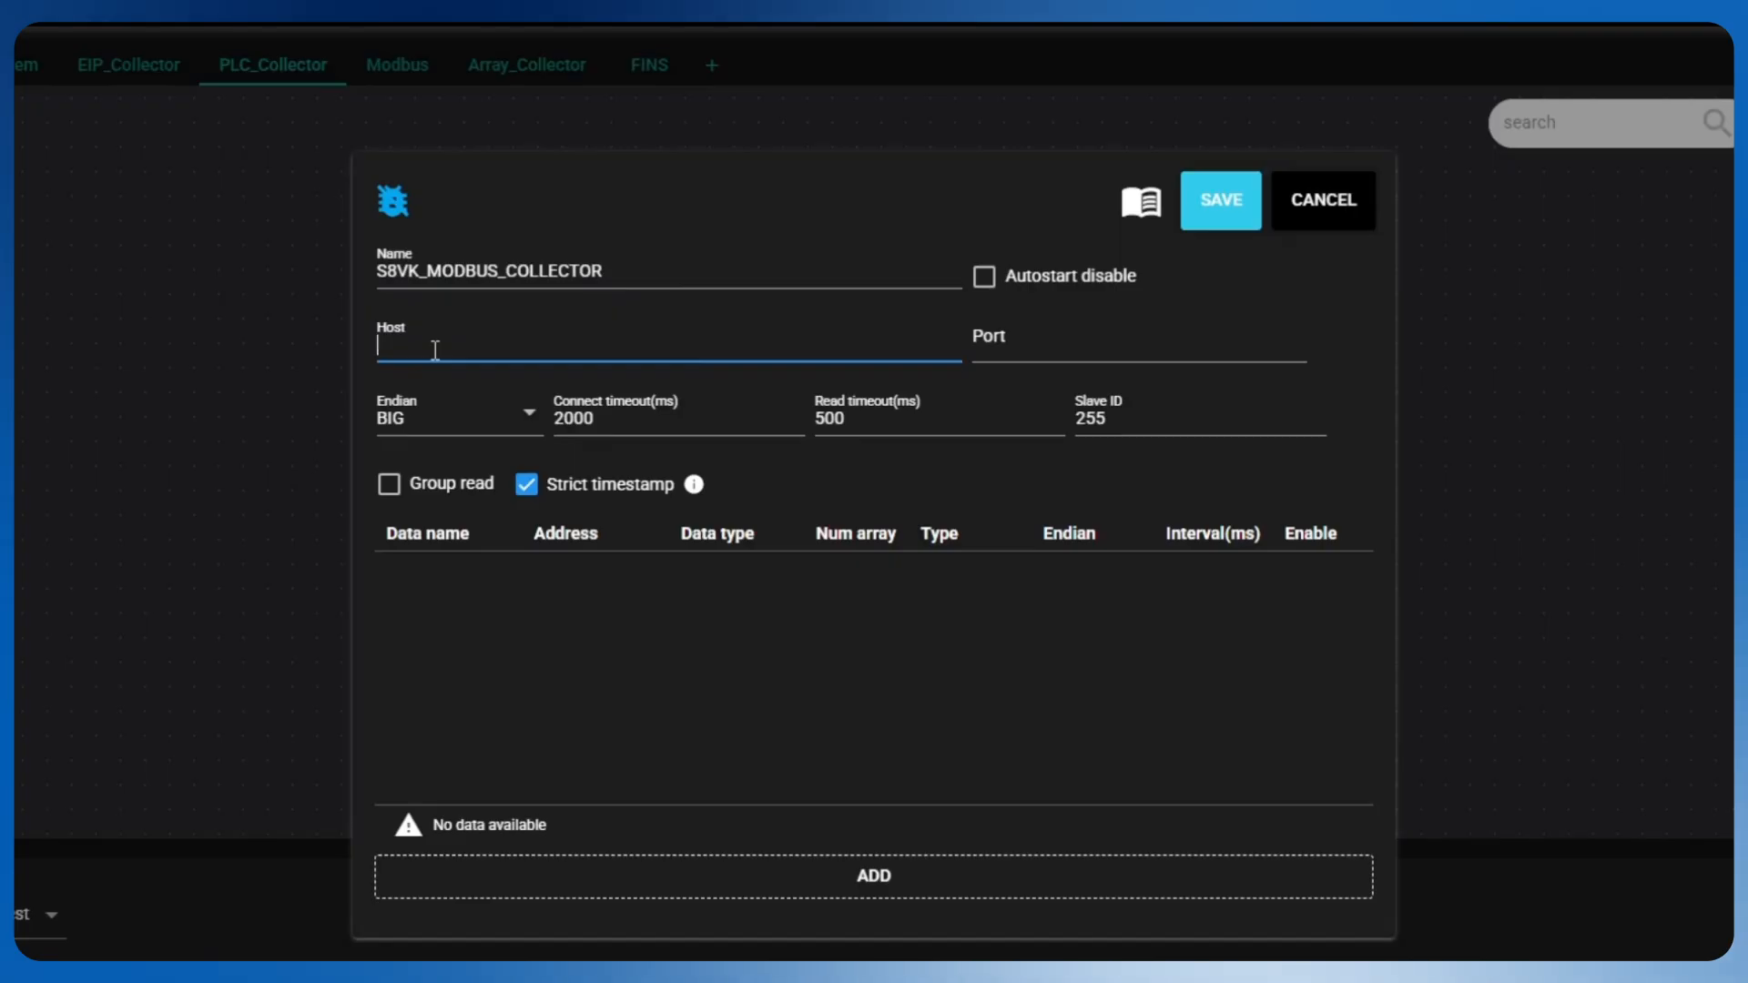
type("192.168.251.160")
left_click(1001, 347)
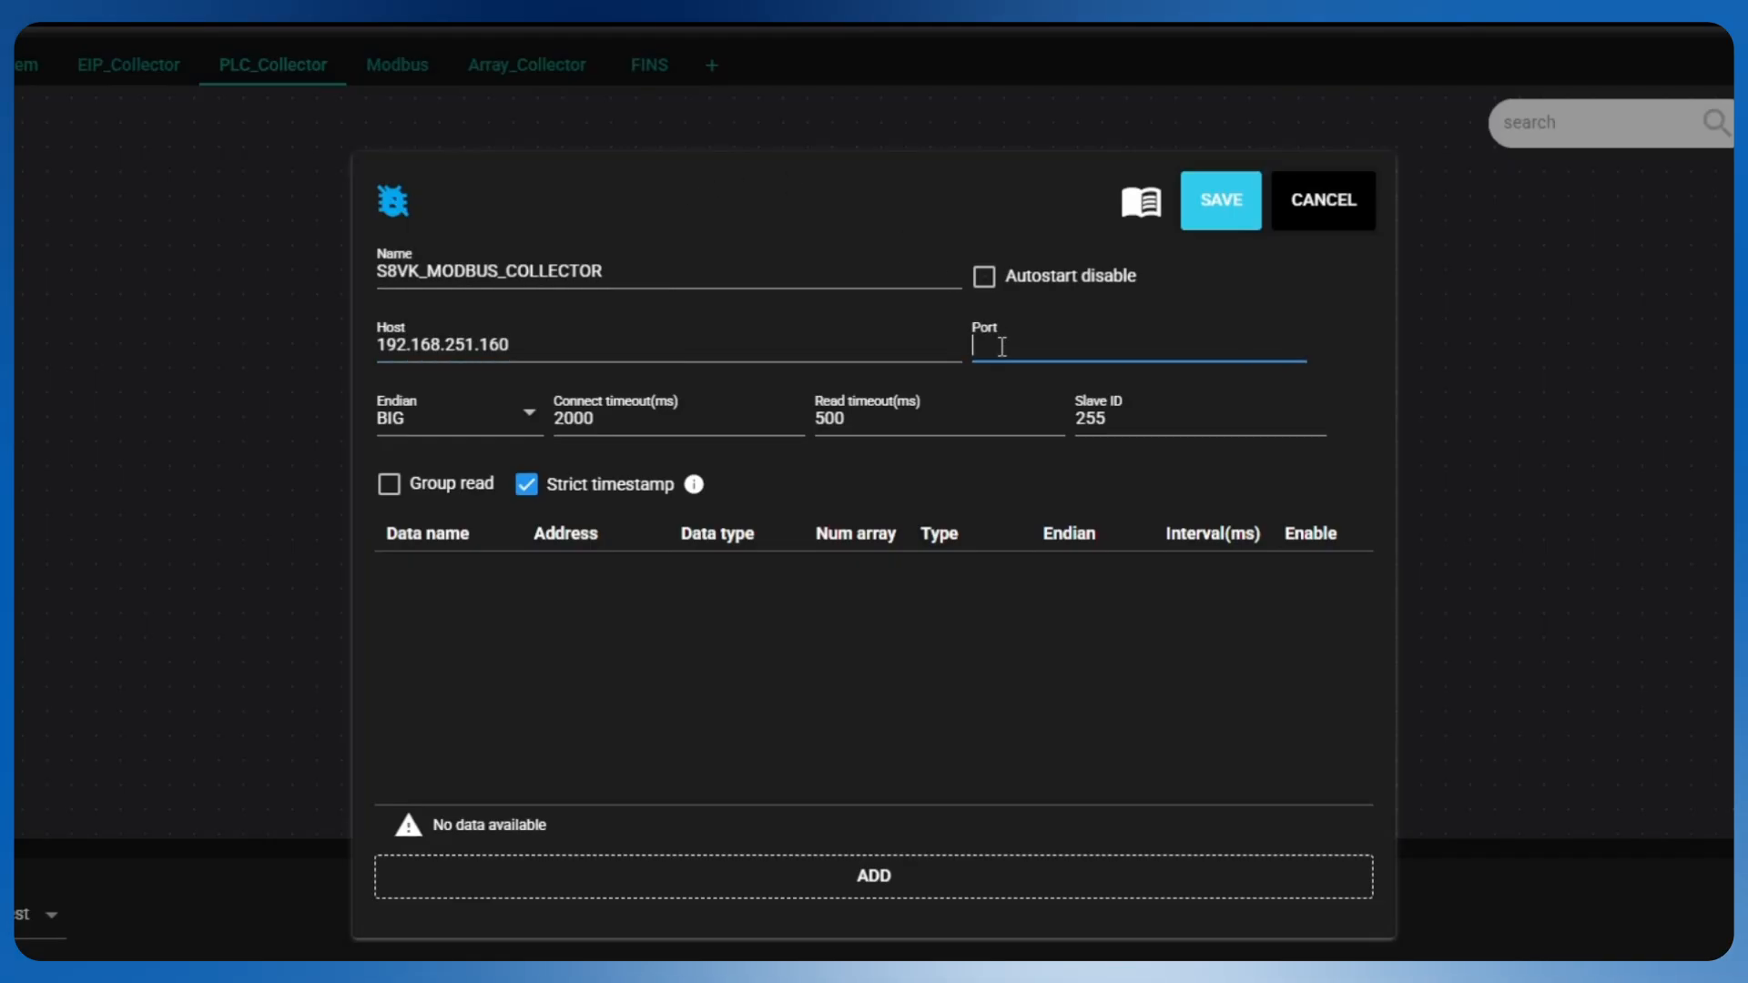
type("502")
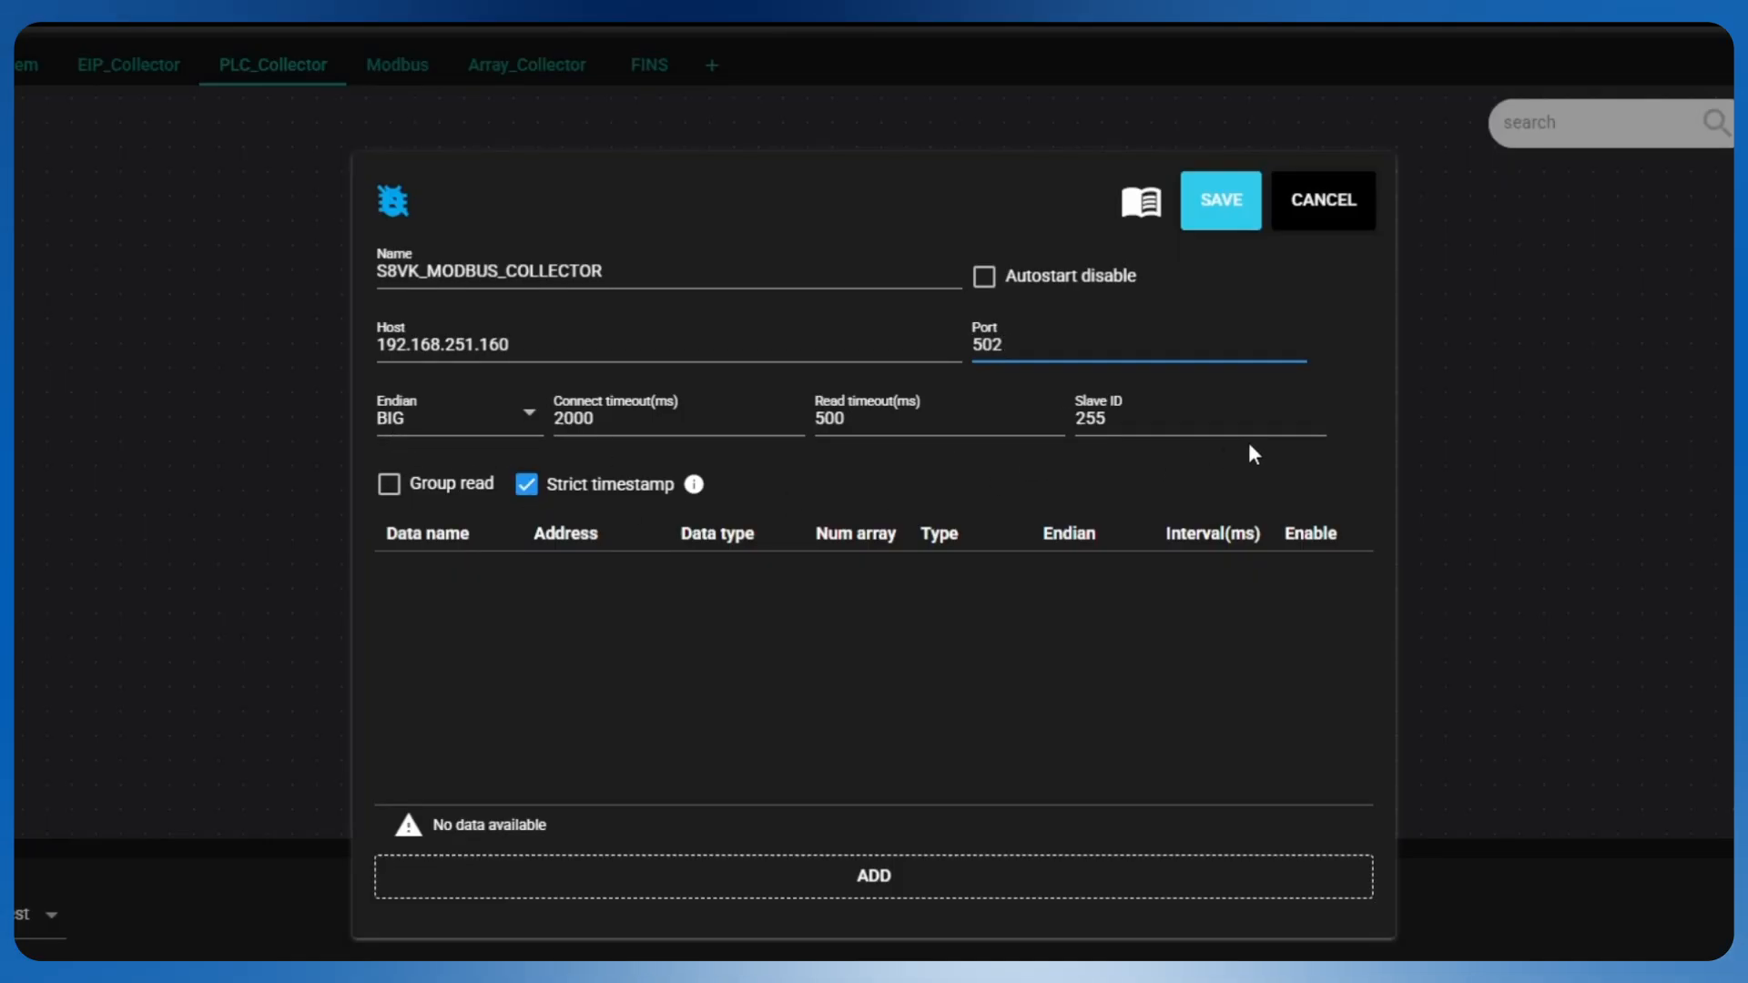
left_click(394, 493)
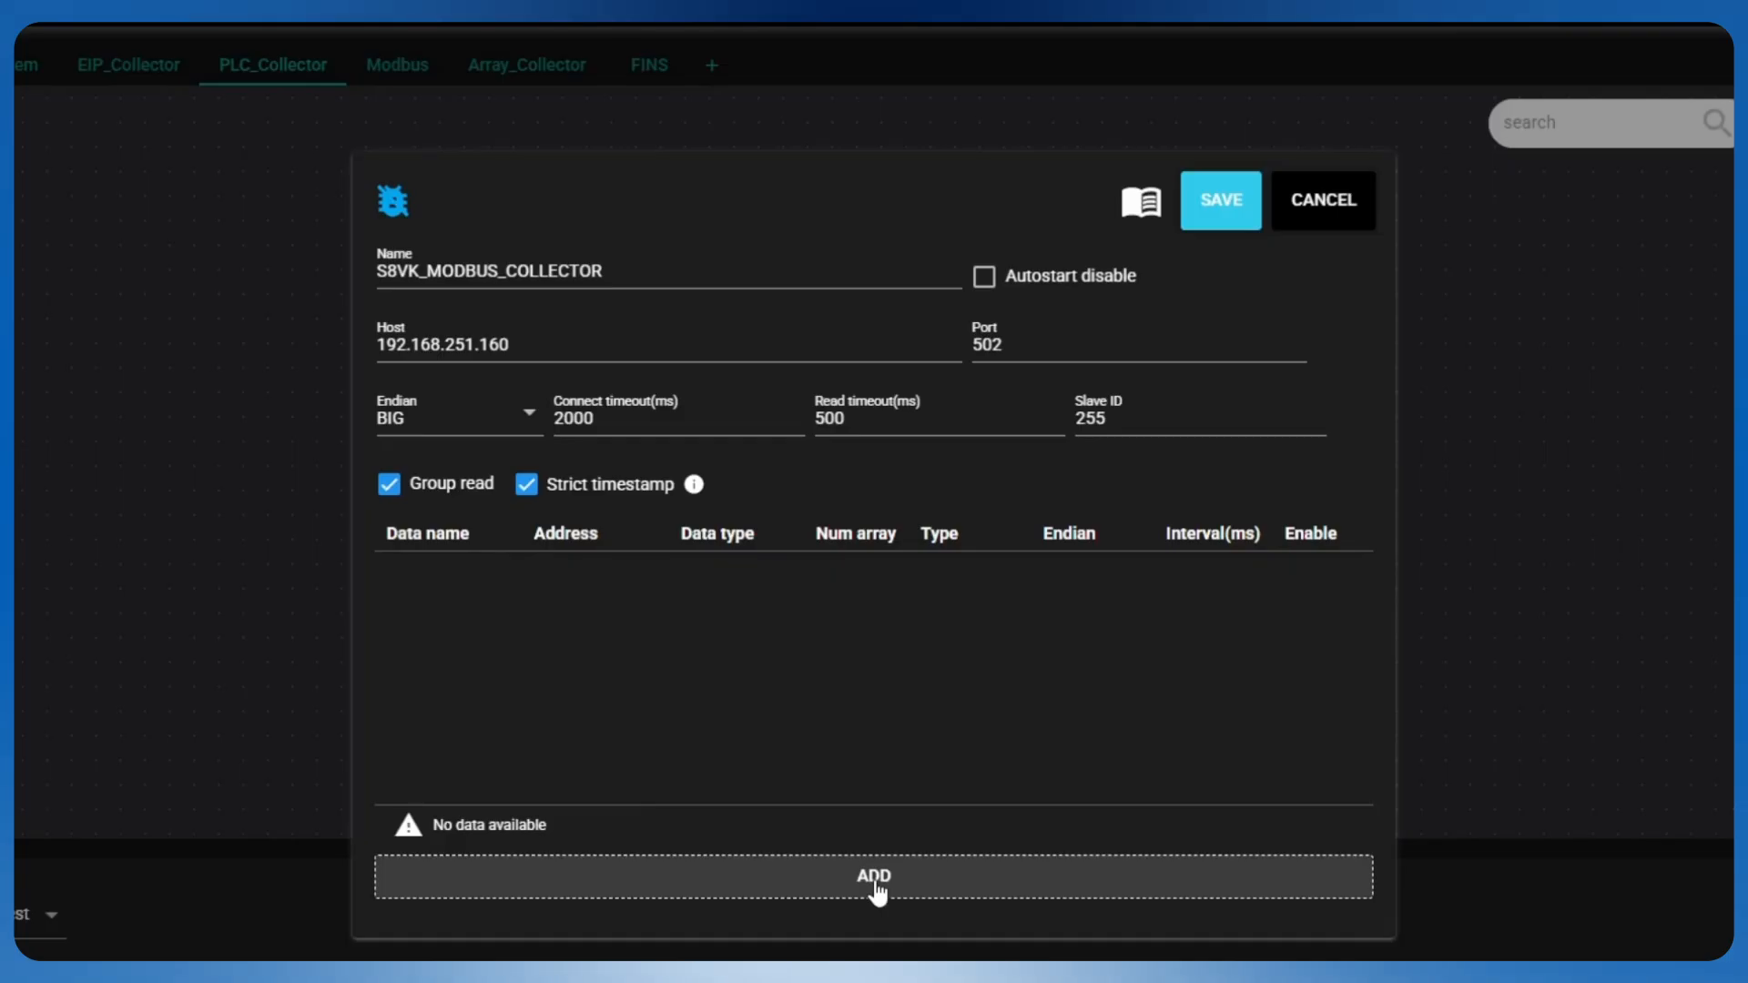
Step: Add a data entry named Voltage with address 0001 to the collector
left_click(938, 899)
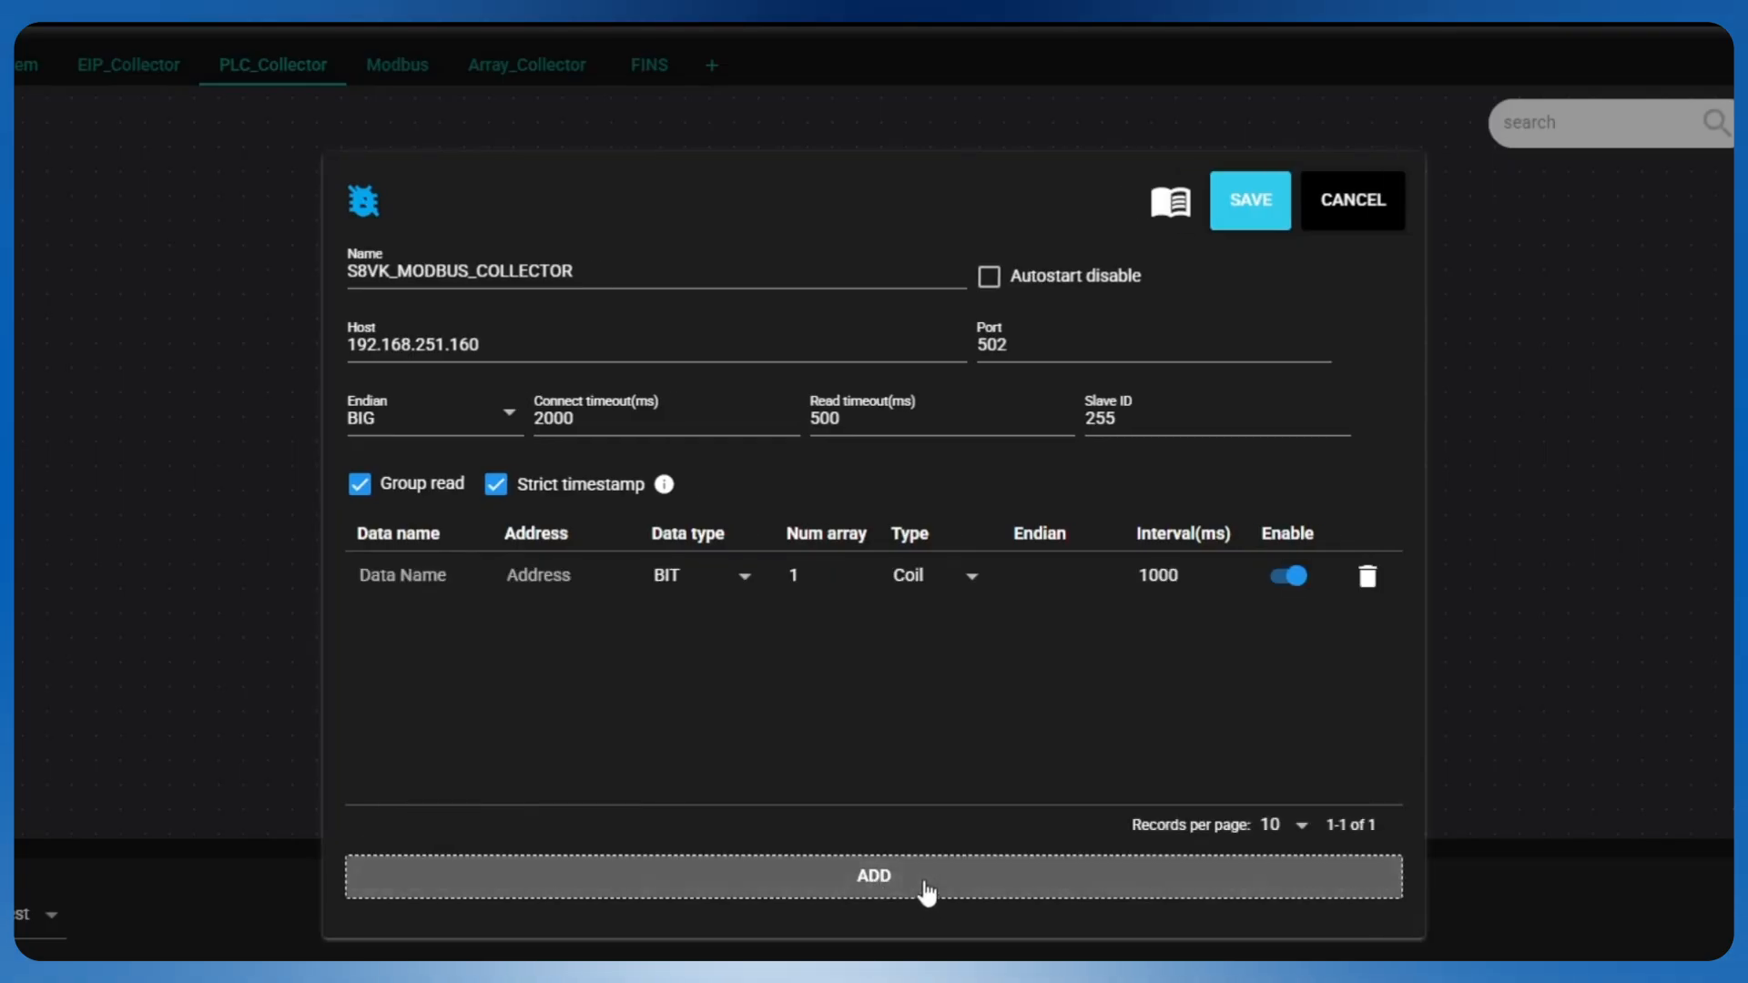
left_click(412, 576)
type("Voltage")
left_click(547, 580)
type("0001")
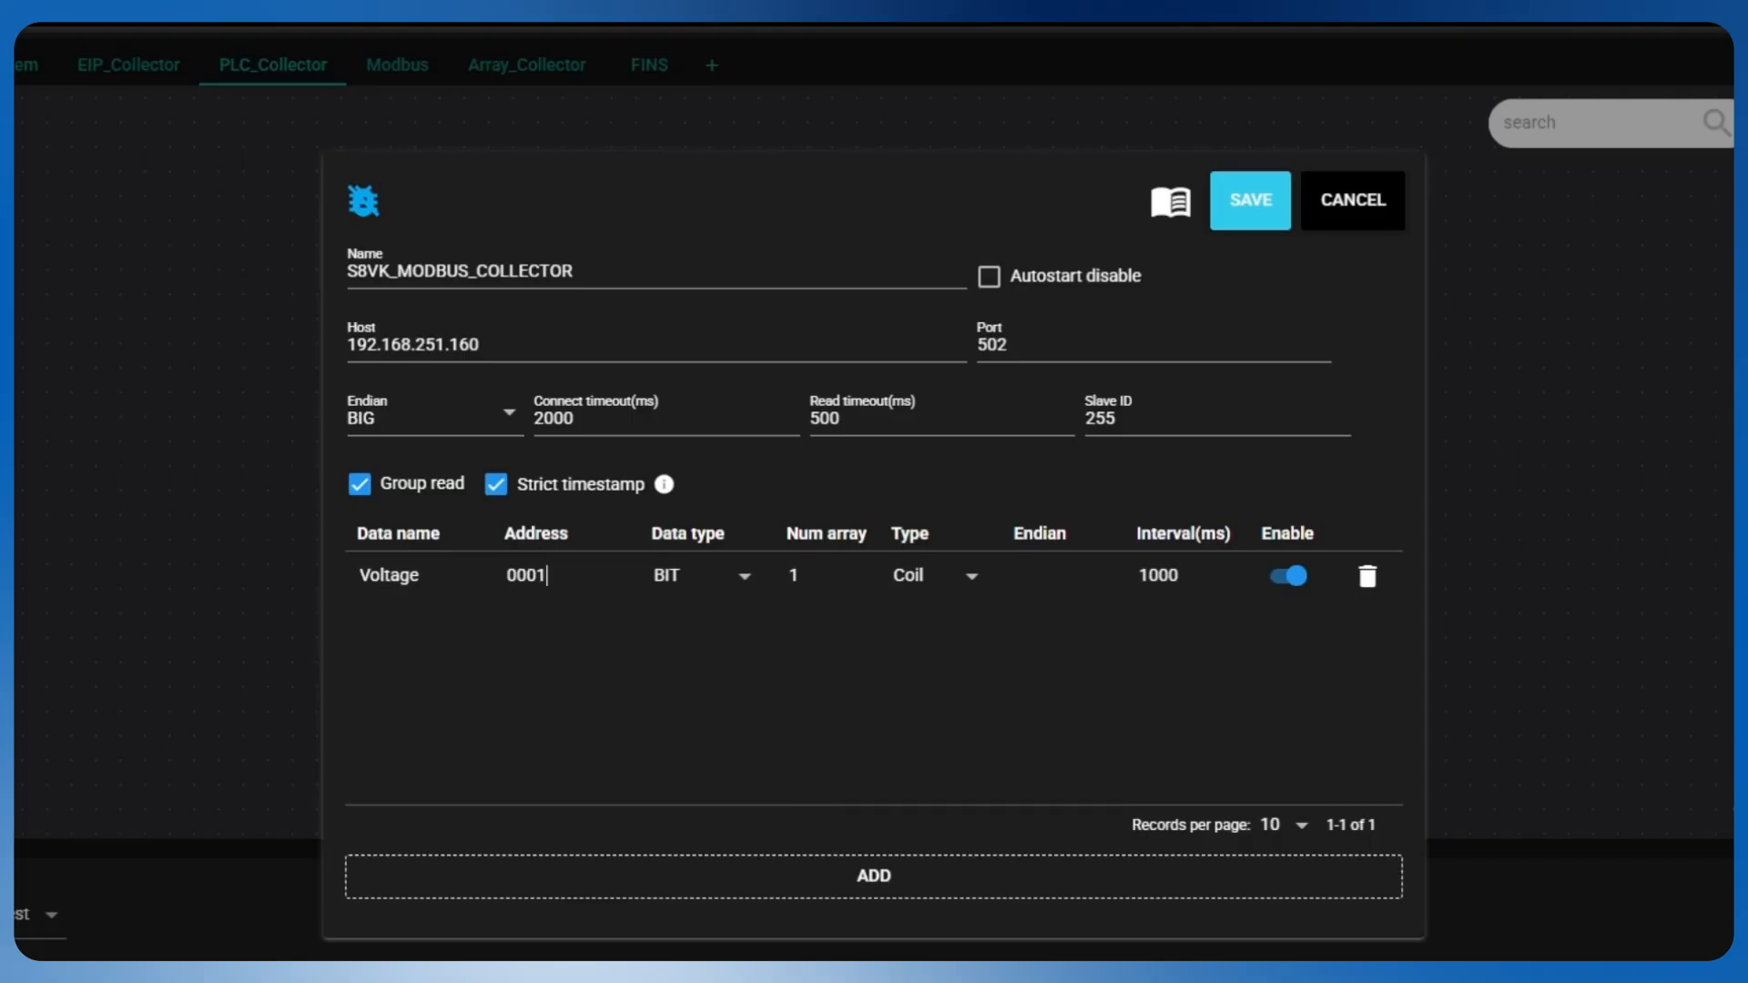
left_click(1199, 977)
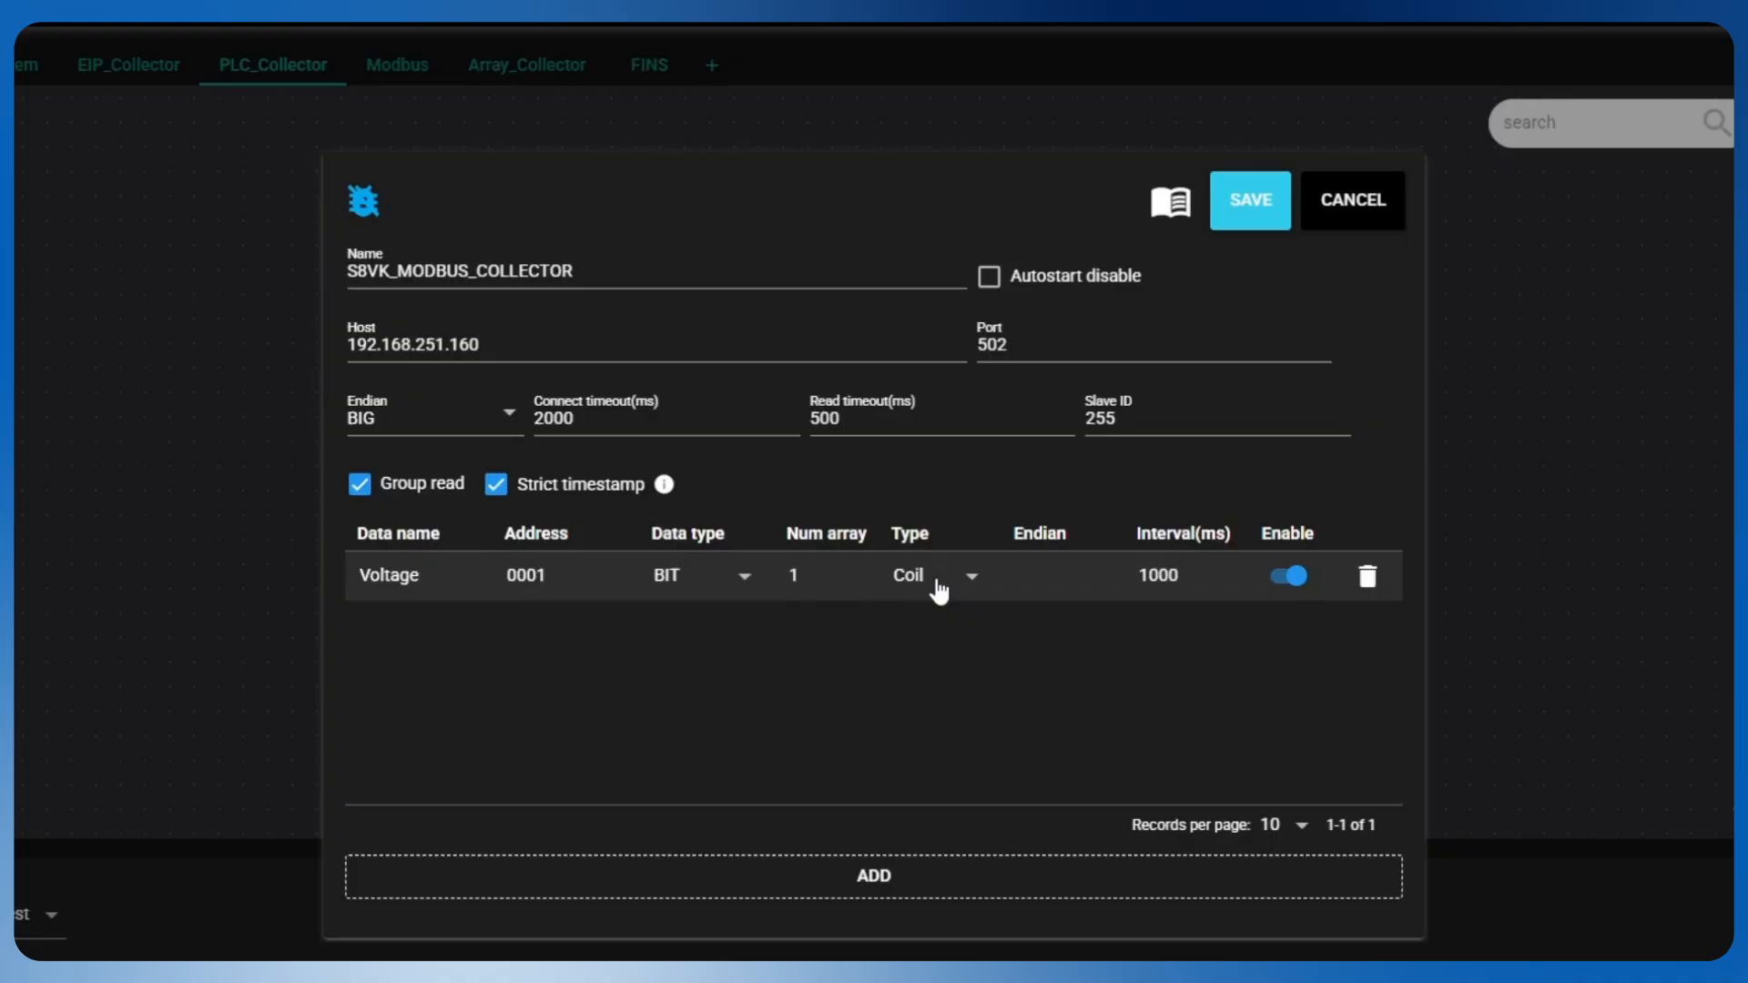
Step: Set the Voltage entry's type to Holding register and its data type to WORD(UNSIGNED)
left_click(937, 583)
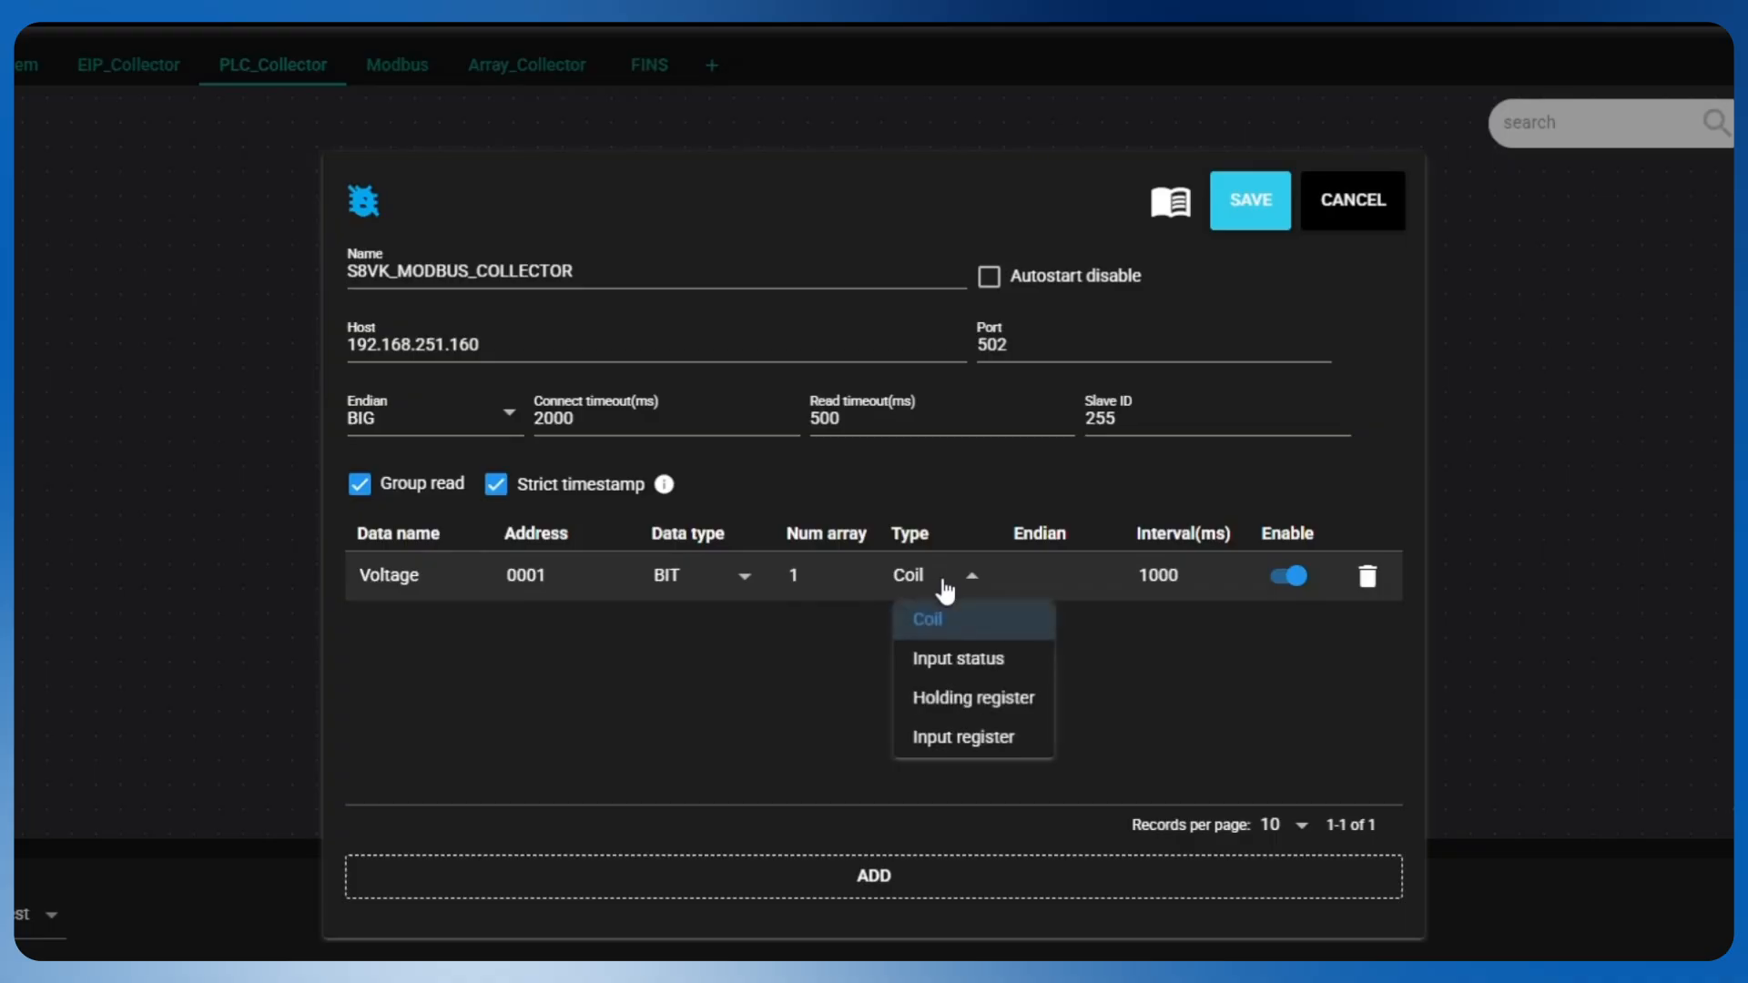
left_click(972, 699)
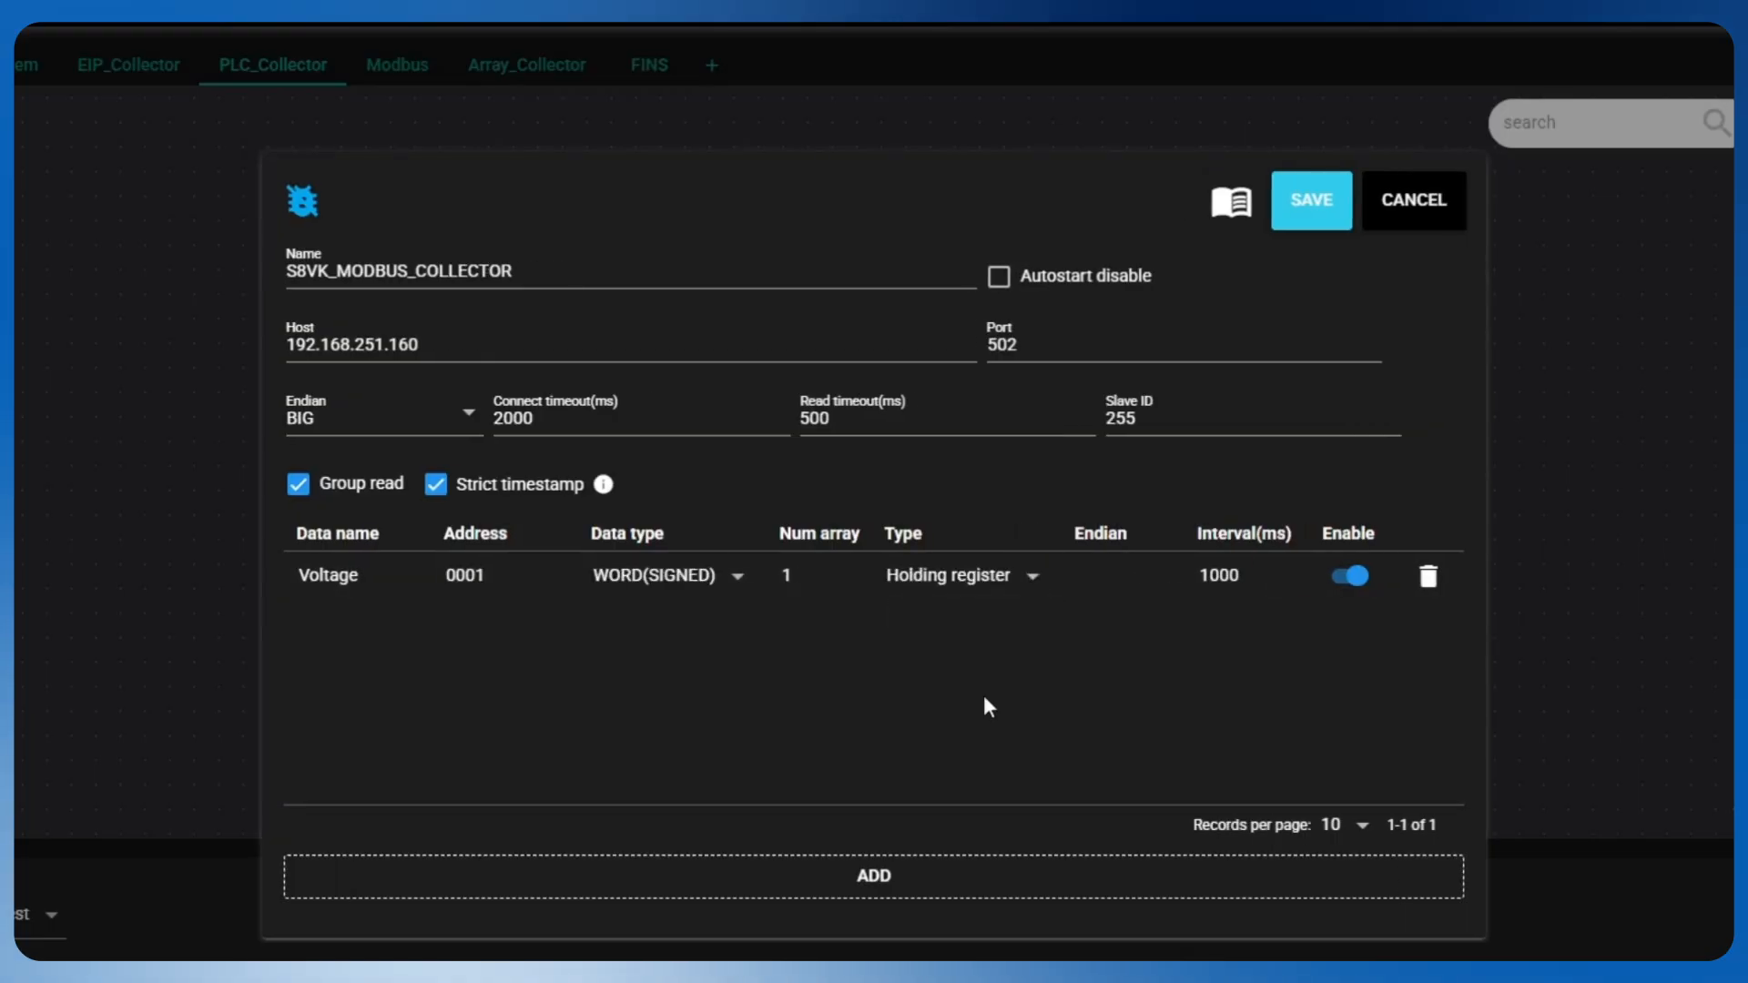
left_click(737, 588)
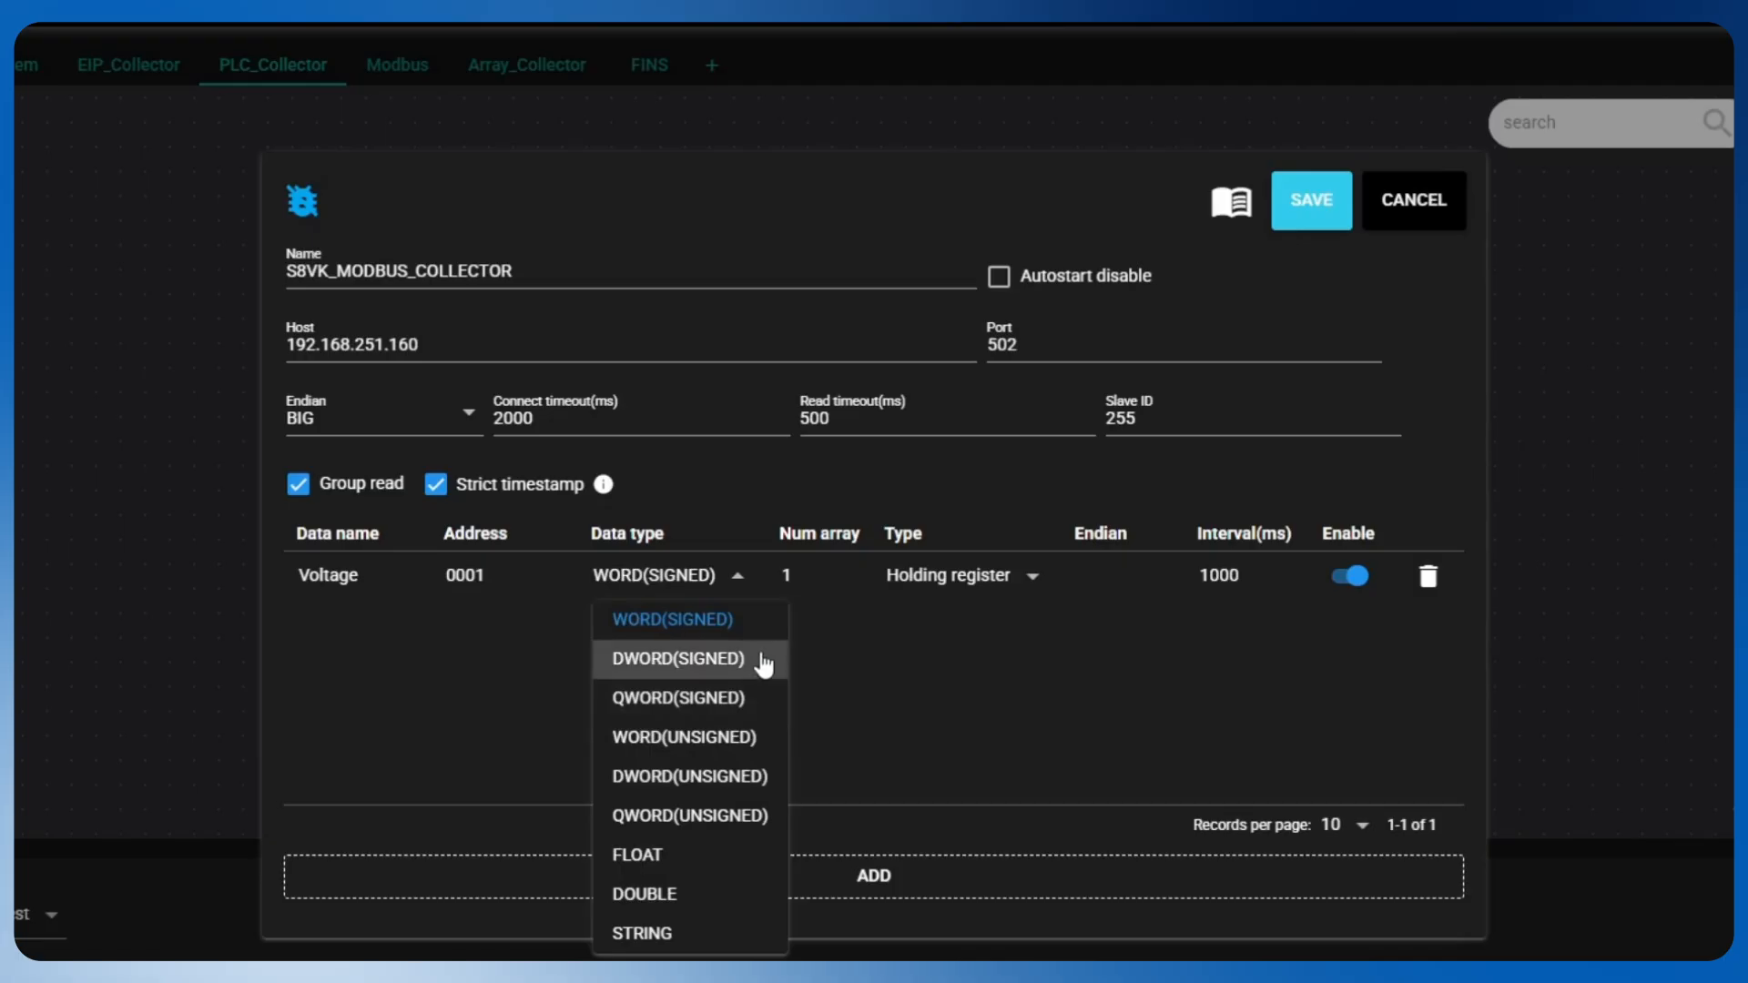
left_click(674, 745)
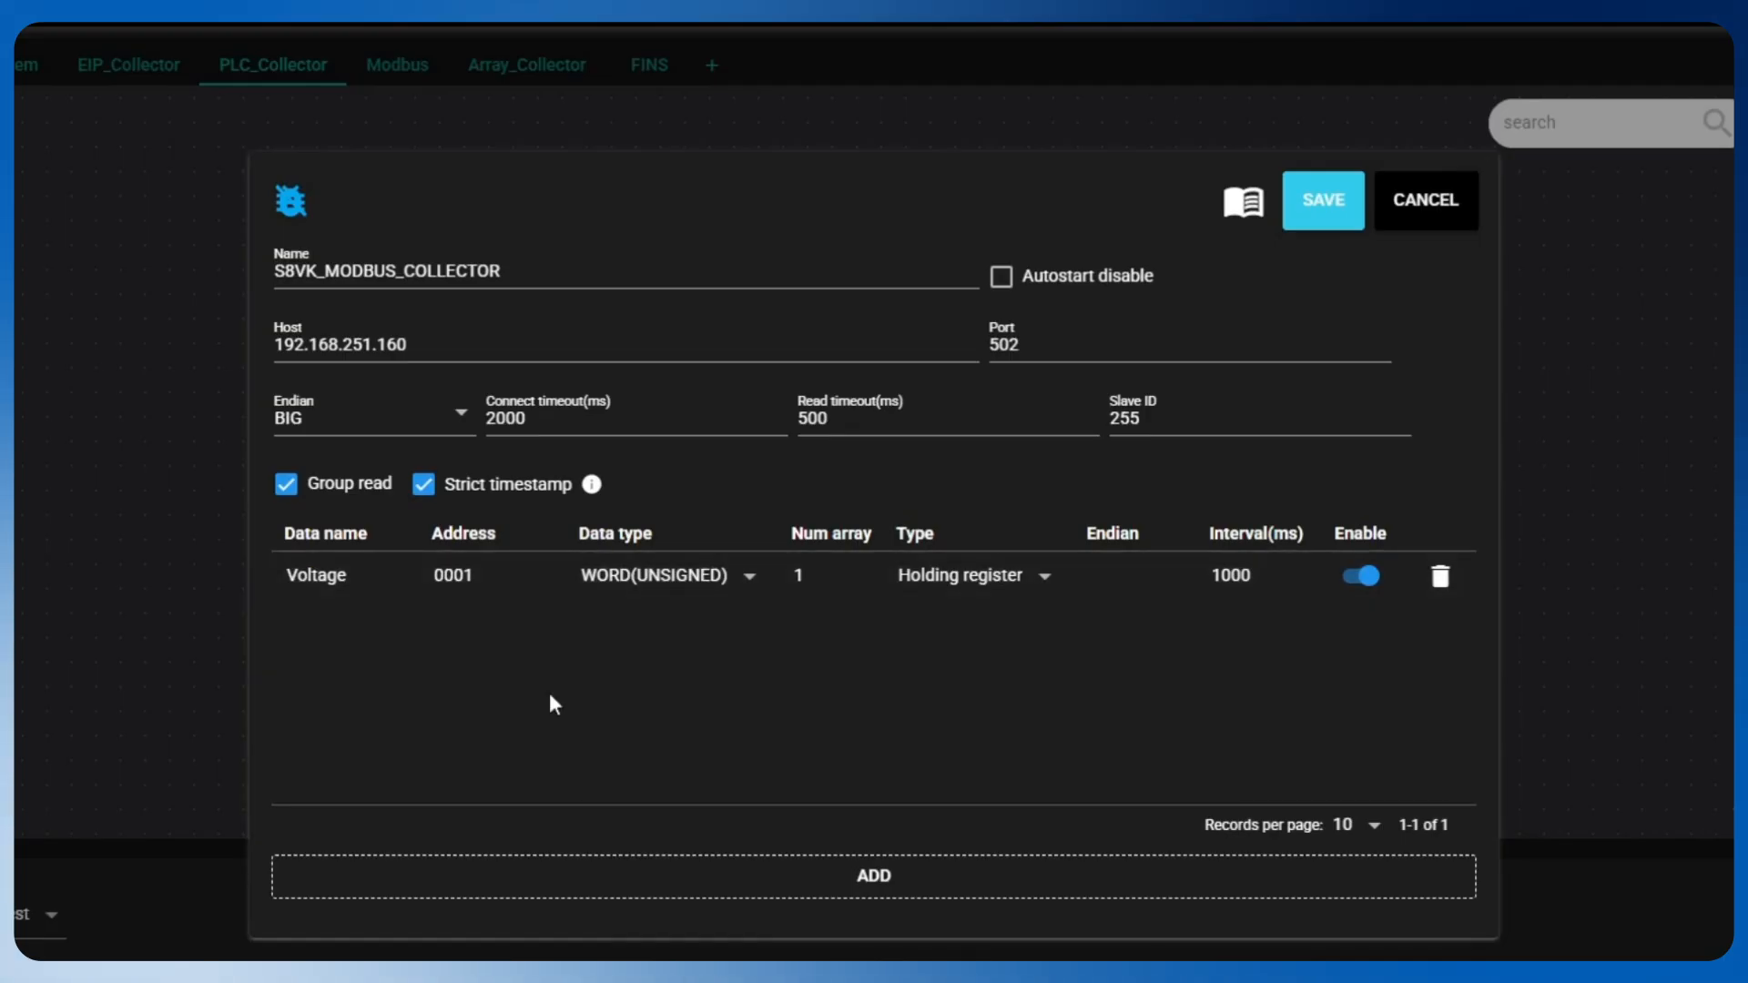
Step: Add a second data entry named Current with address 0002
left_click(897, 883)
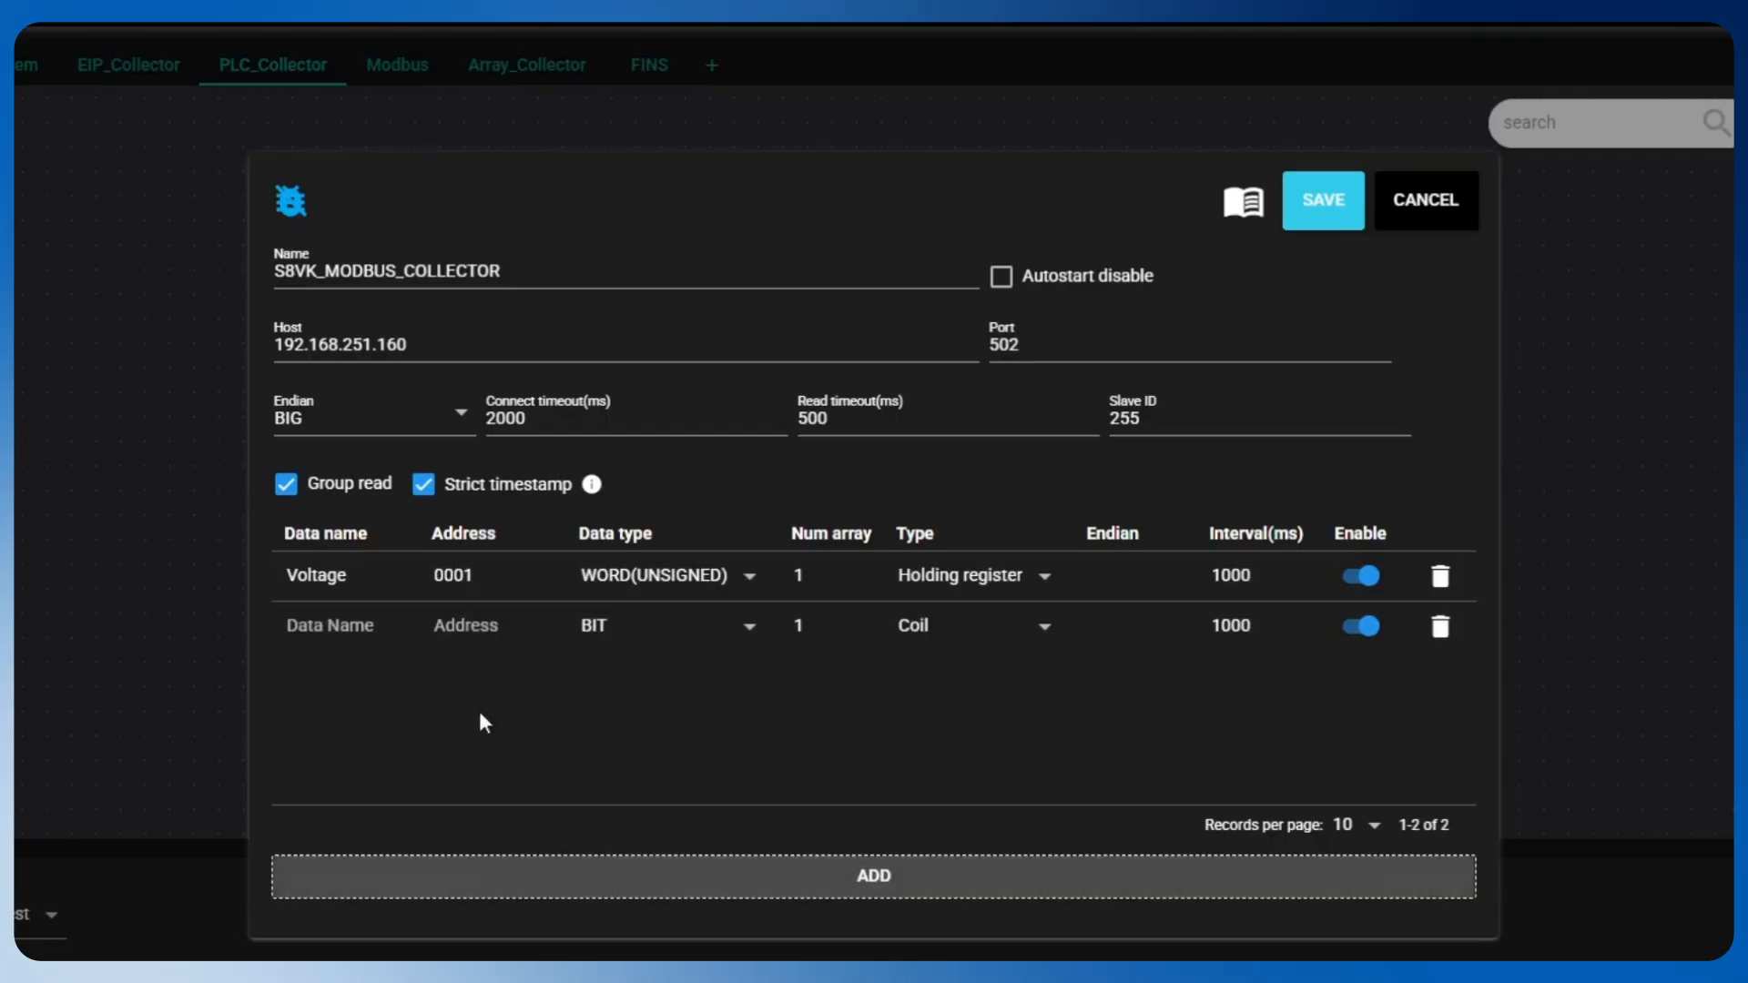
left_click(313, 638)
type("Current")
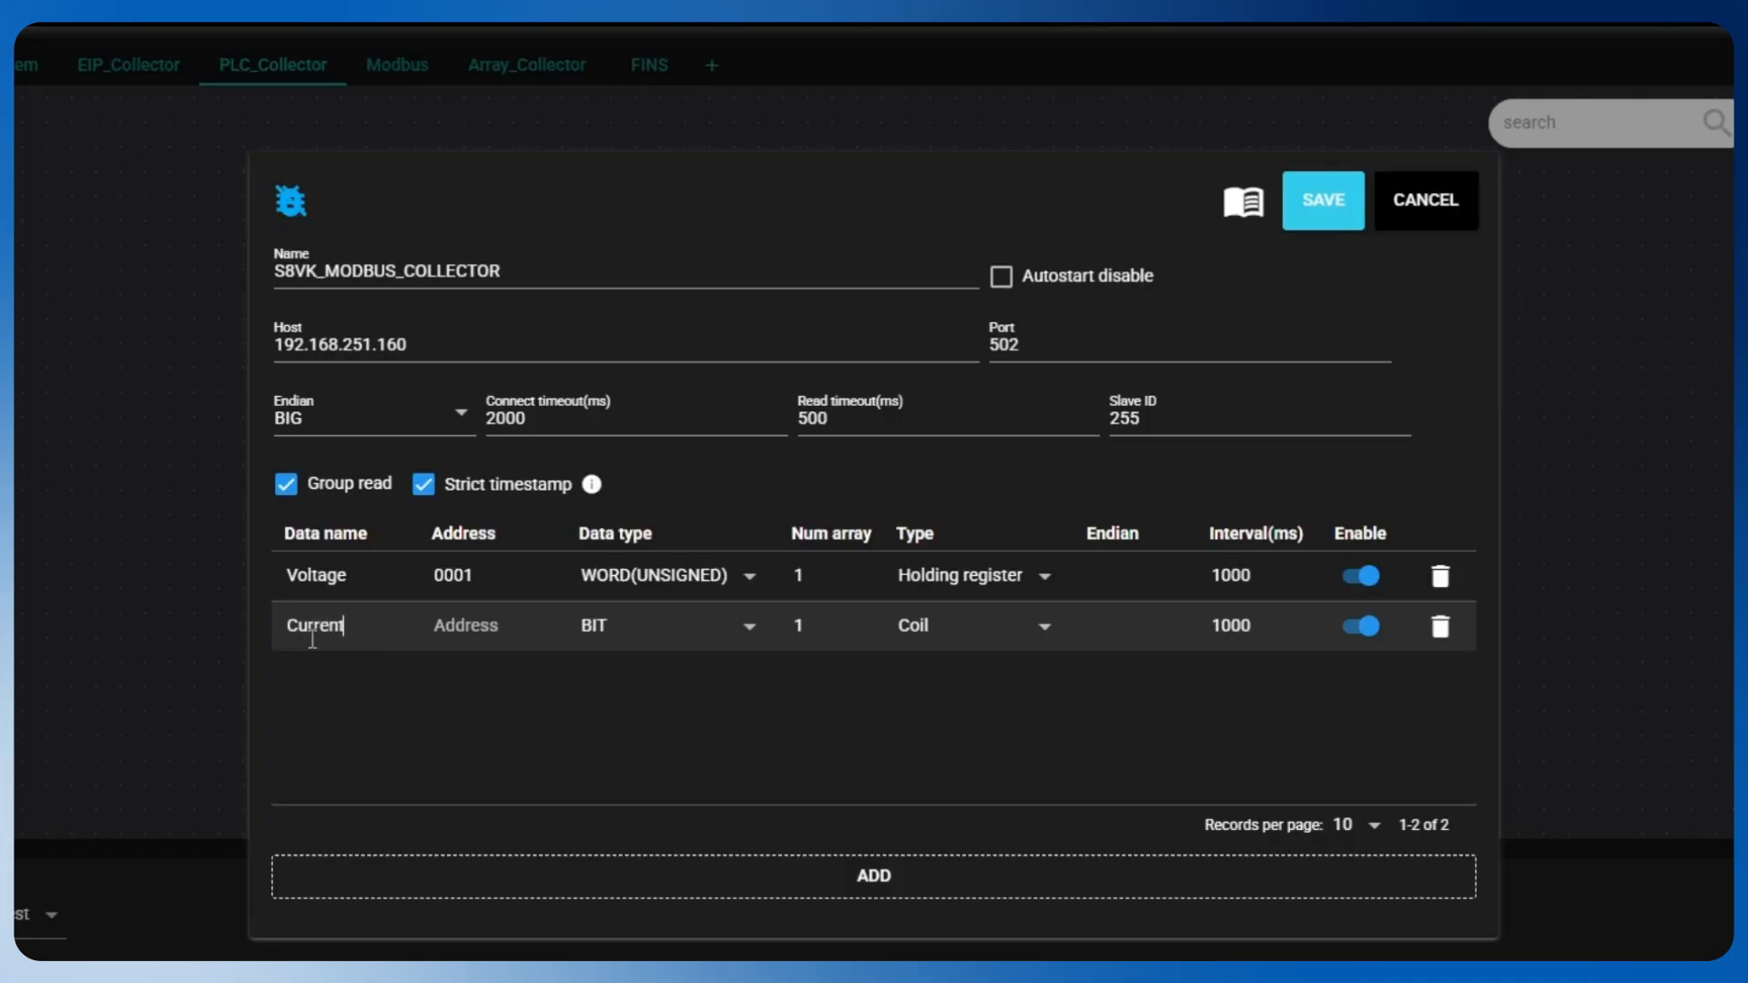
left_click(481, 632)
type("0002")
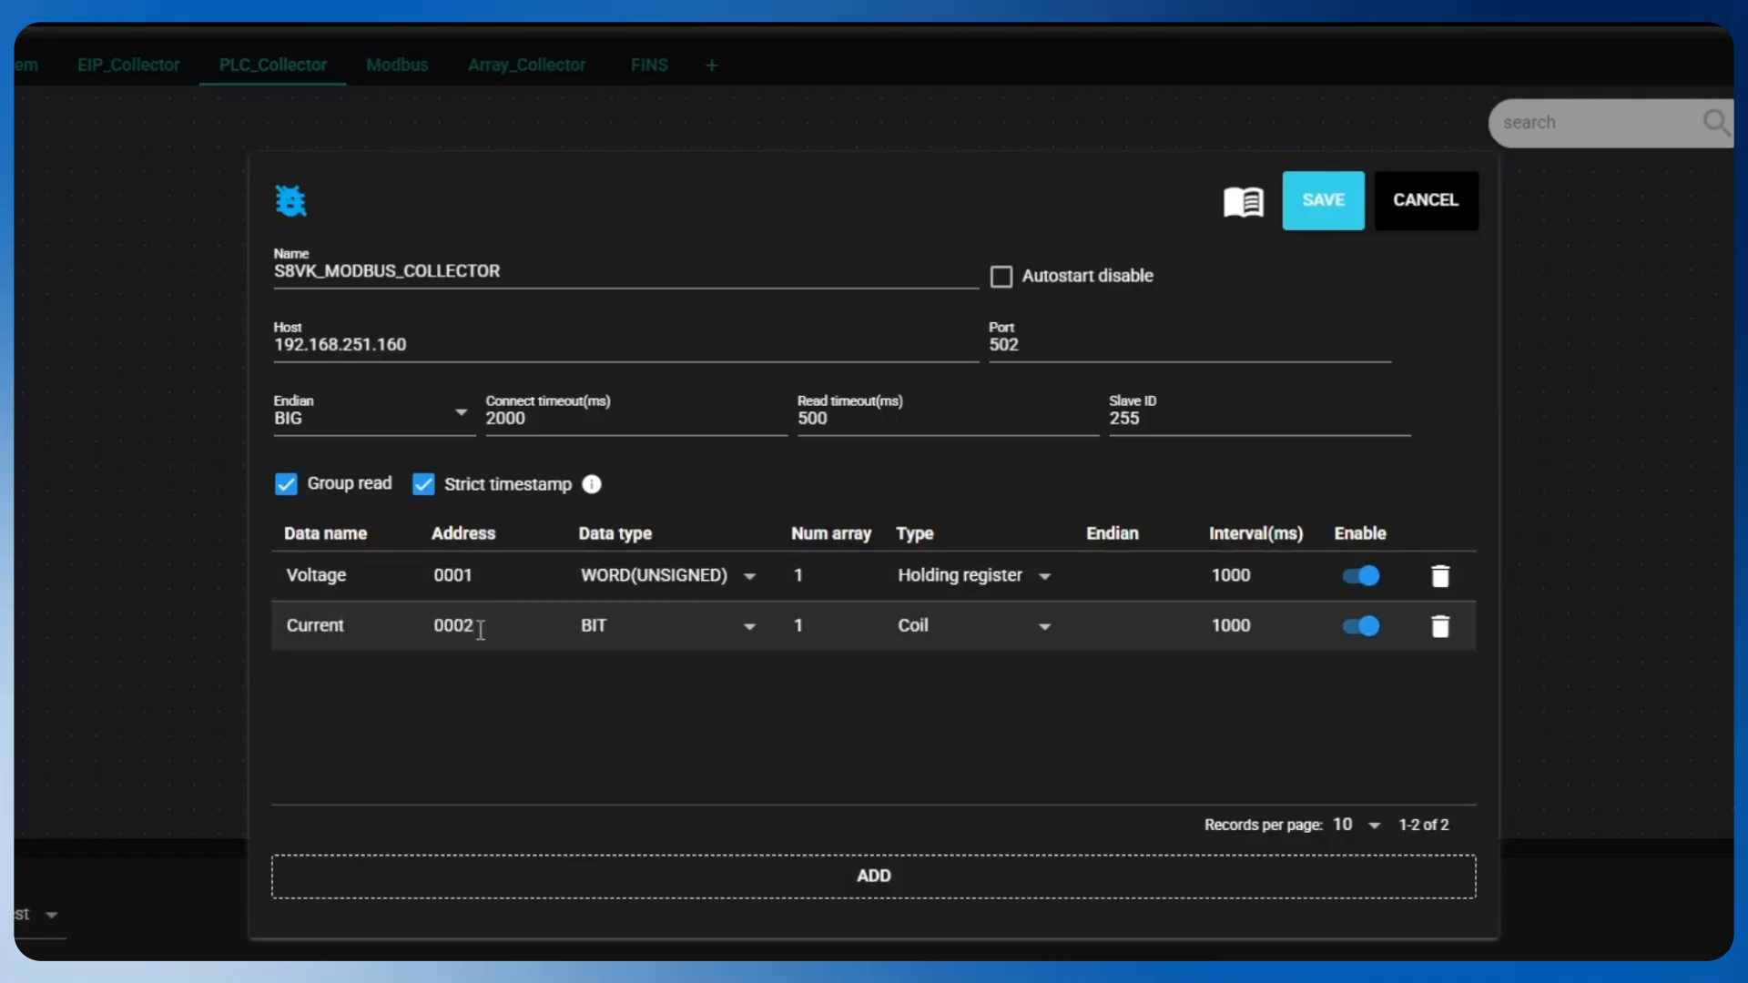
Step: Set the Current entry's type to Holding register and its data type to WORD(UNSIGNED)
left_click(1044, 628)
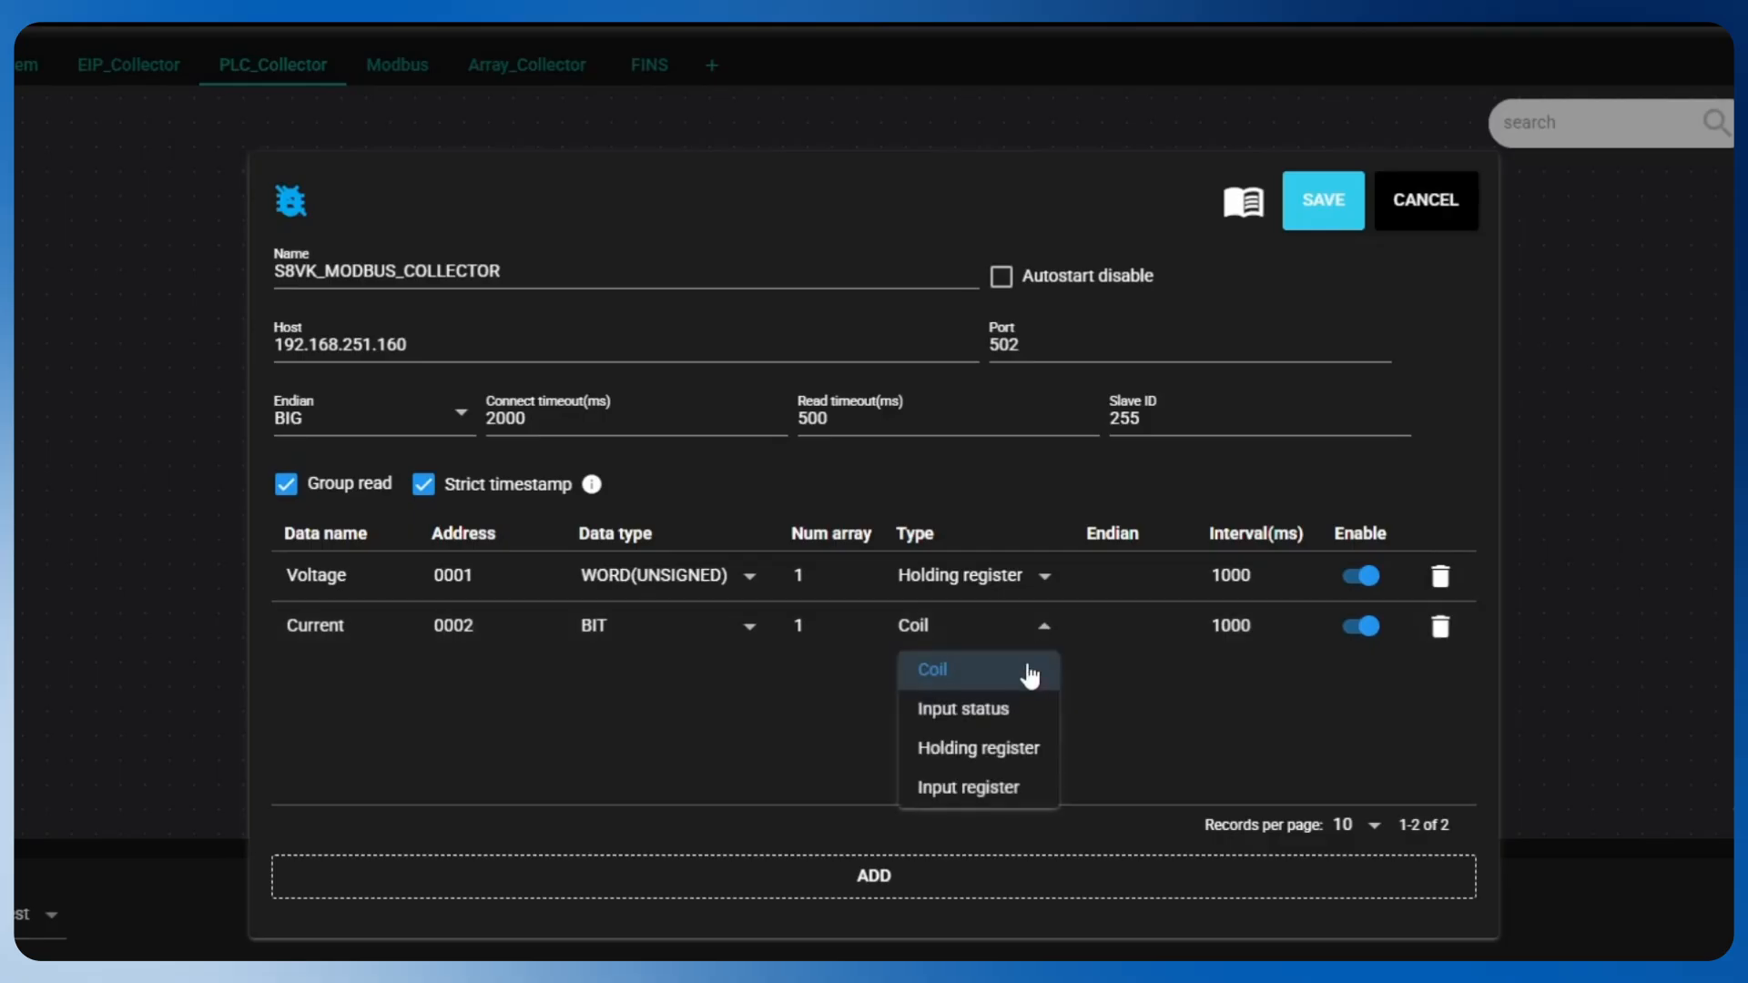
left_click(1001, 751)
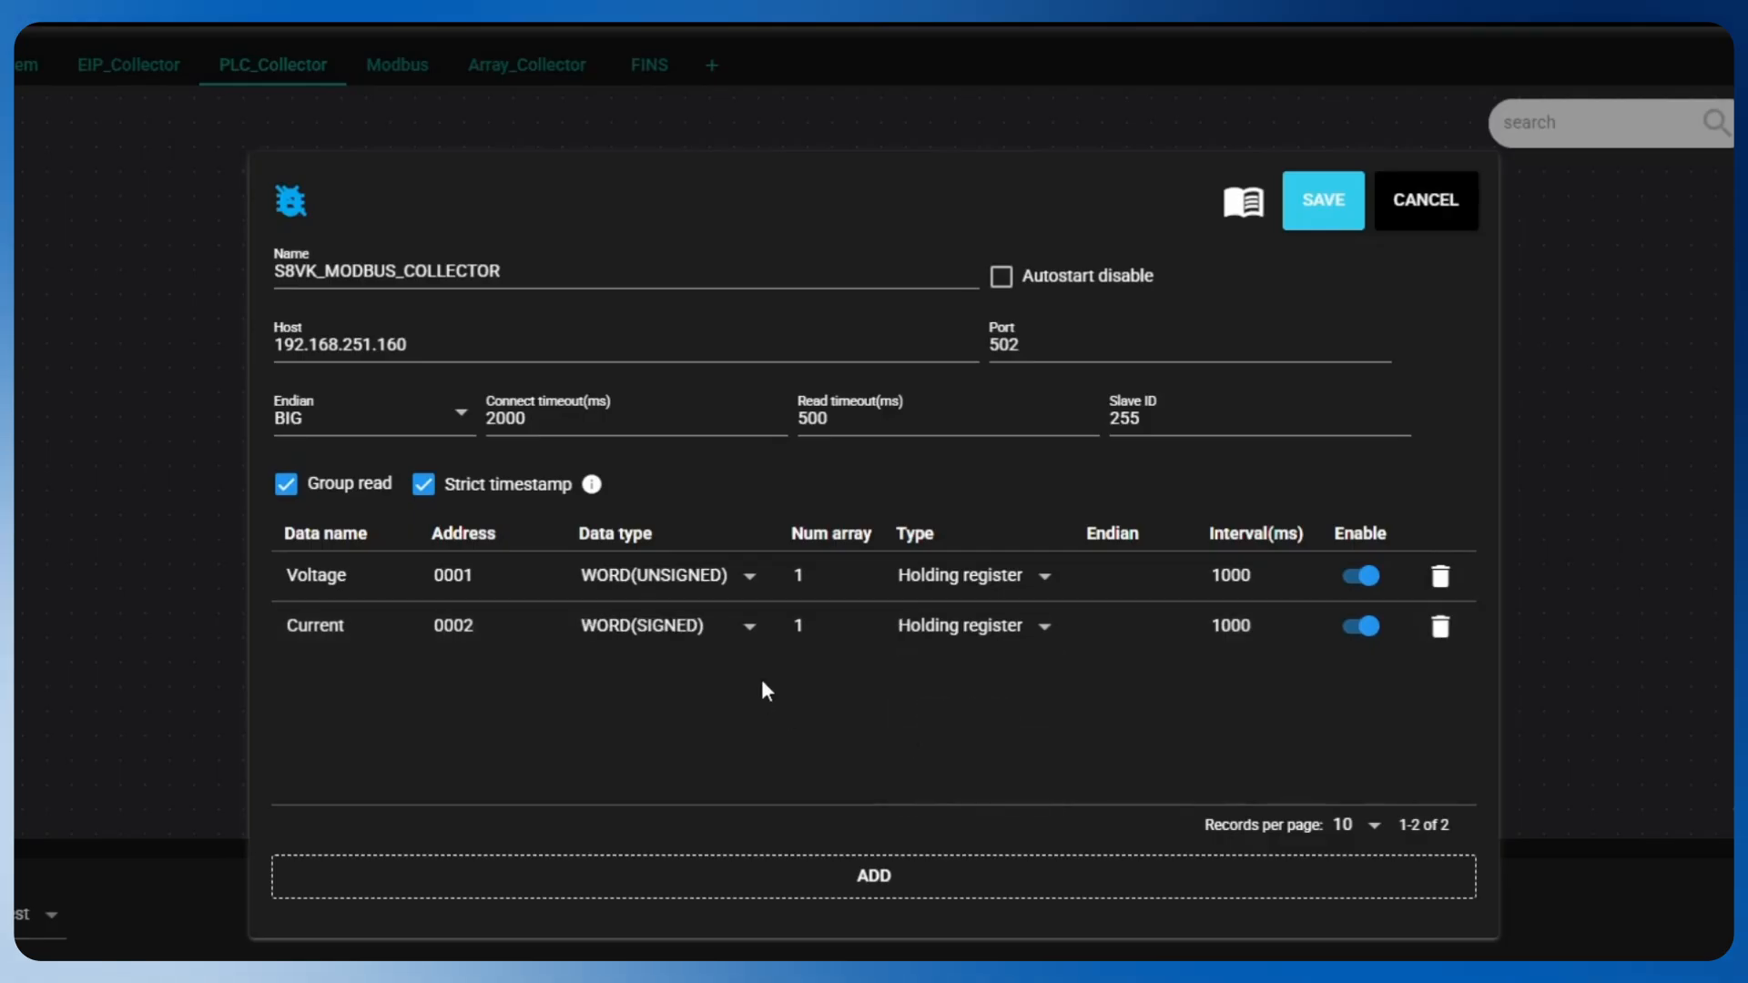
left_click(750, 628)
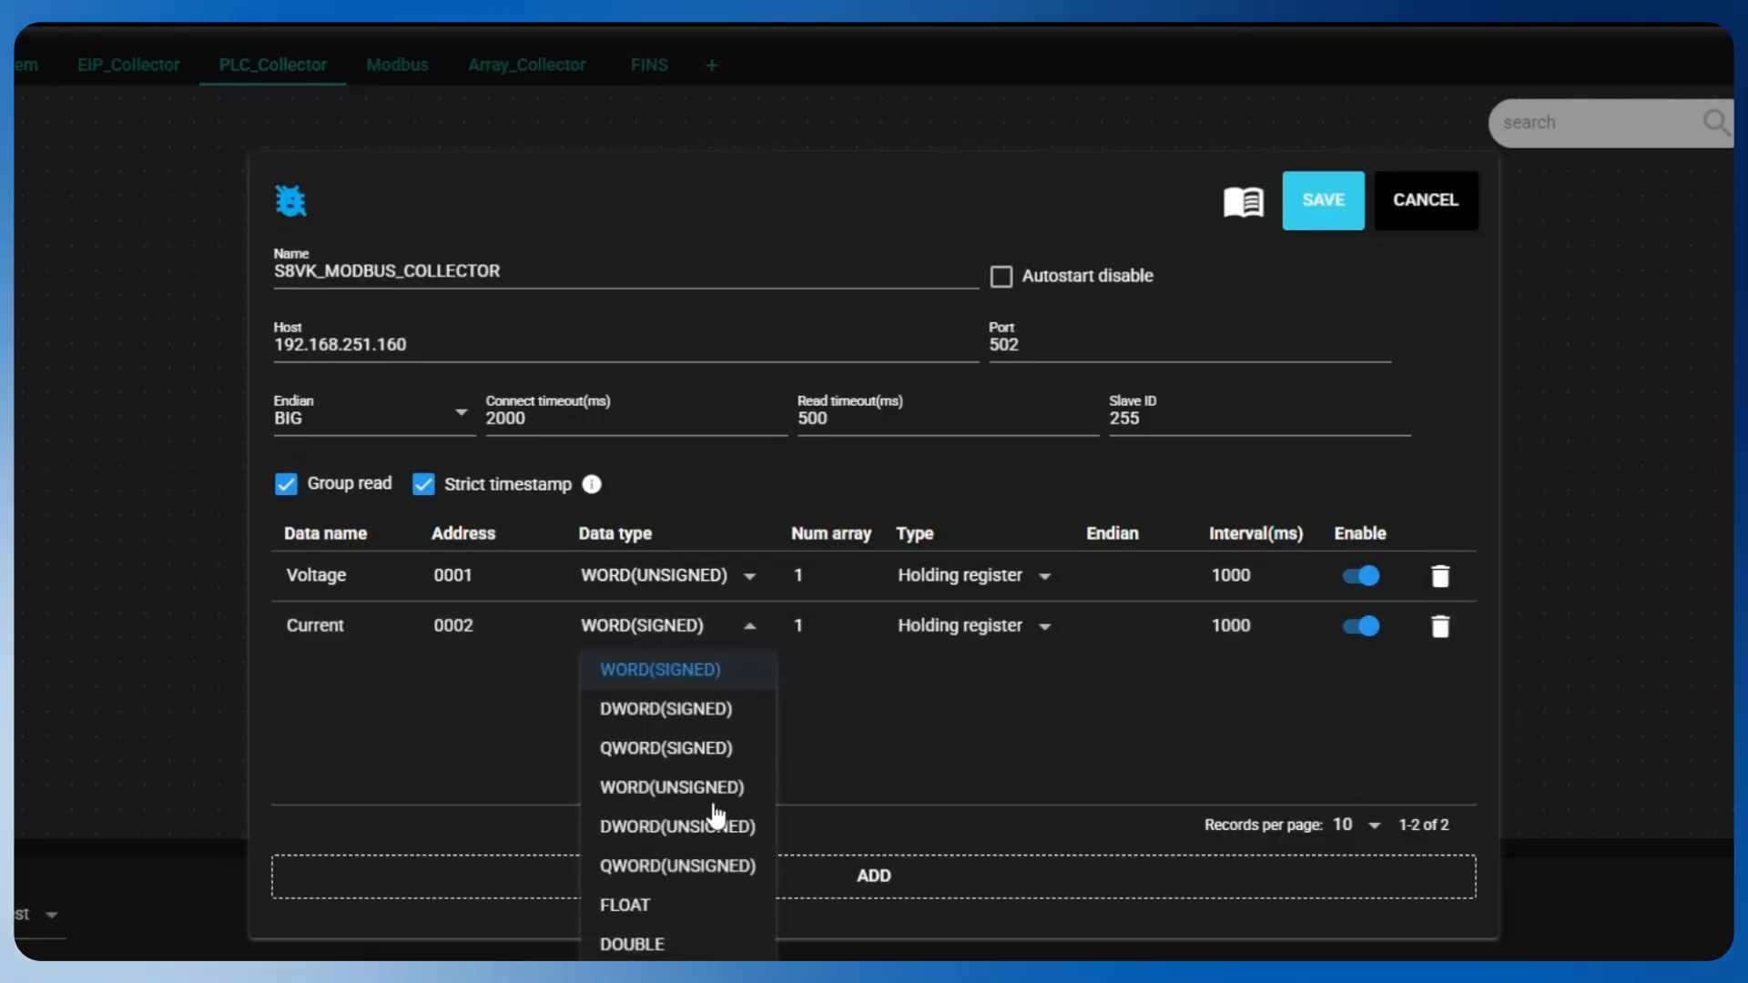
left_click(704, 785)
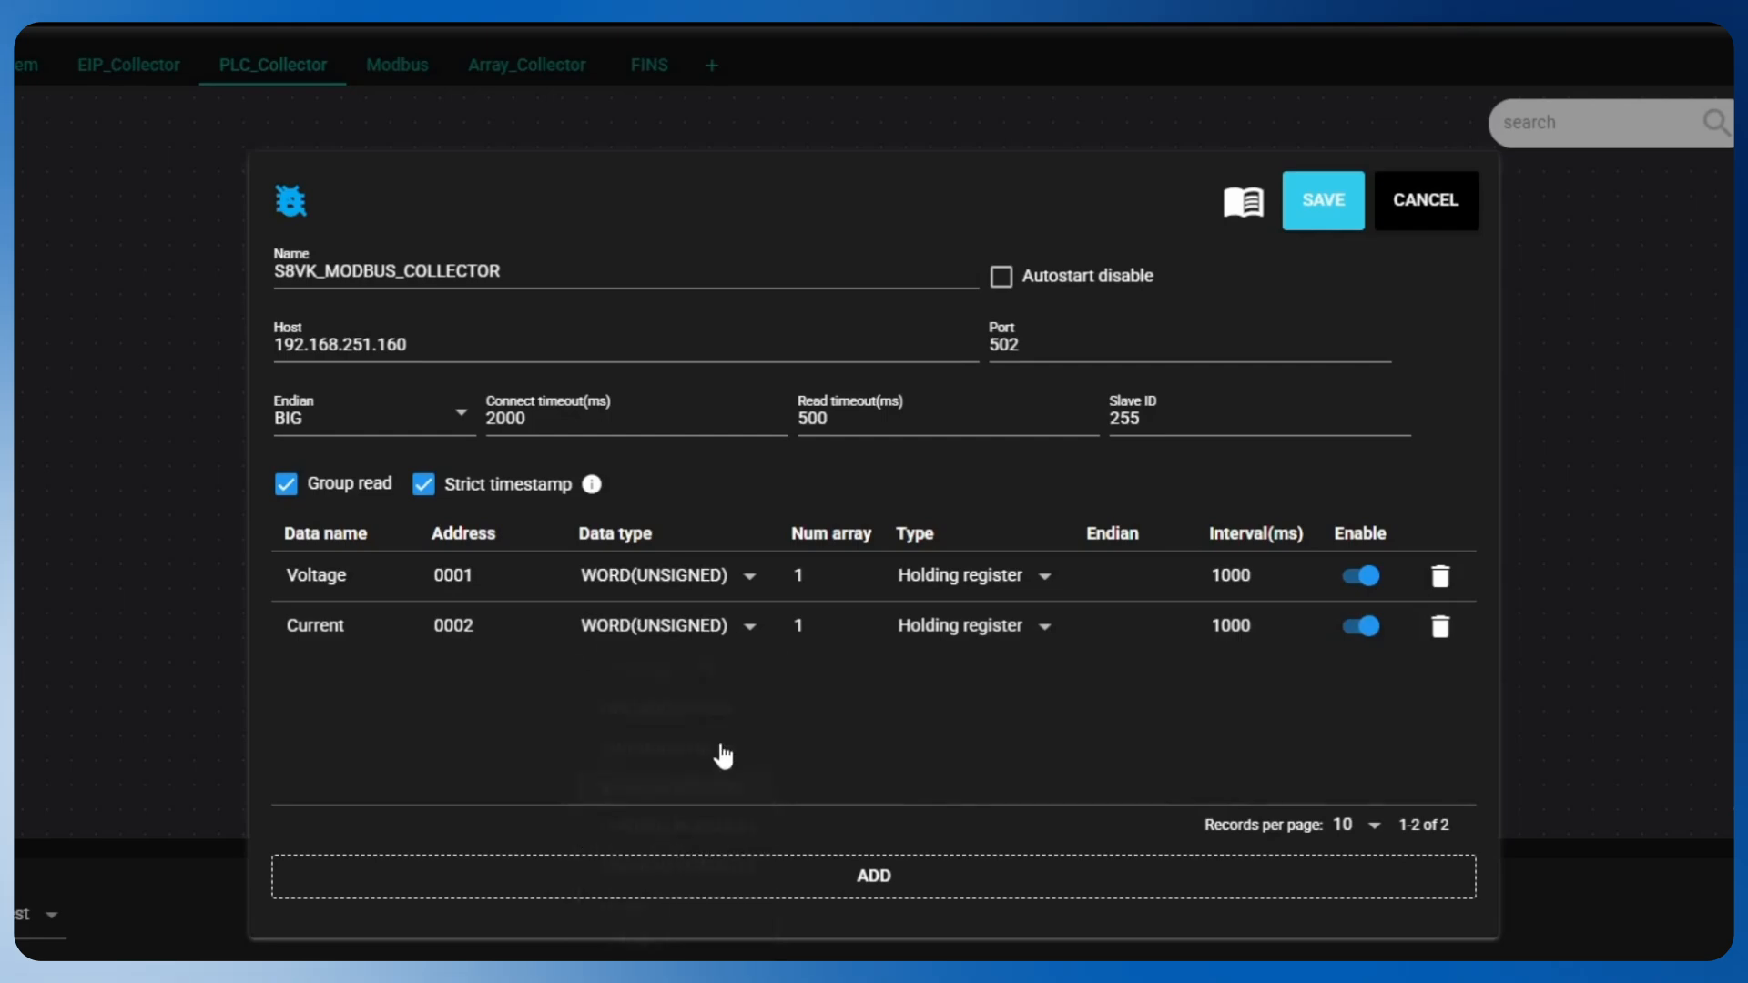
Step: Add a third data entry named TotalRunTime
left_click(878, 891)
left_click(354, 676)
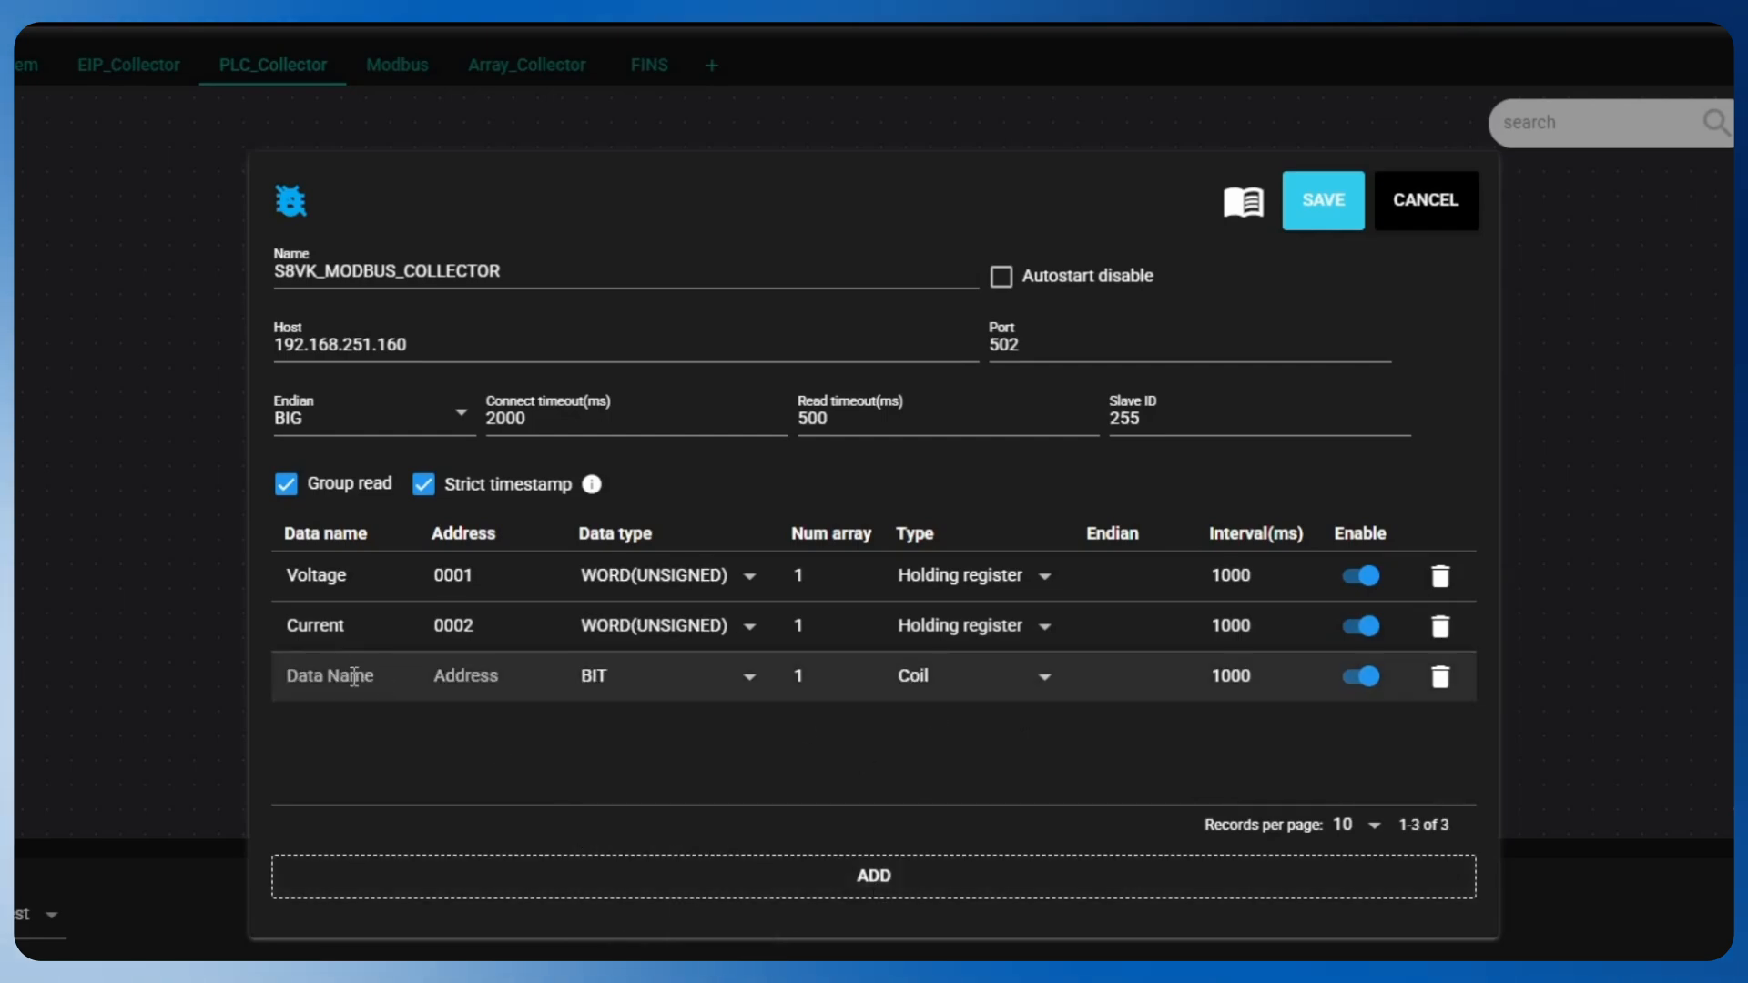
type("ToitaalRunTime")
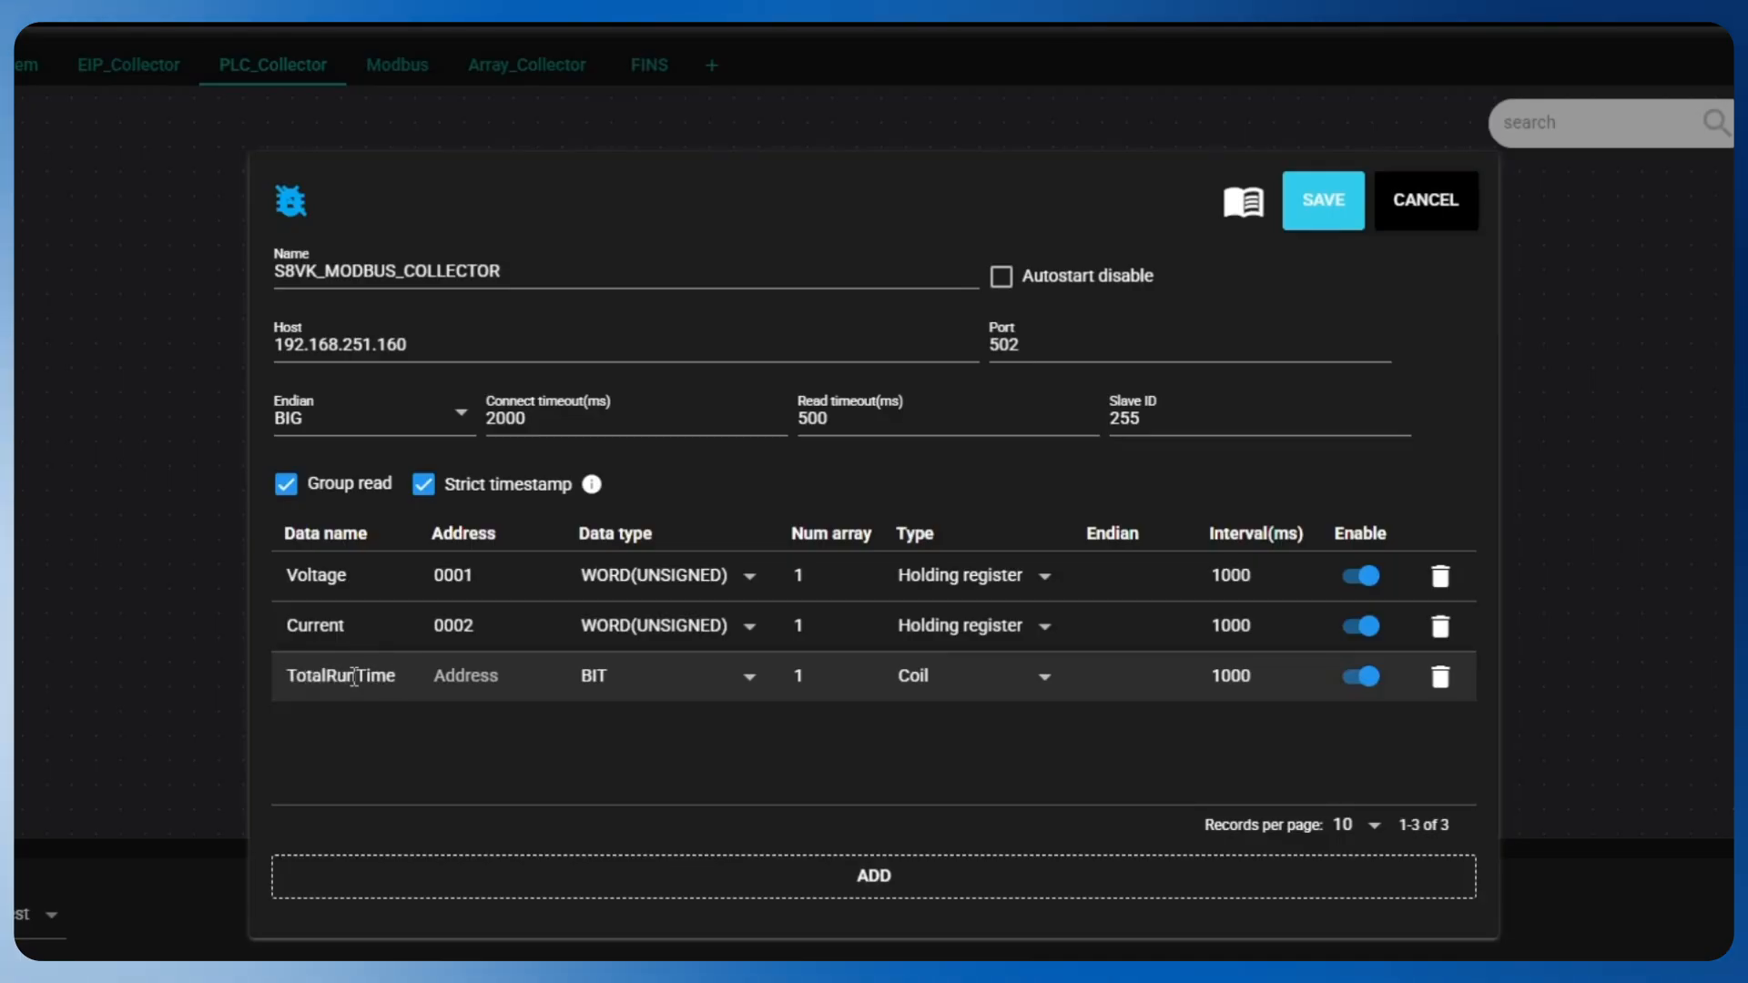
left_click(500, 686)
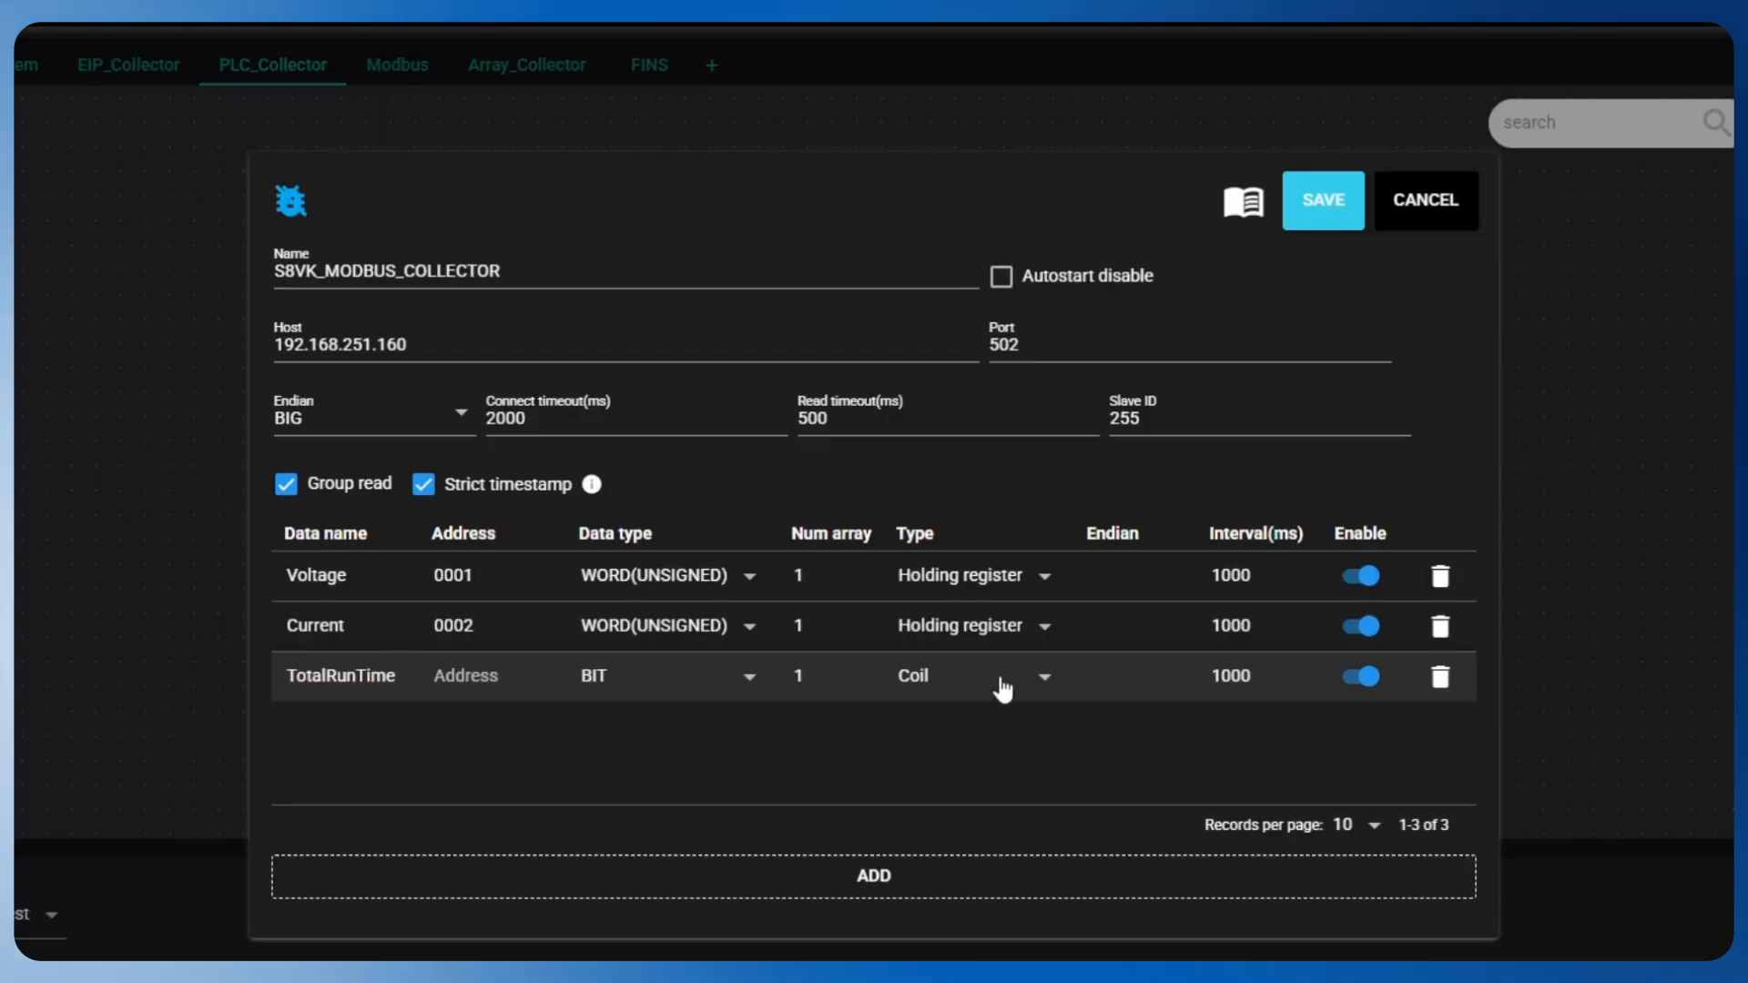
Step: Set the TotalRunTime entry's type to Holding register and its data type to DWORD(UNSIGNED)
left_click(1042, 683)
left_click(997, 800)
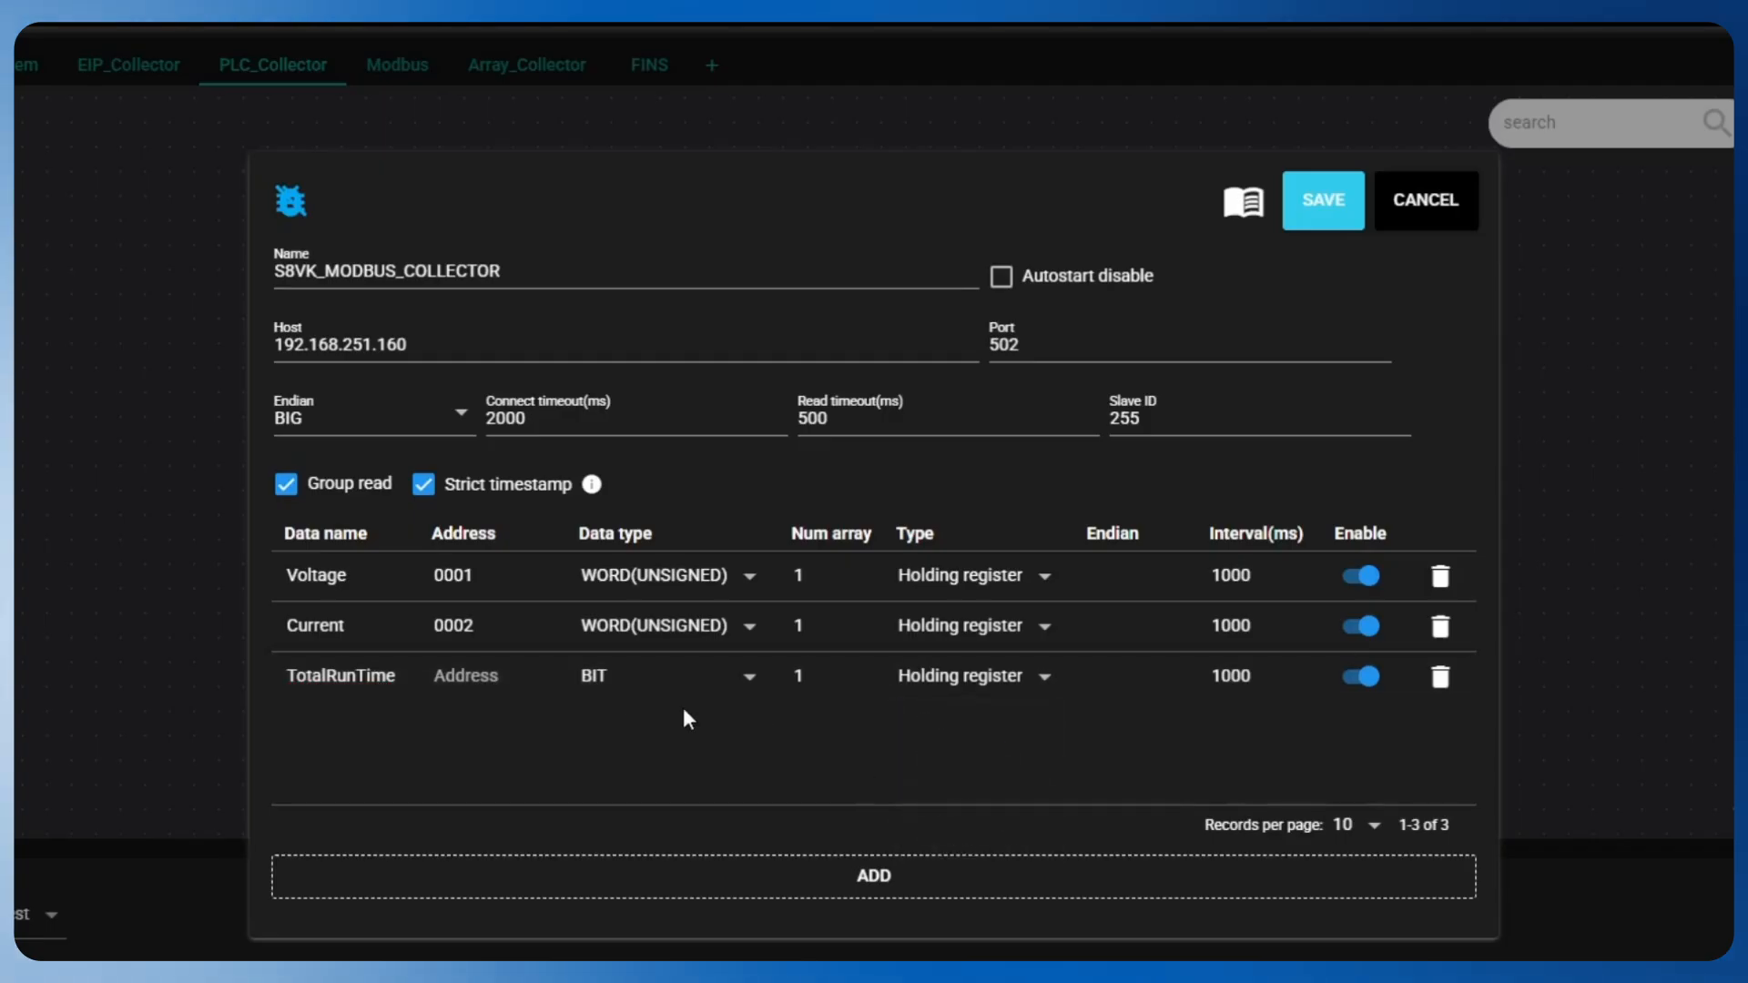
left_click(750, 687)
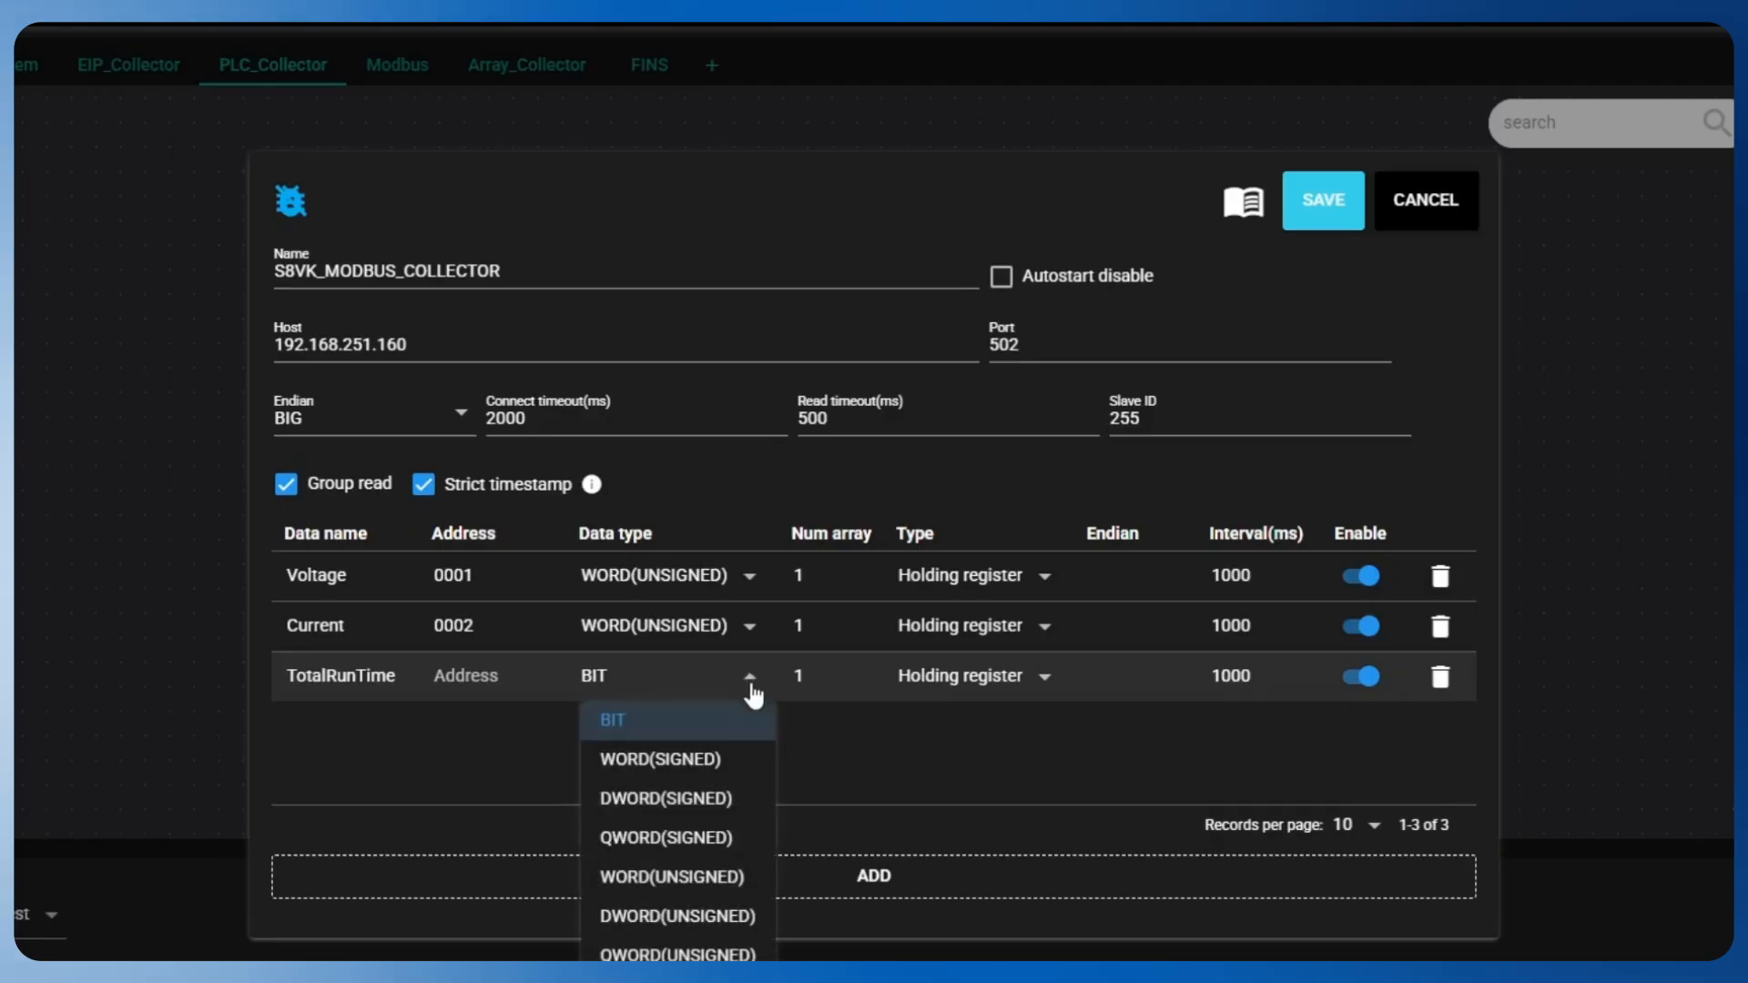
left_click(706, 928)
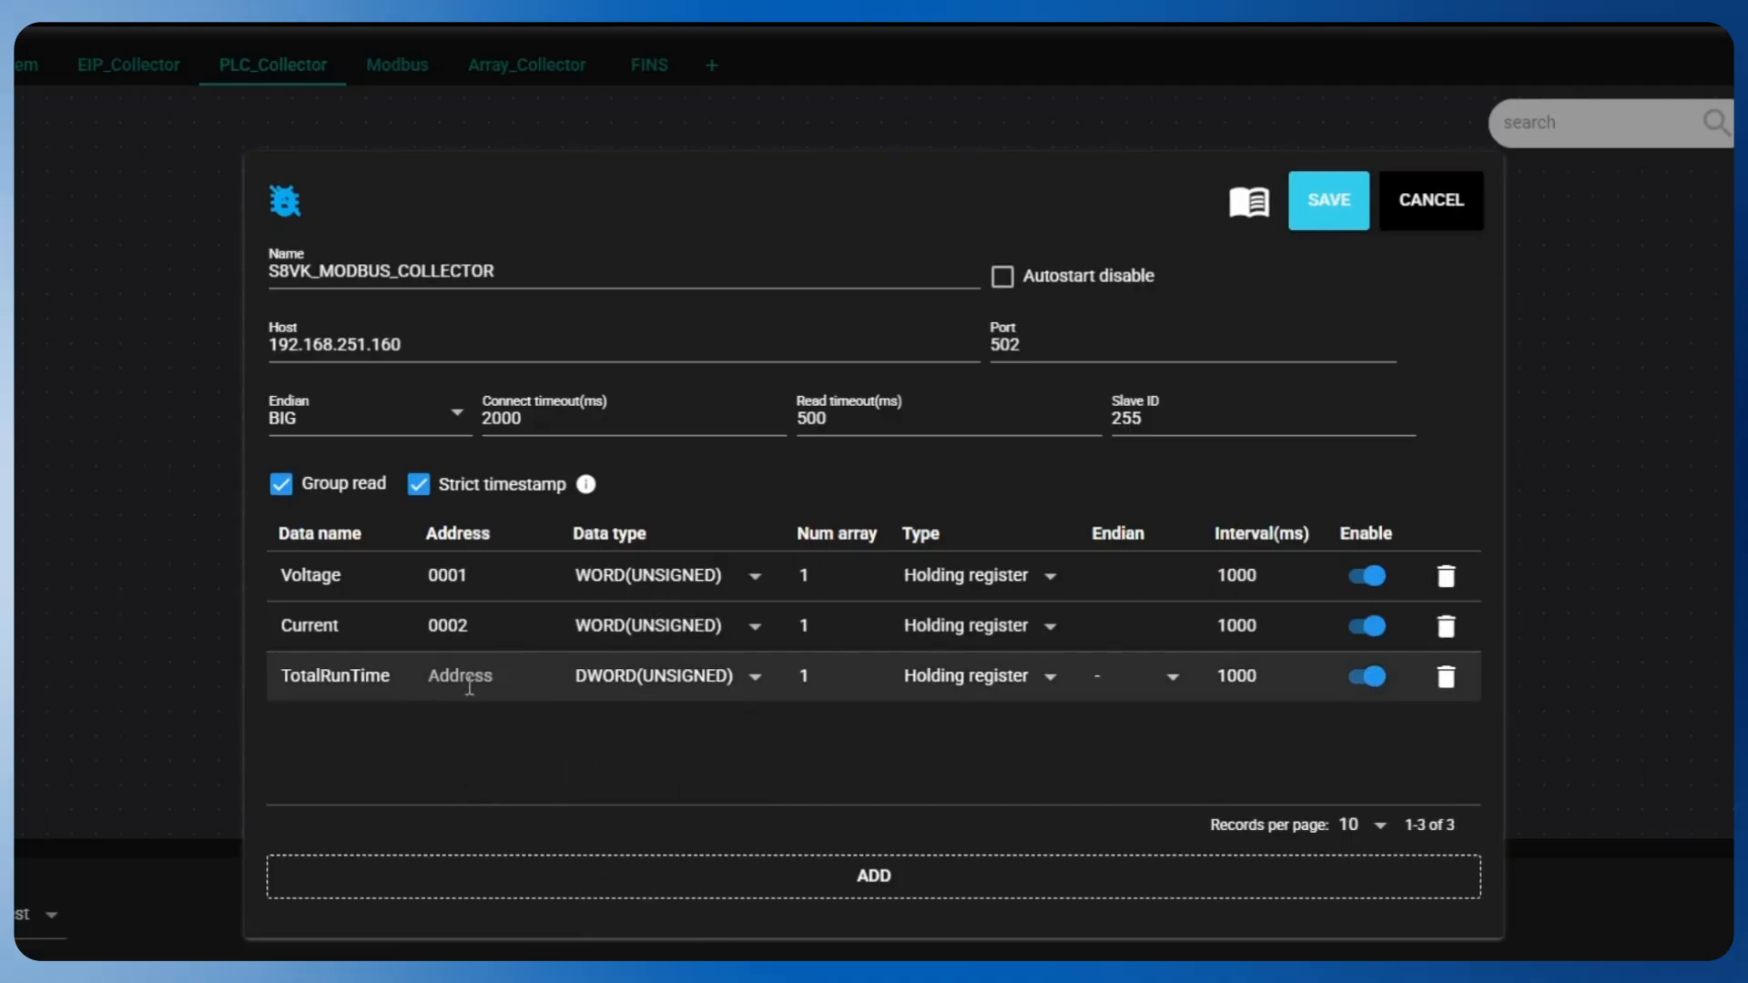
Step: Set the TotalRunTime entry's address to 0006 and save the collector
type("0006")
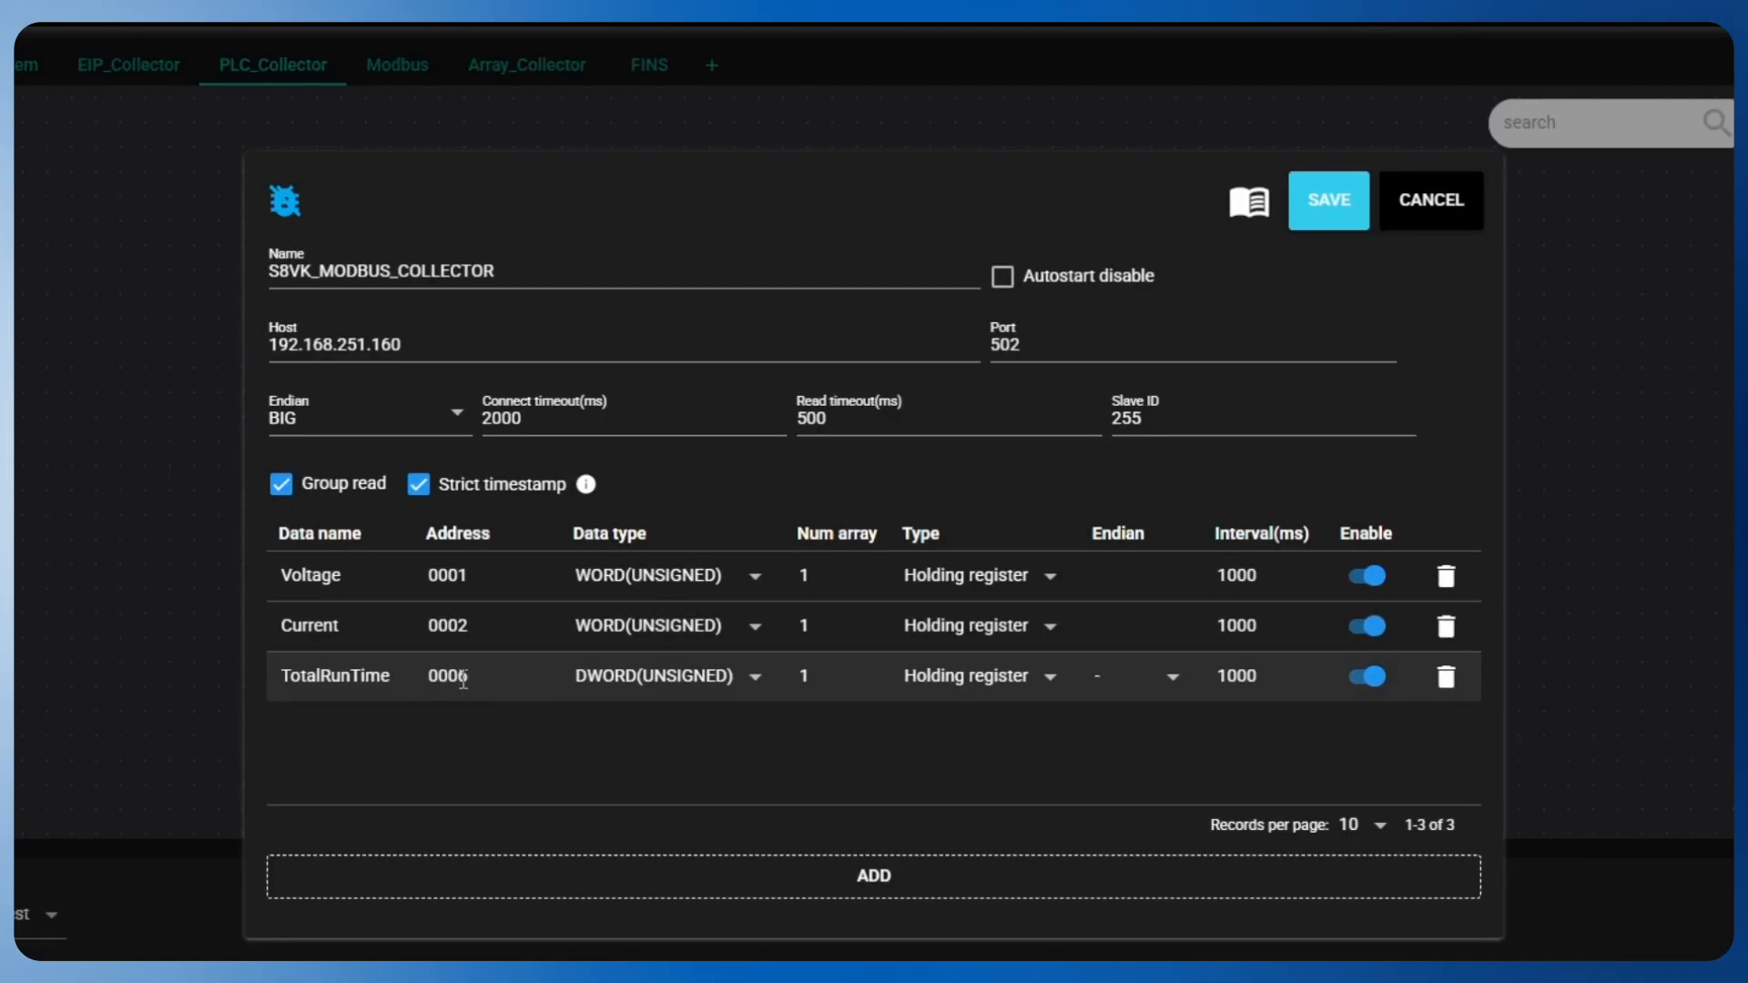
left_click(463, 679)
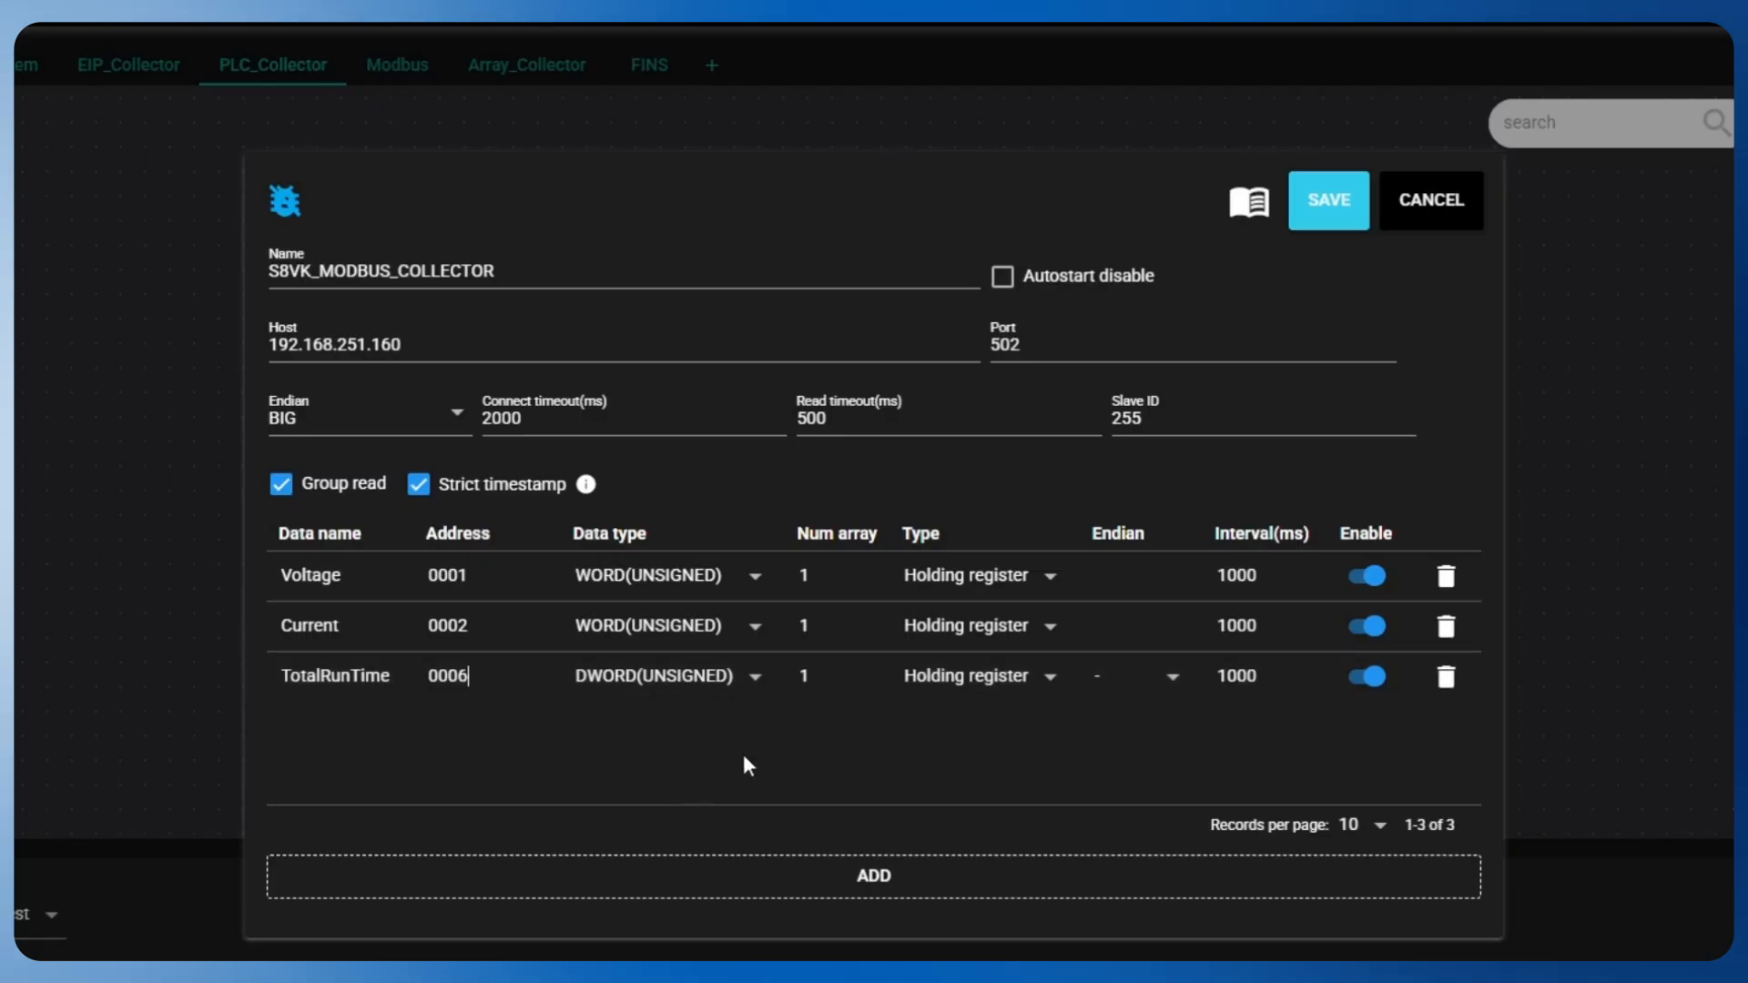
left_click(1329, 202)
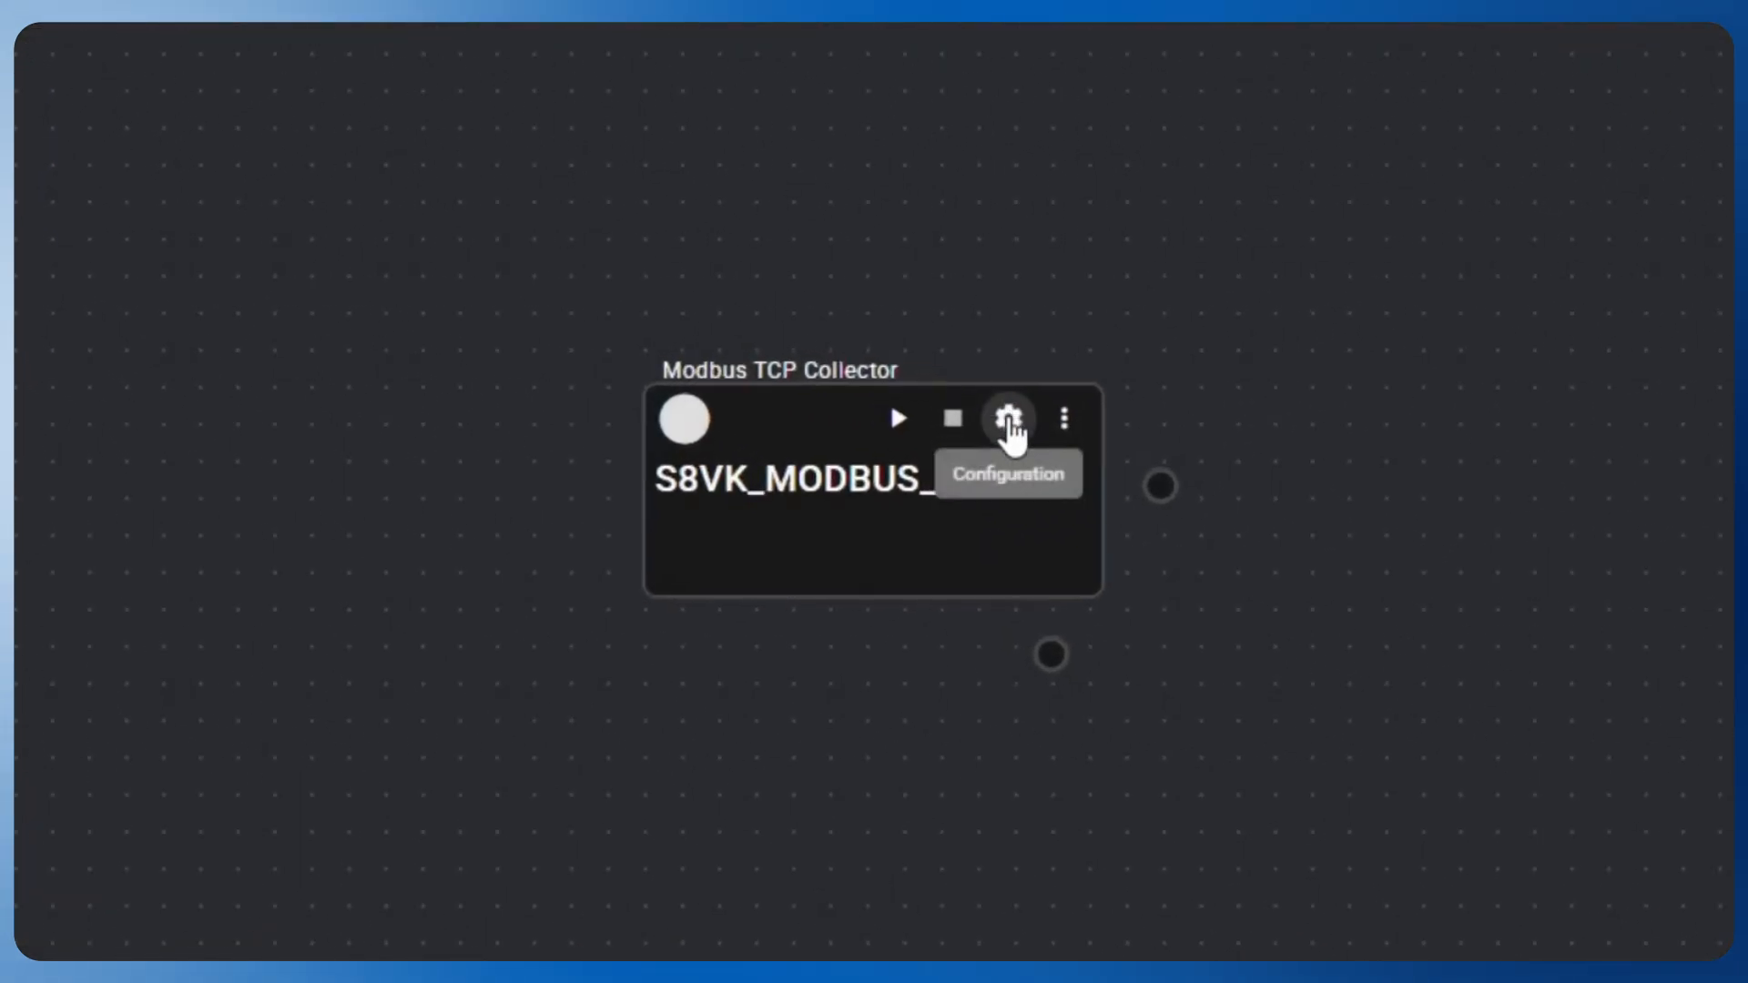
Step: Test the connection of the S8VK_MODBUS_COLLECTOR from its configuration and save the collector
left_click(986, 419)
left_click(1022, 427)
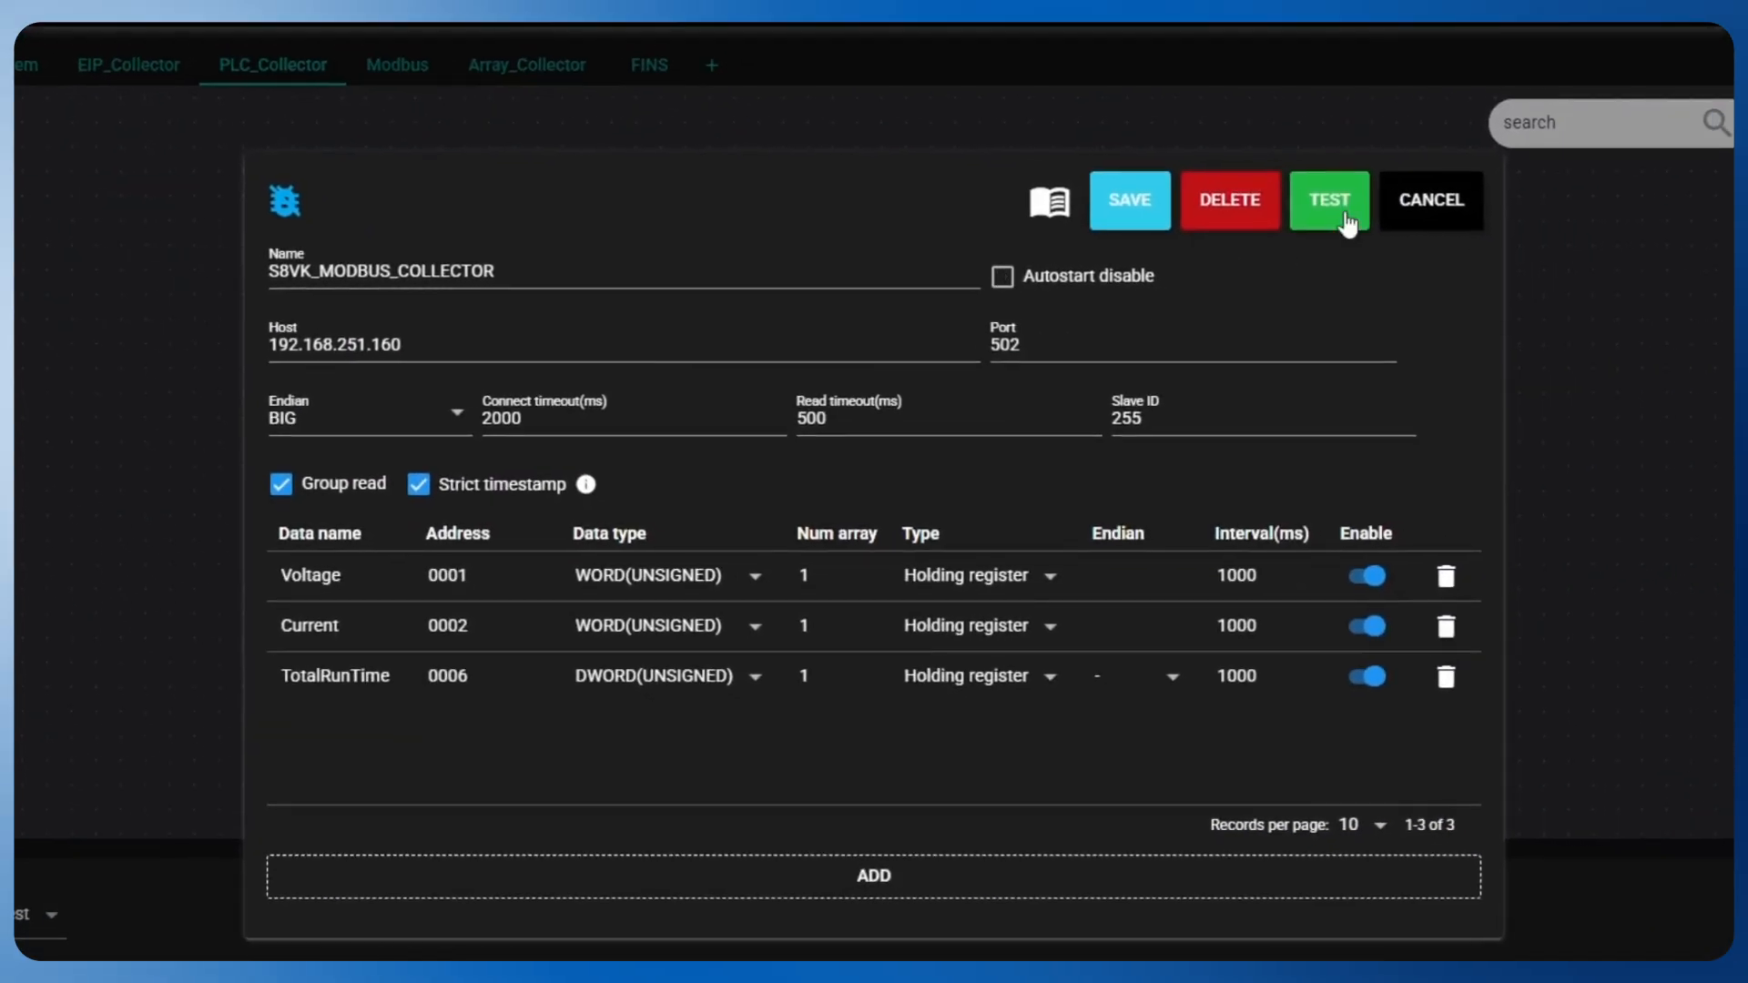
left_click(1345, 221)
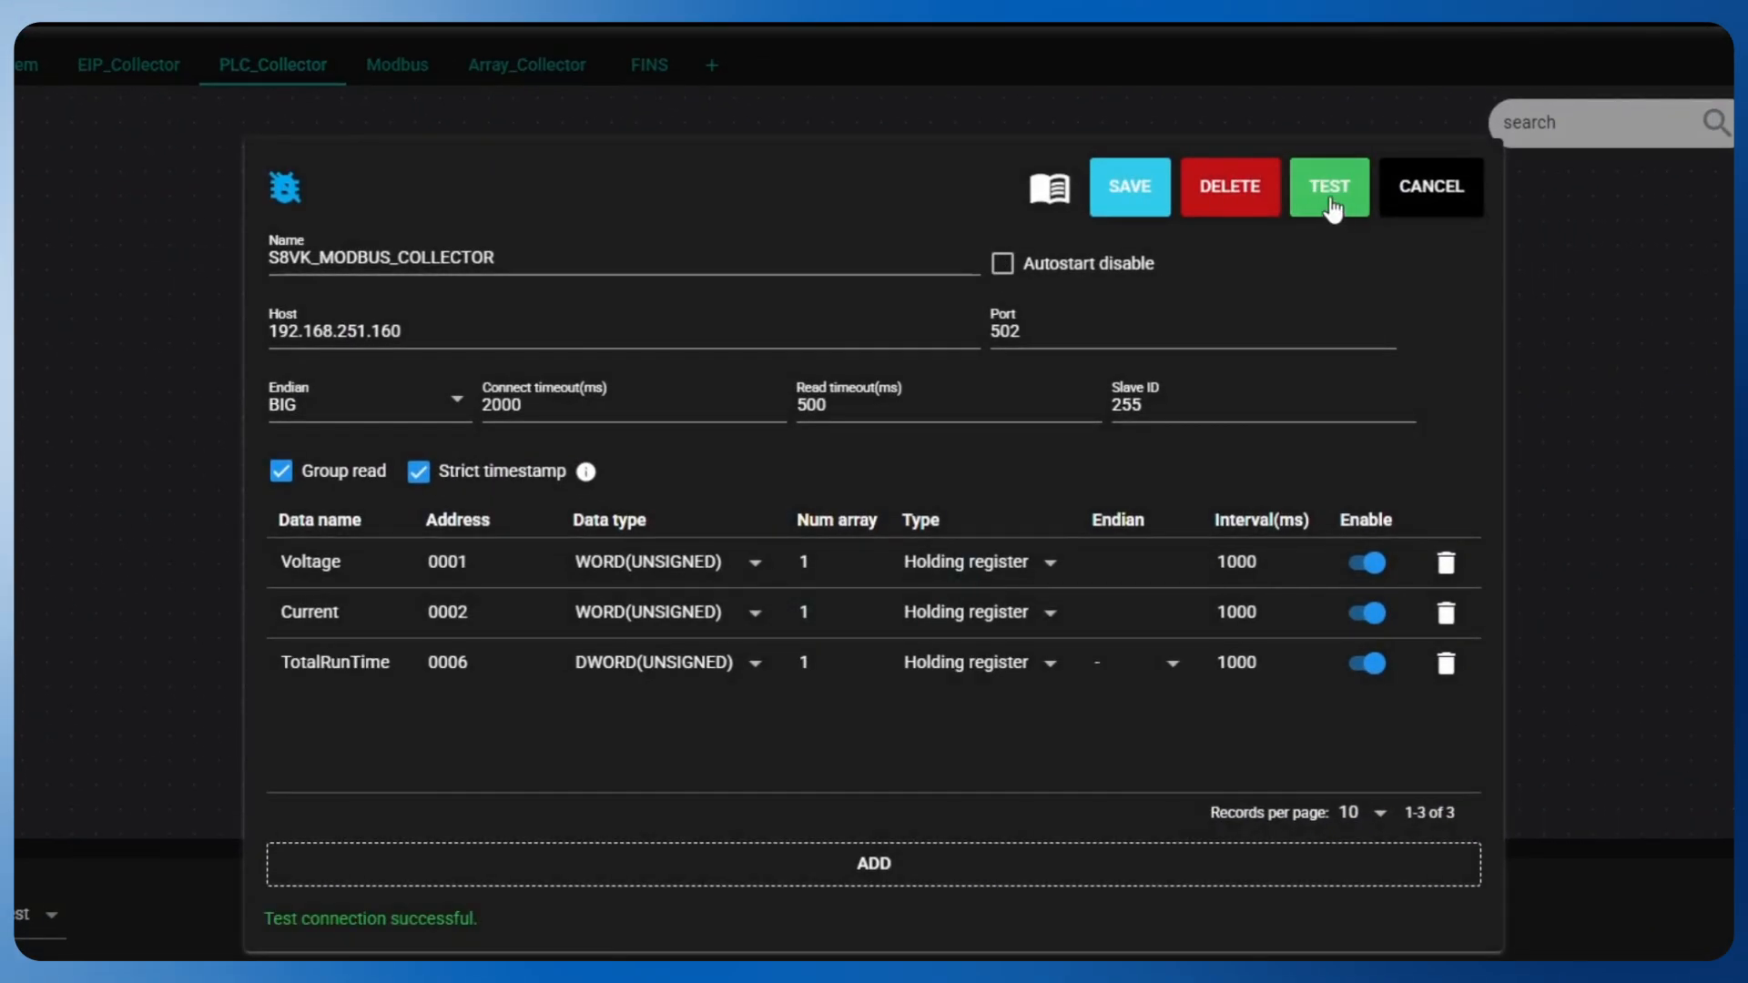
left_click_drag(500, 921, 265, 920)
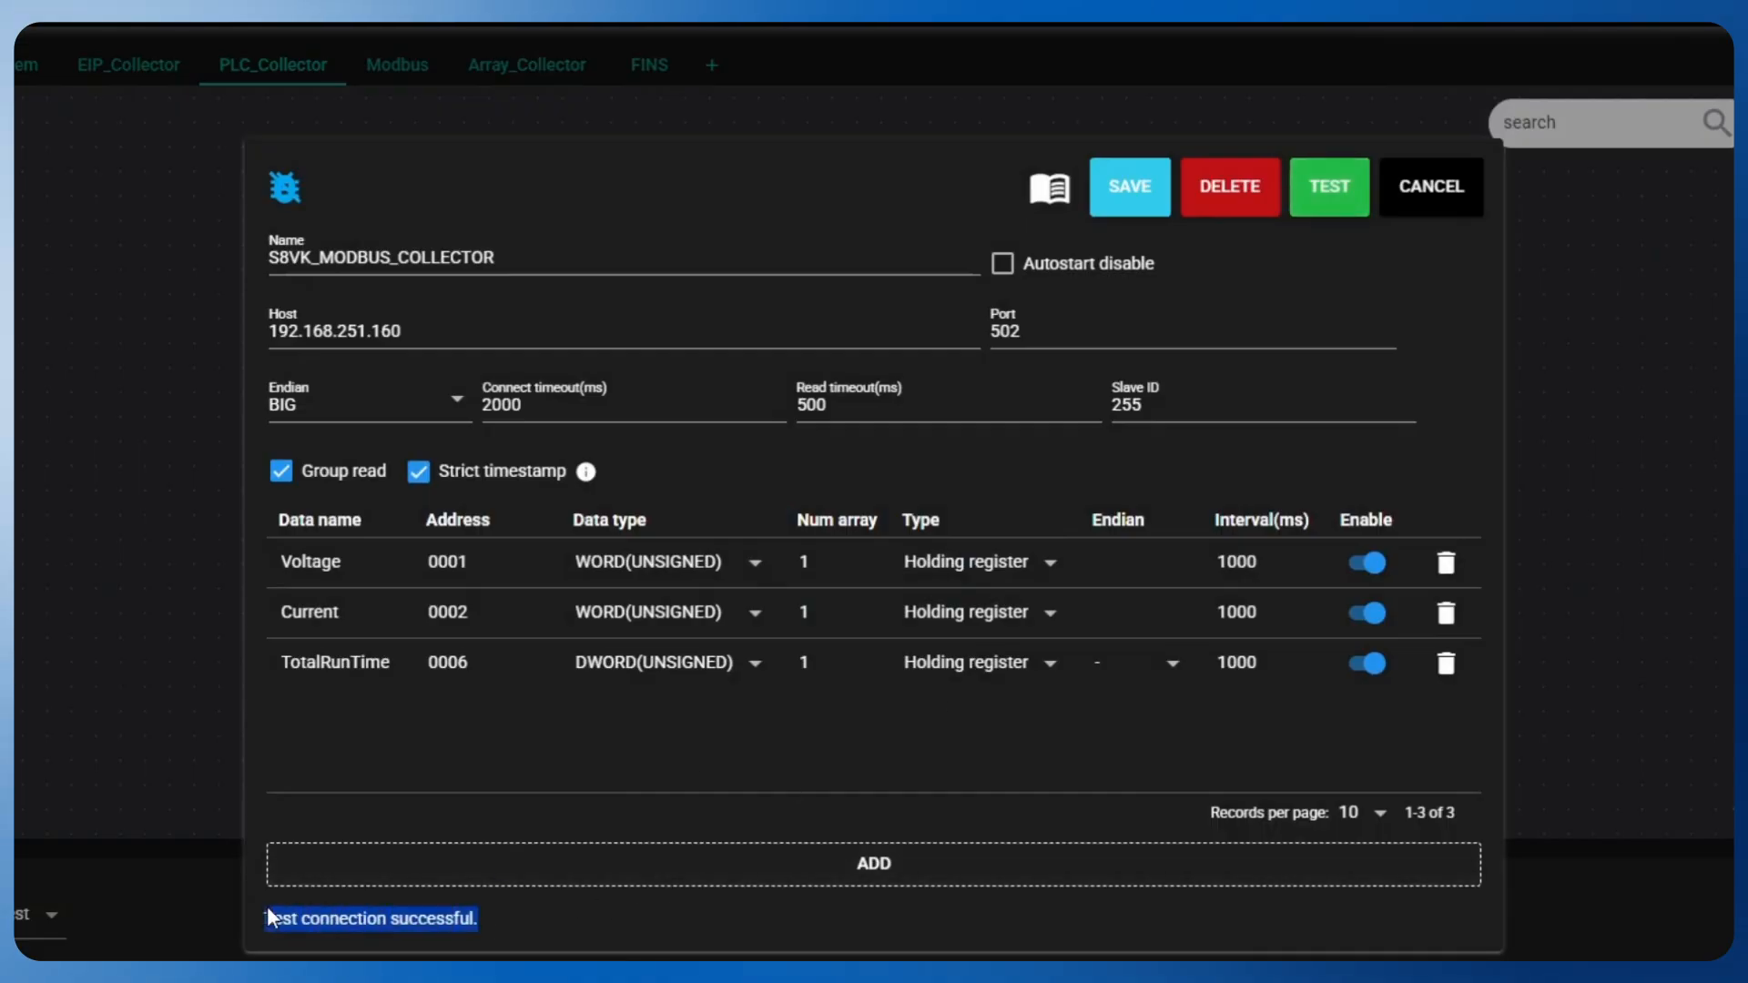
left_click(1124, 193)
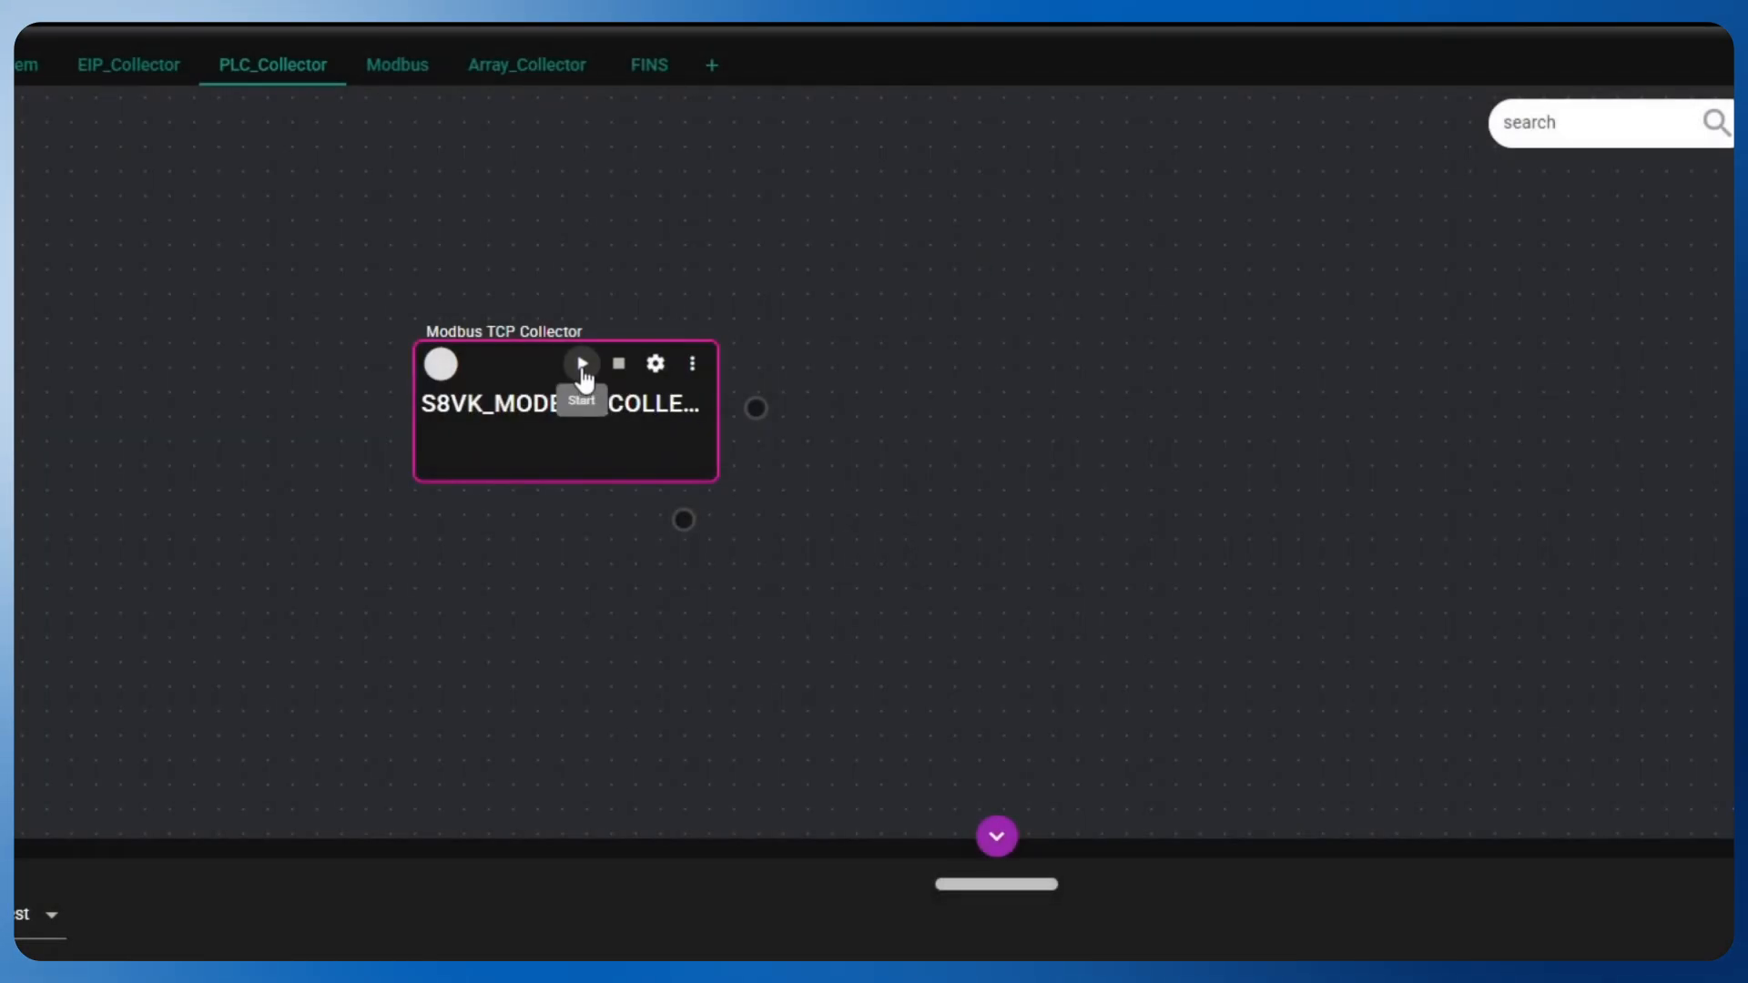
Step: Start the S8VK_MODBUS_COLLECTOR and display its OUT Port data in an enlarged preview area
left_click(582, 367)
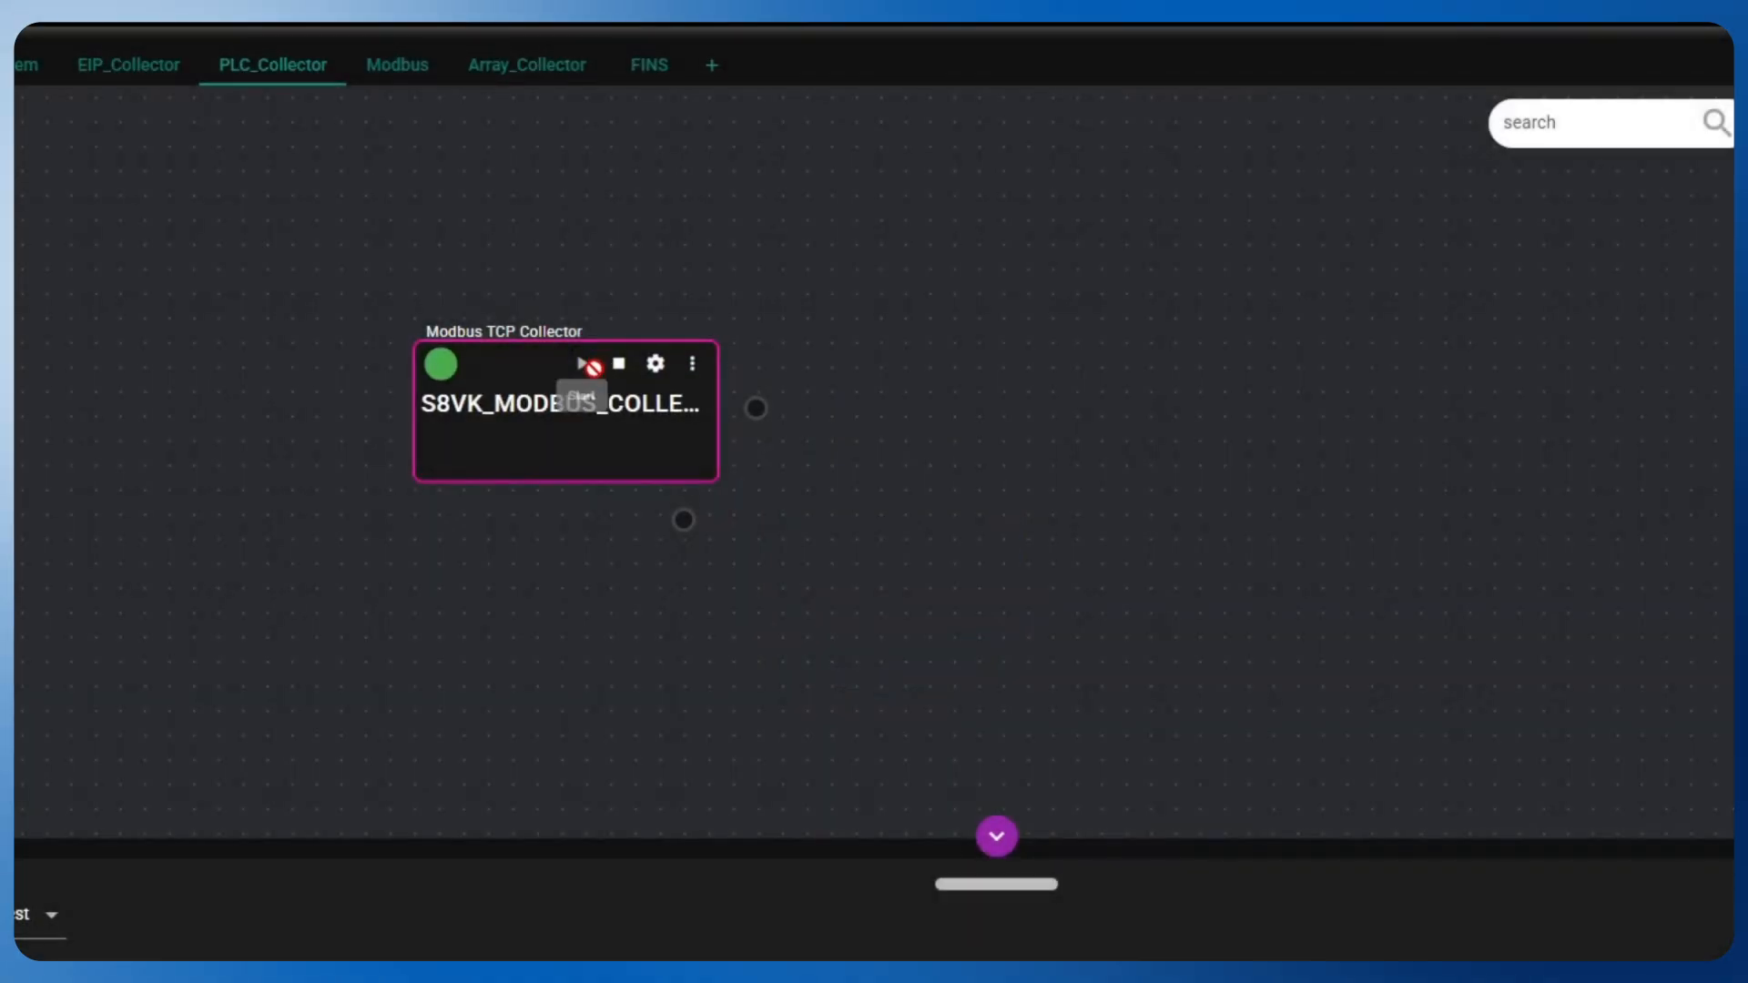
left_click(757, 411)
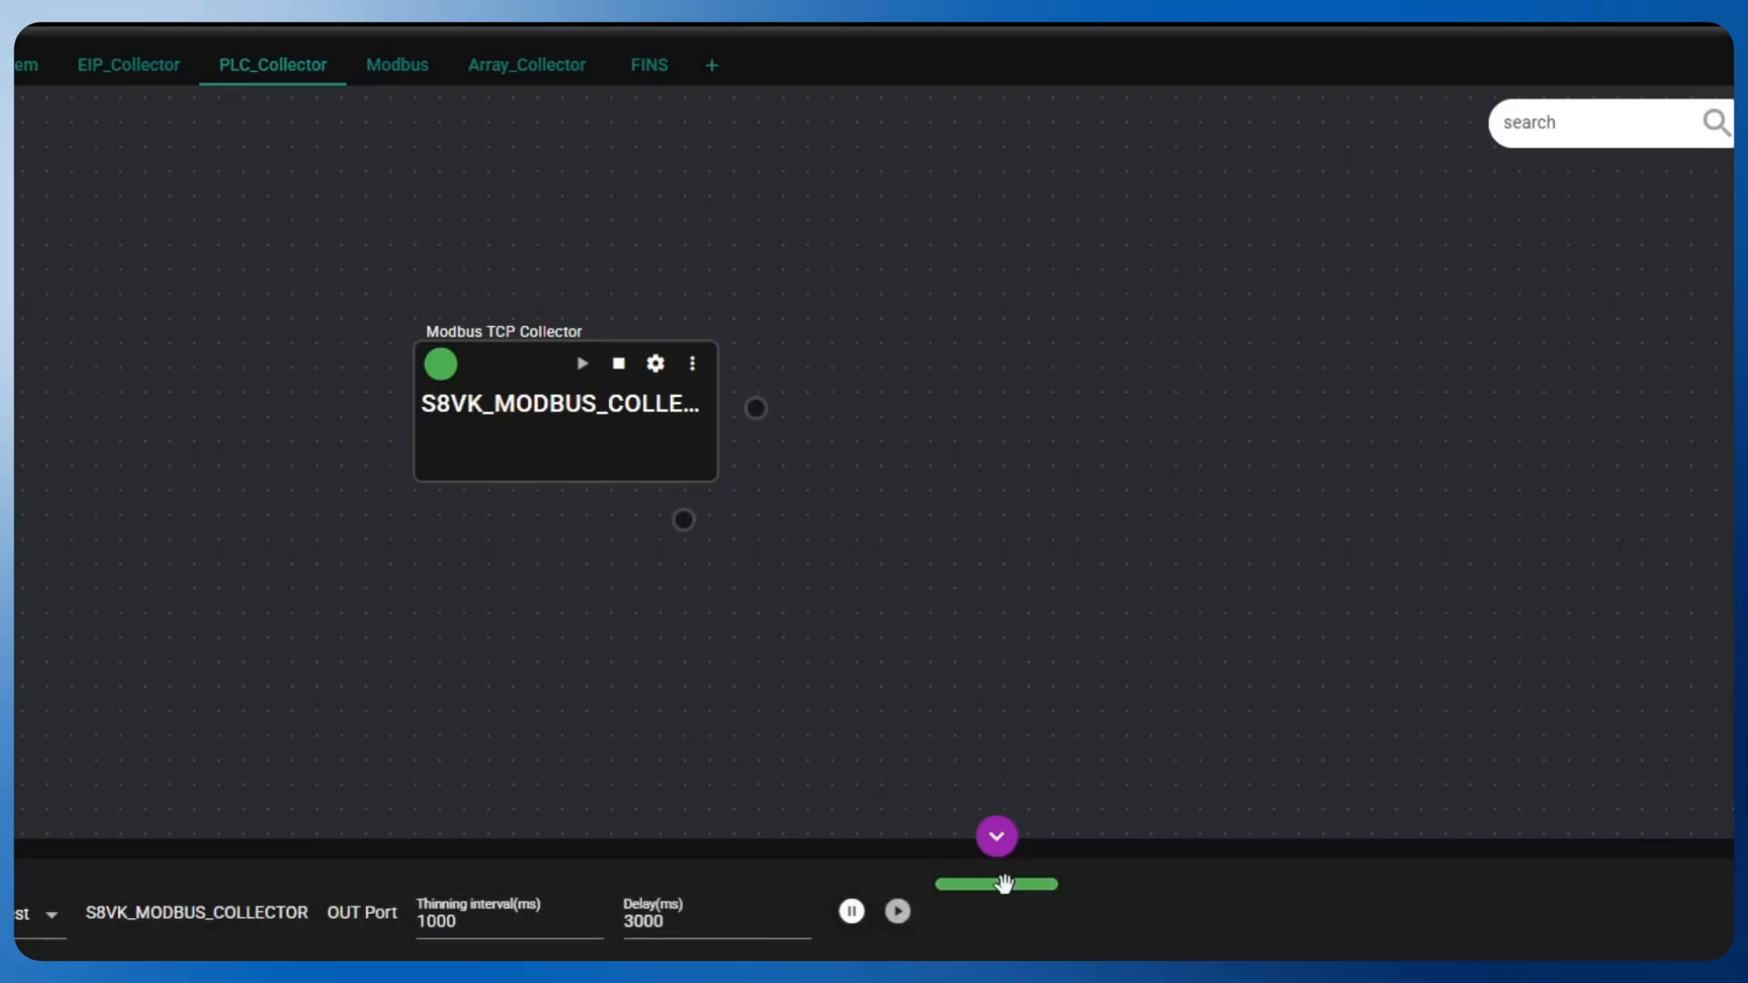
left_click_drag(1003, 882, 1022, 726)
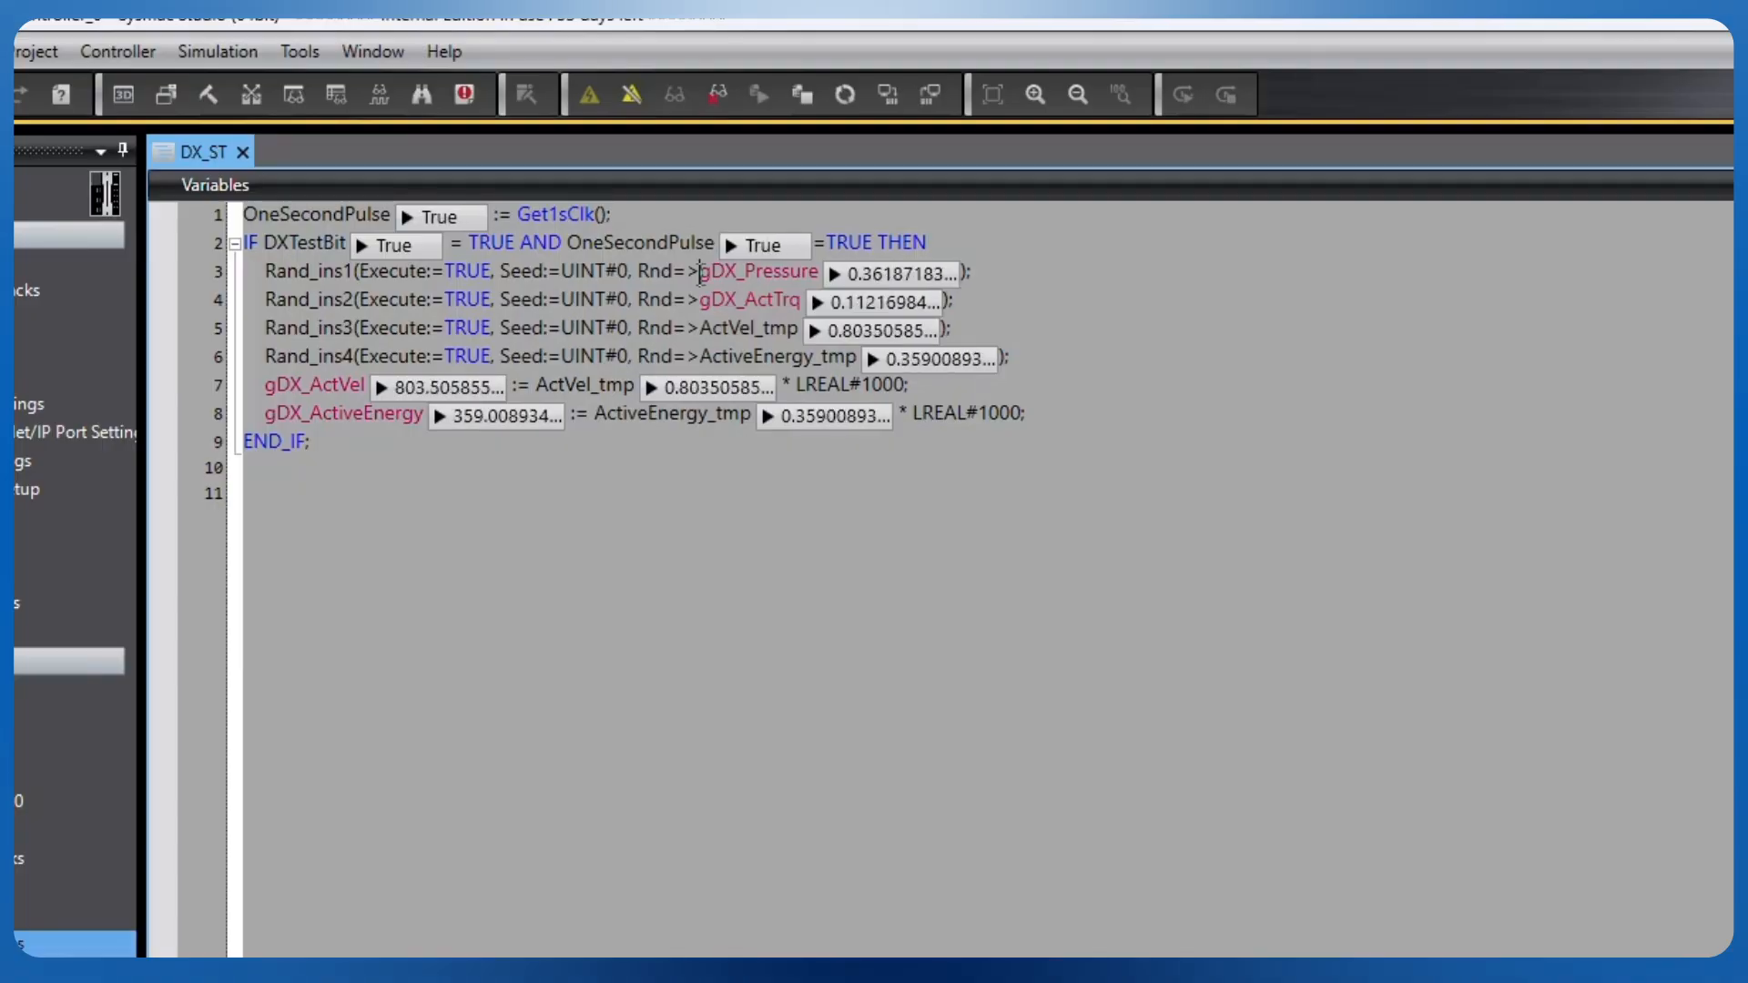
Step: In Sysmac Studio, locate gDX_Pressure from the DX_ST program in the global variable table and check its data type and publish setting
left_click_drag(700, 273, 943, 273)
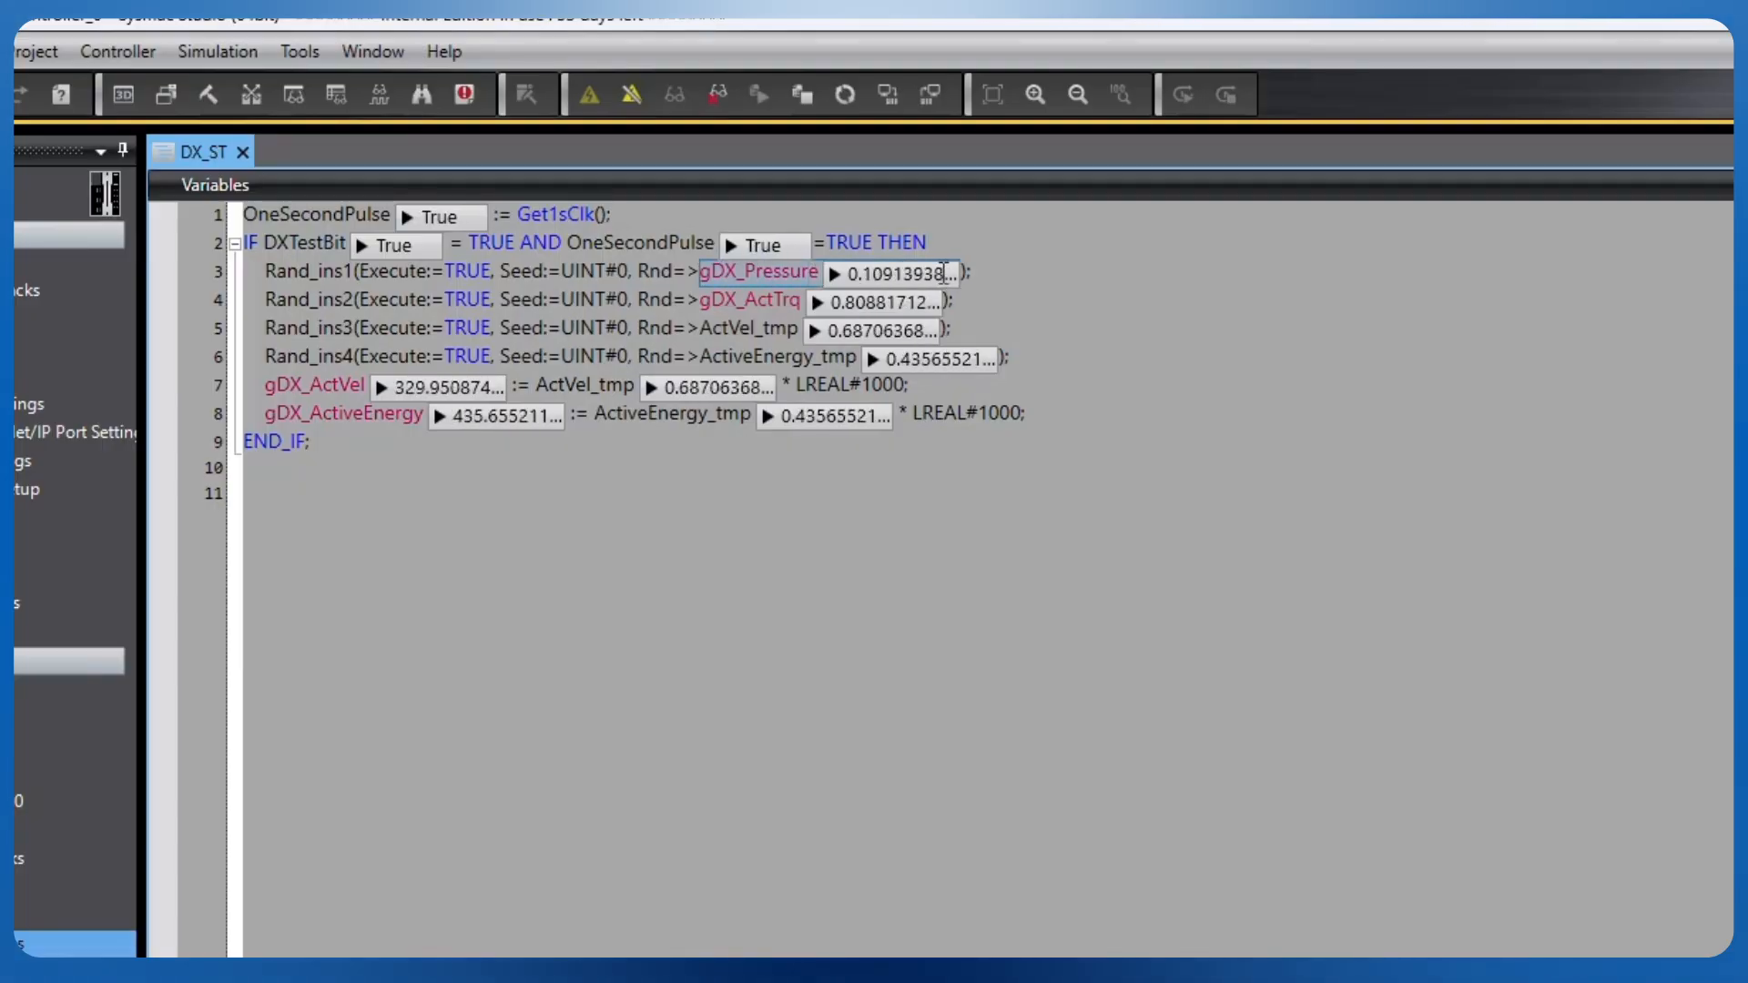
right_click(785, 275)
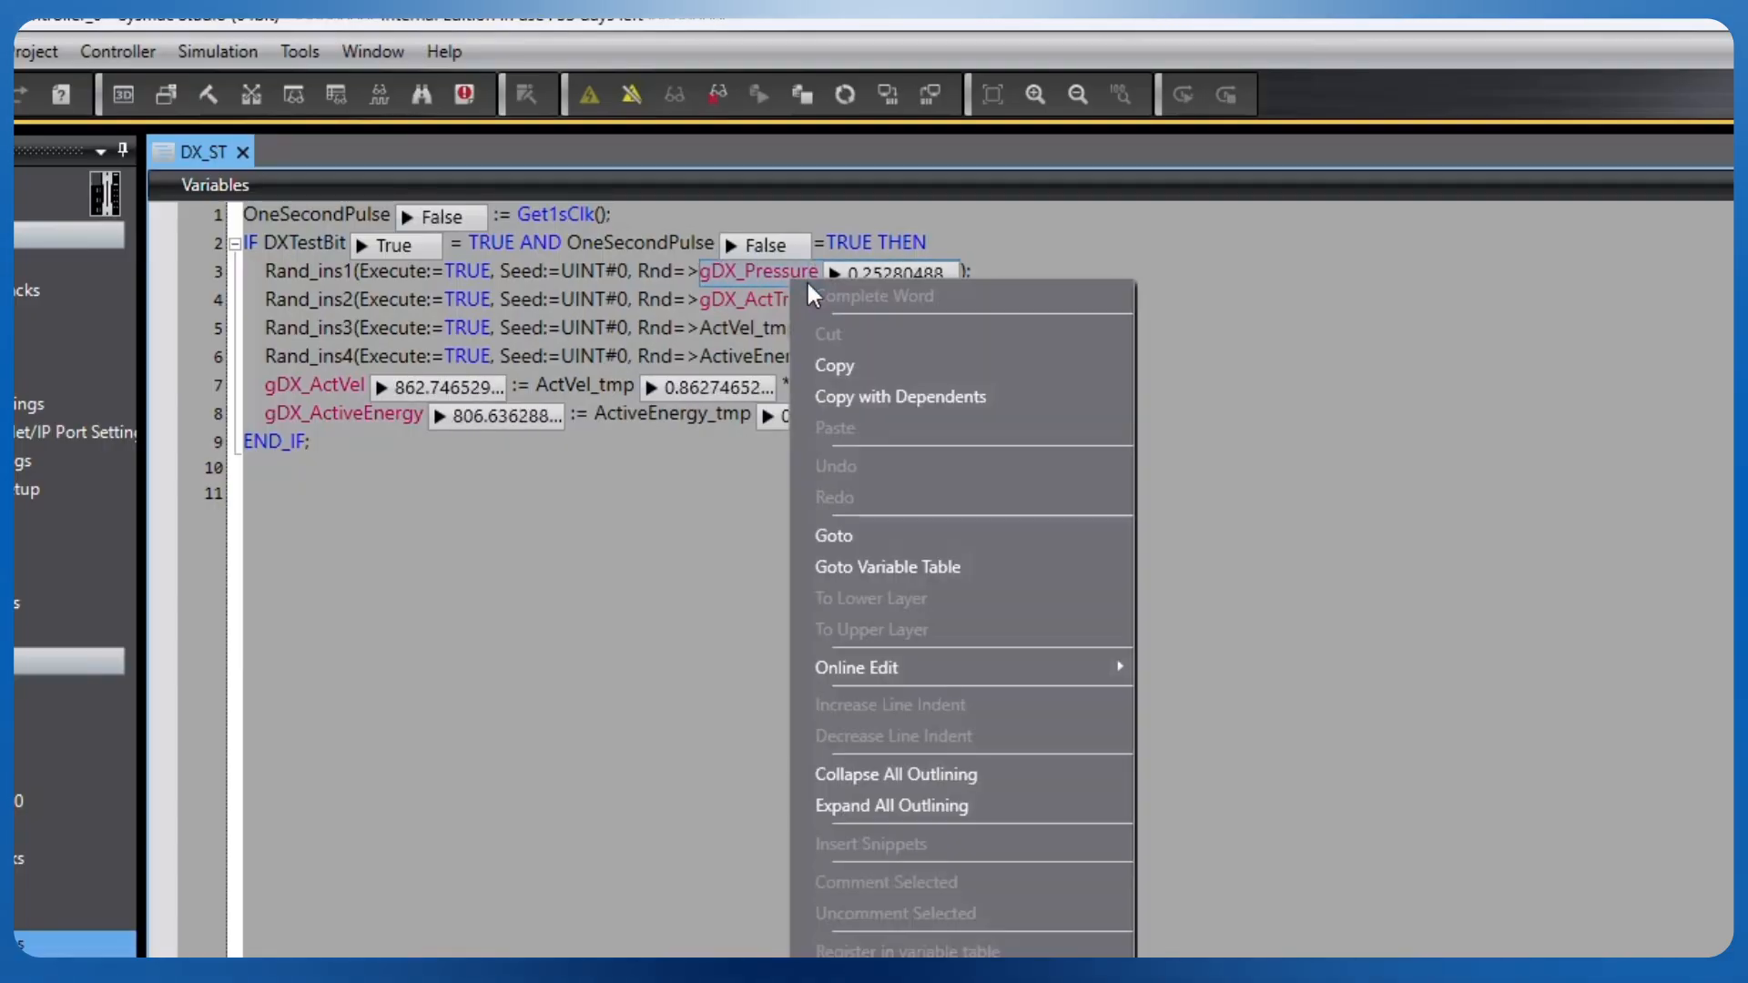
left_click(907, 566)
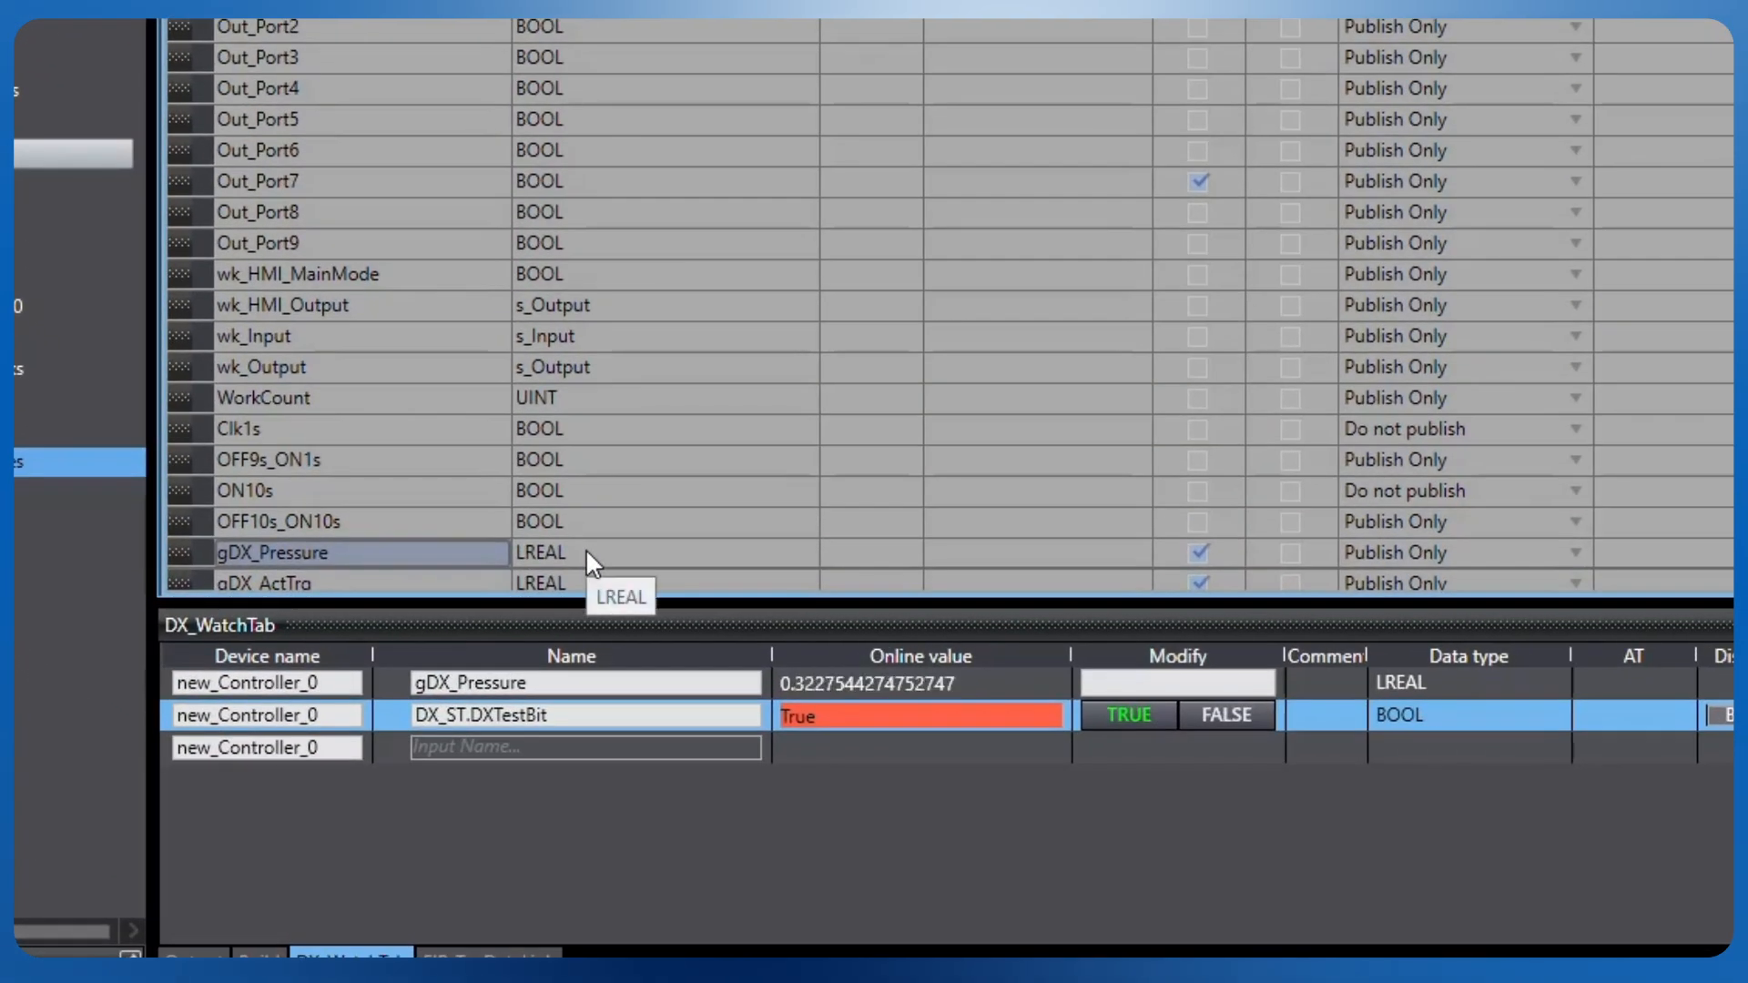
left_click(587, 552)
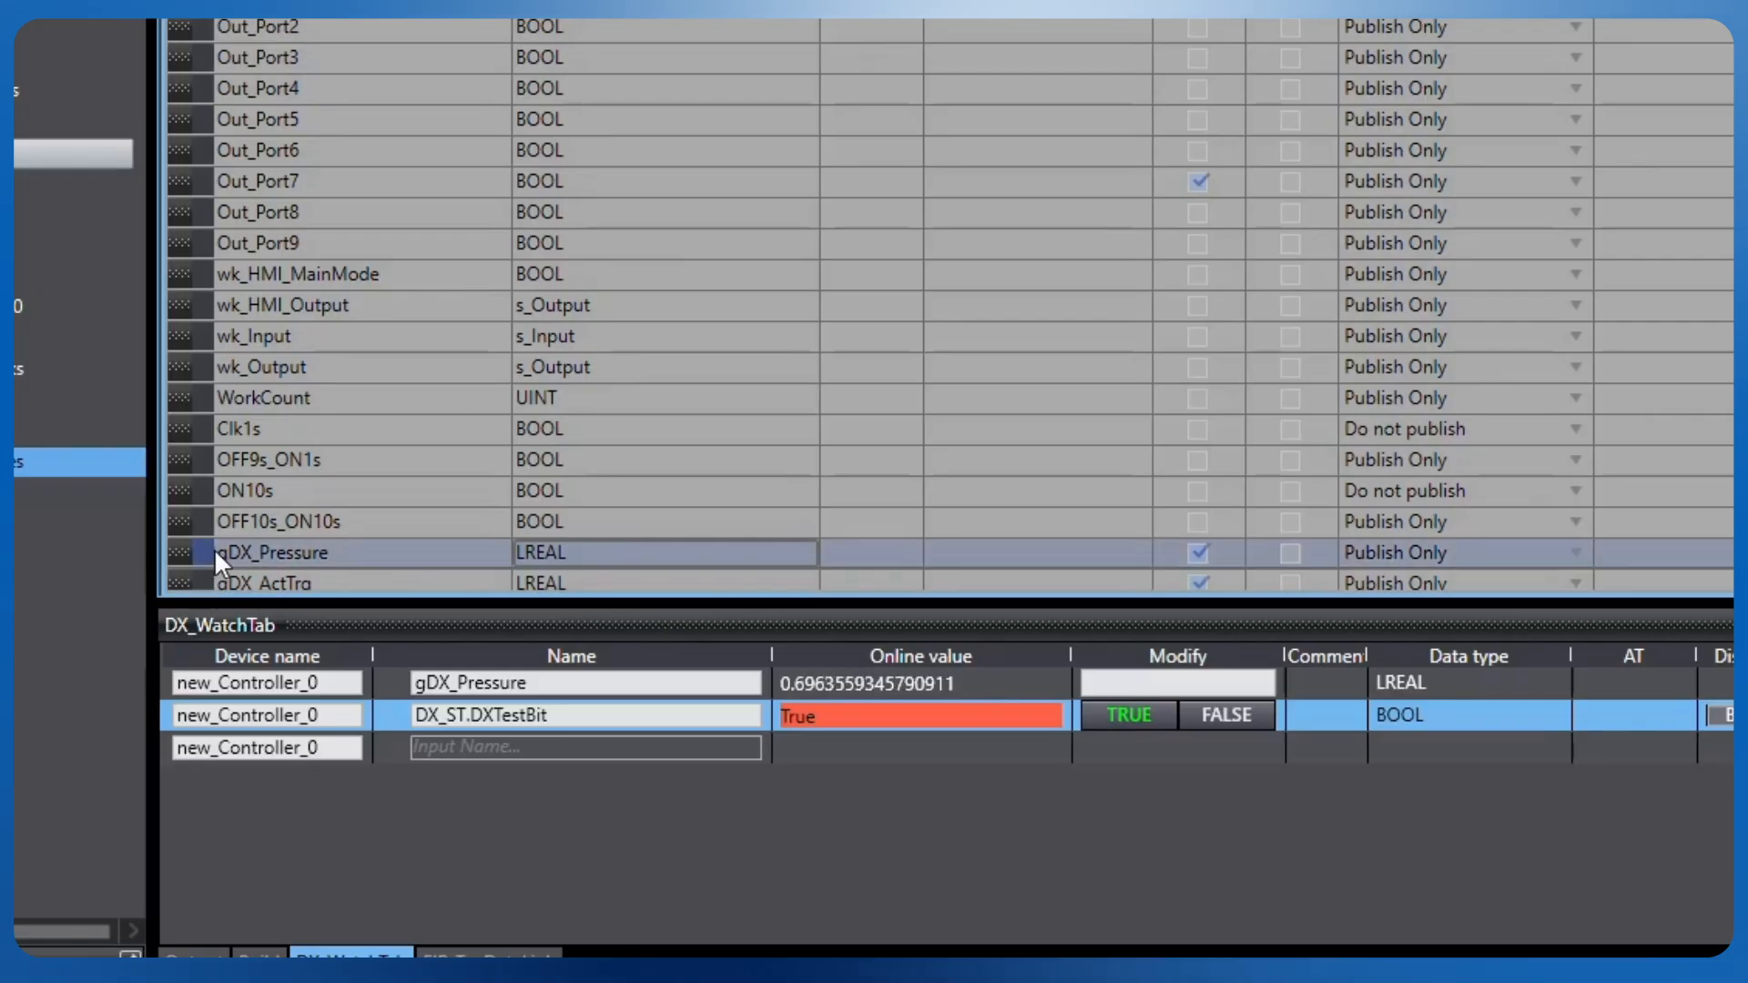
scroll(1457, 550, "down", 1)
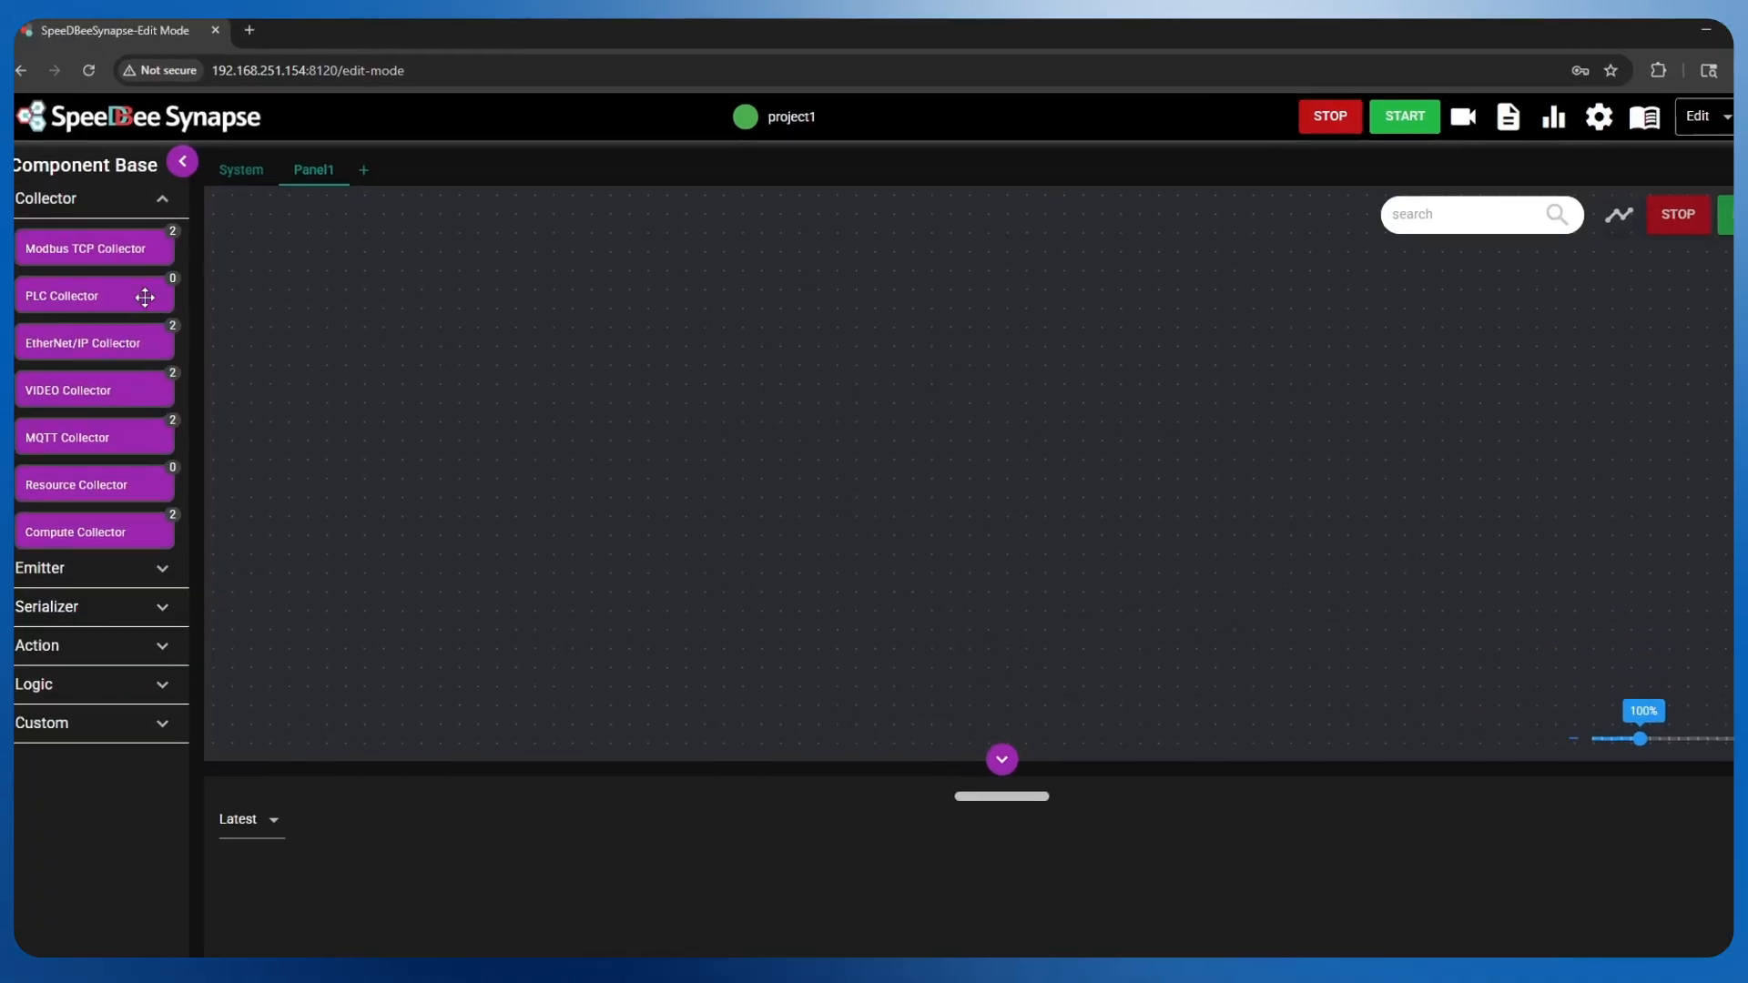
Step: In SpeeDBee Synapse, add an EtherNet/IP Collector to Panel1 and name it NX102_EIP_COLLECTOR
mouse_move(116, 342)
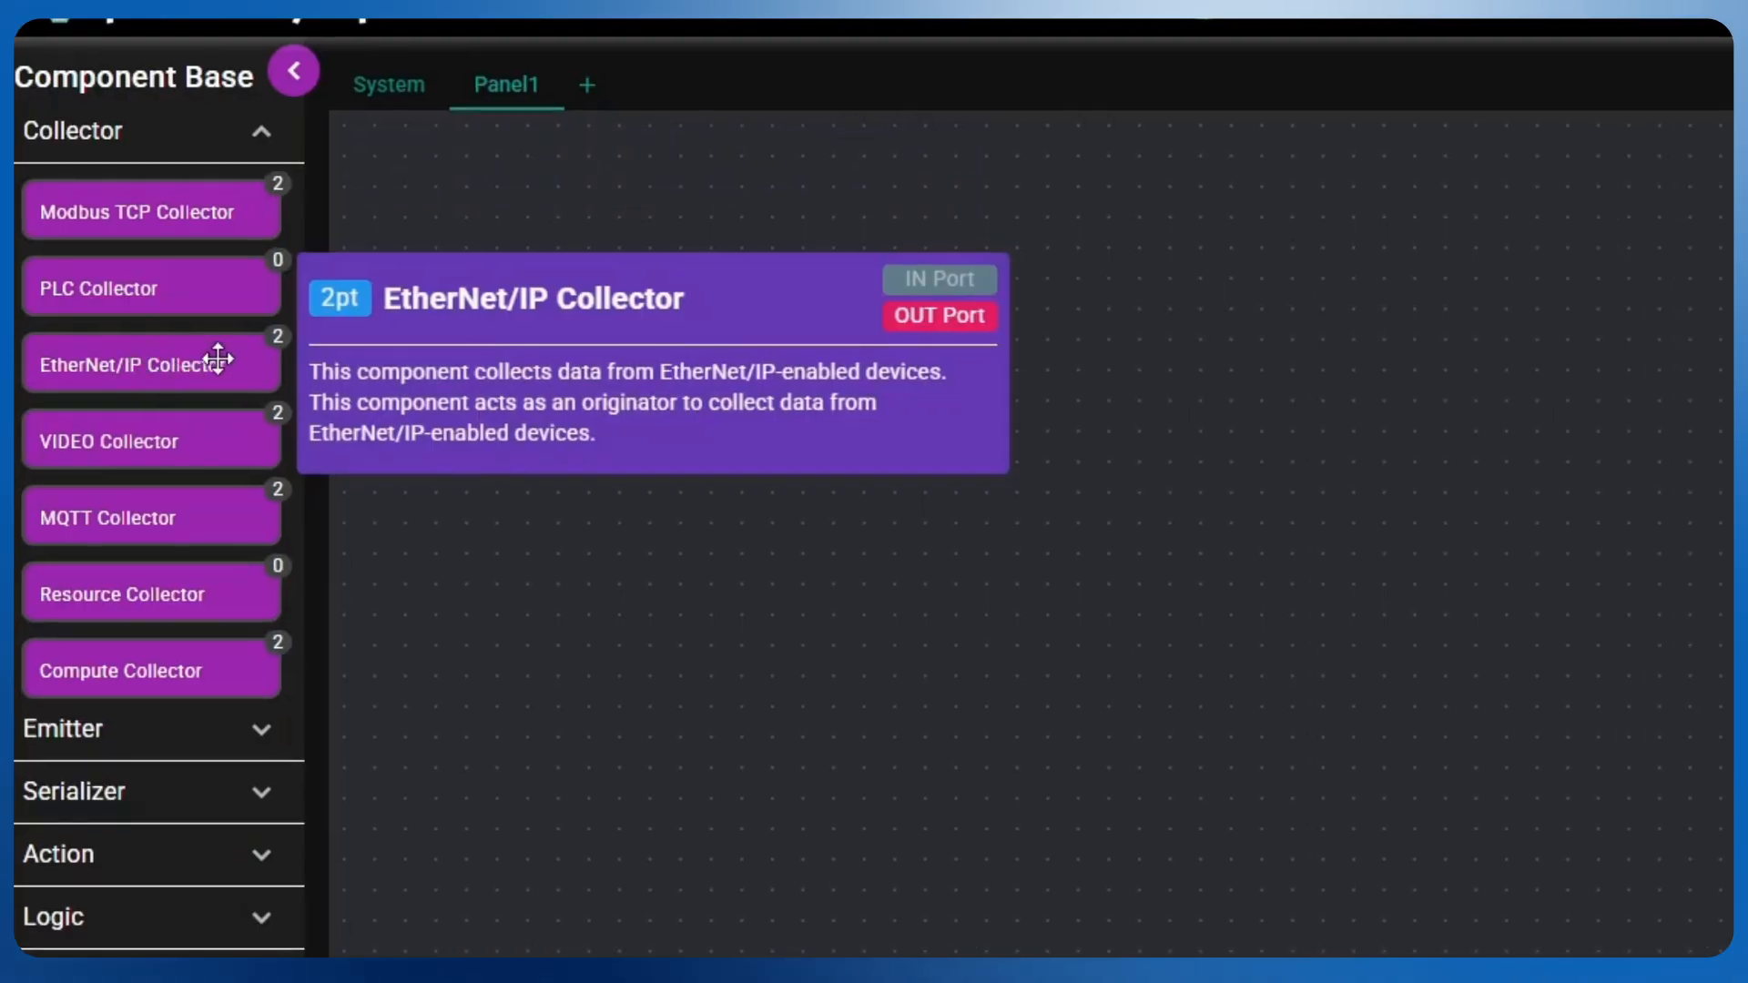
left_click_drag(175, 357, 905, 477)
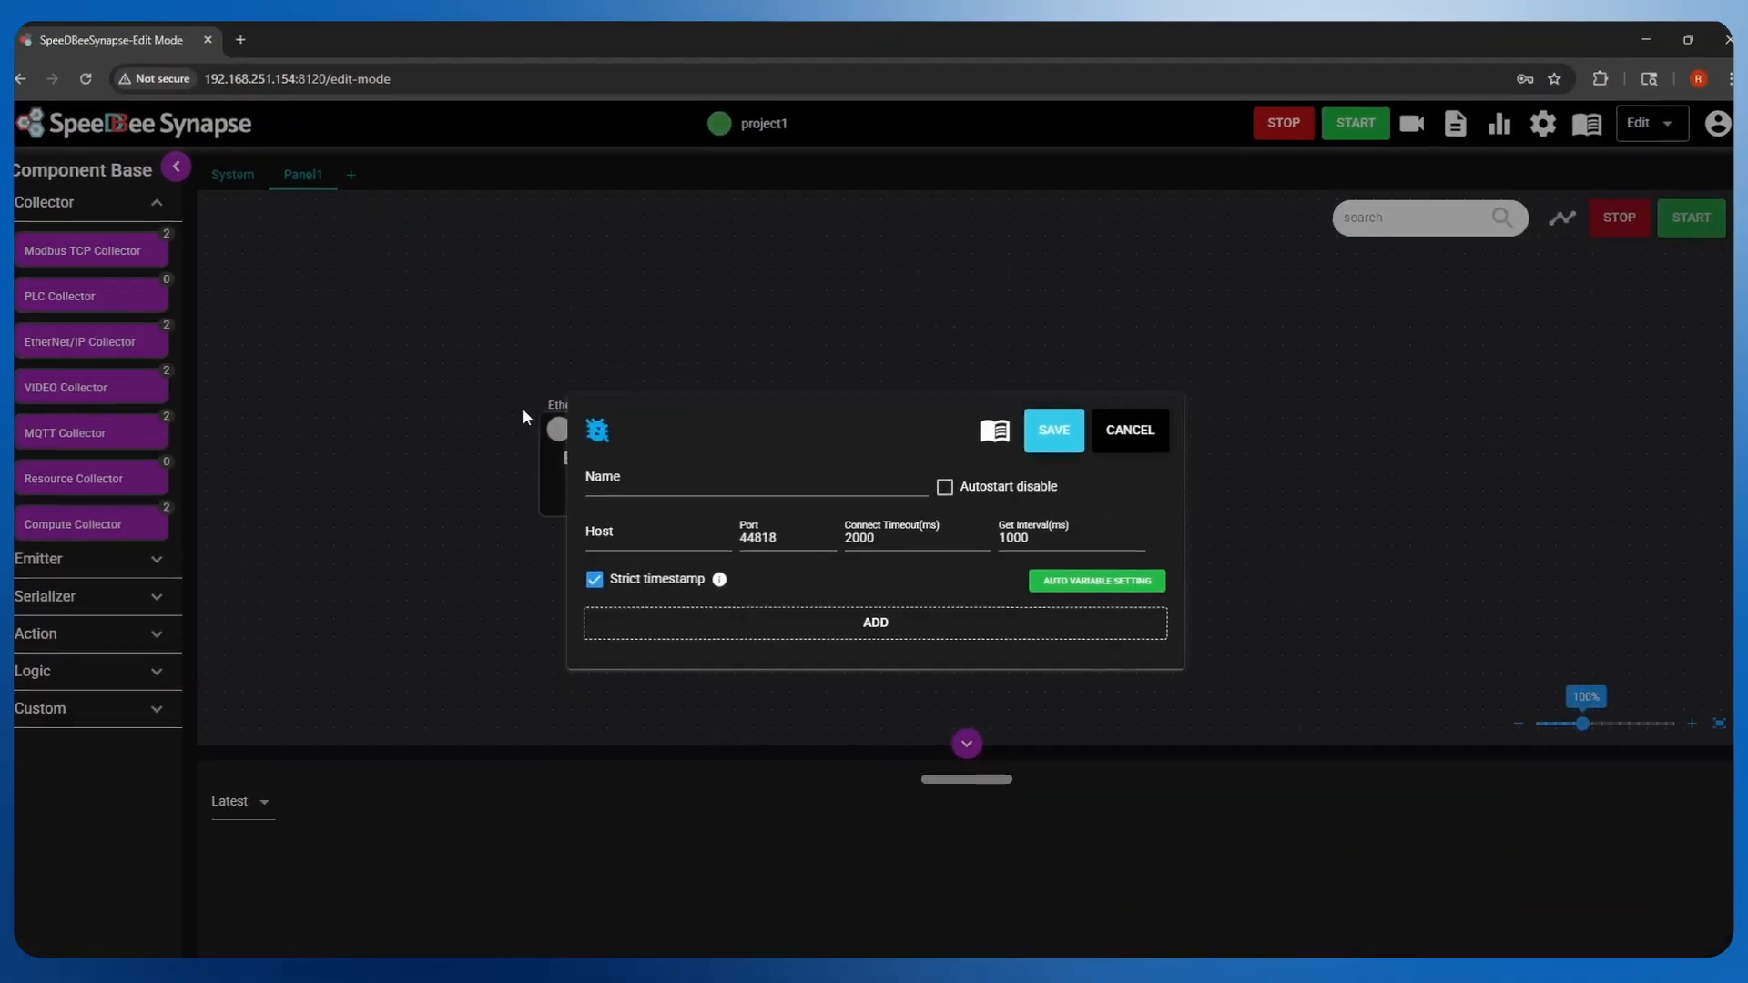
left_click(651, 487)
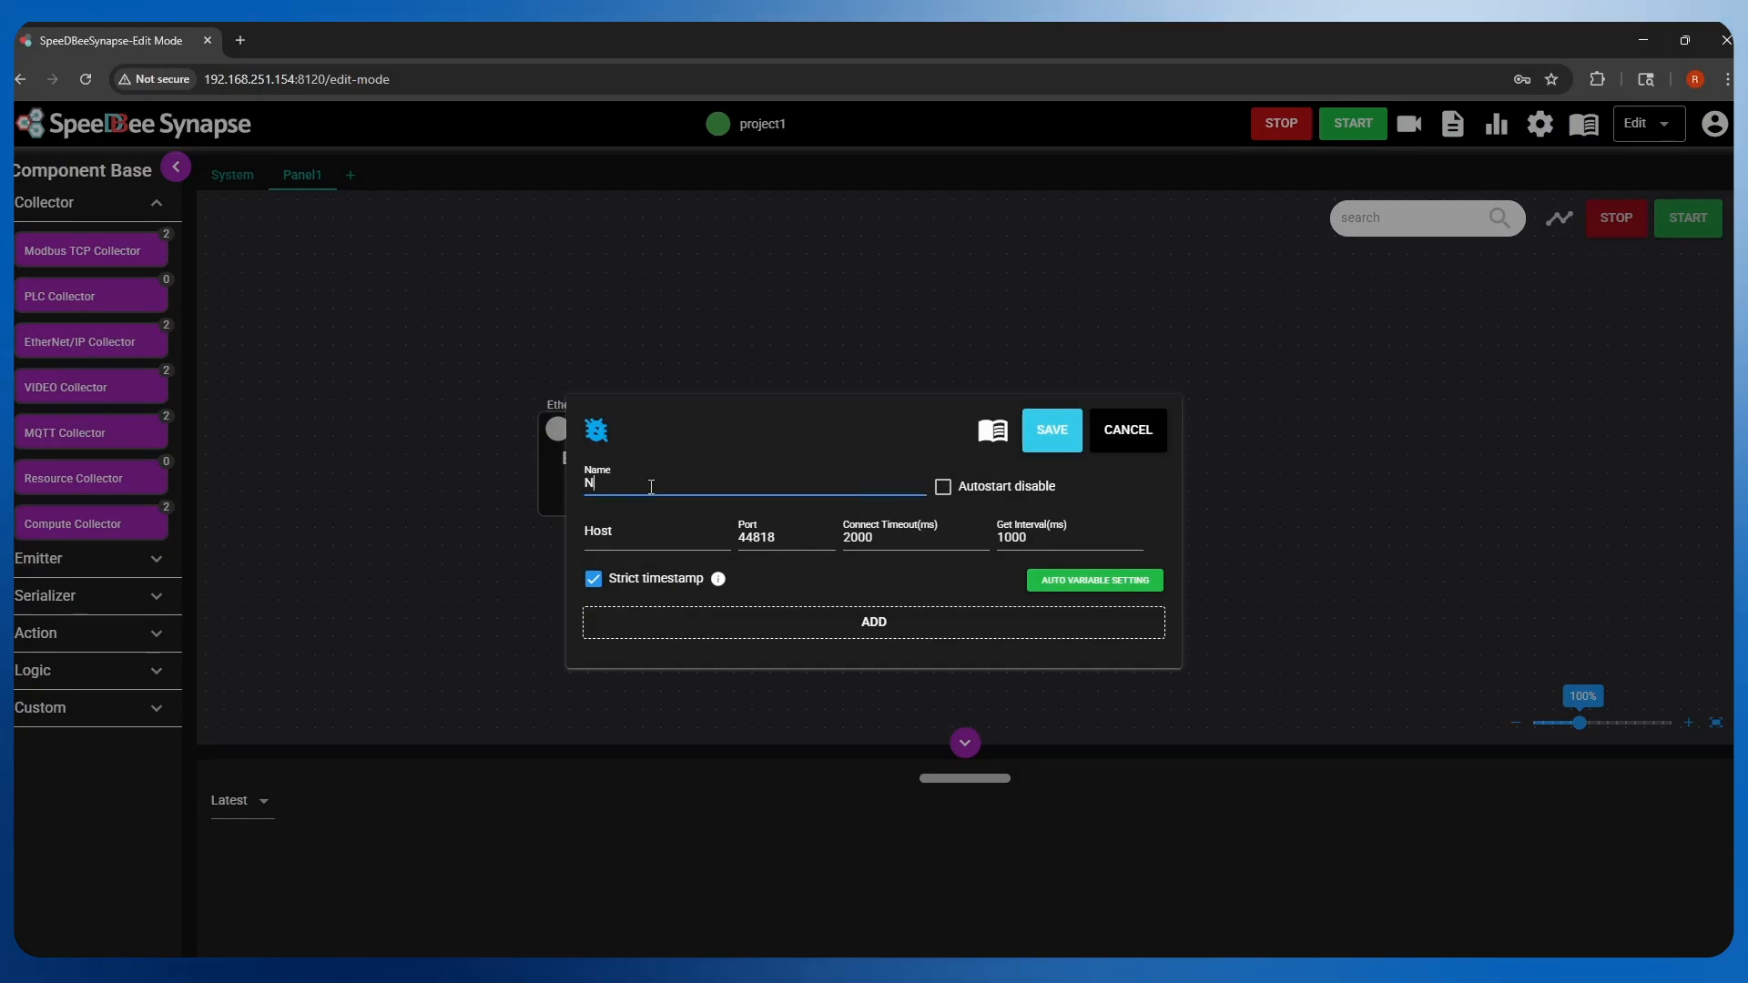
type("NX102_E")
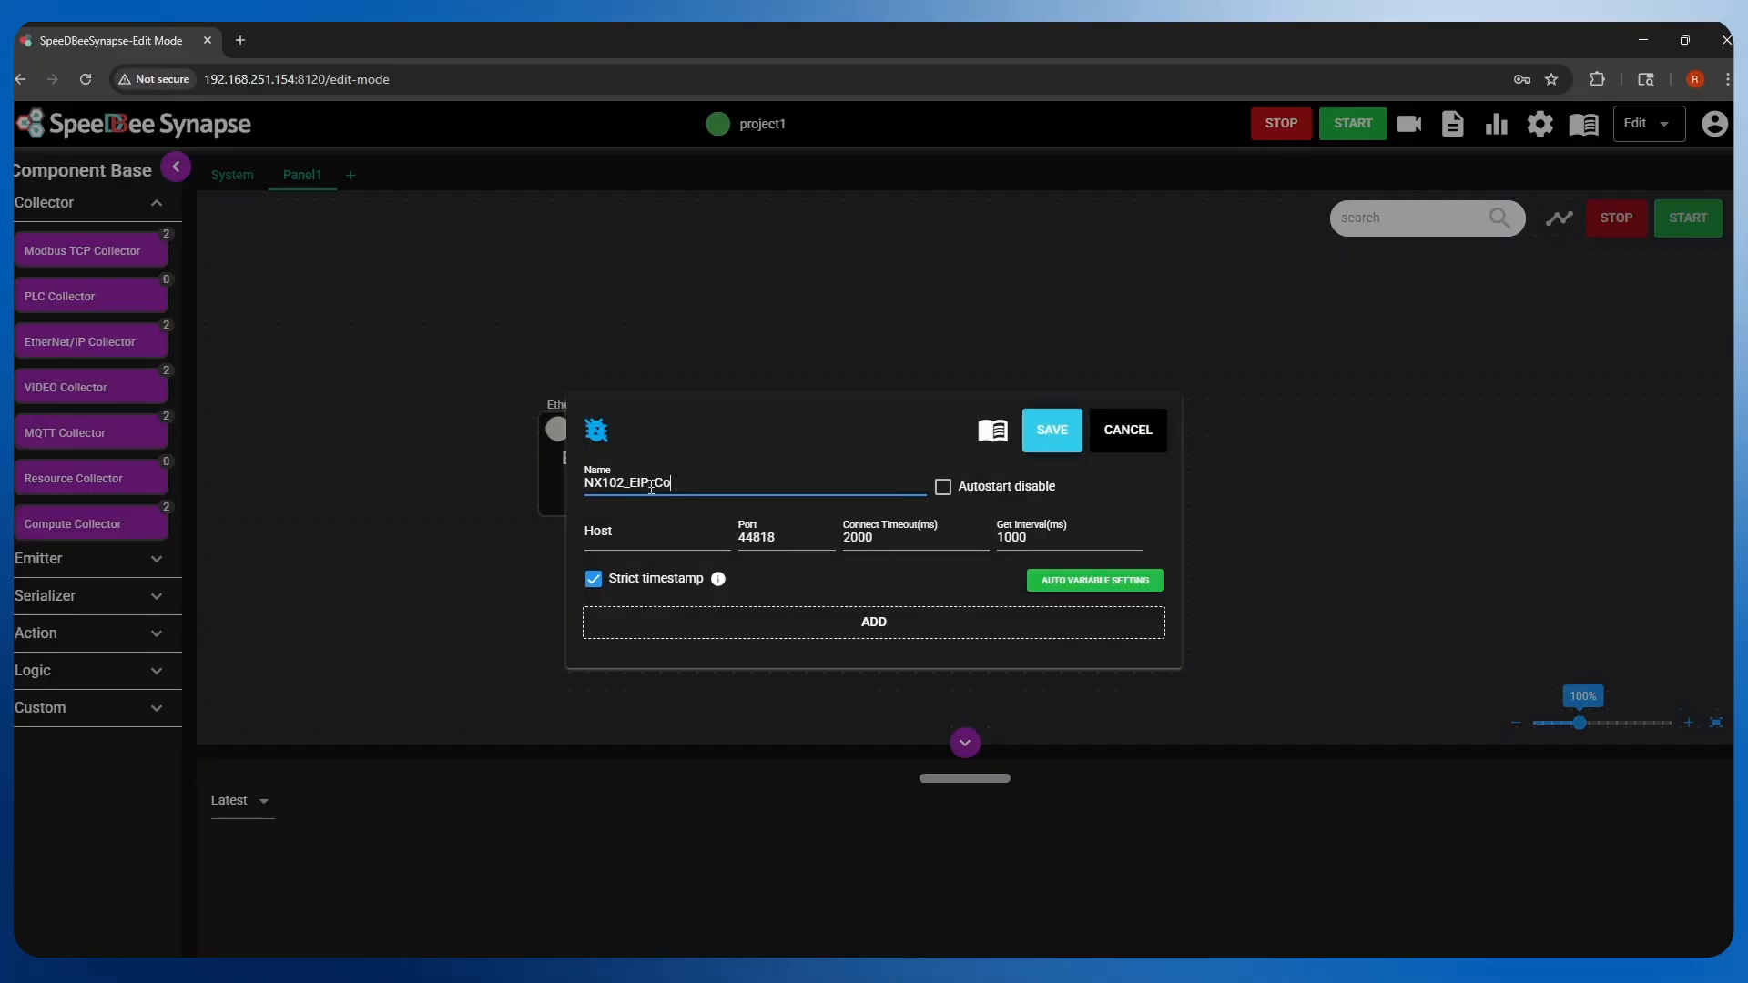
type("IP_COLLECTOR")
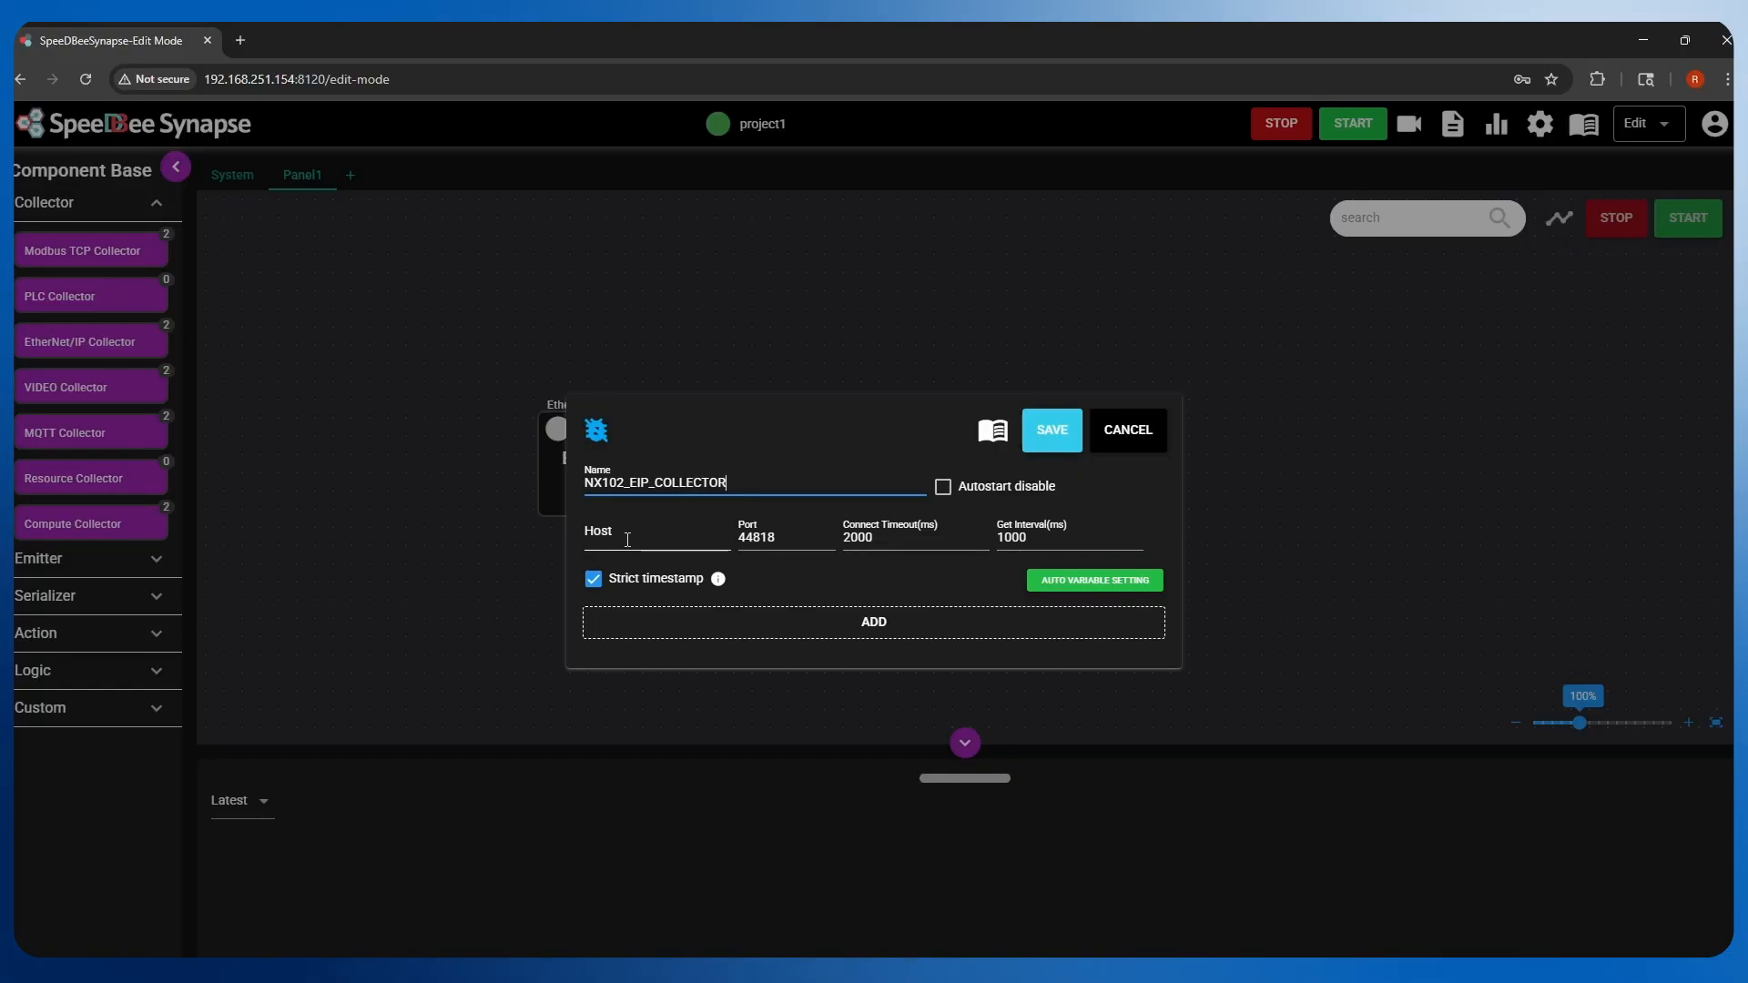
Step: Look up the controller's IP address in Sysmac Studio and set the collector's host to 192.168.251.153 in SpeeDBee Synapse
left_click(627, 540)
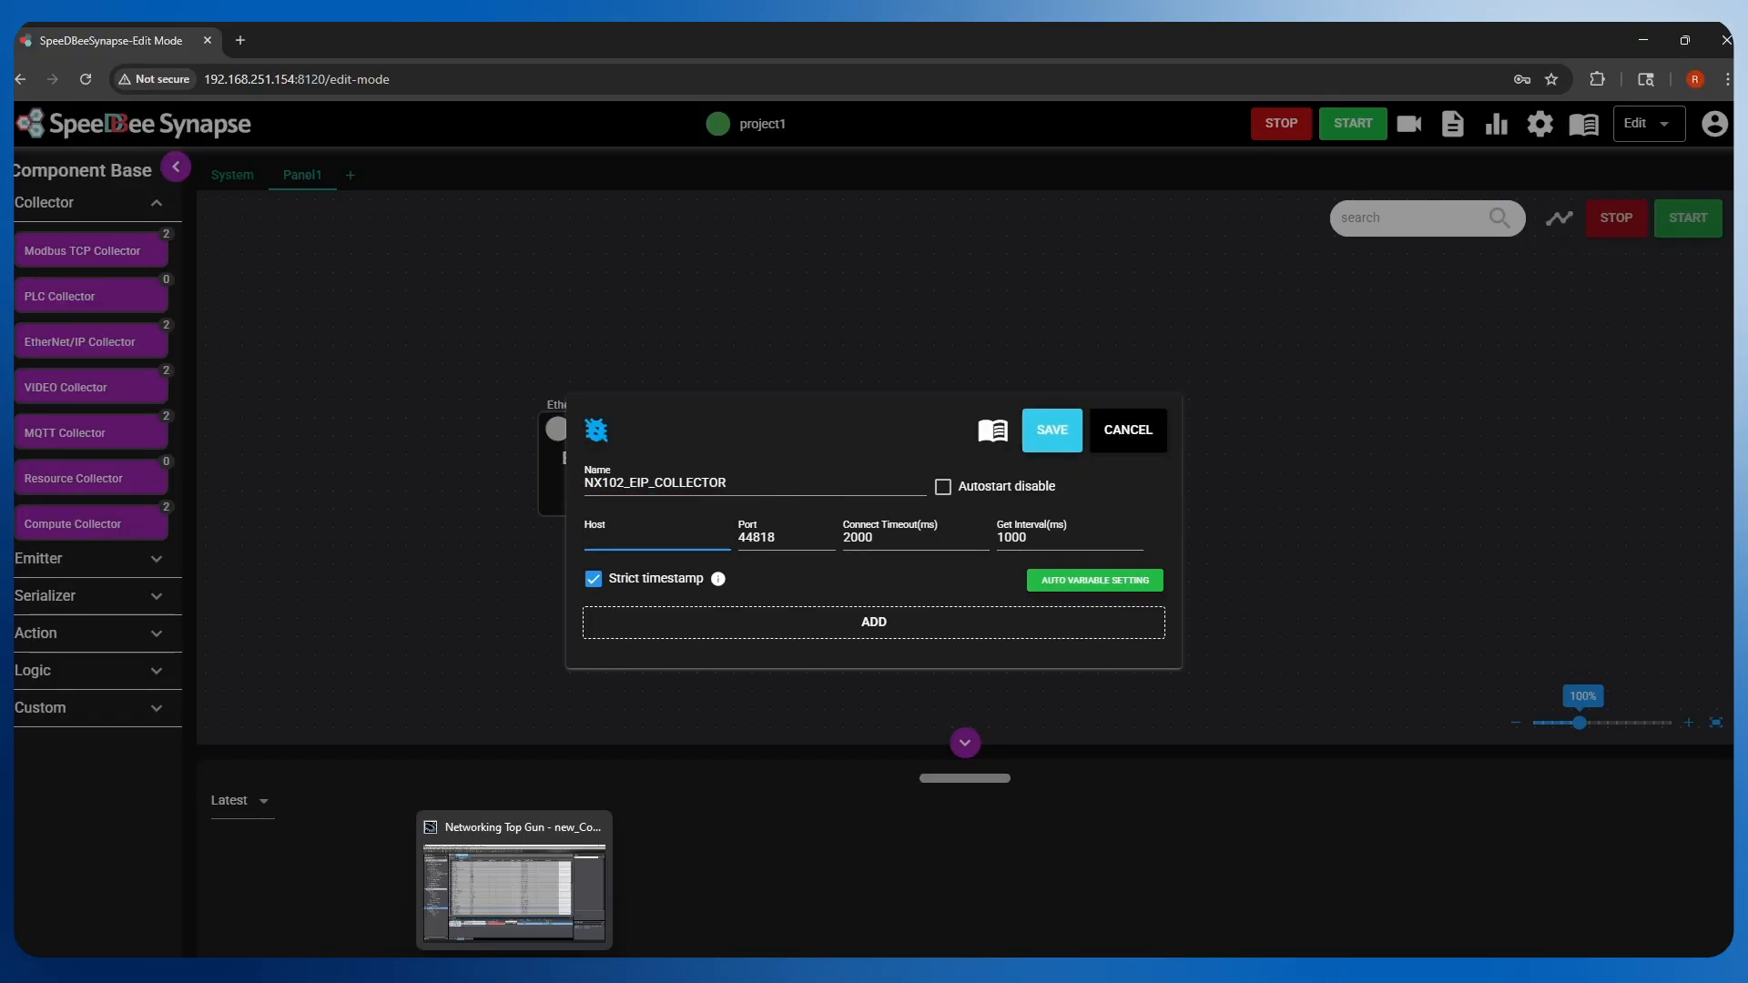
left_click(515, 969)
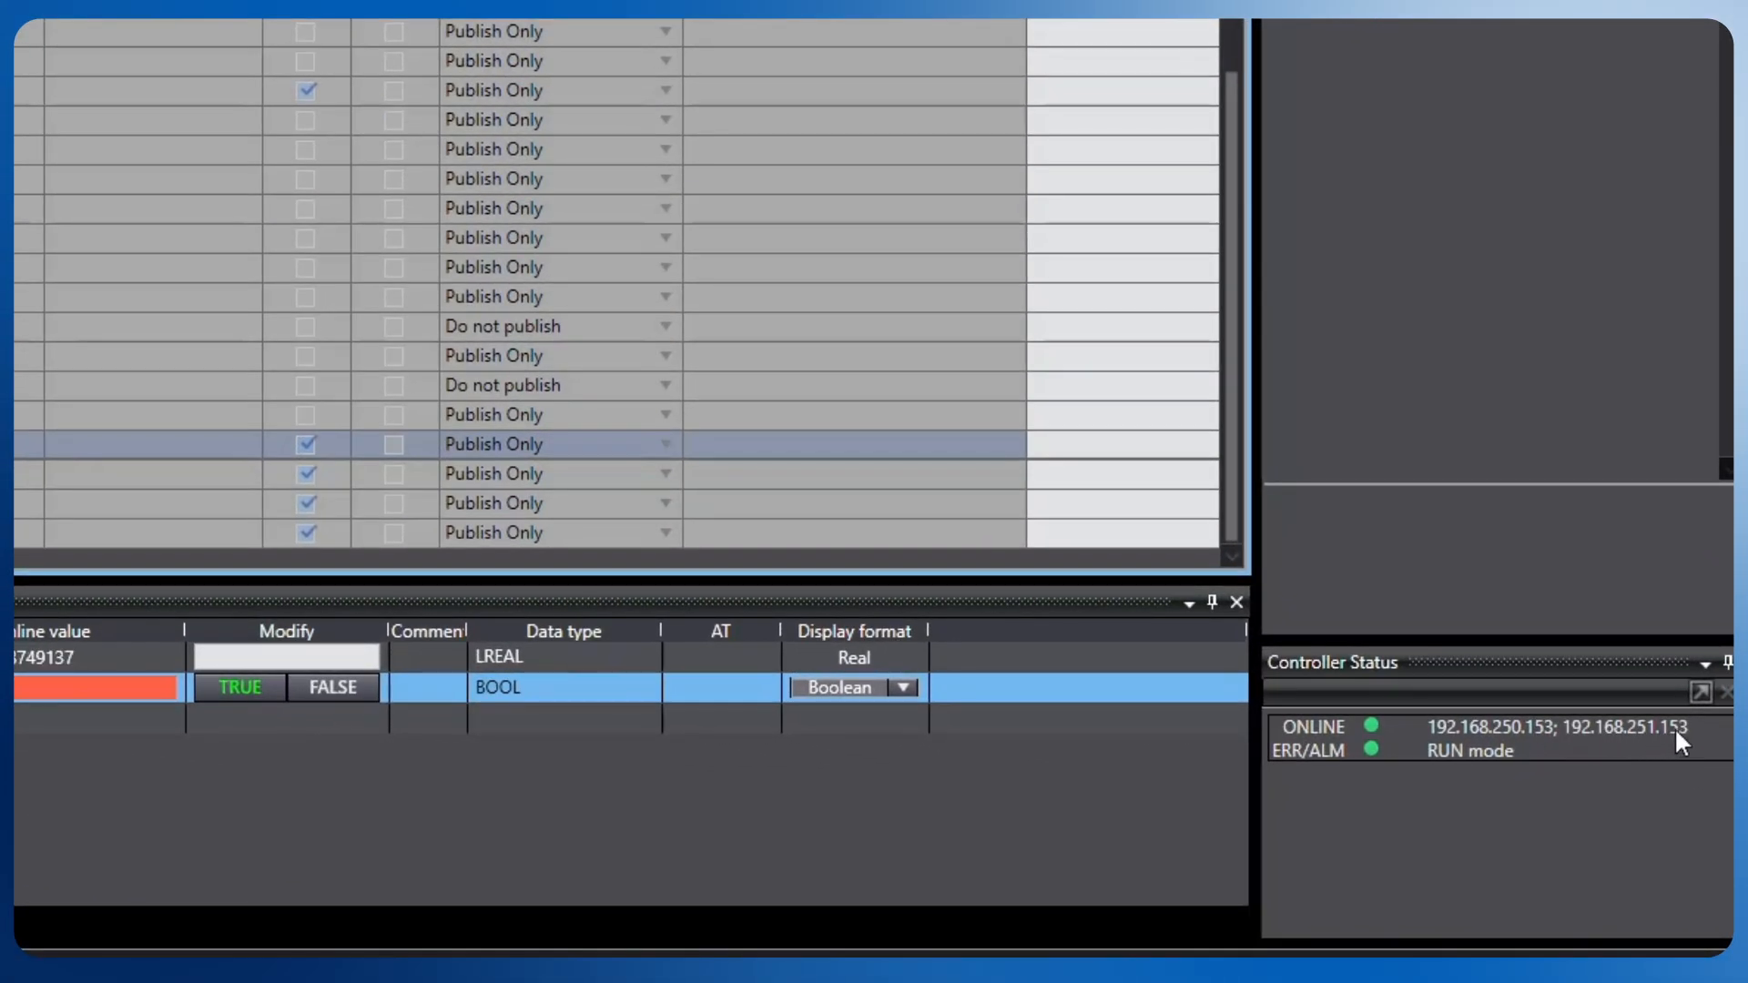
mouse_move(665, 956)
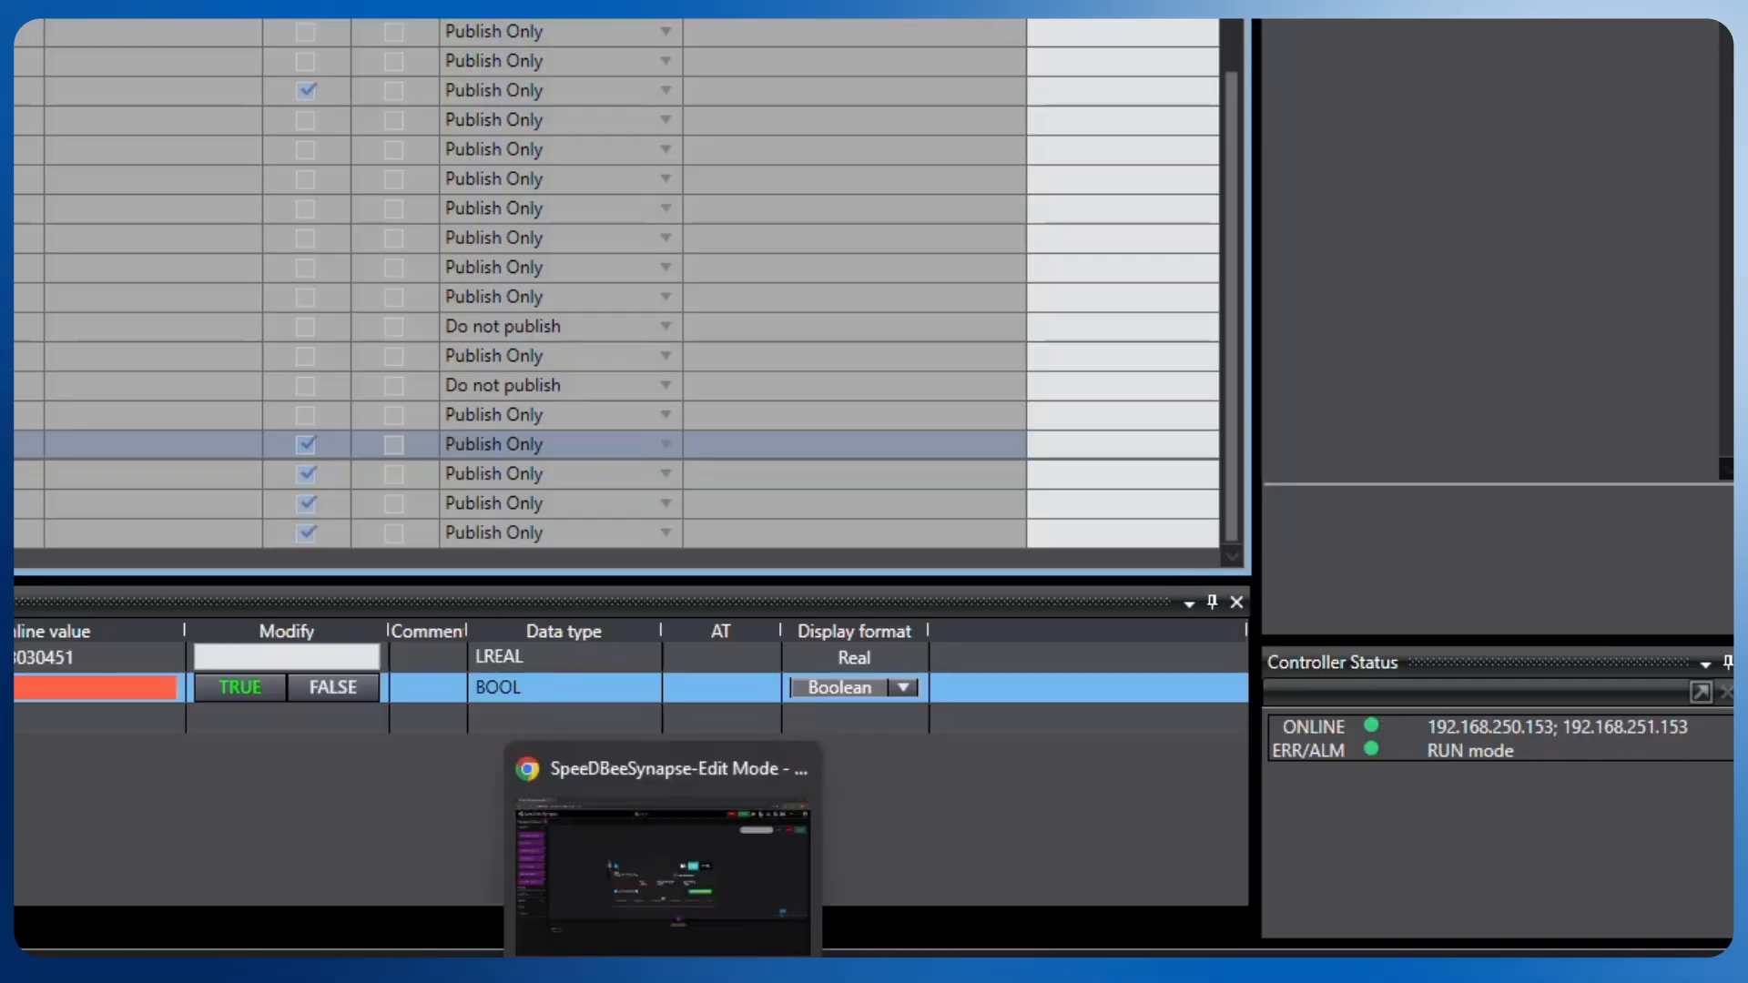
left_click(665, 861)
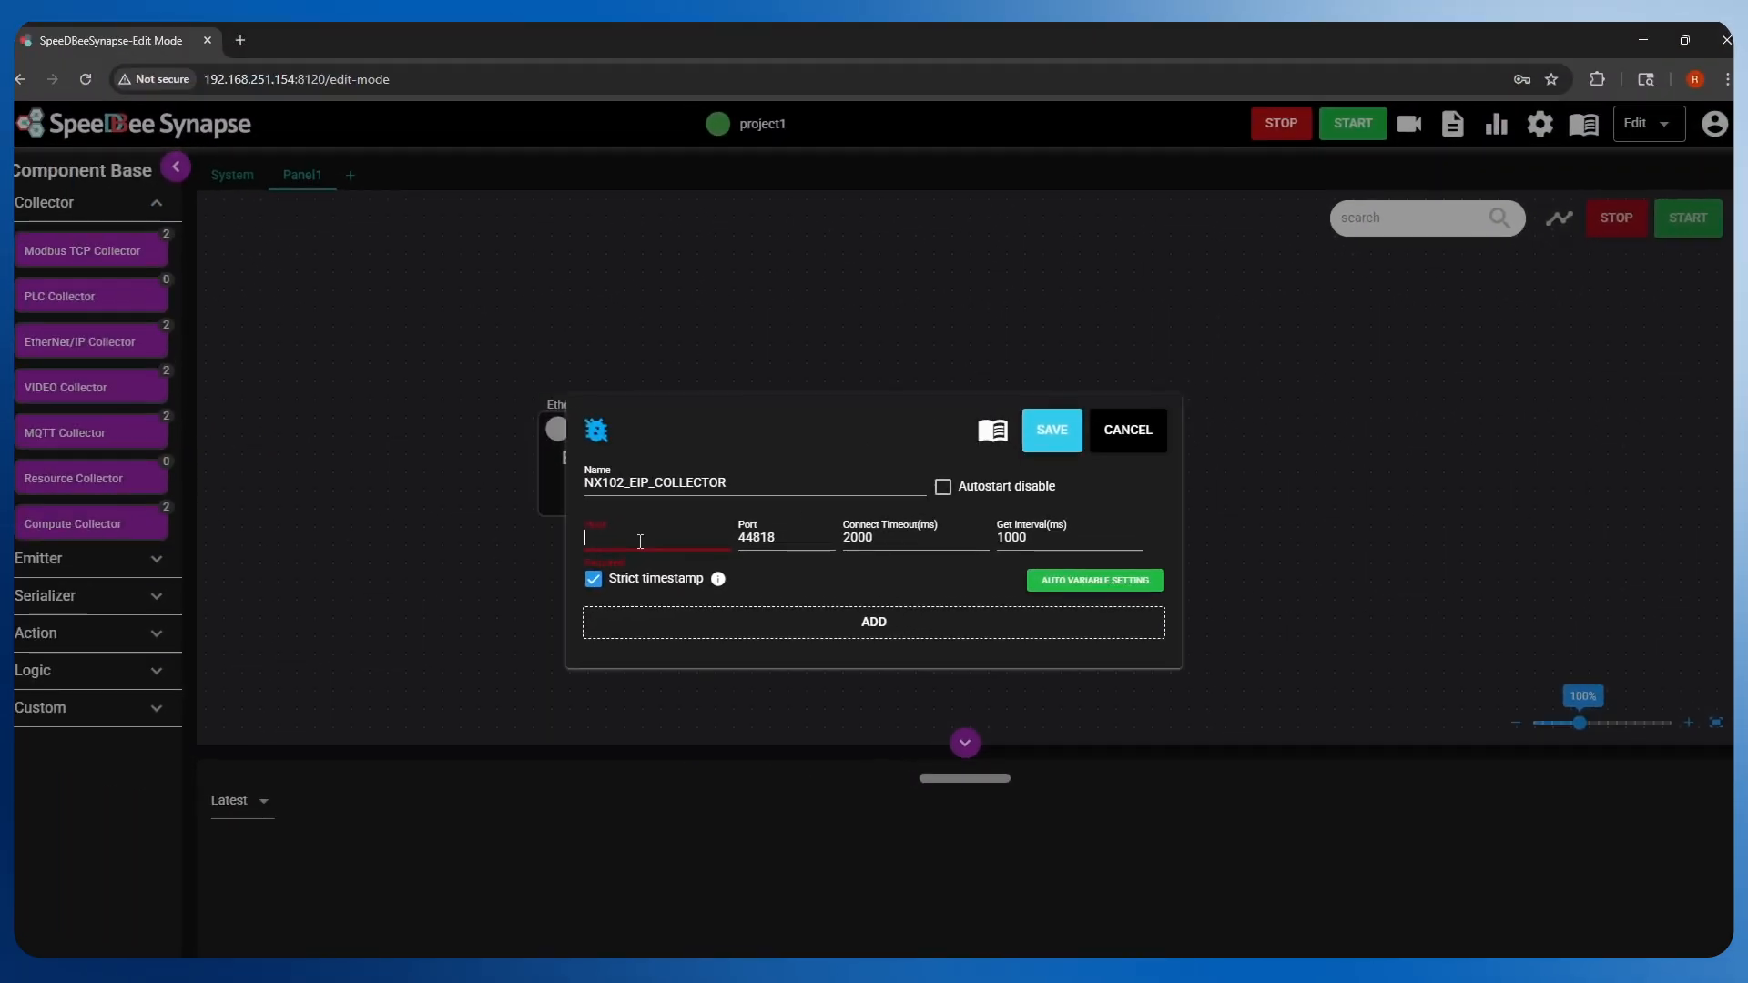
type("192.168.251")
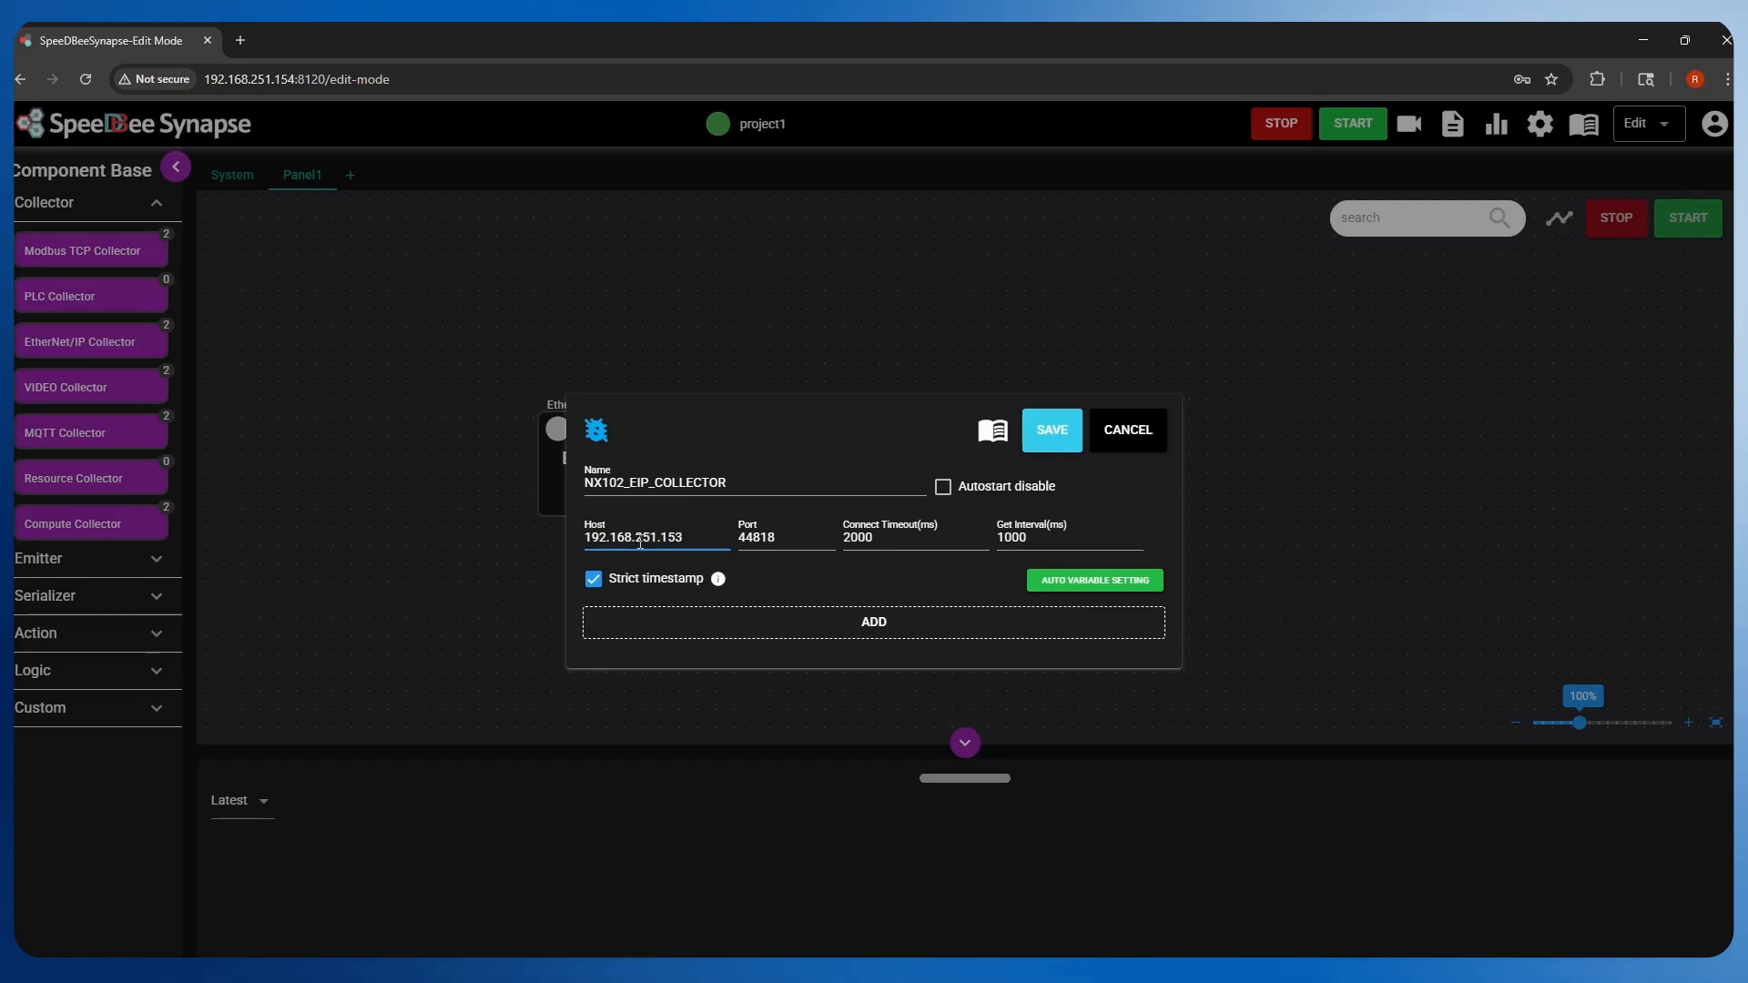
type(".153")
left_click(747, 539)
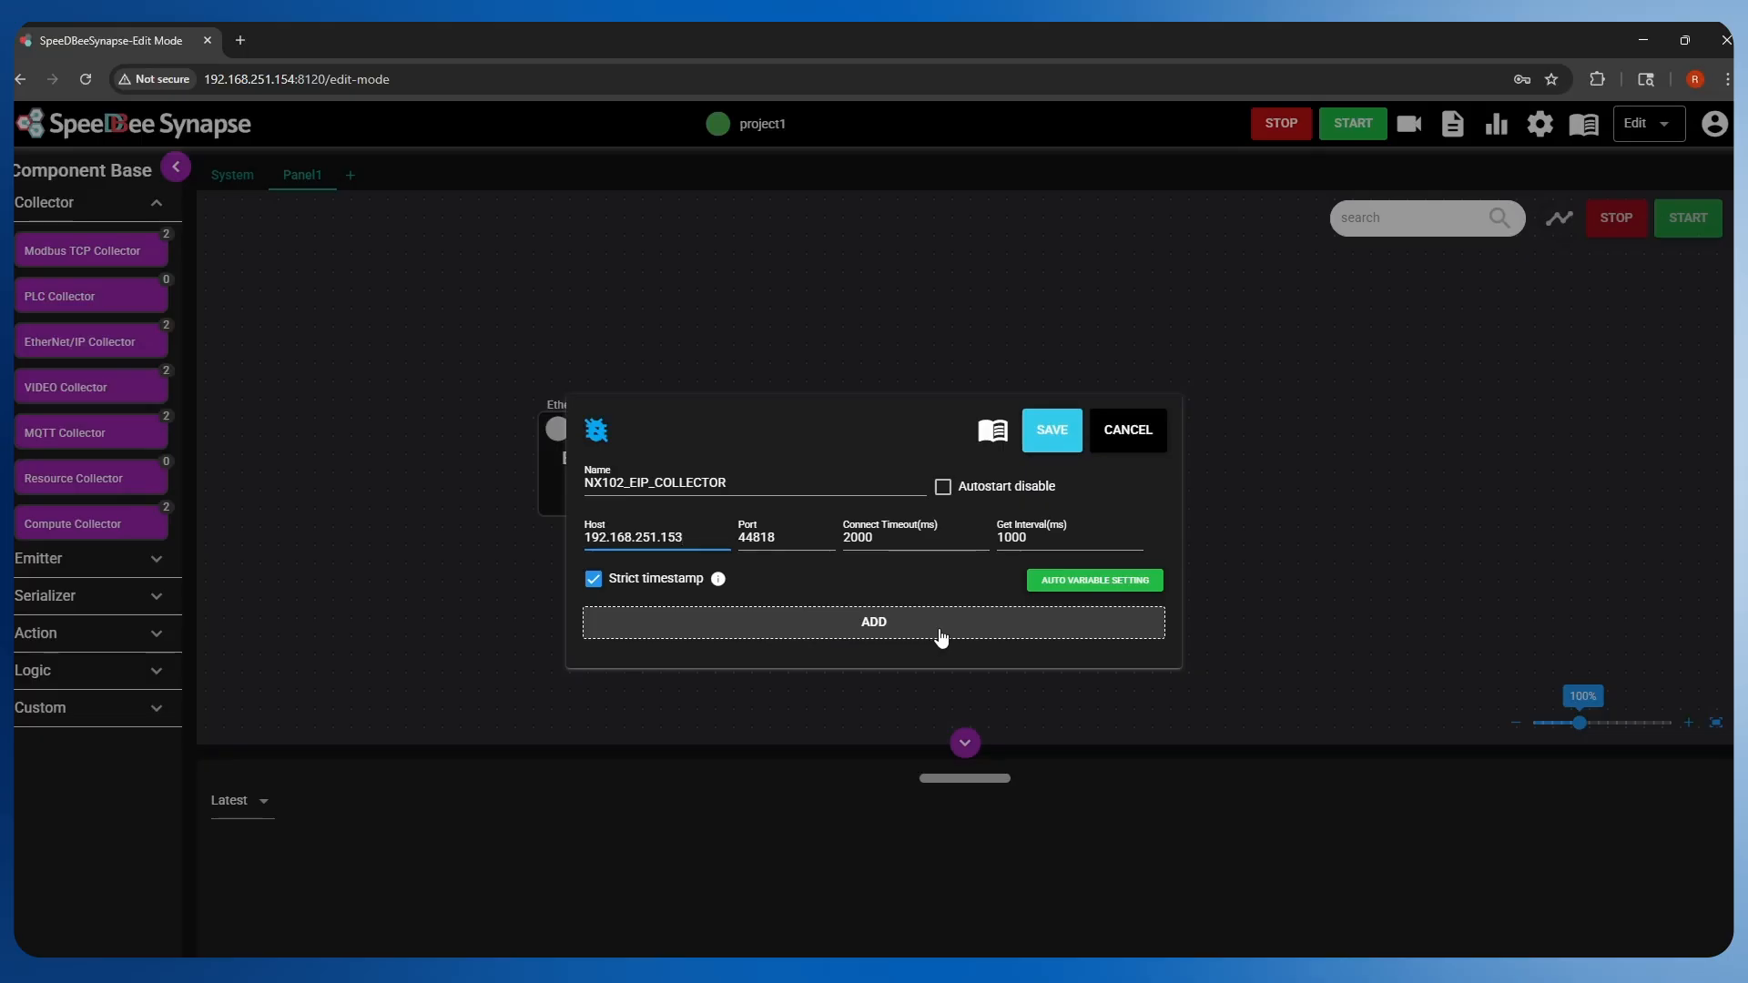
Step: Add a variable entry to the collector and, after checking Sysmac Studio's global variables, set its variable name to gDX_Pressure
left_click(940, 635)
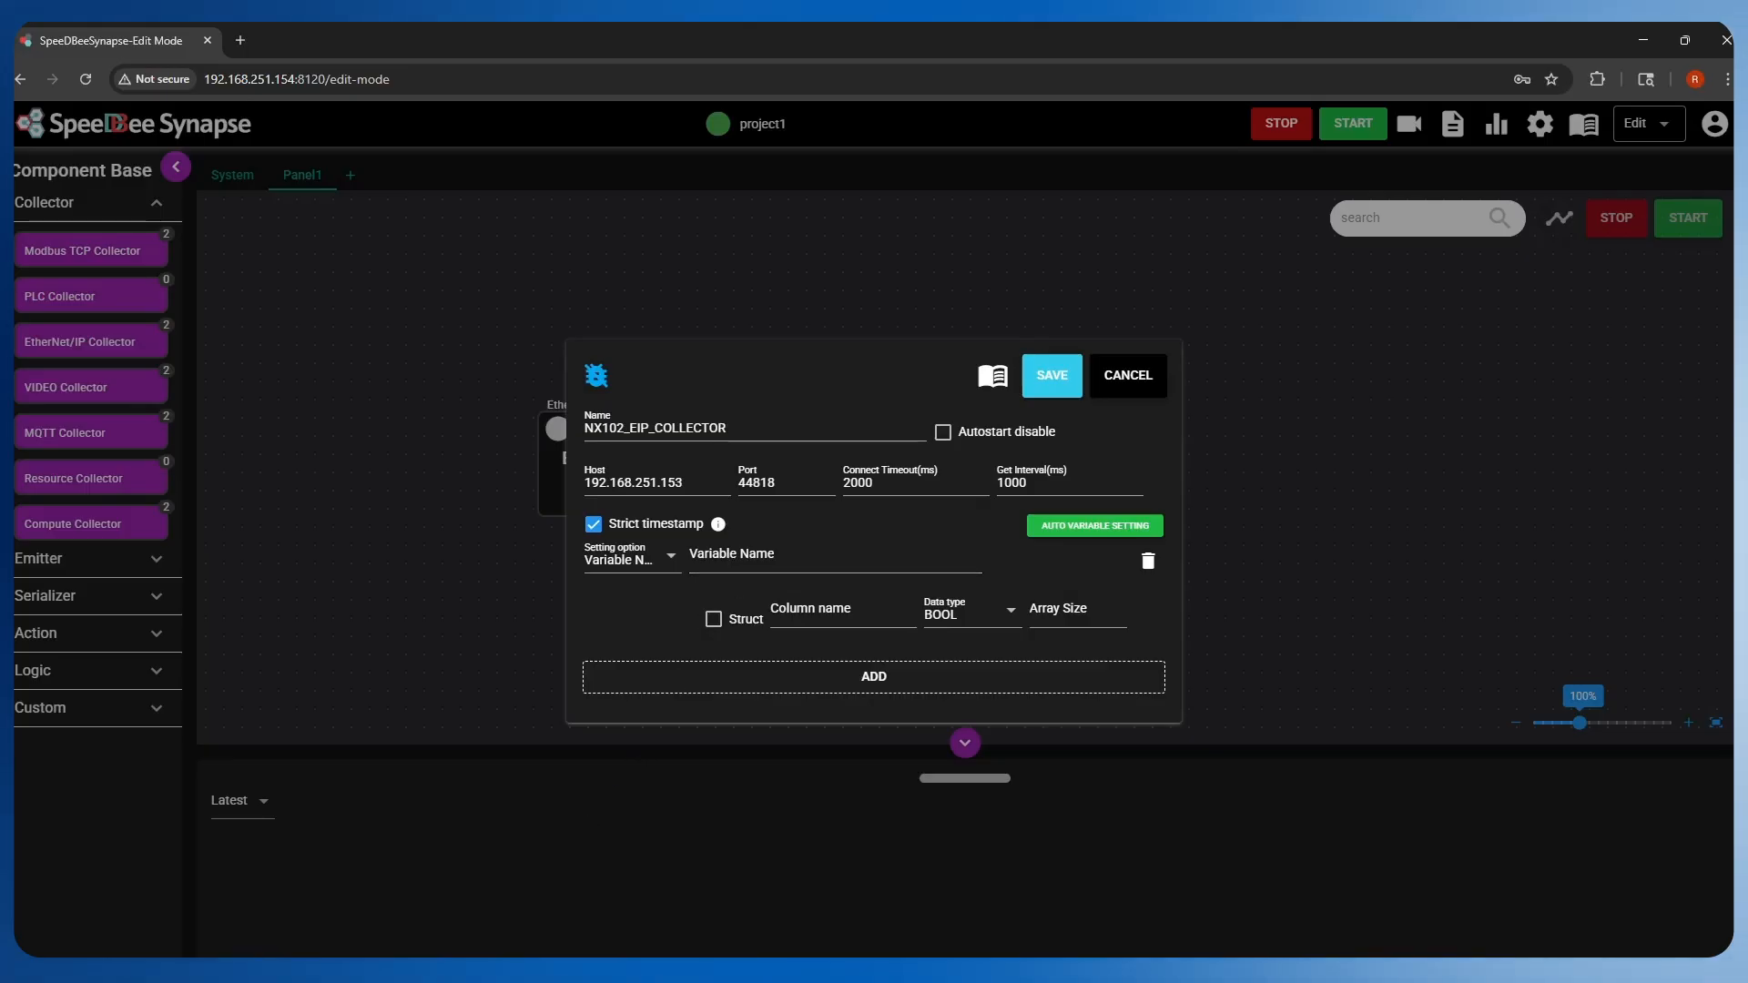
left_click(515, 973)
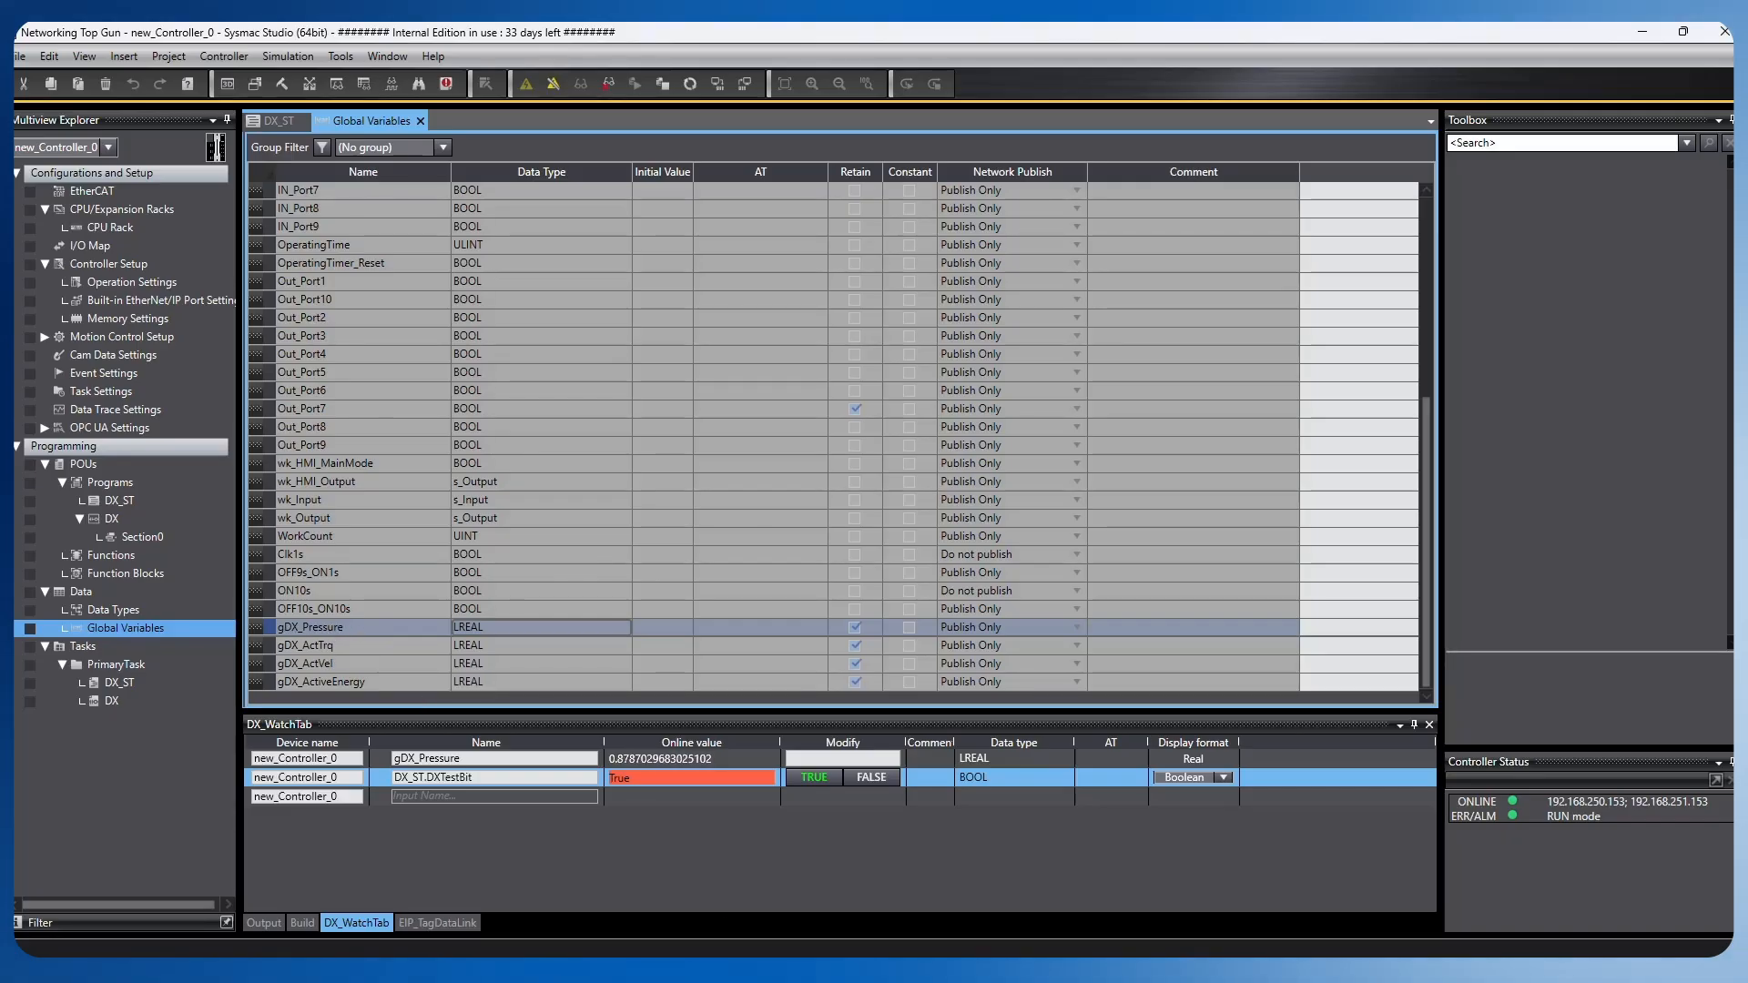
left_click(1024, 970)
left_click(744, 563)
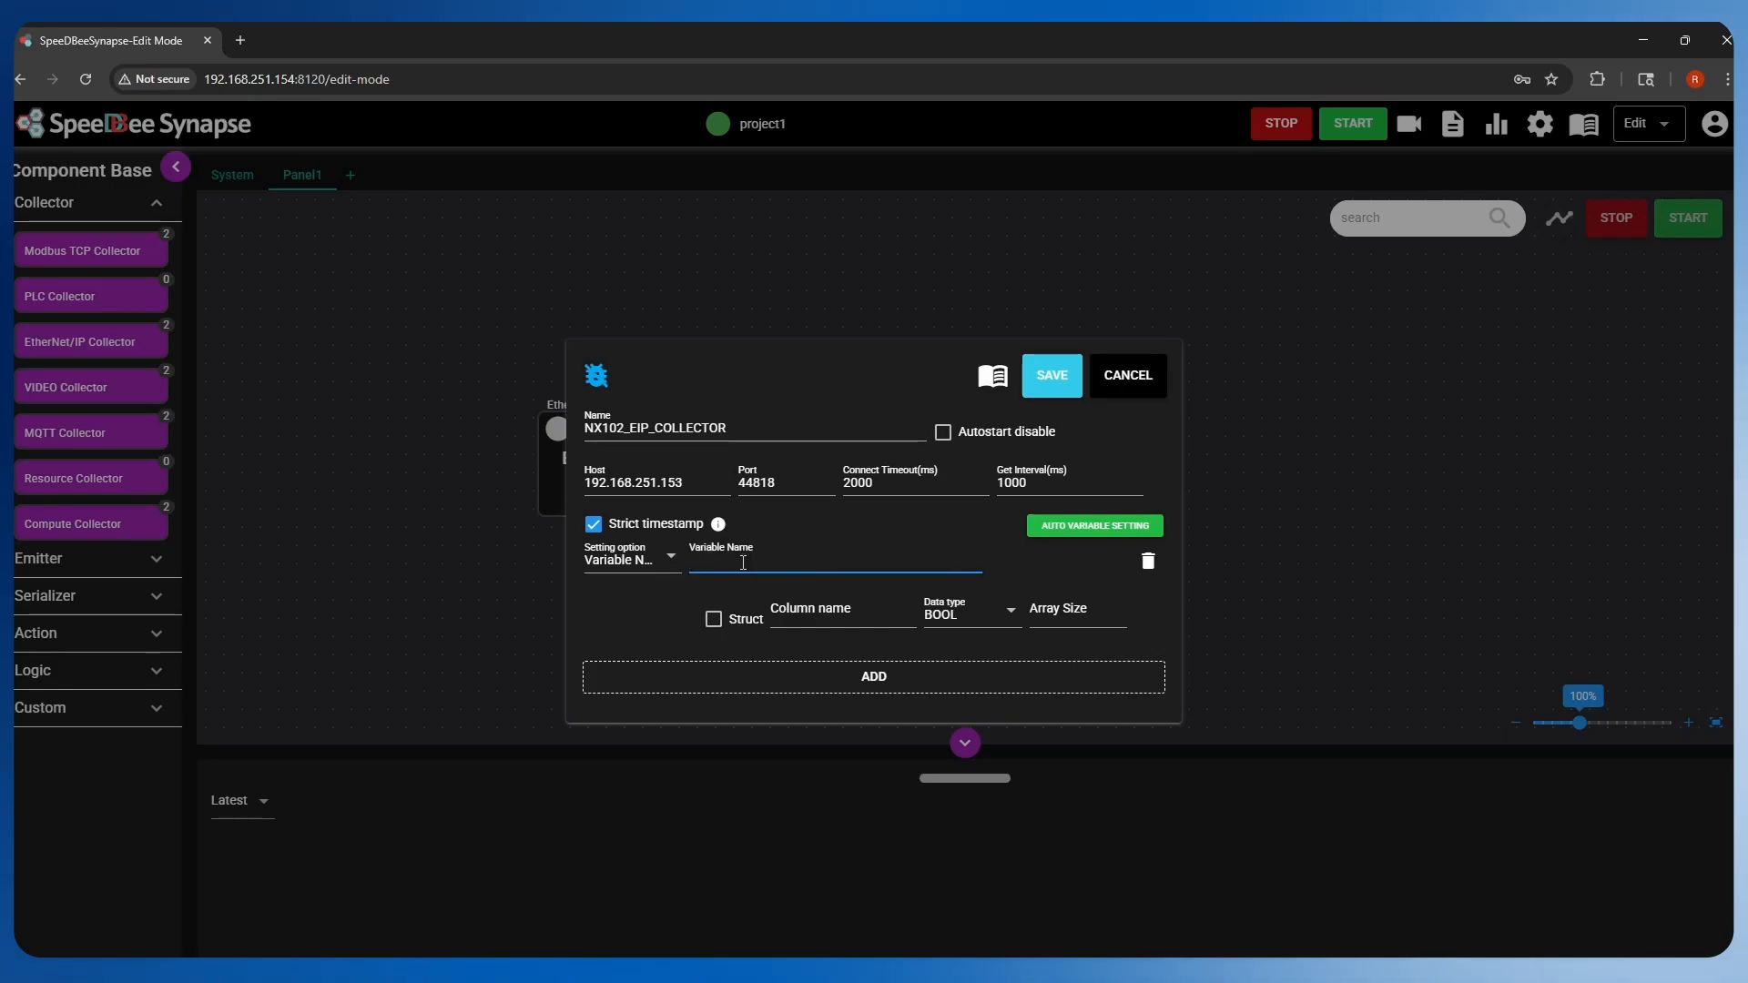
type("gDX_Pressure")
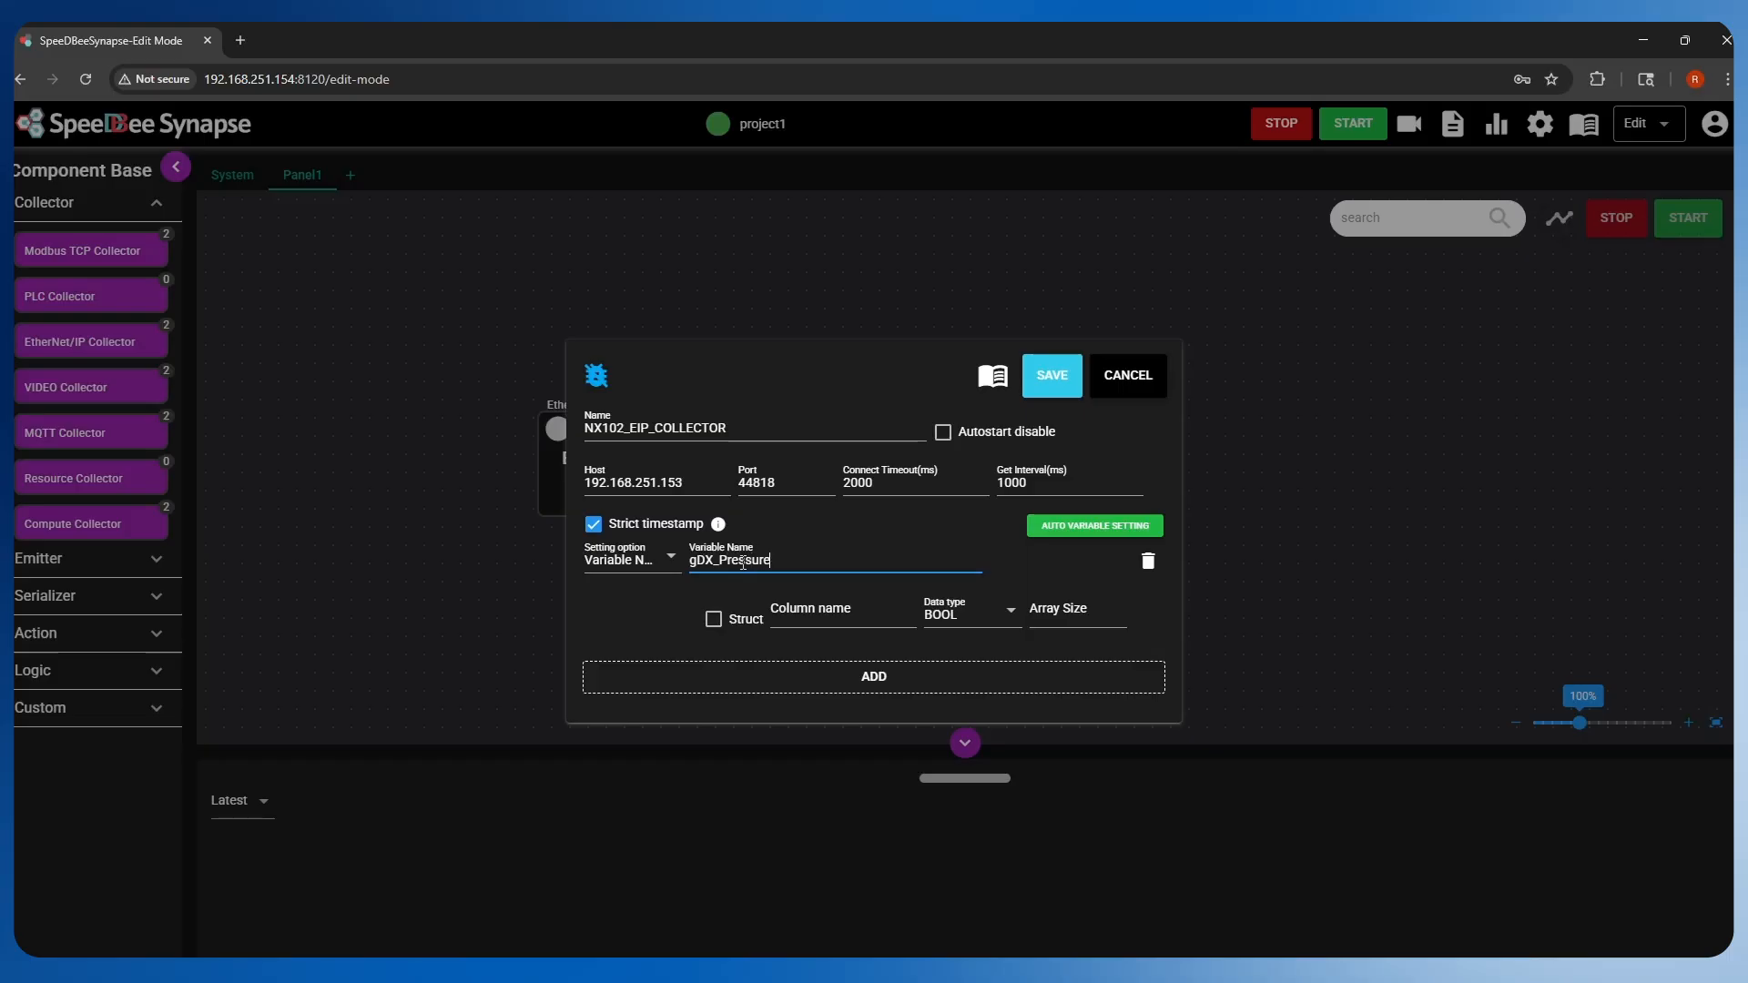
Step: Set the gDX_Pressure entry's column name to Pressure, data type to LREAL and array size to 0, and save the collector
left_click(800, 618)
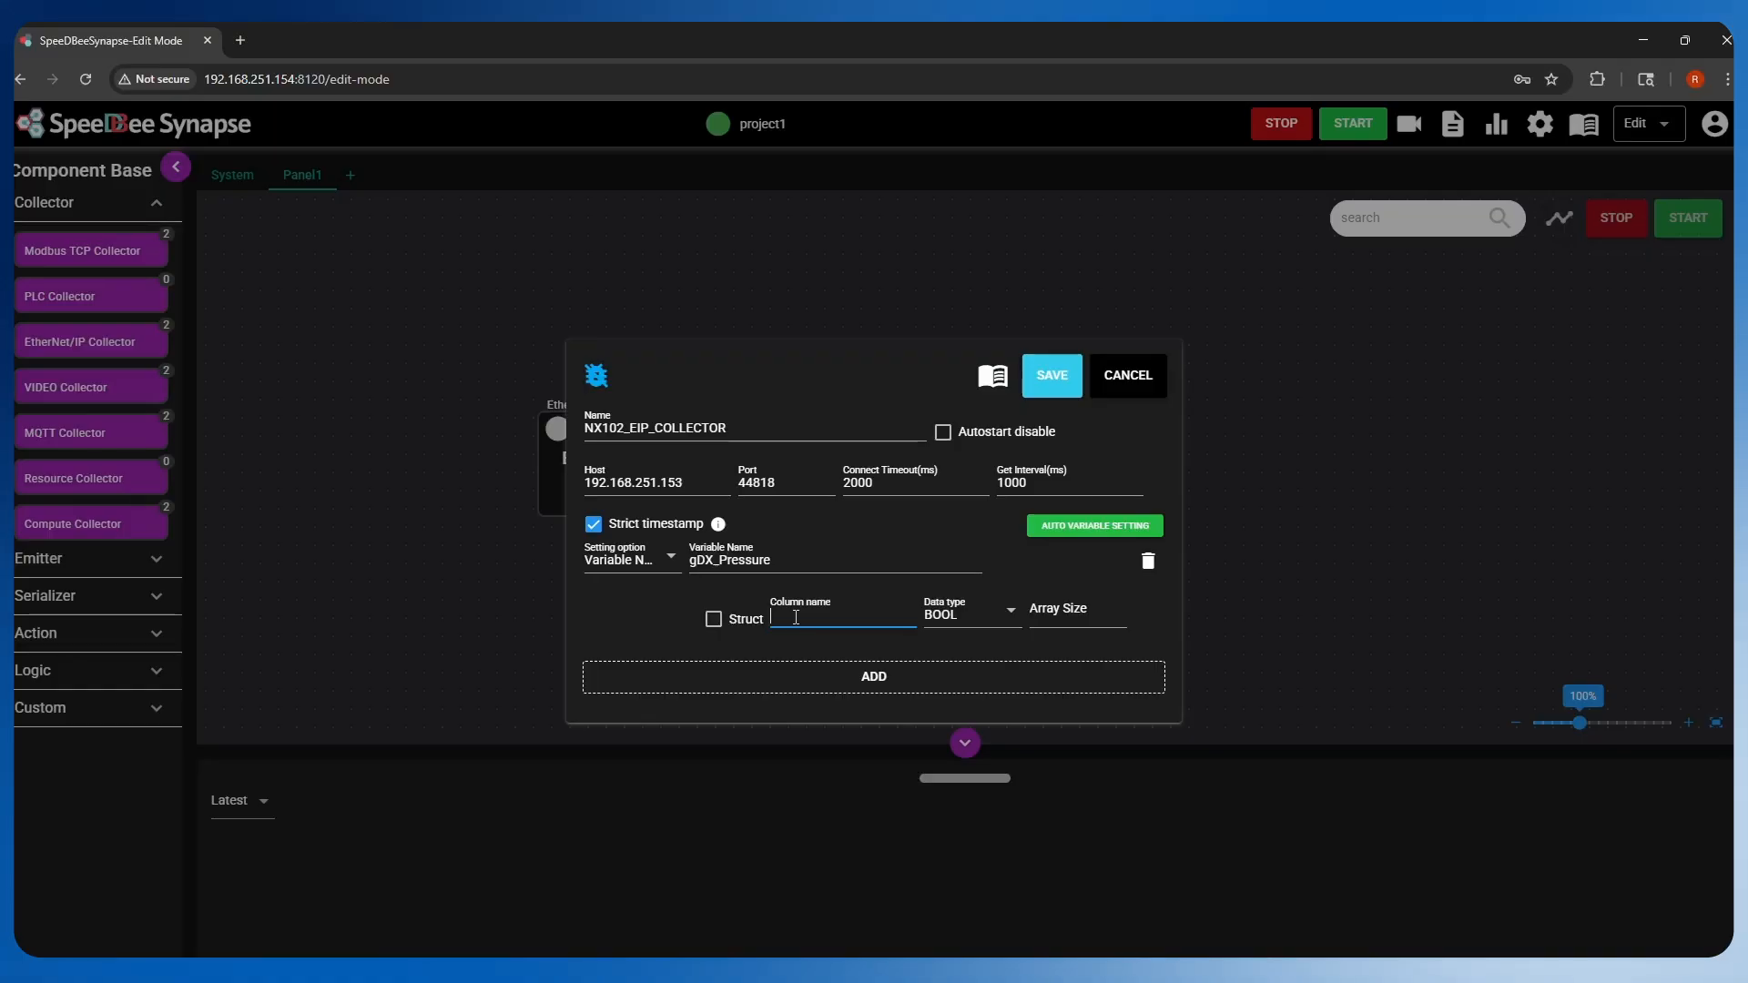
type("Pressure")
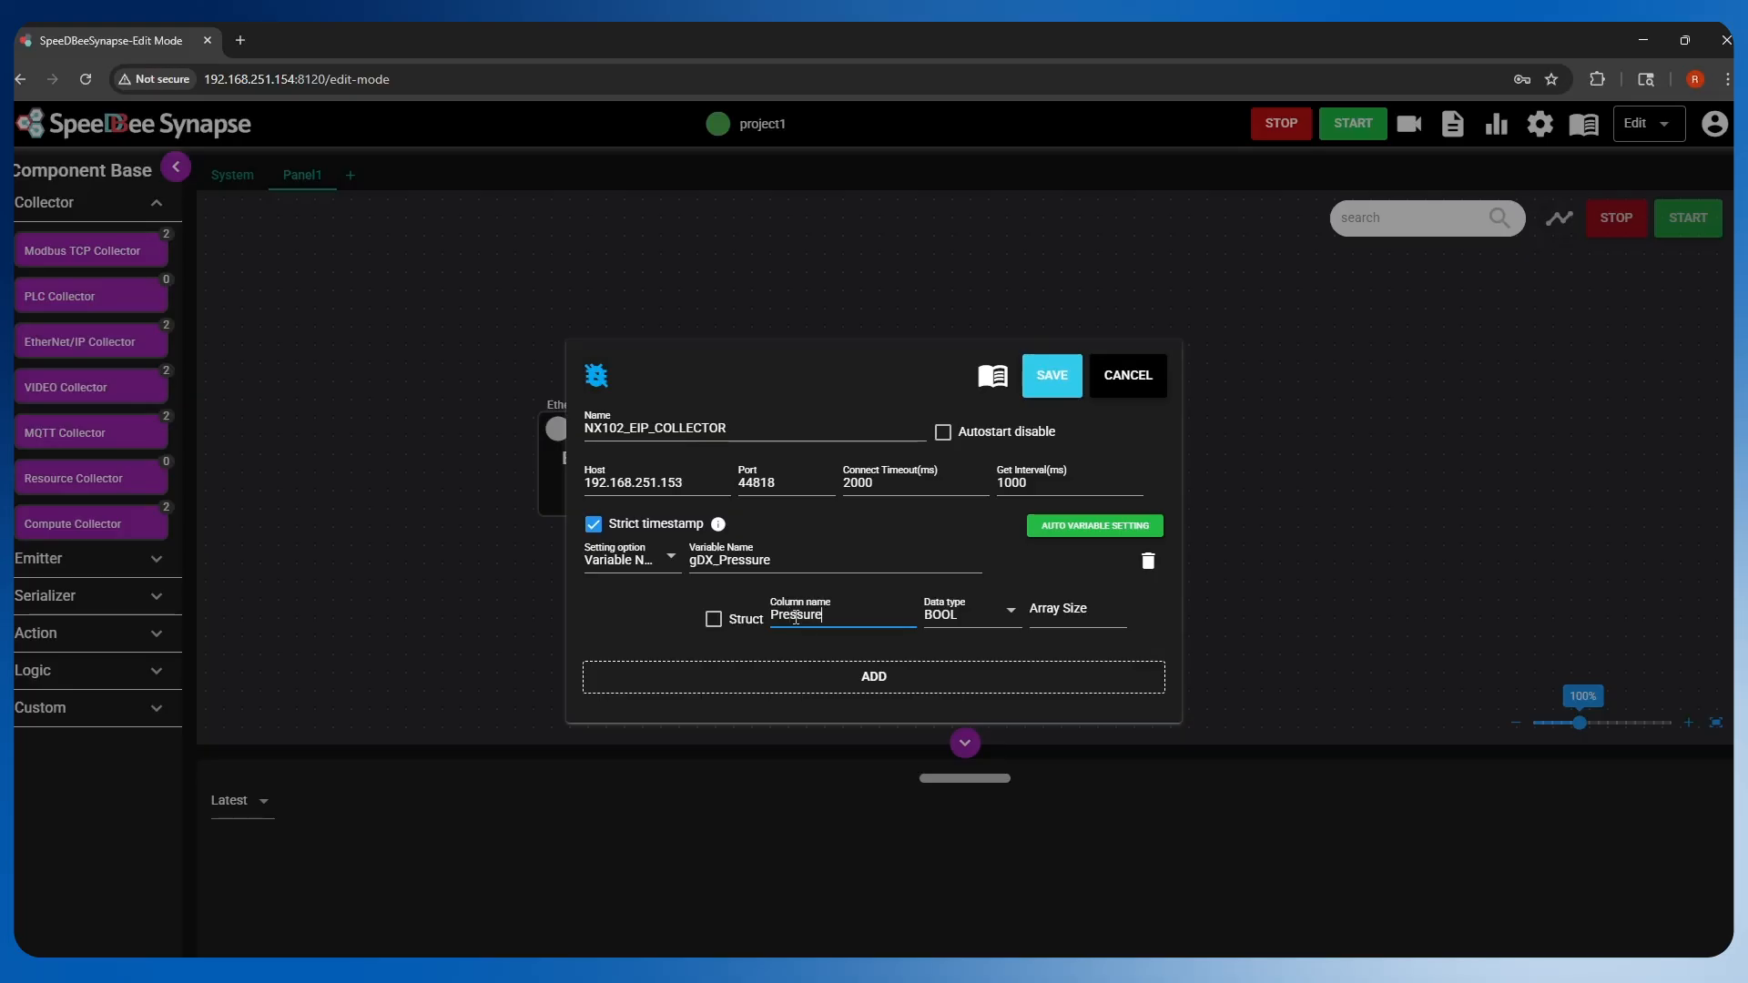
left_click(977, 622)
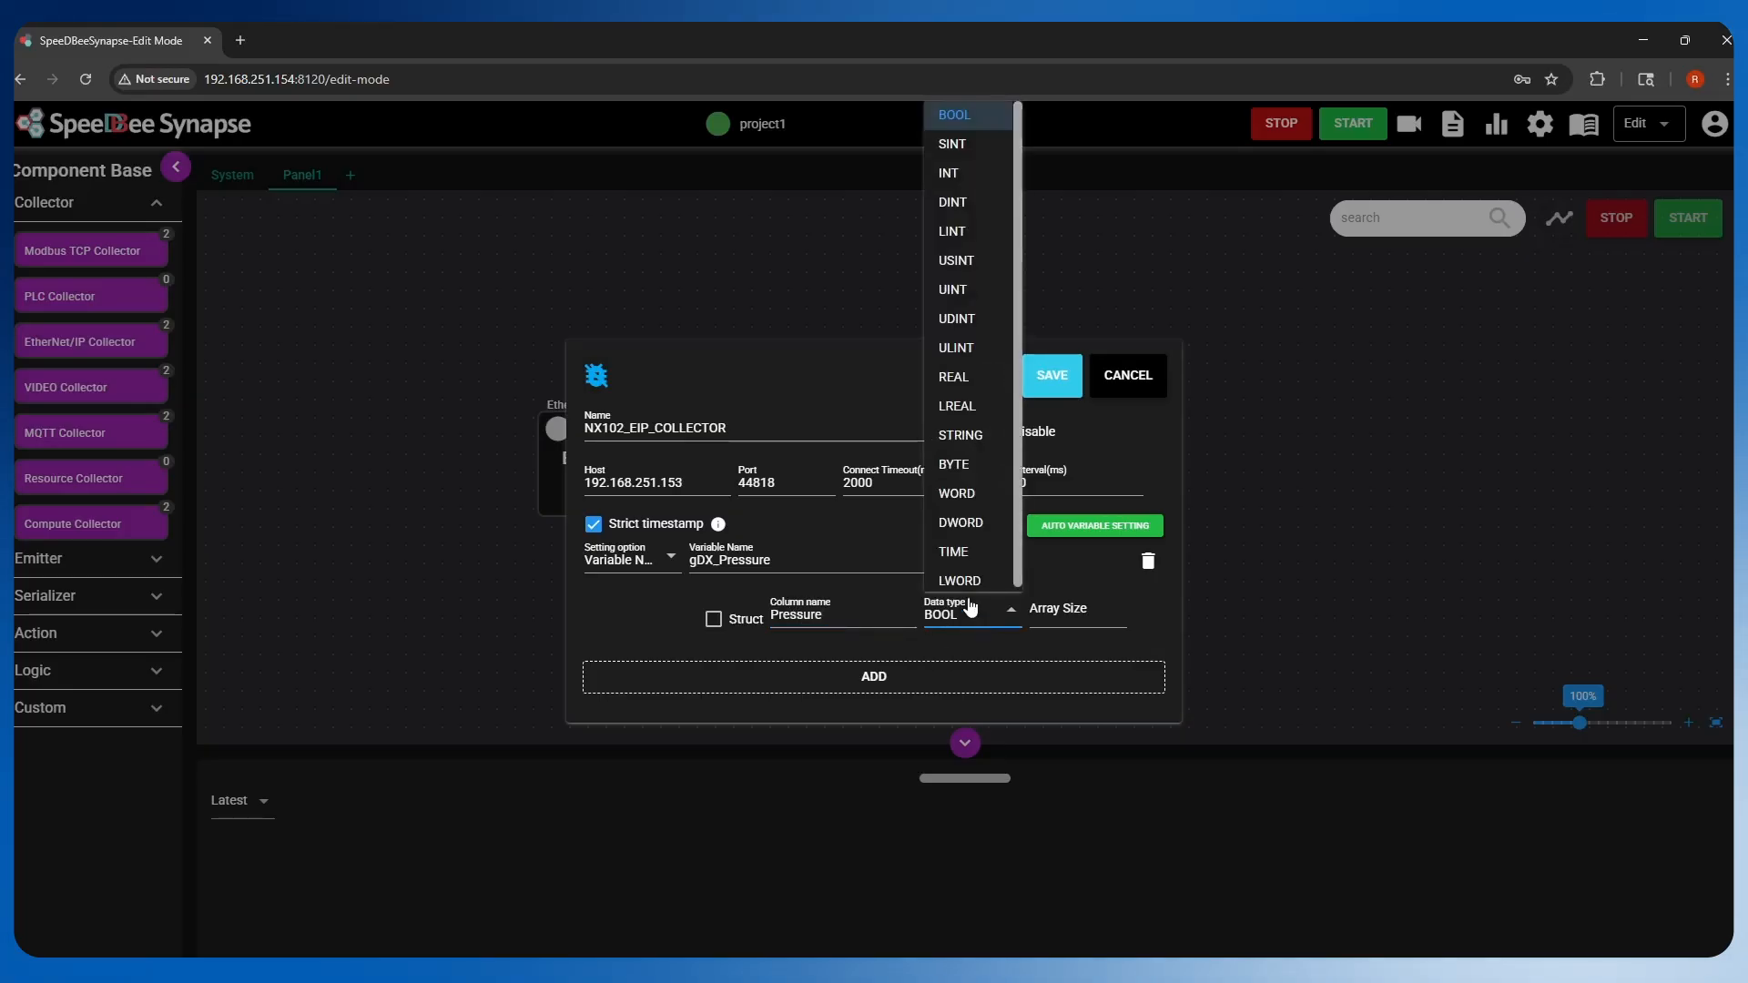
left_click(984, 415)
left_click(1070, 618)
type("0")
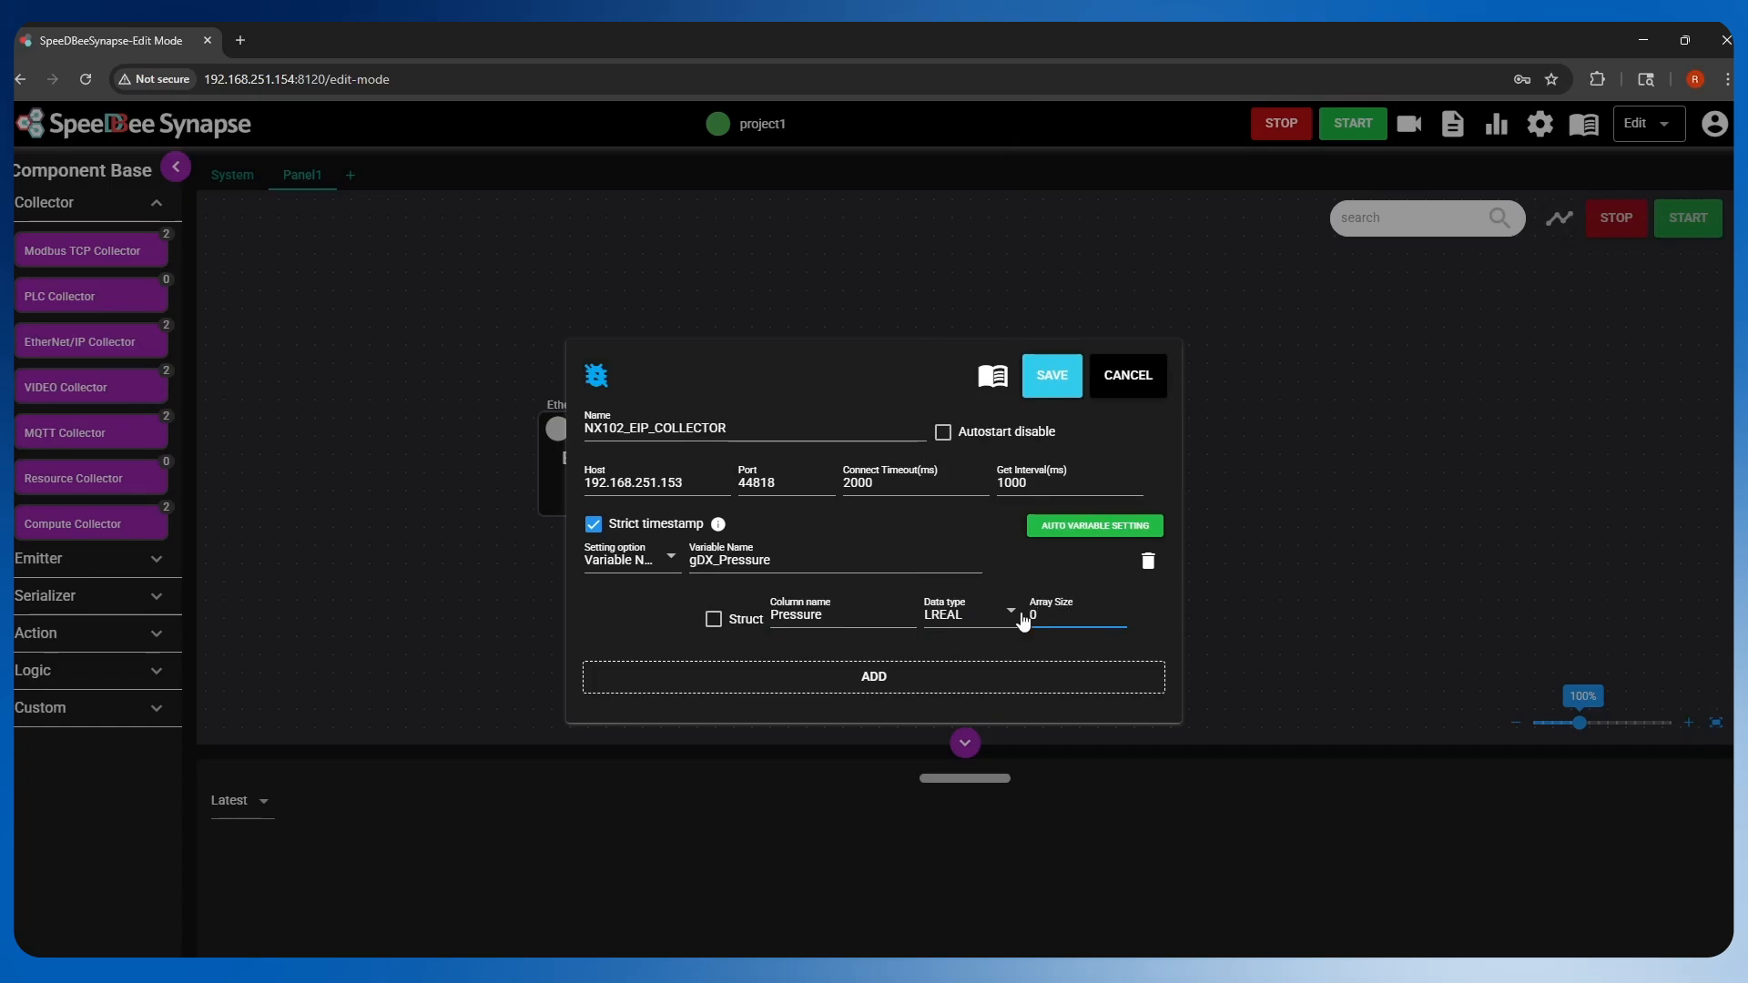
left_click(1070, 390)
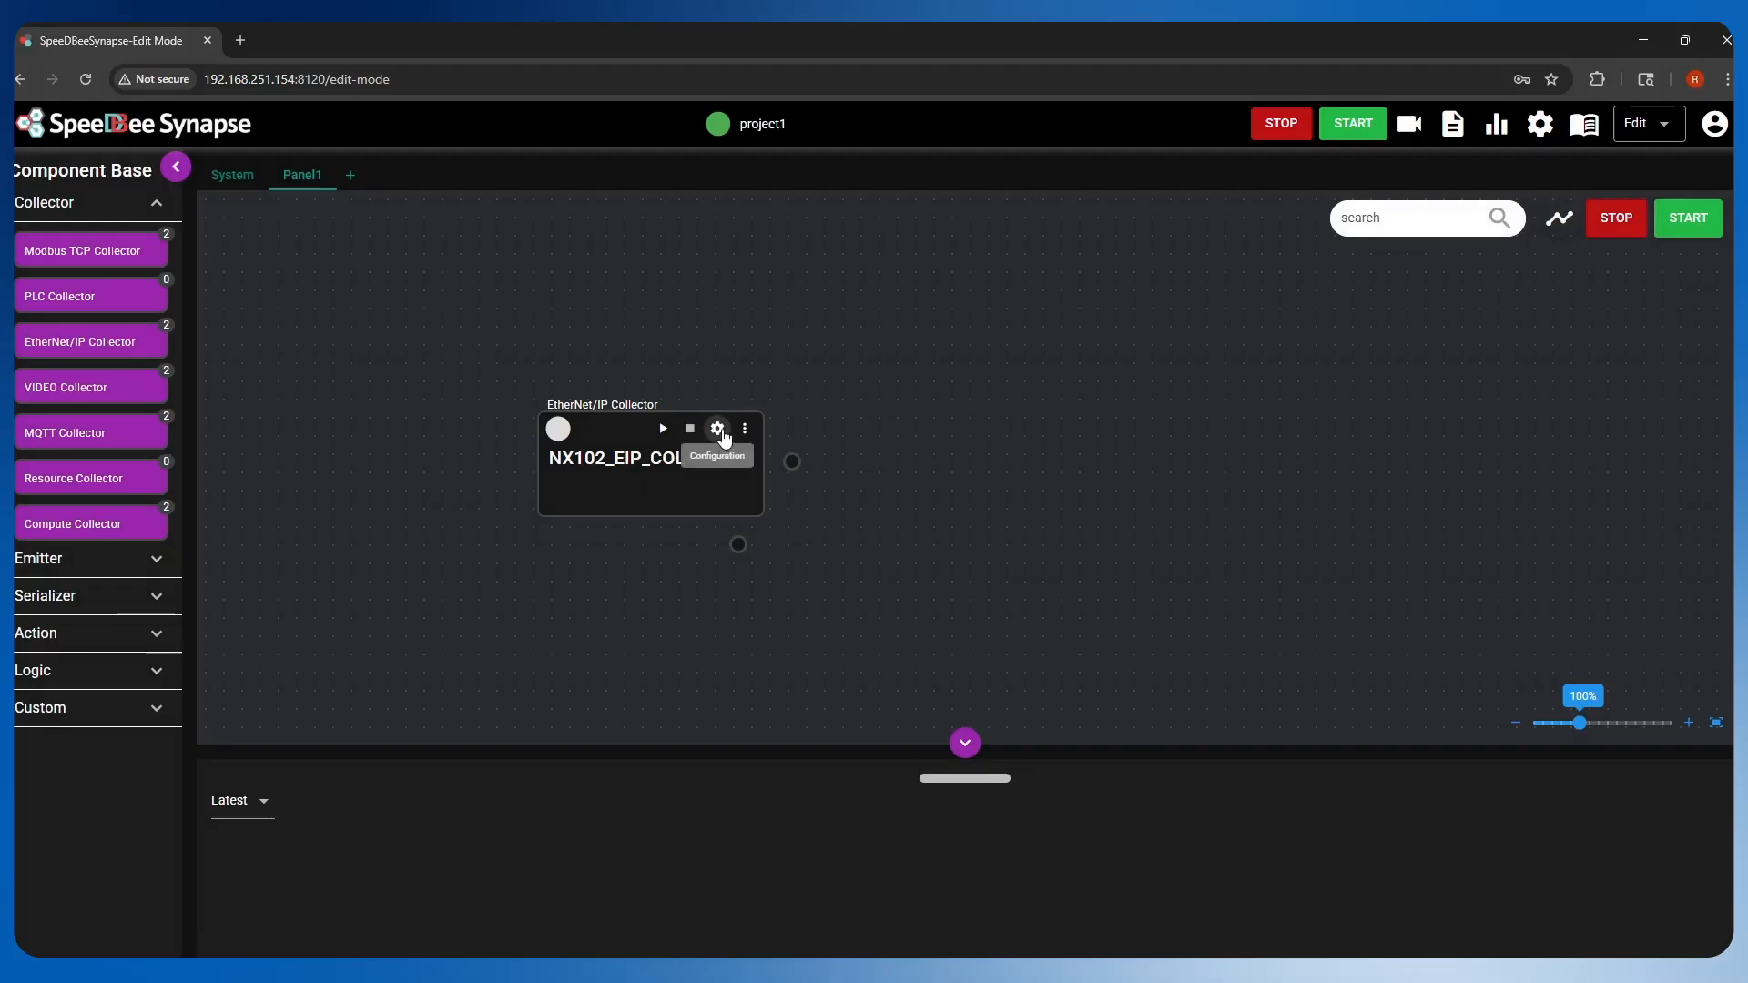
Step: Reopen the NX102_EIP_COLLECTOR configuration and test its connection
left_click(721, 432)
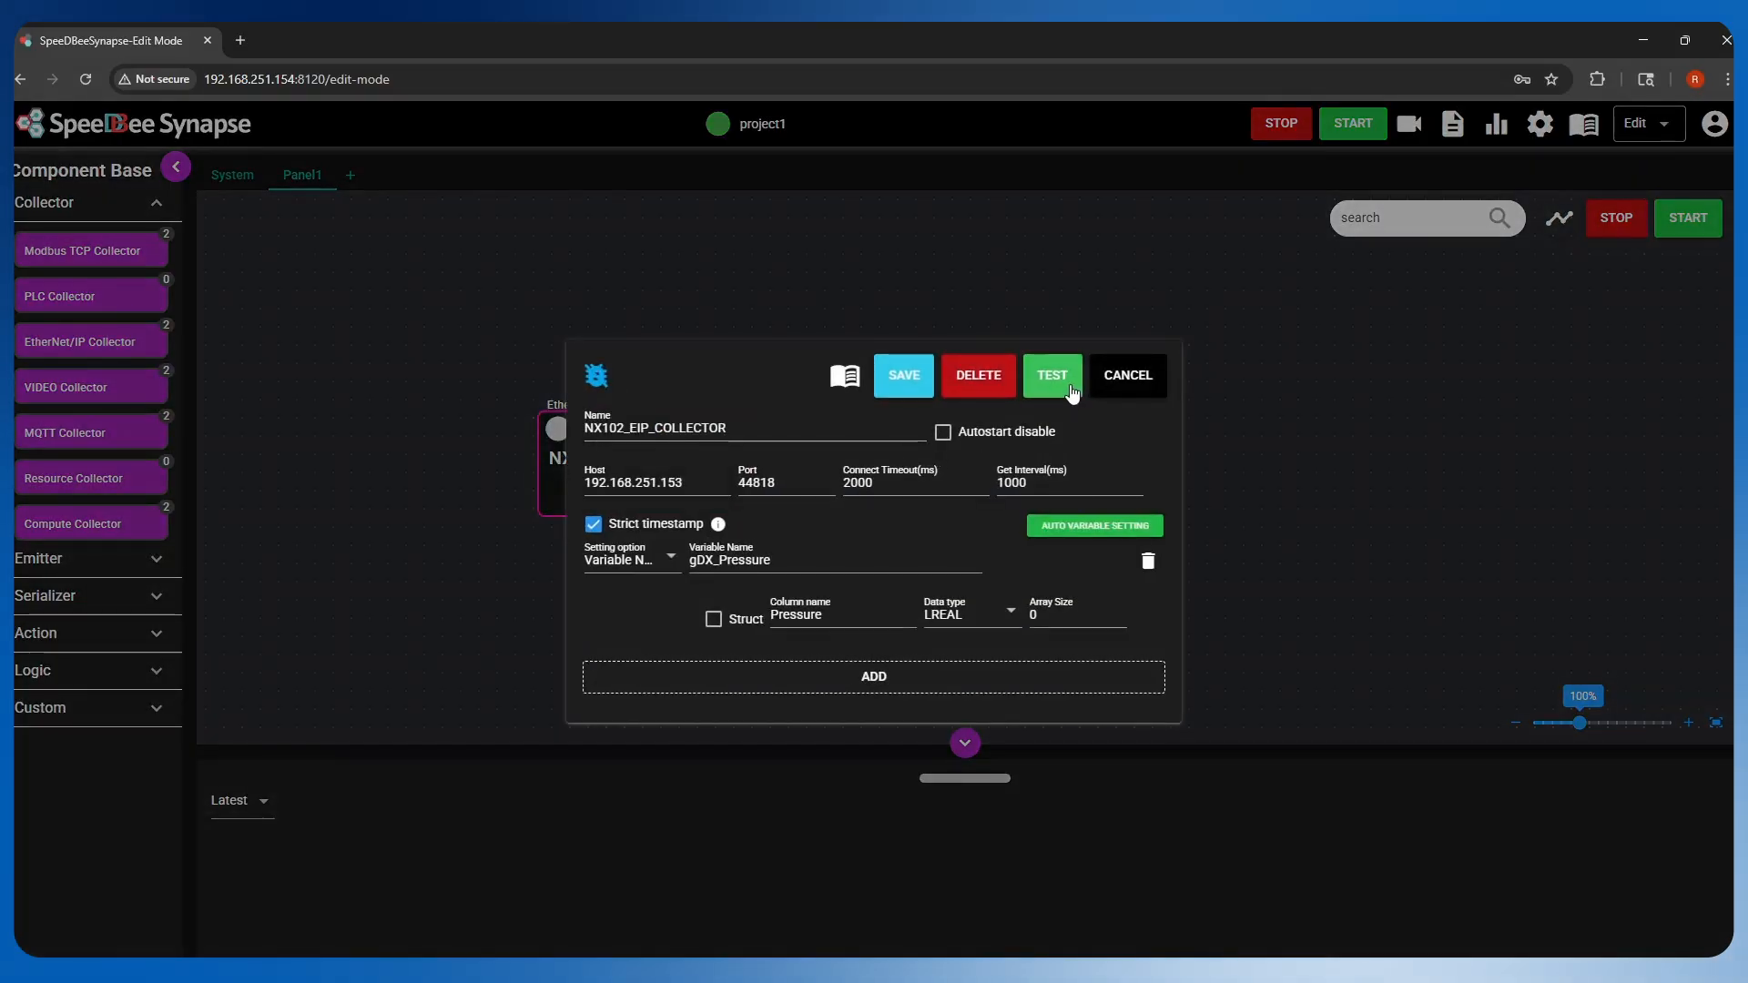
left_click(1071, 391)
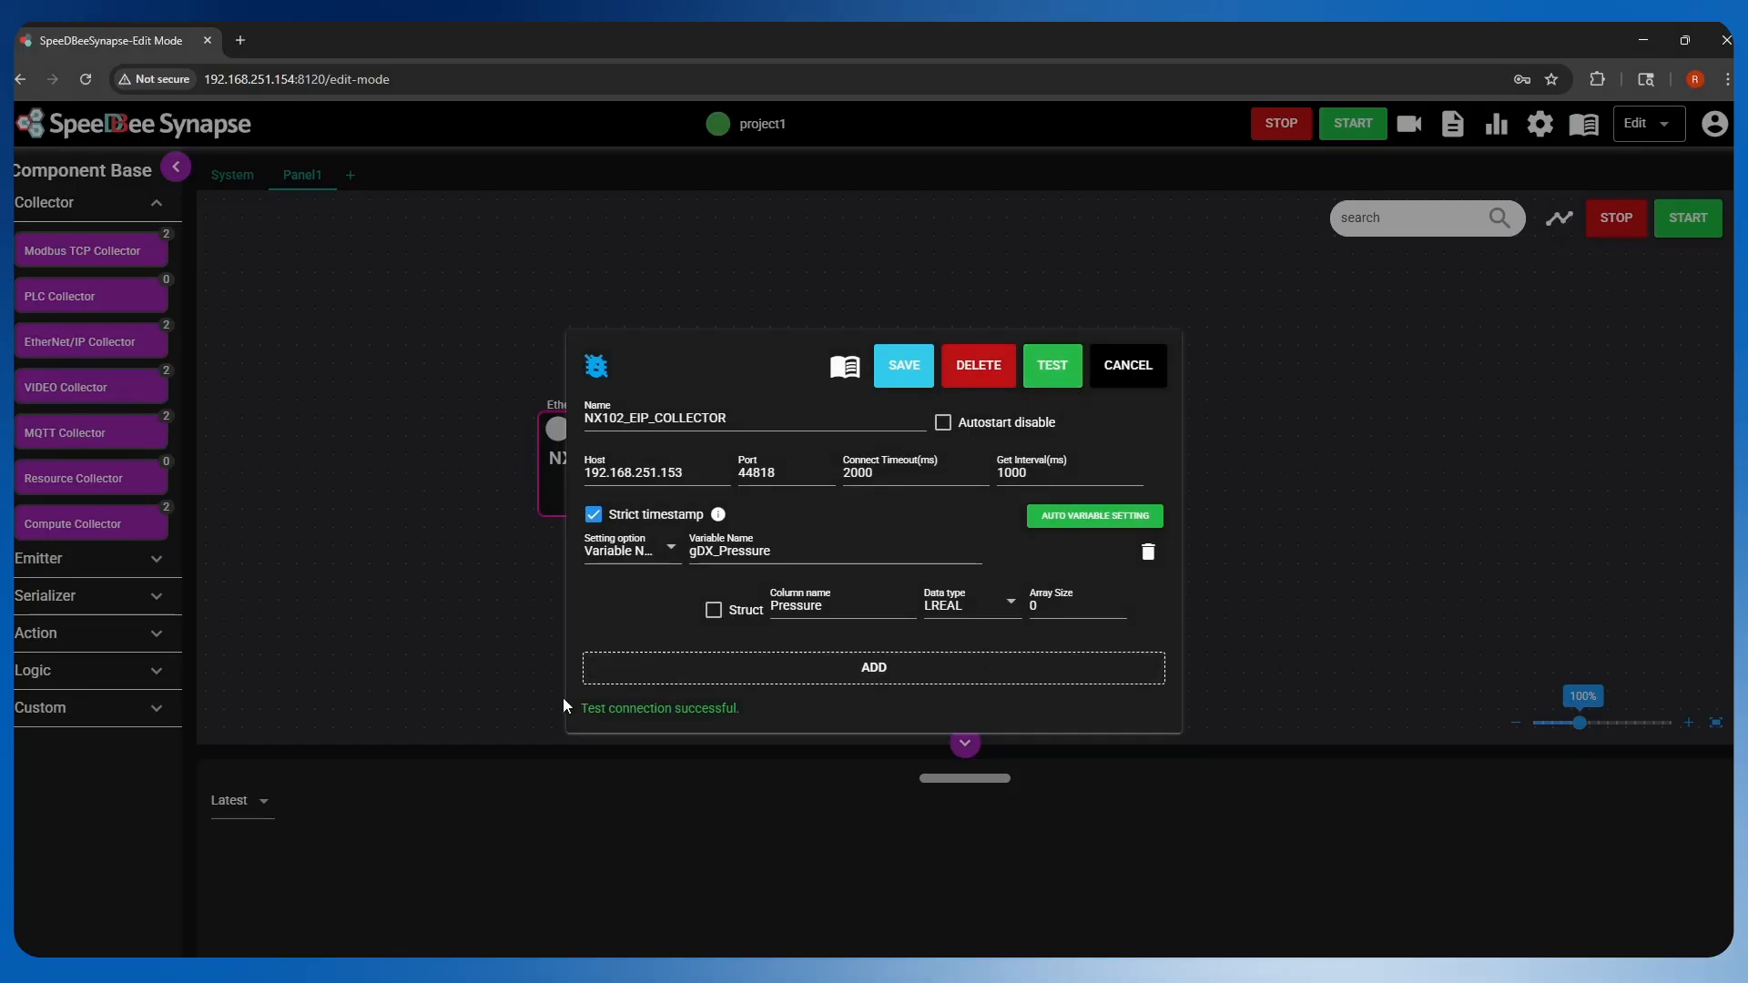
left_click_drag(579, 709, 761, 720)
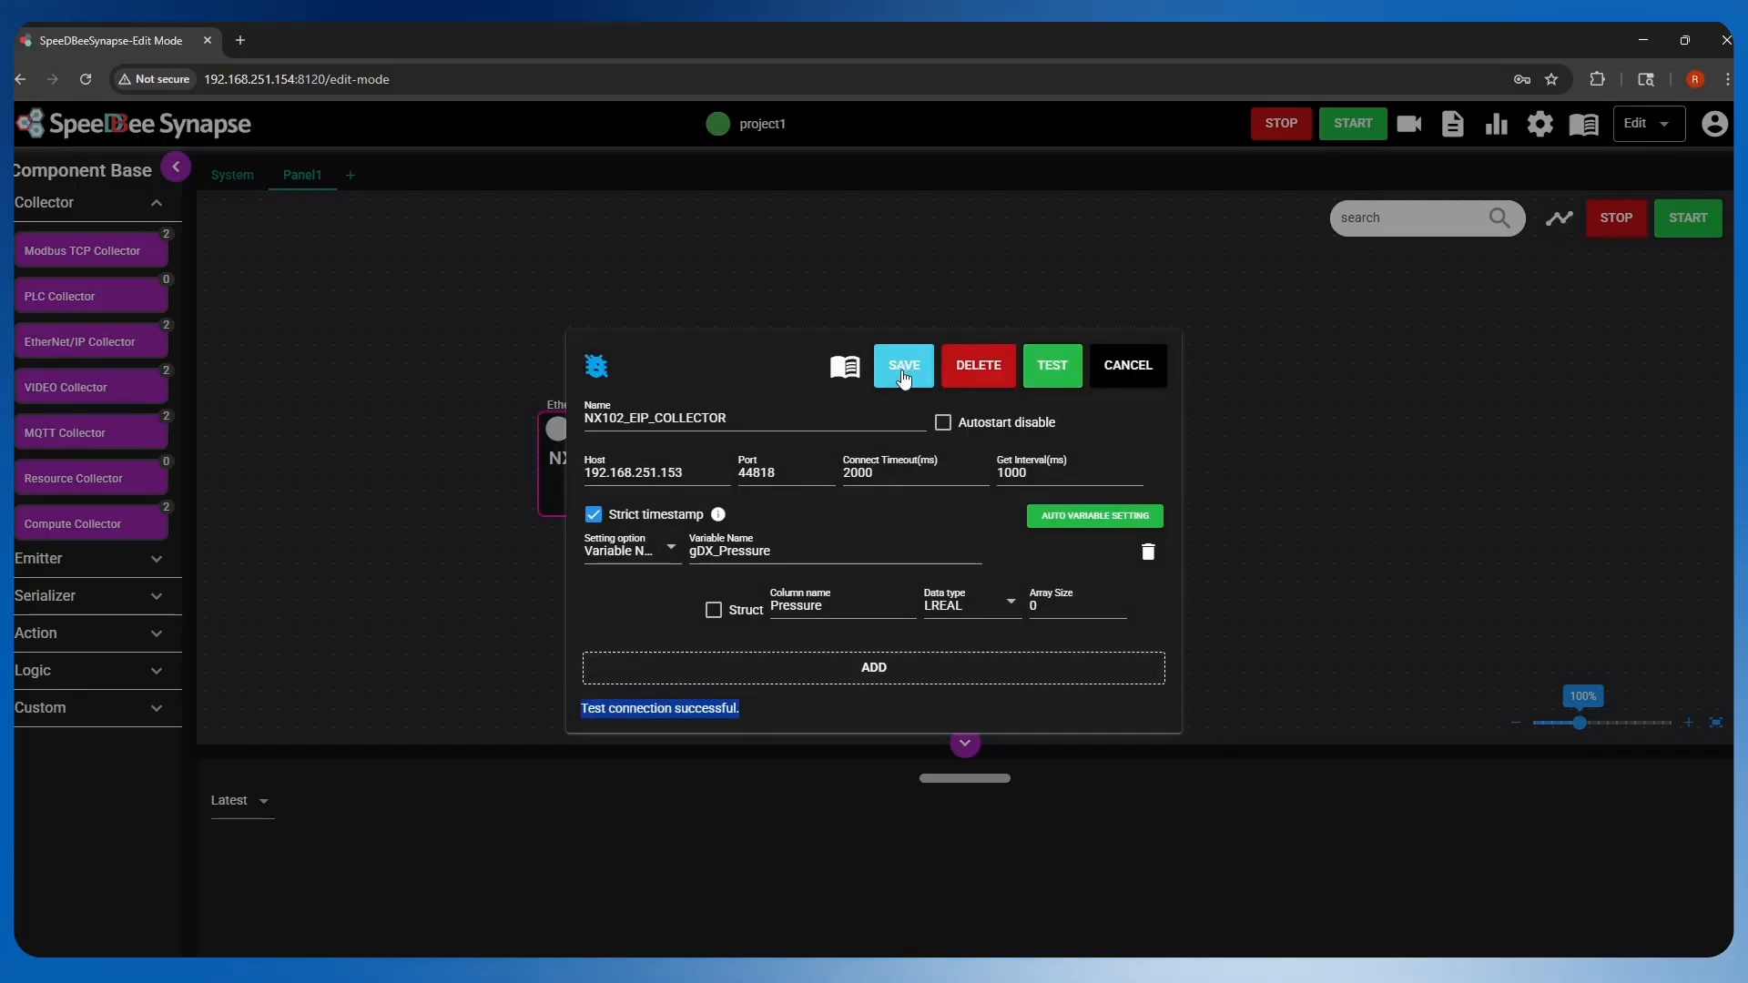
Step: Save and start NX102_EIP_COLLECTOR, display its output port data, and change the data display mode
left_click(903, 376)
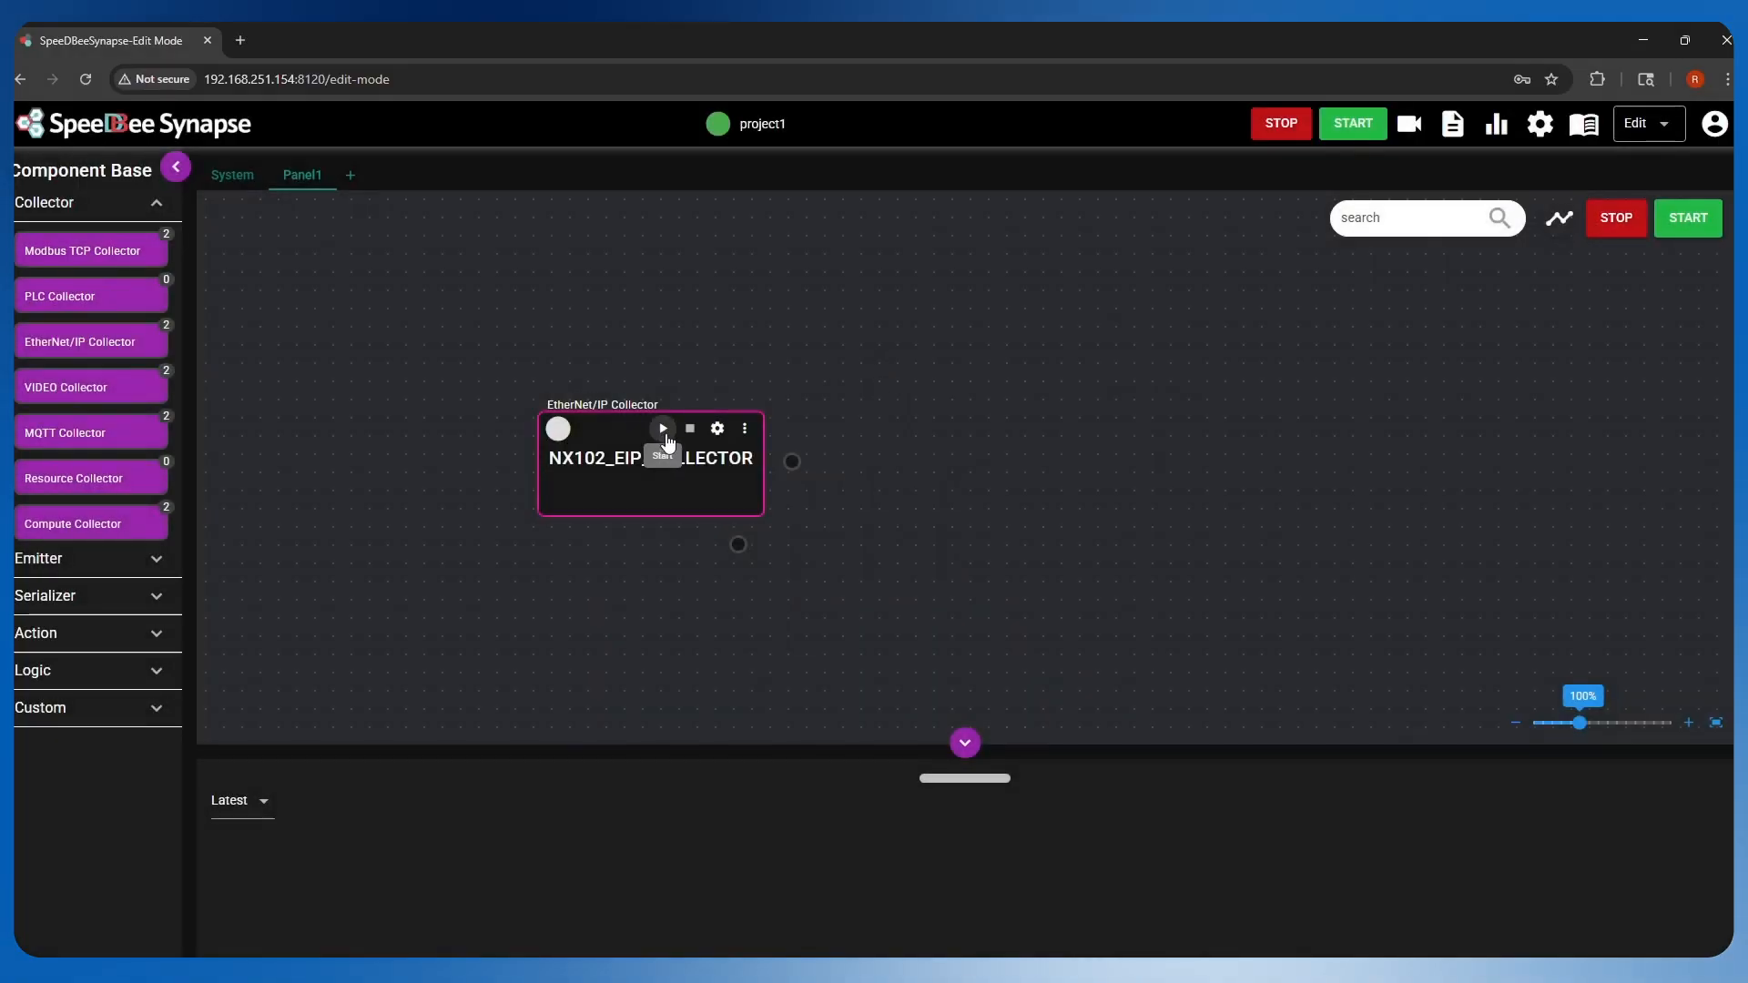
left_click(663, 429)
left_click(794, 462)
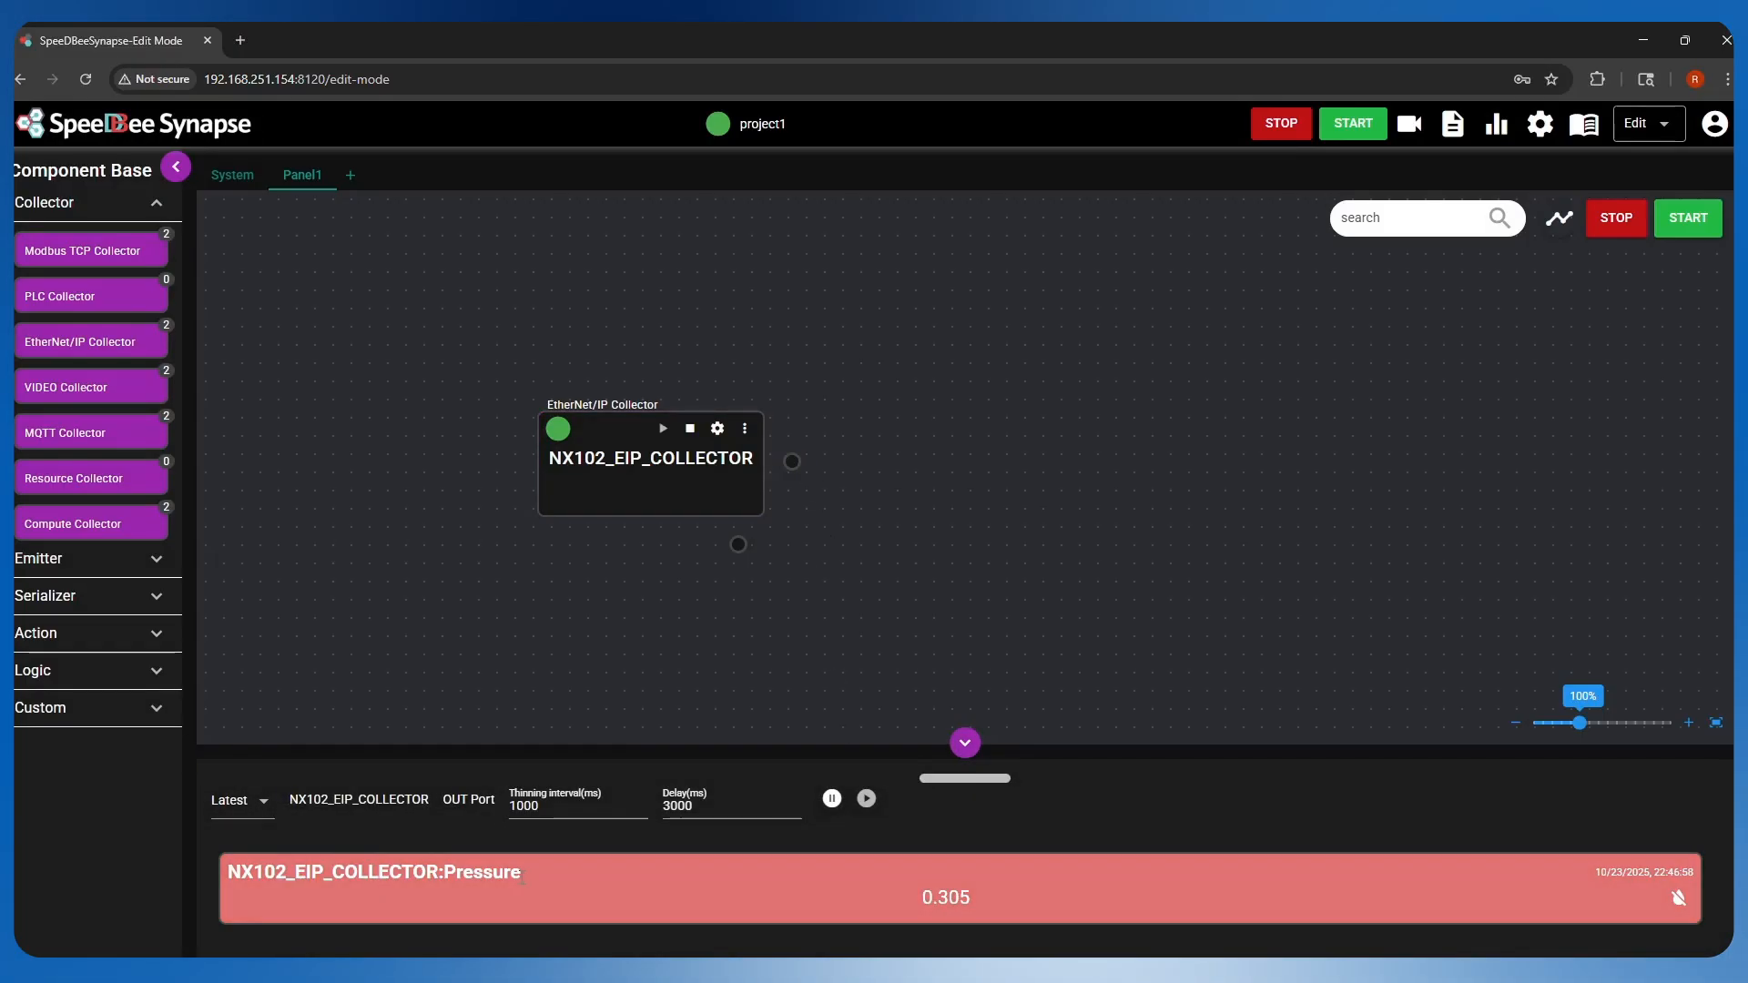
left_click(265, 804)
left_click(257, 865)
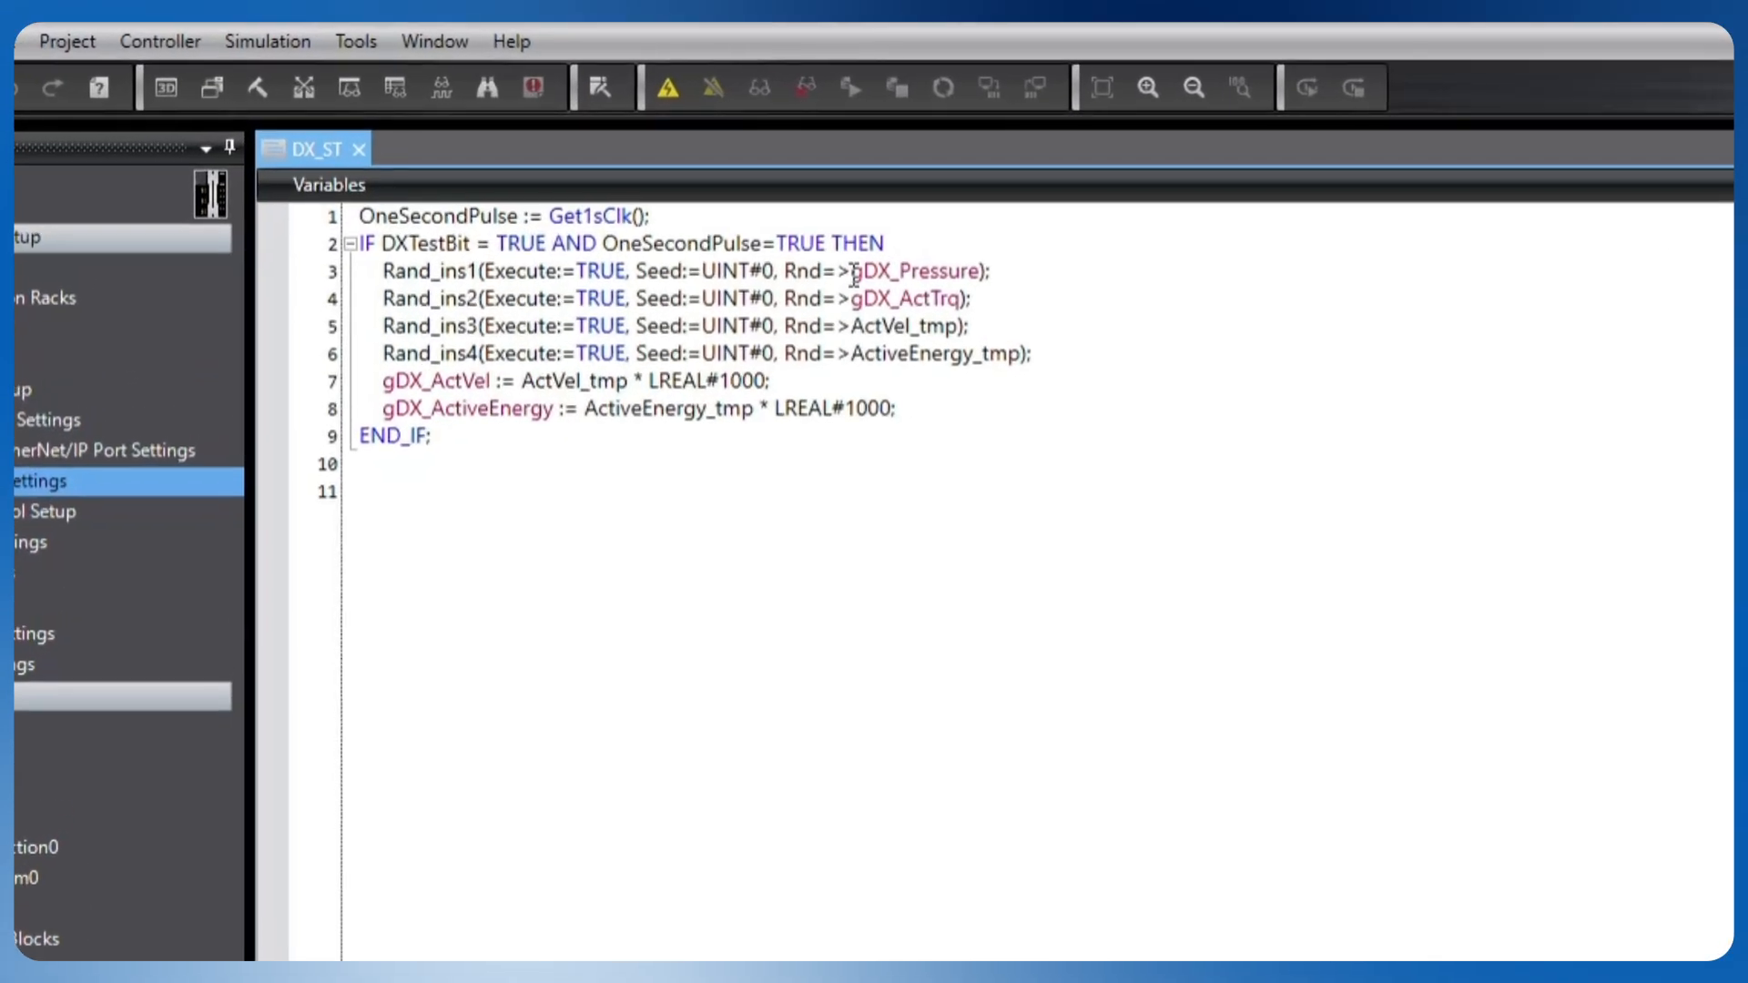
Step: Switch to Sysmac Studio and examine the gDX_Pressure and gDX_ActTrq outputs in the DX_ST program
left_click_drag(635, 196, 698, 196)
left_click_drag(954, 271, 977, 271)
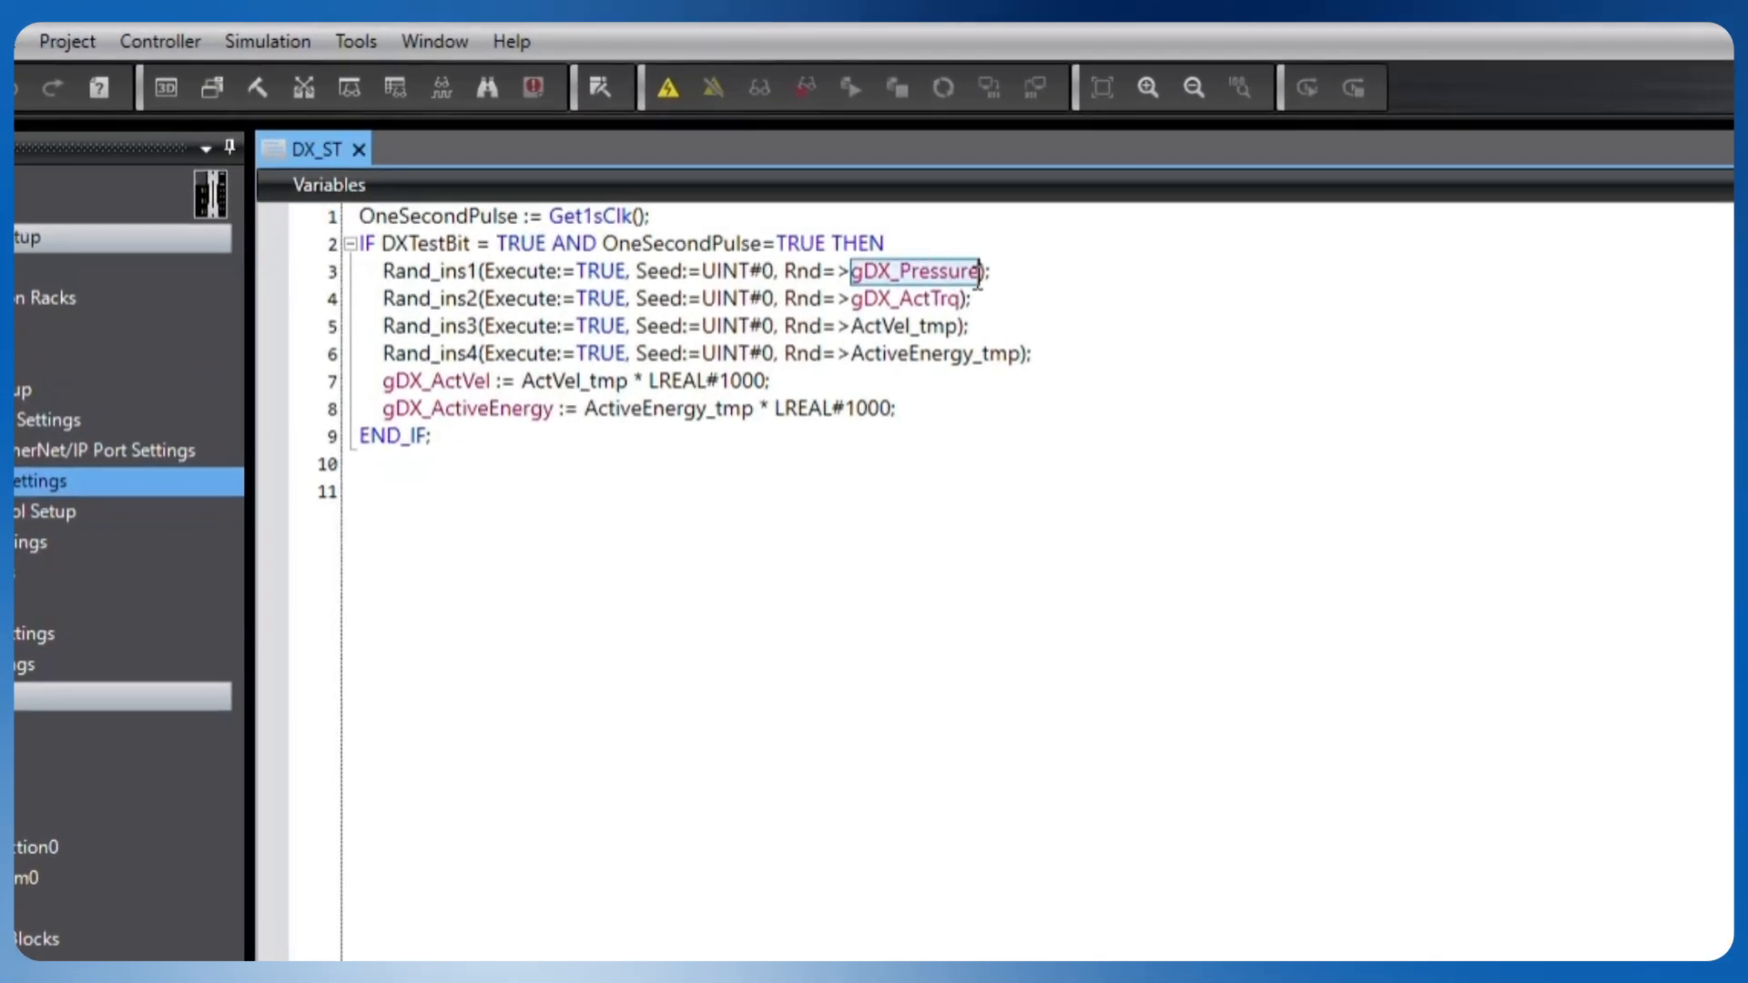
left_click_drag(857, 300, 963, 302)
left_click(992, 566)
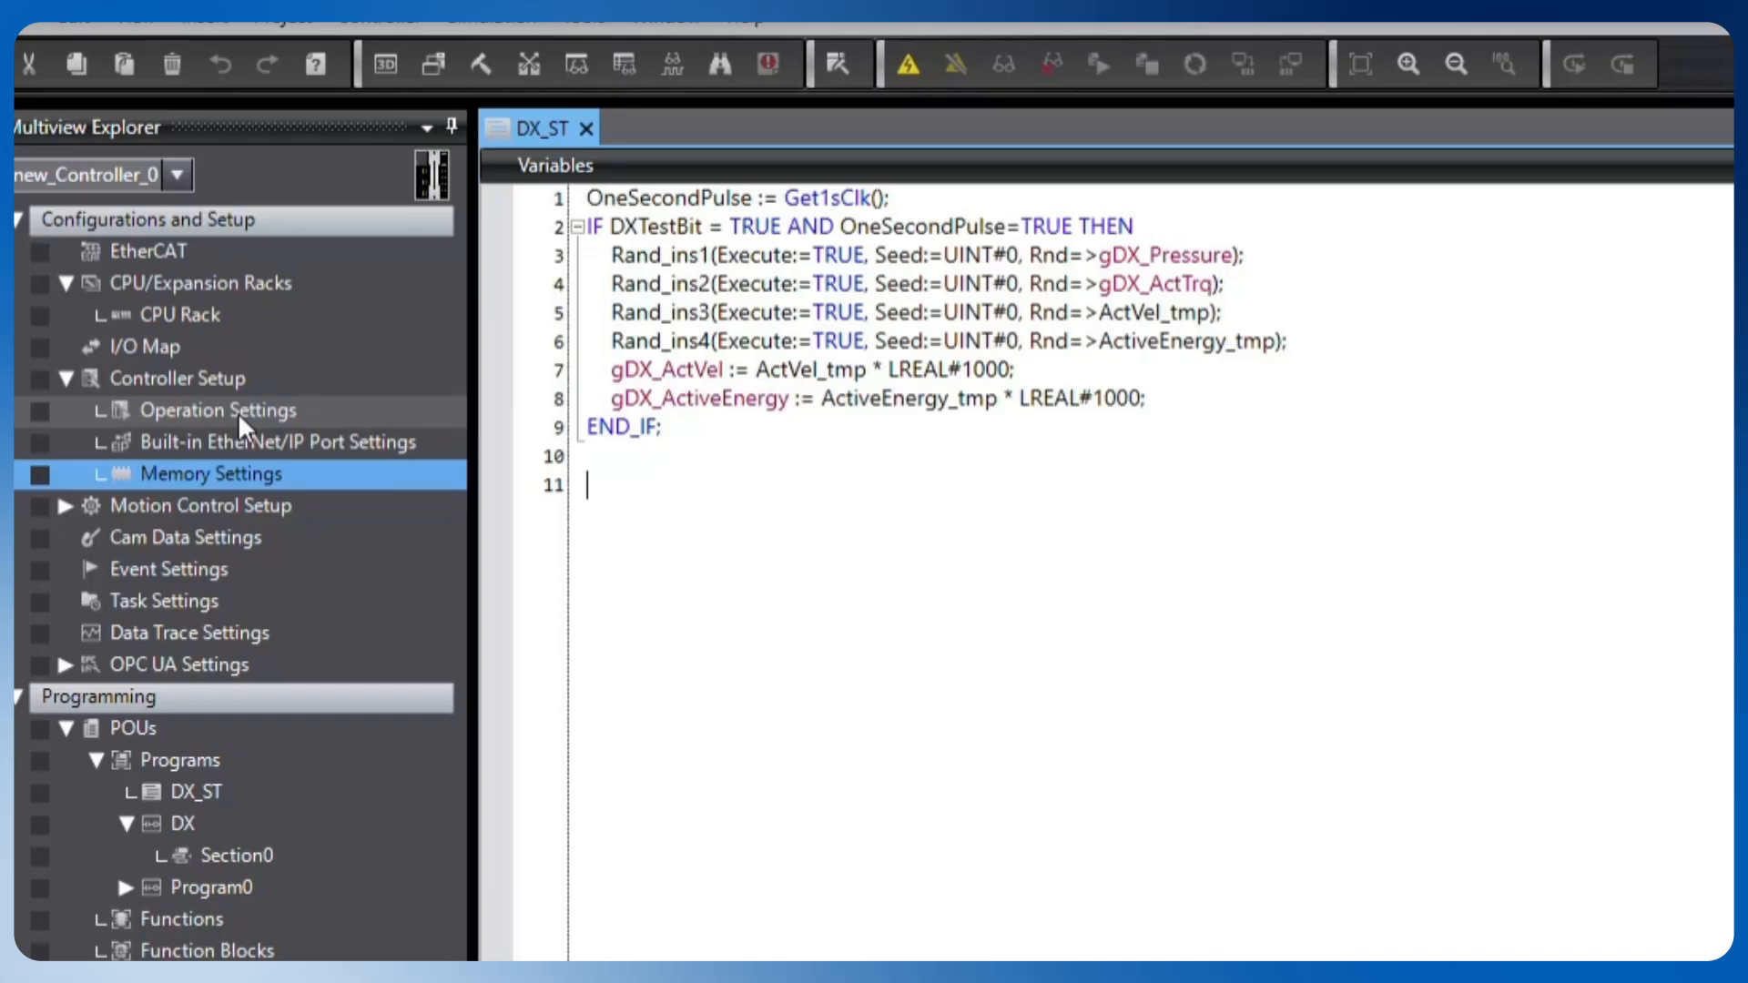
Step: Check the controller's FINS settings in the Operation Settings and the built-in EtherNet/IP port settings, including the FINS/UDP port number
double_click(237, 413)
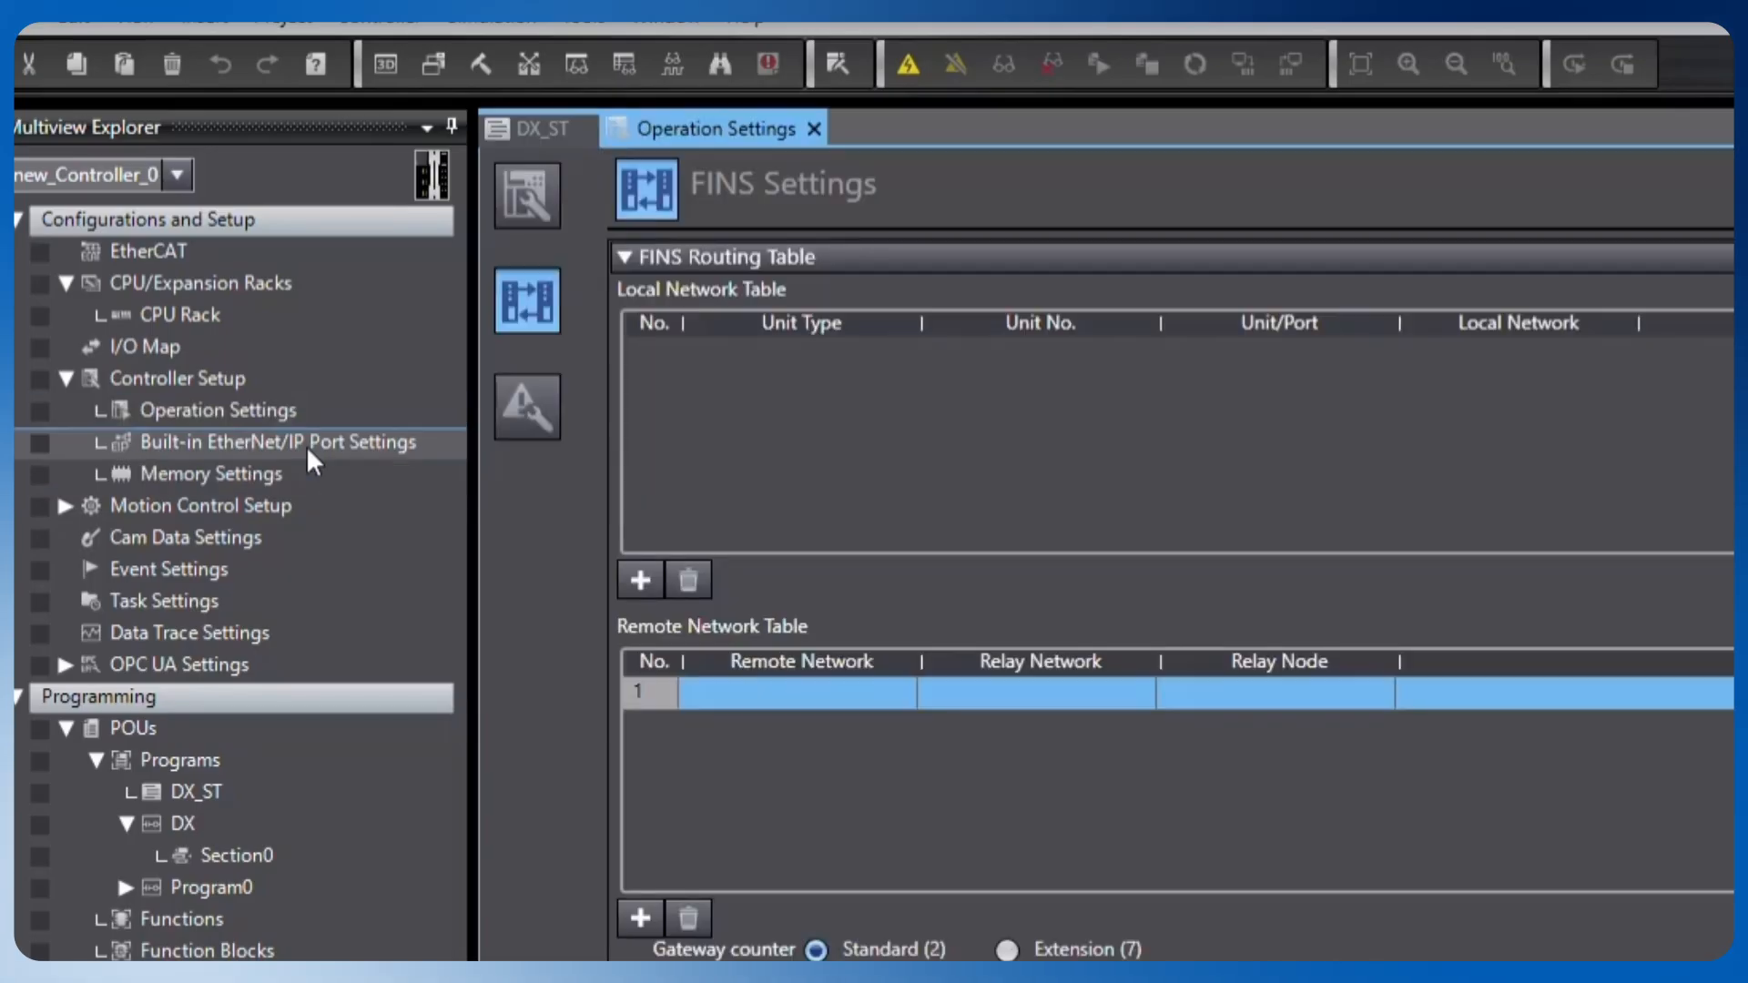
double_click(306, 443)
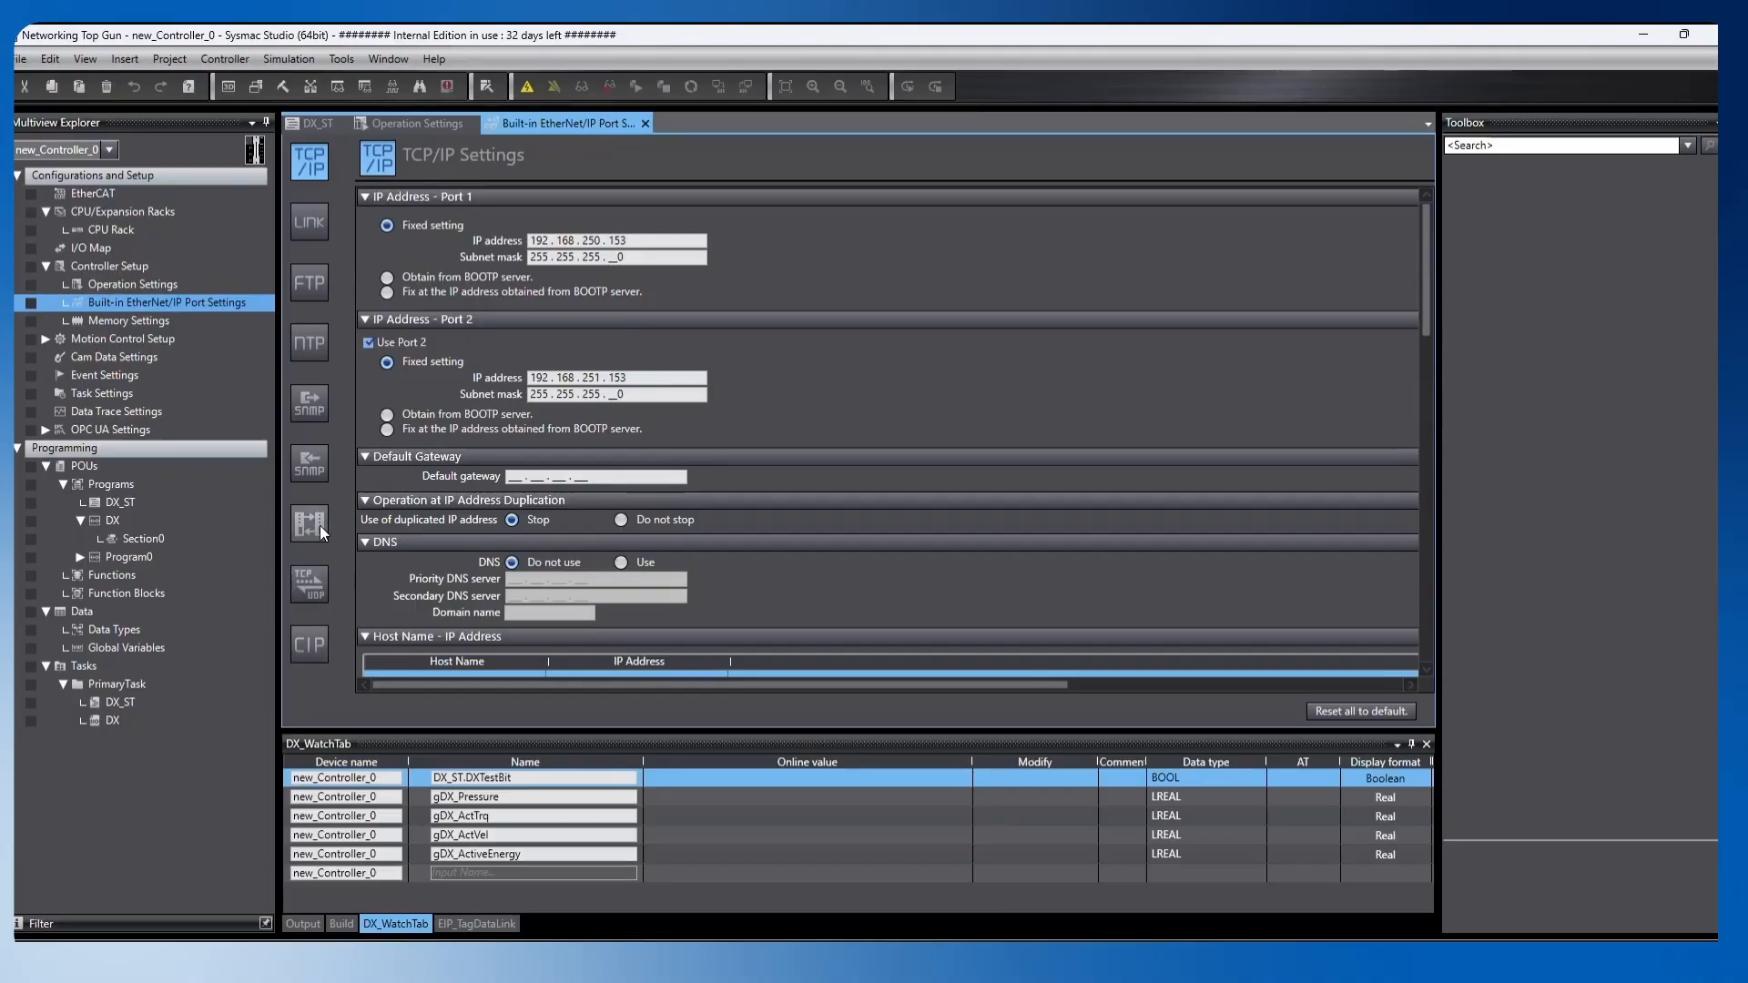
left_click(309, 524)
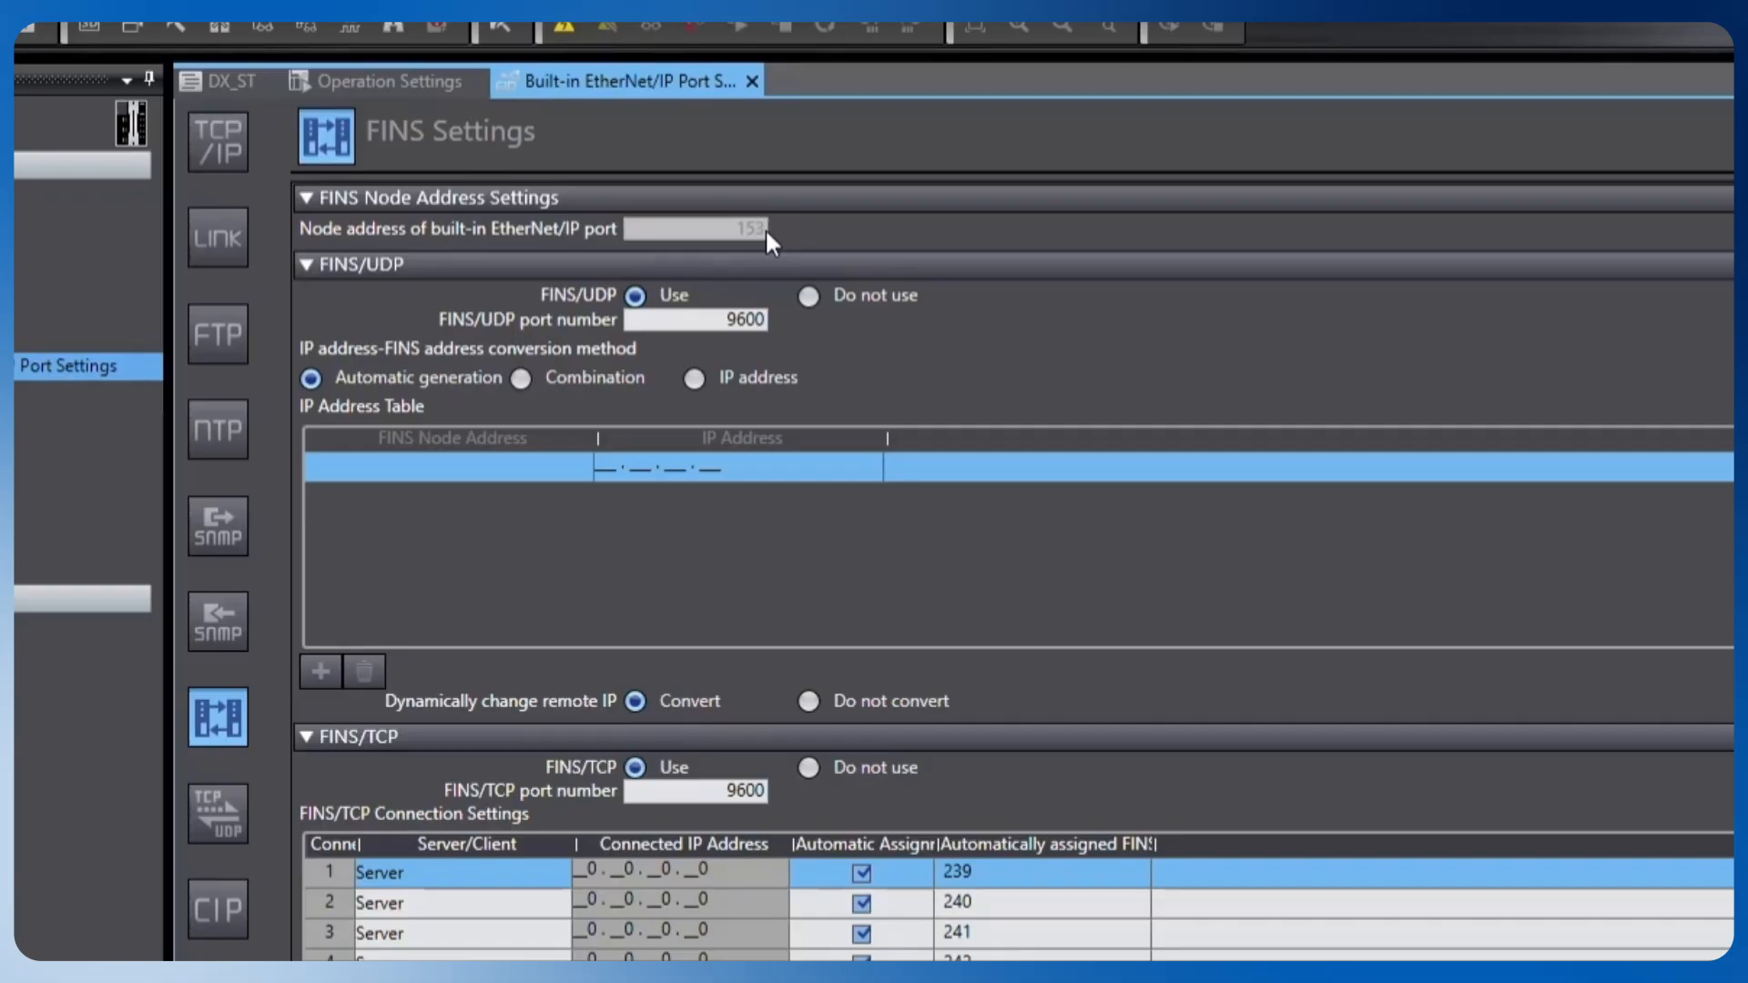
left_click_drag(726, 320, 761, 317)
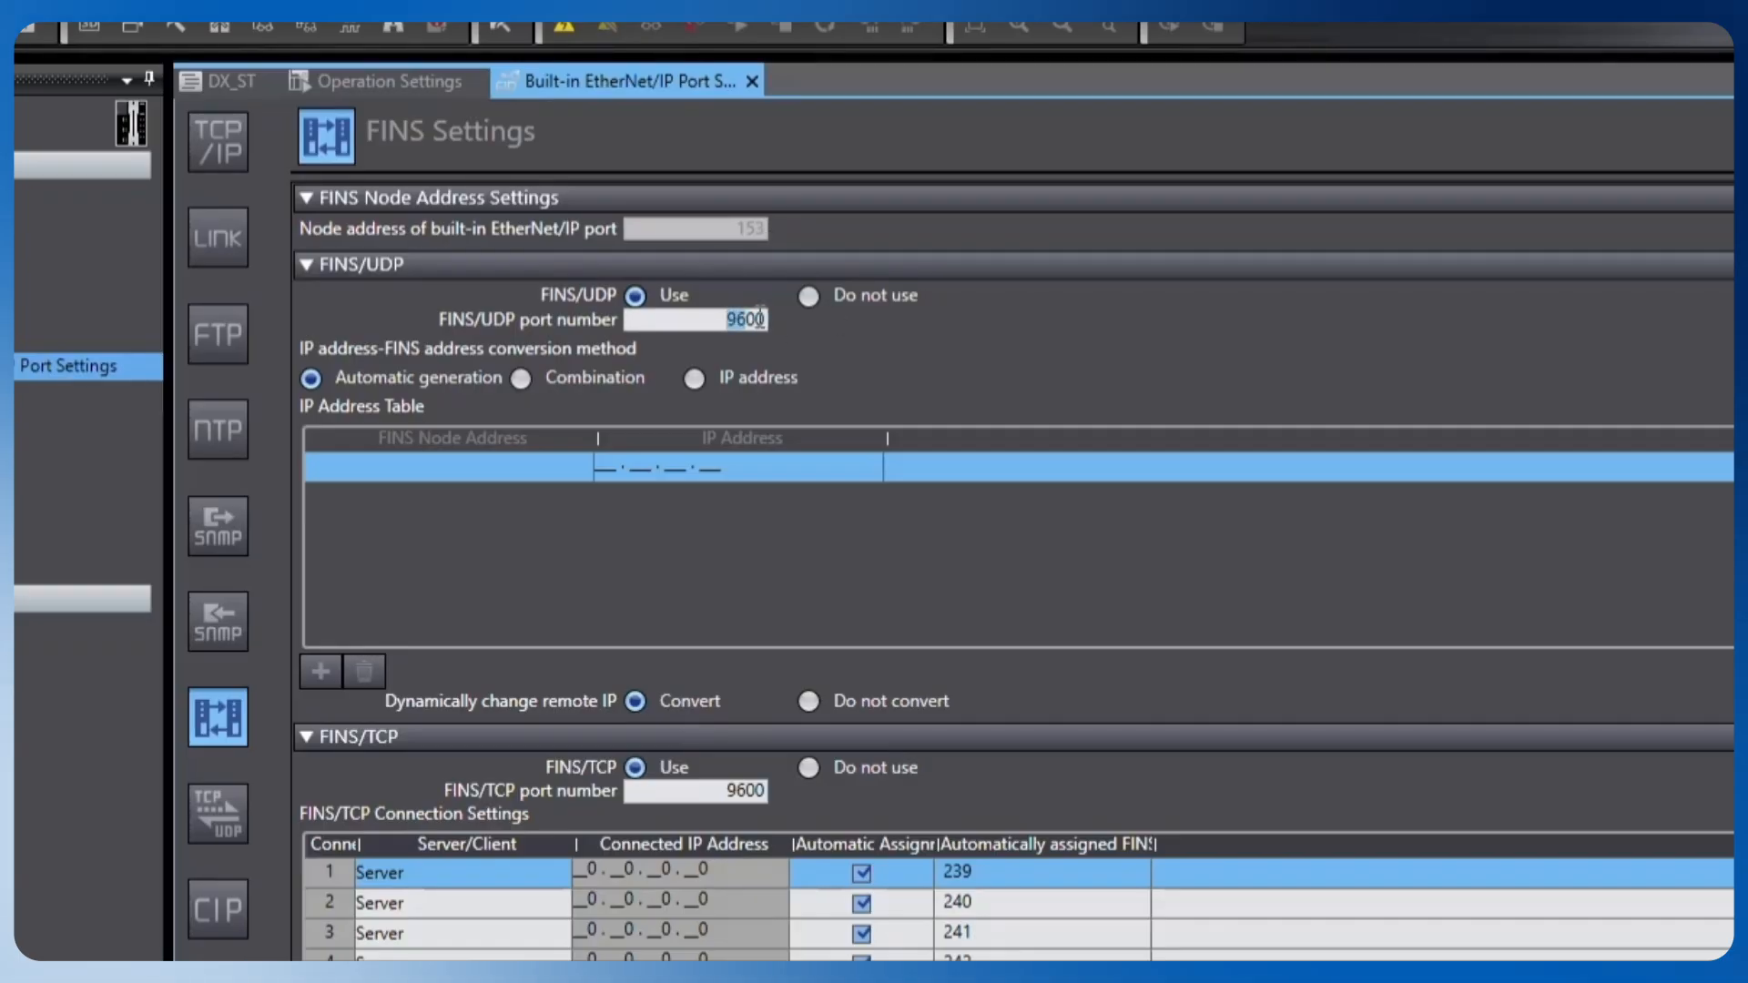
left_click(809, 337)
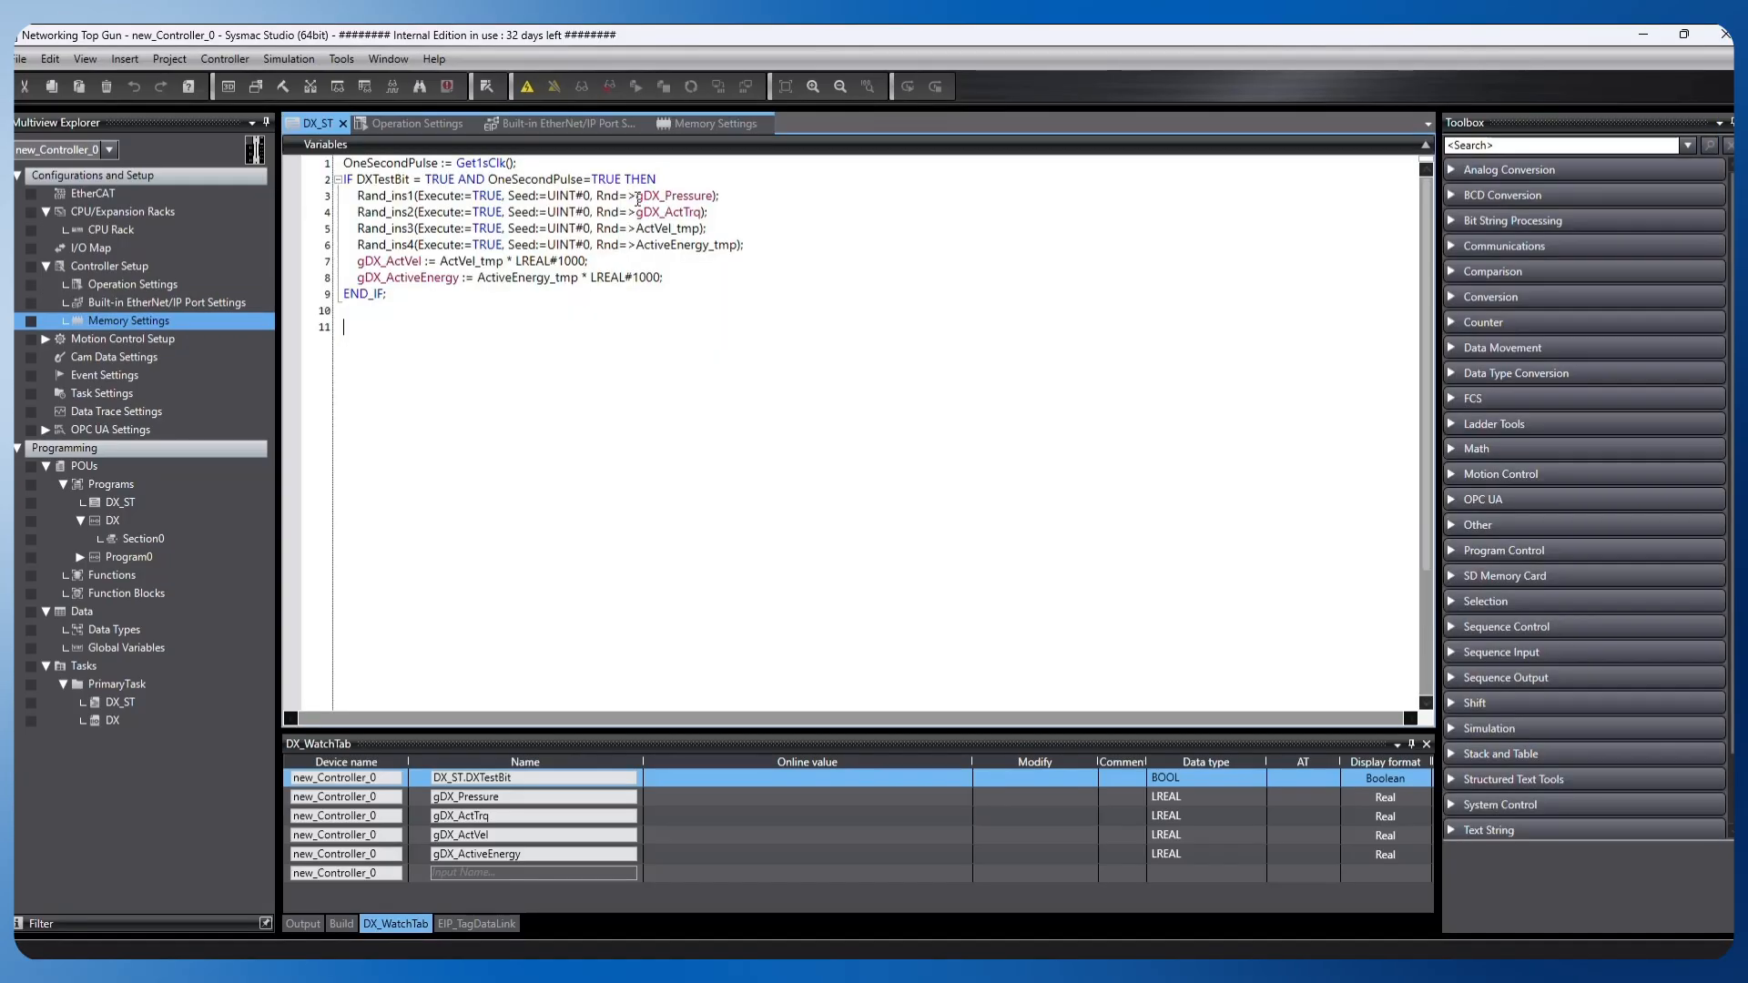
Step: Go from gDX_Pressure in the DX_ST program to its variable table entry and examine it
type("gDX_Pressure);")
right_click(709, 197)
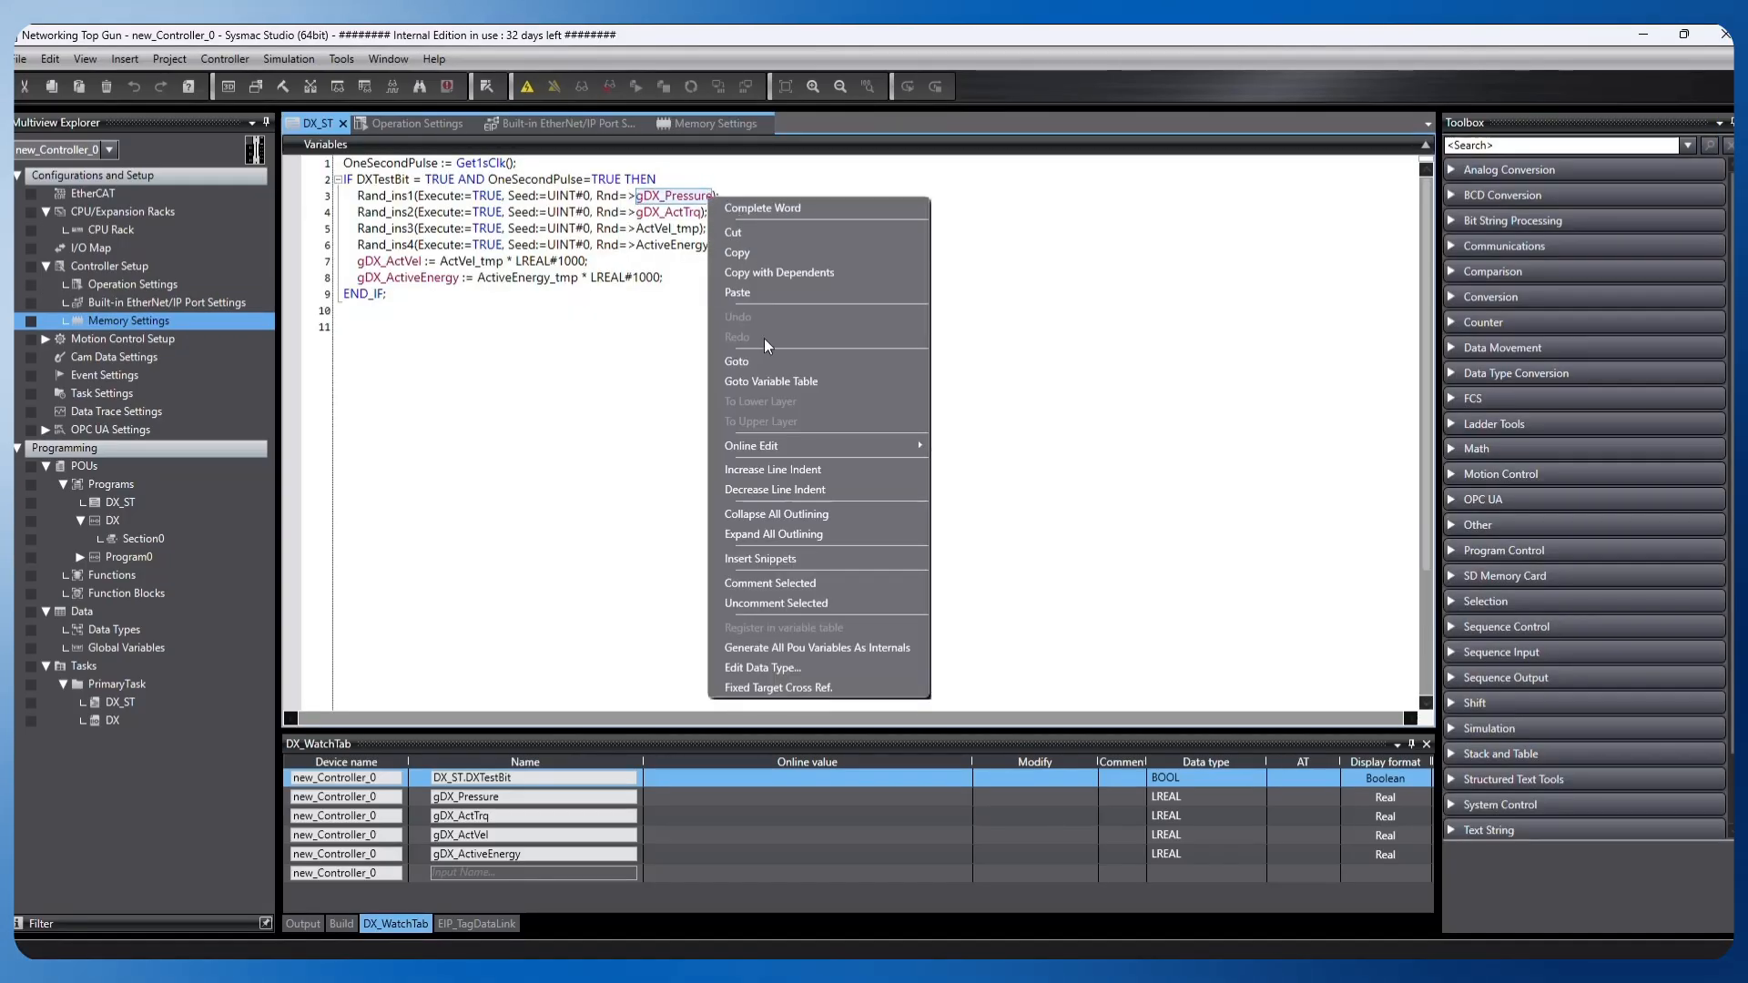
left_click(836, 384)
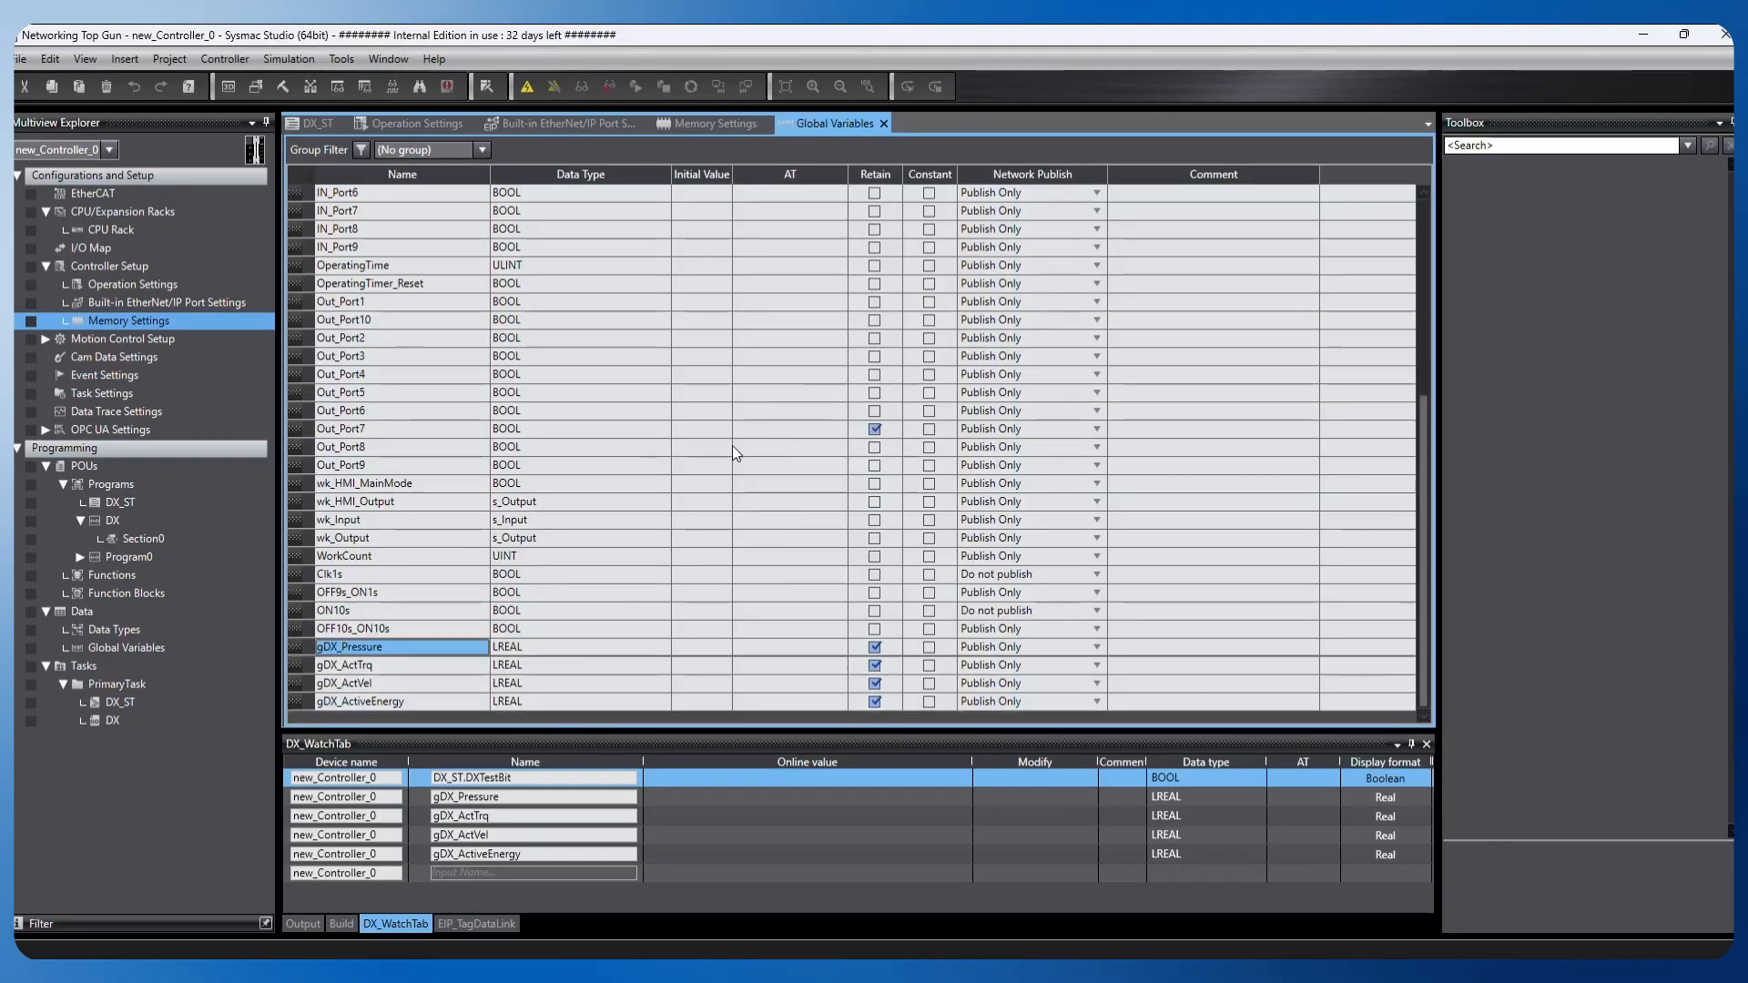
left_click(344, 652)
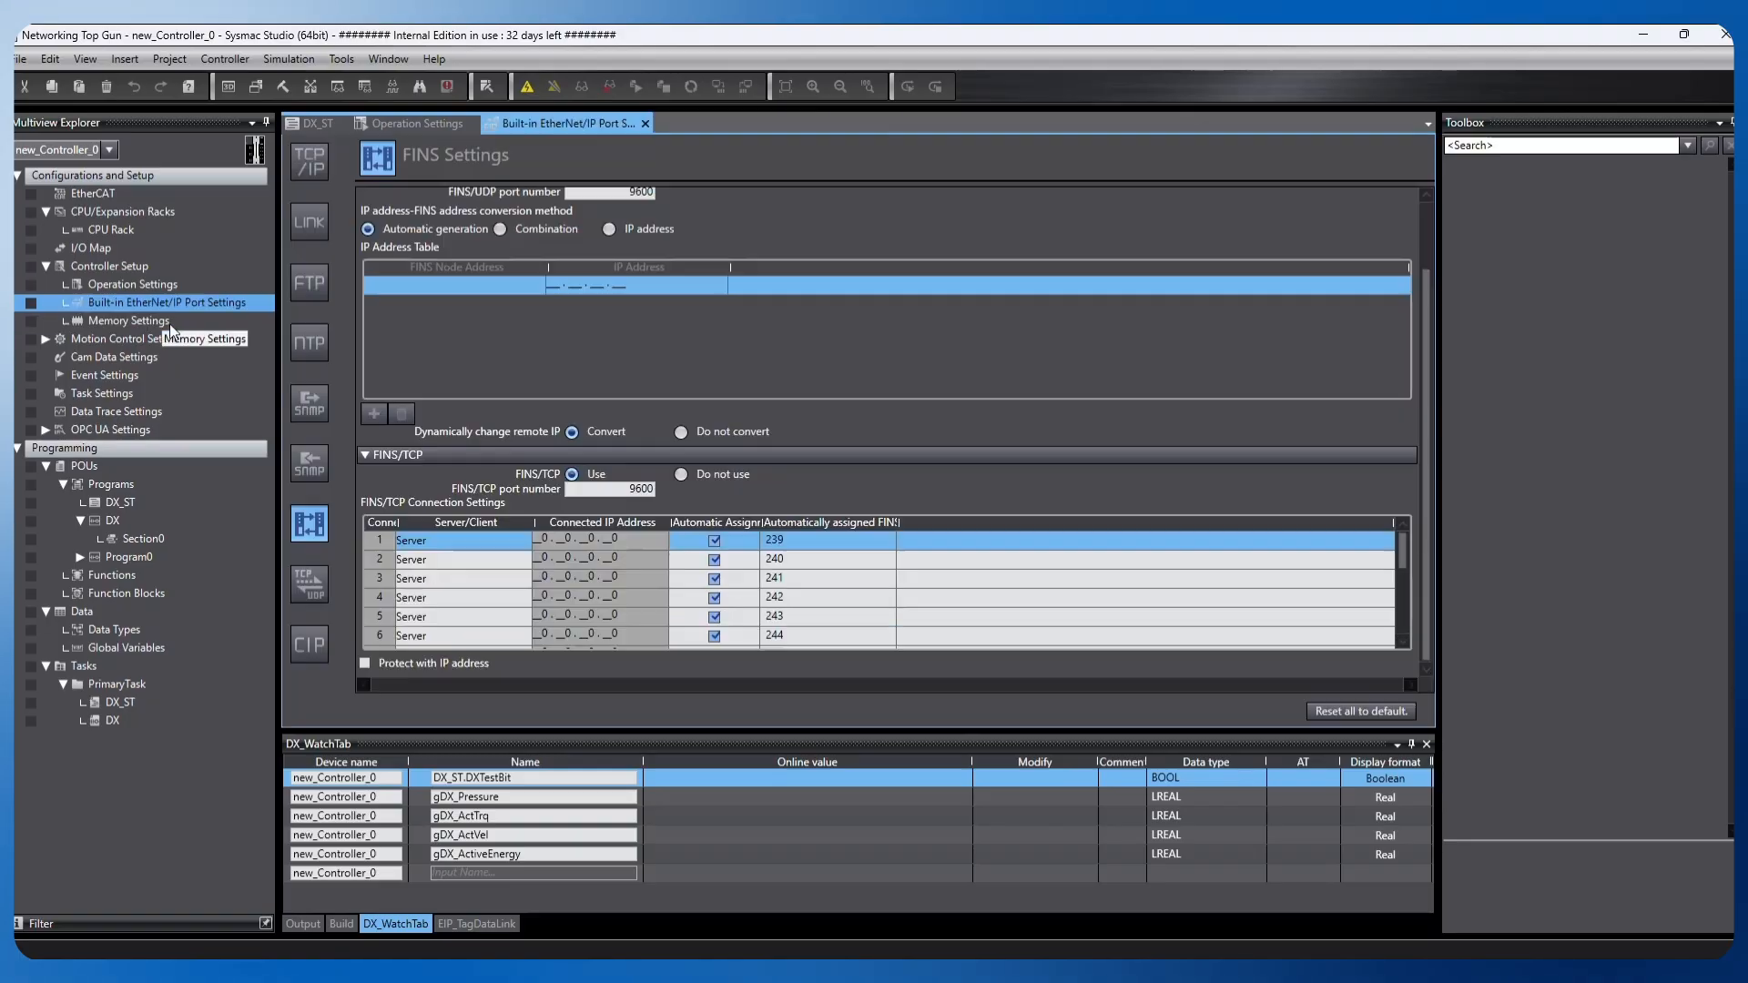
Step: Enable the DM area in the controller's Memory Settings for CJ-series Units
double_click(167, 323)
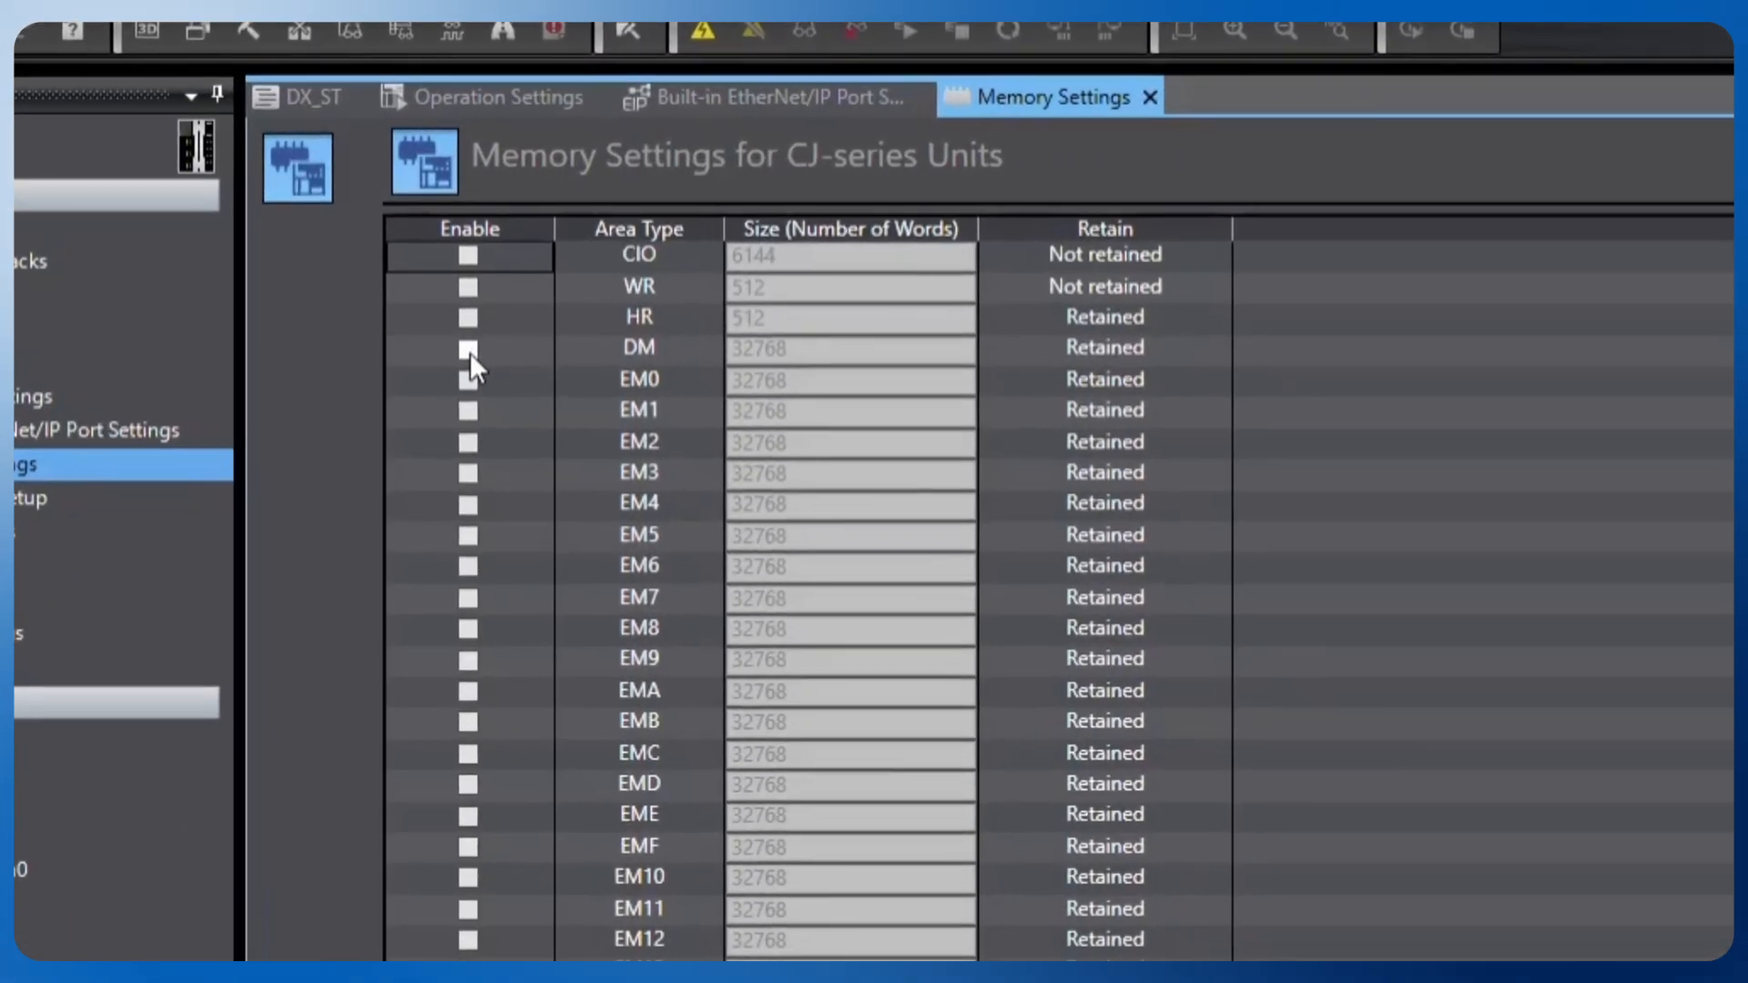
left_click(470, 353)
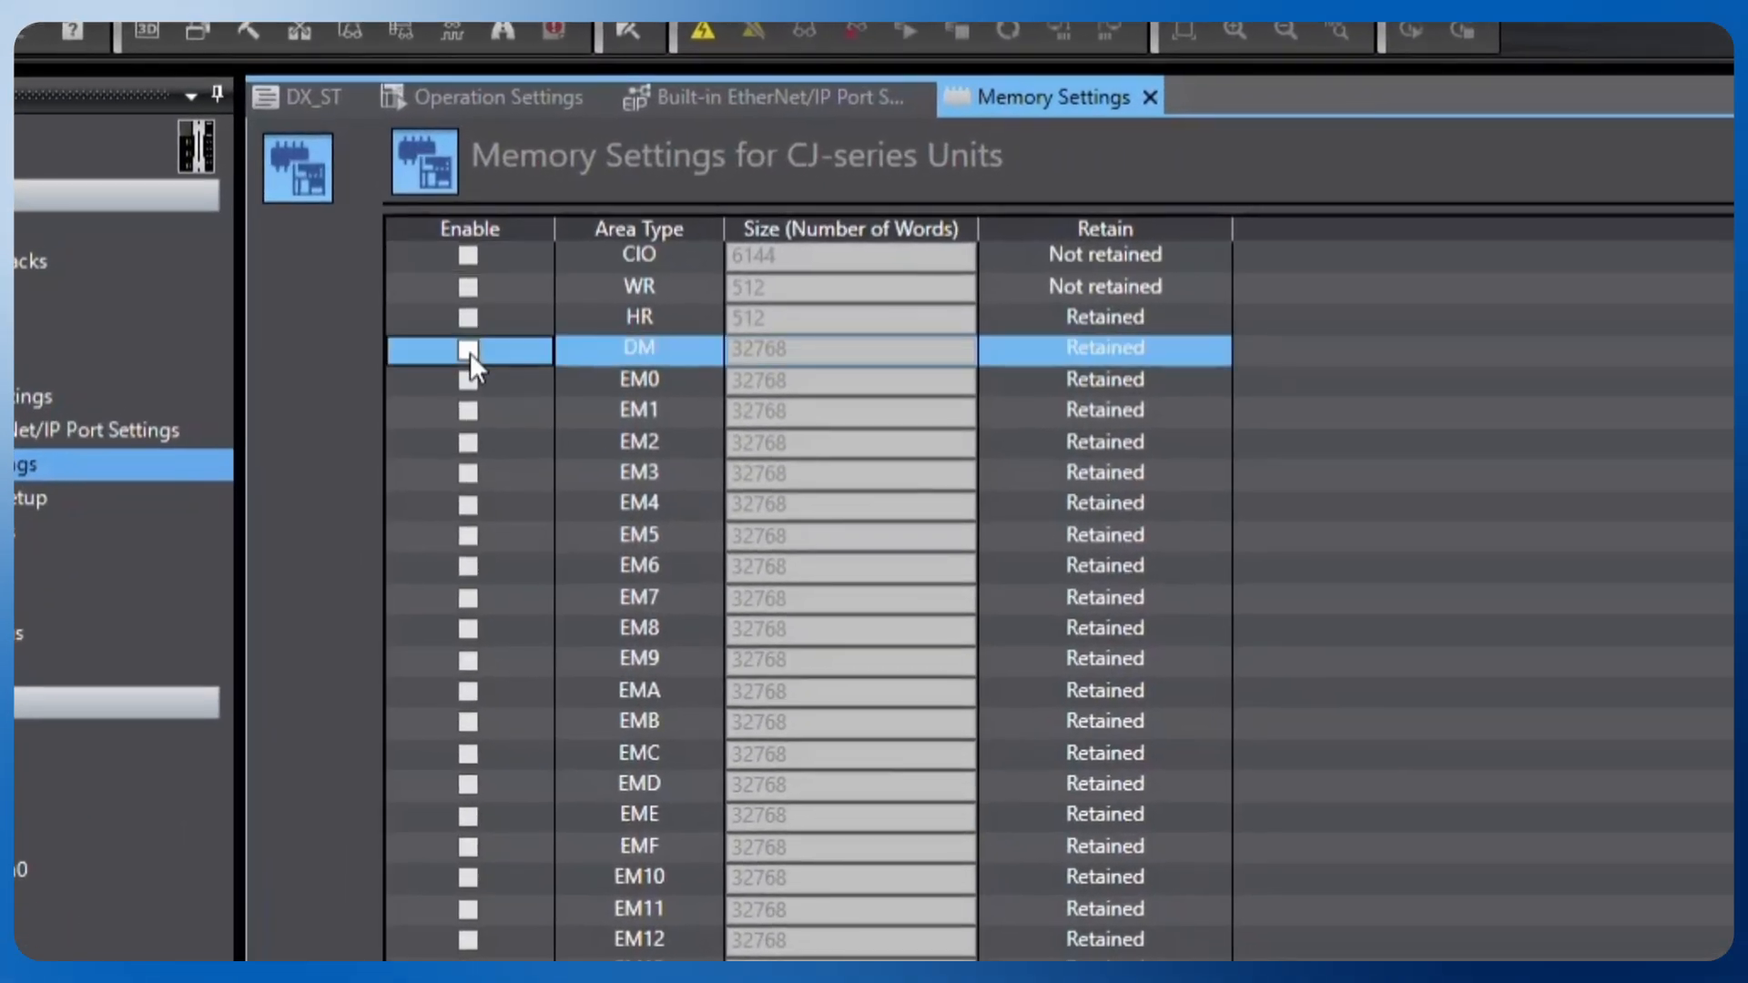
left_click(469, 352)
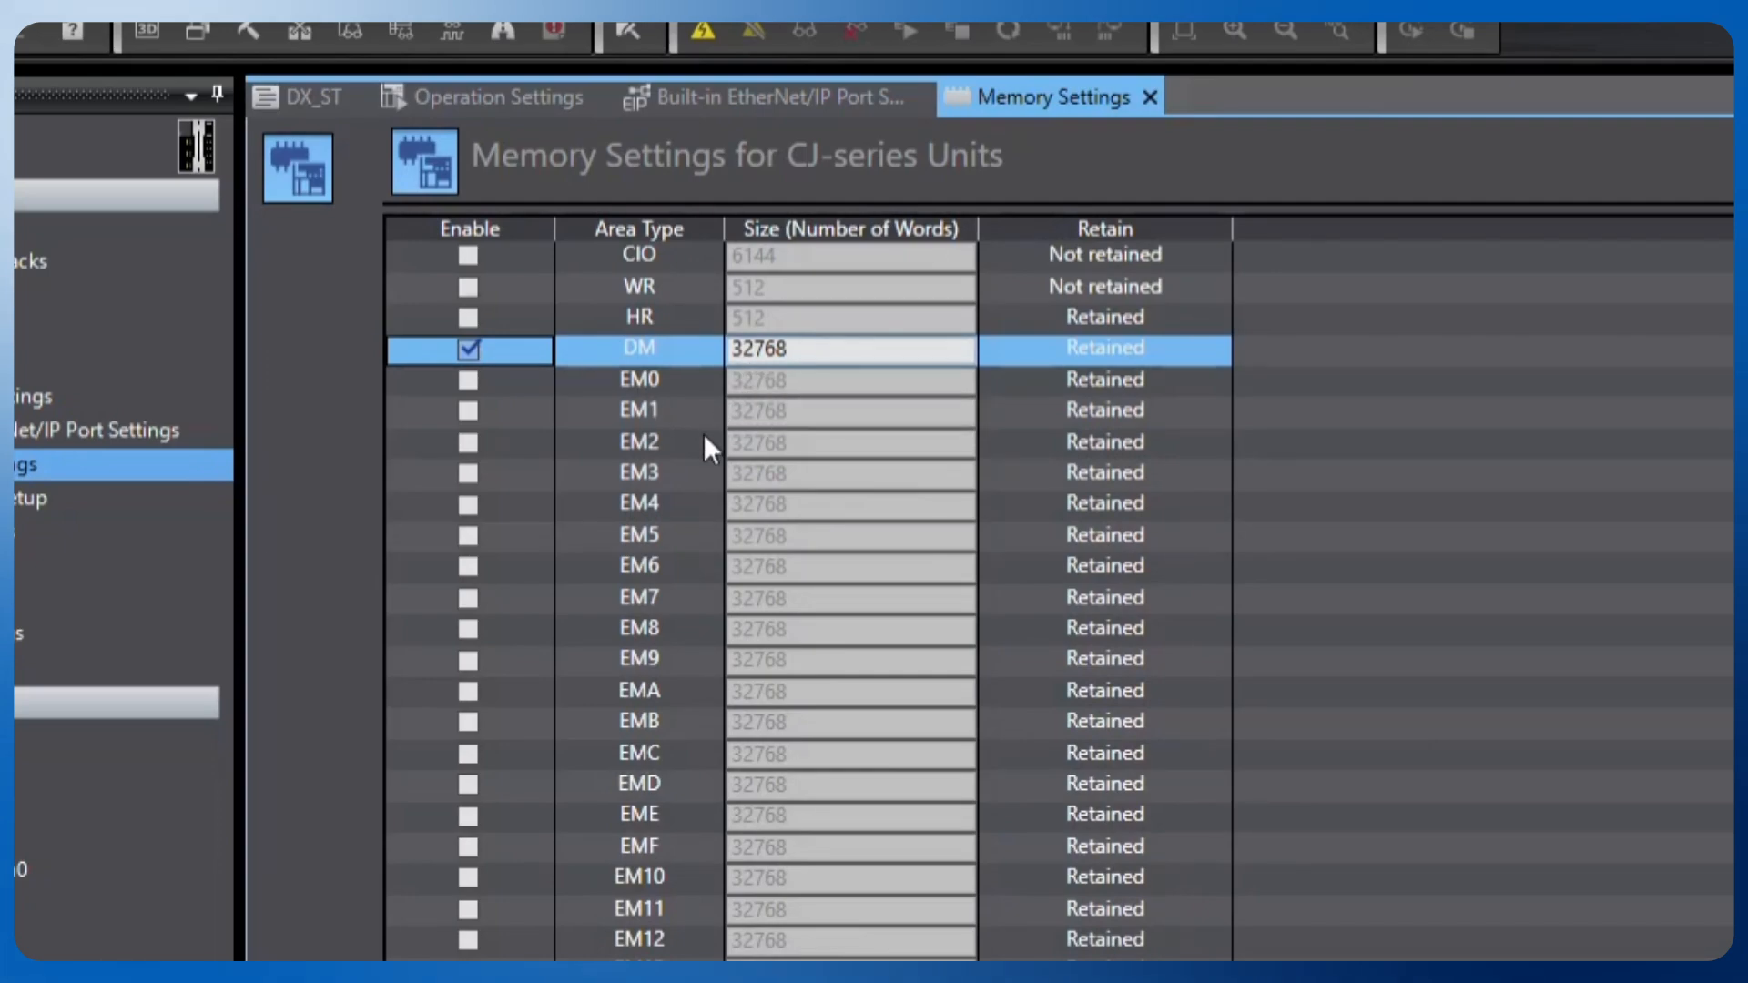
Step: Go from gDX_Pressure in the DX_ST program to its global variable entry and set its AT address to %D0
left_click(314, 98)
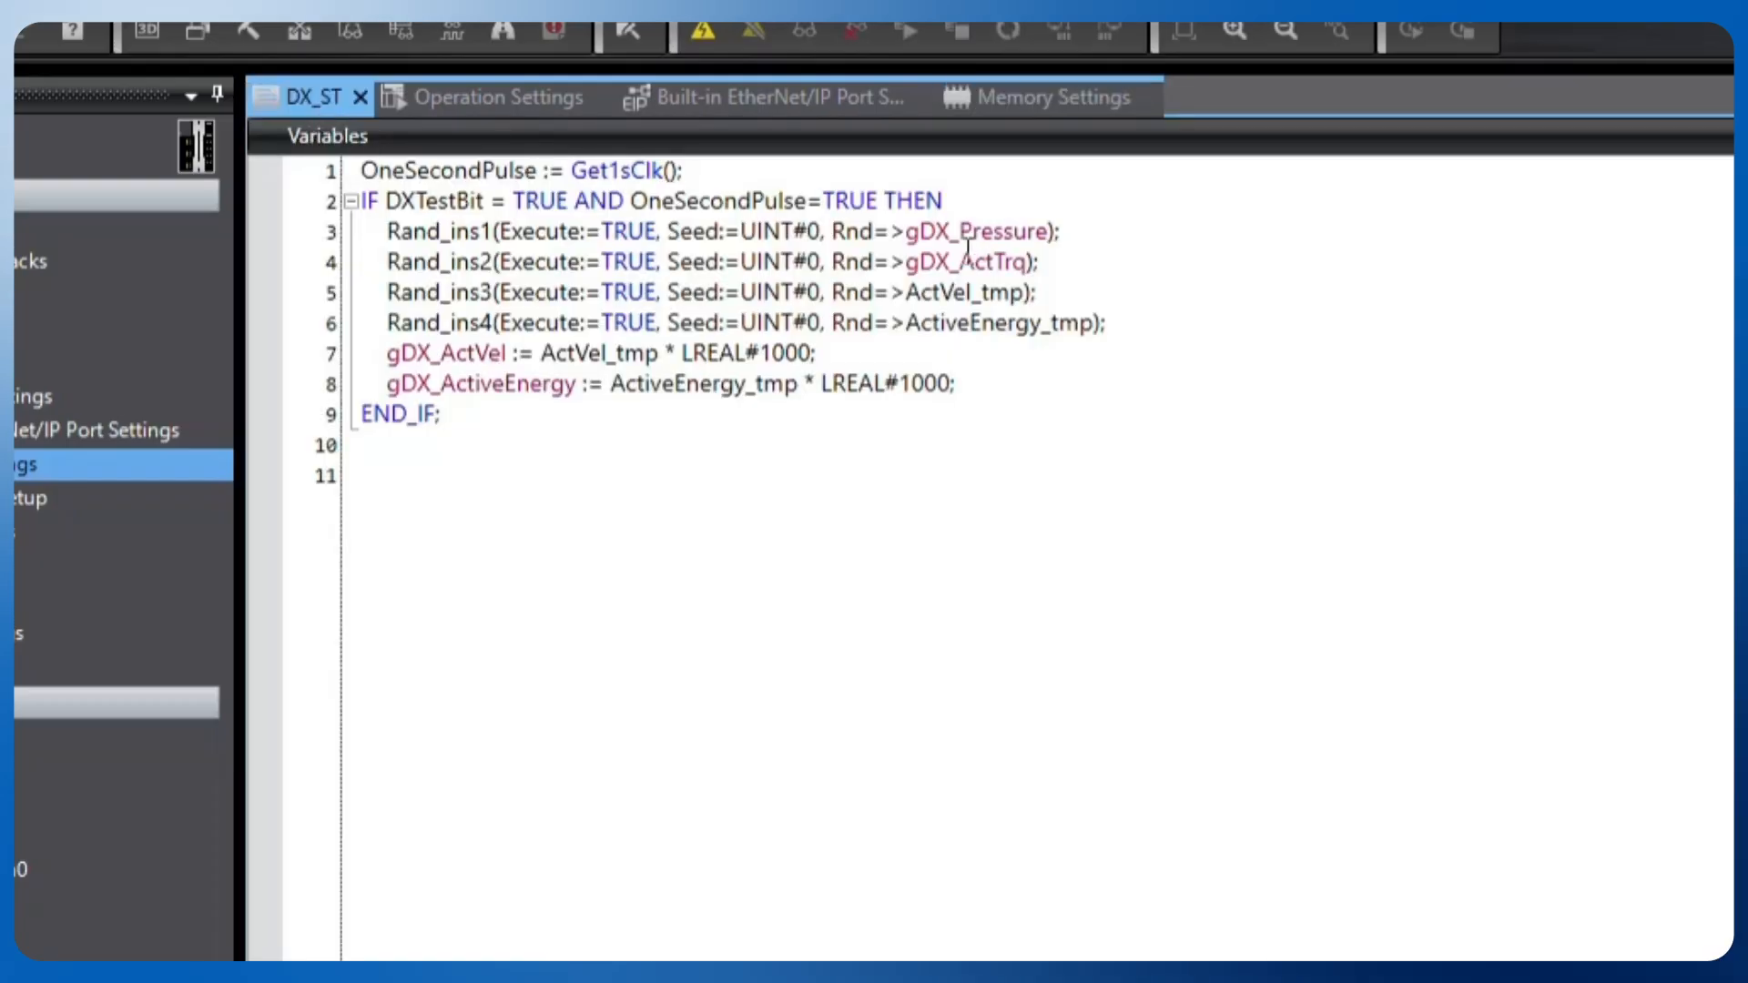
left_click_drag(906, 233, 1047, 233)
right_click(1035, 227)
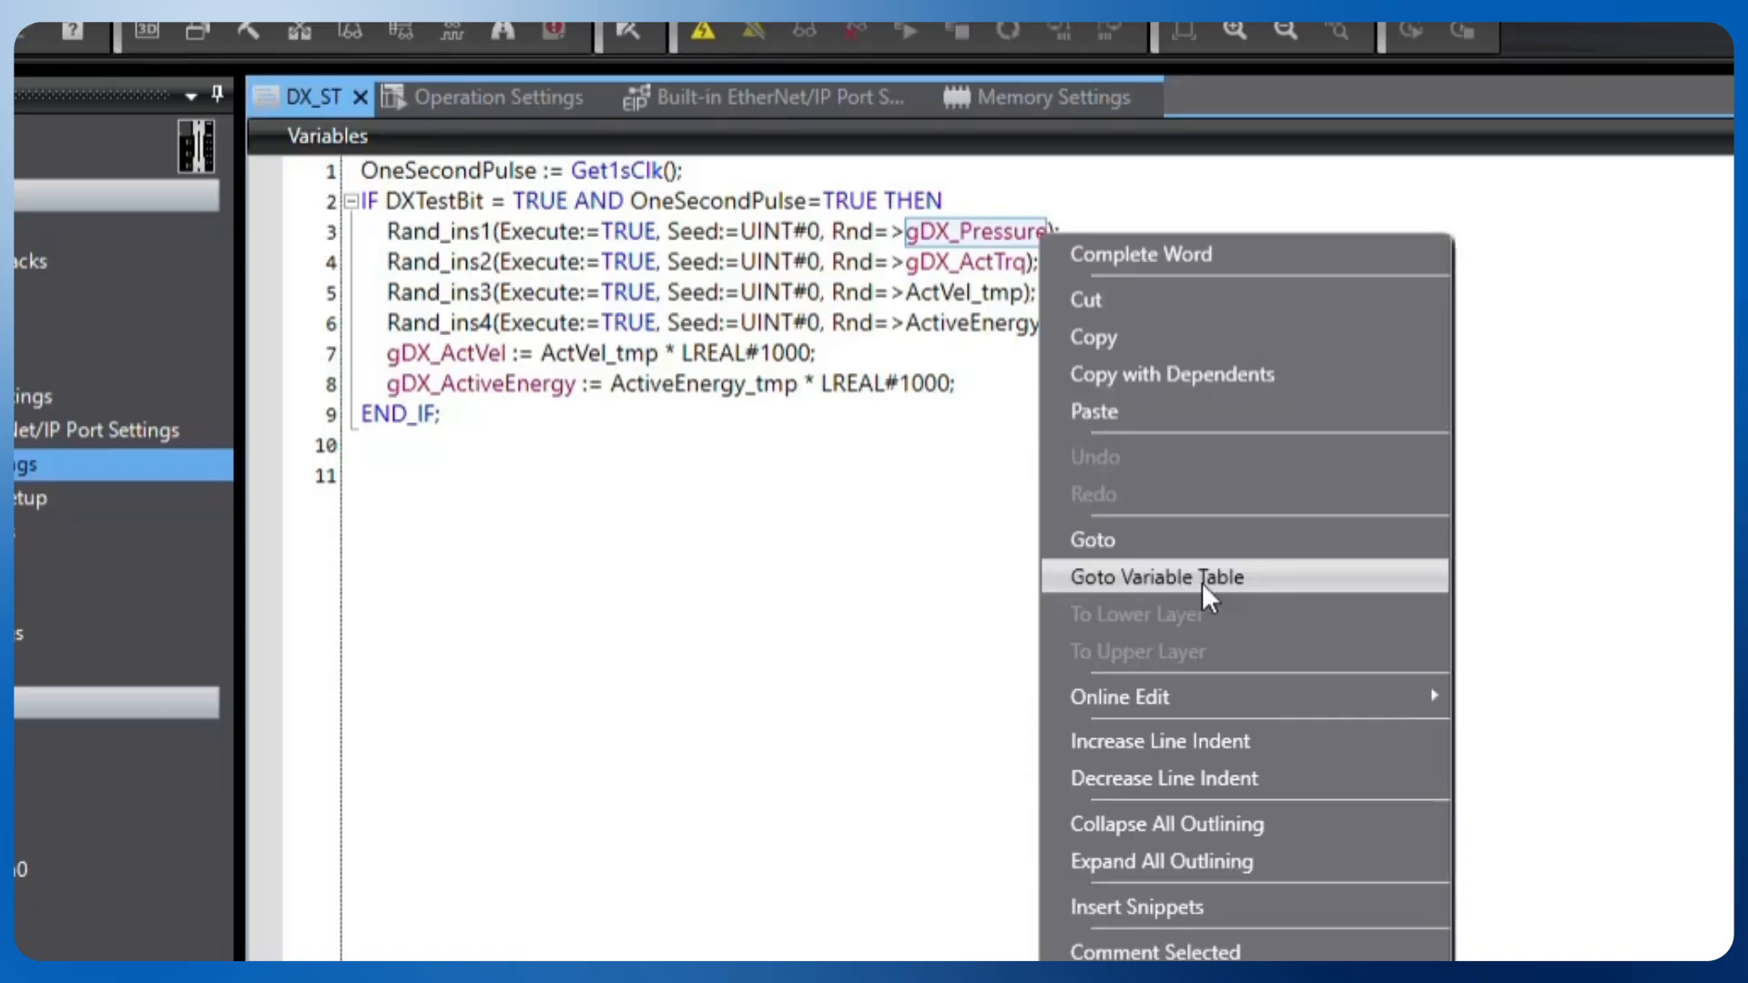
left_click(1278, 581)
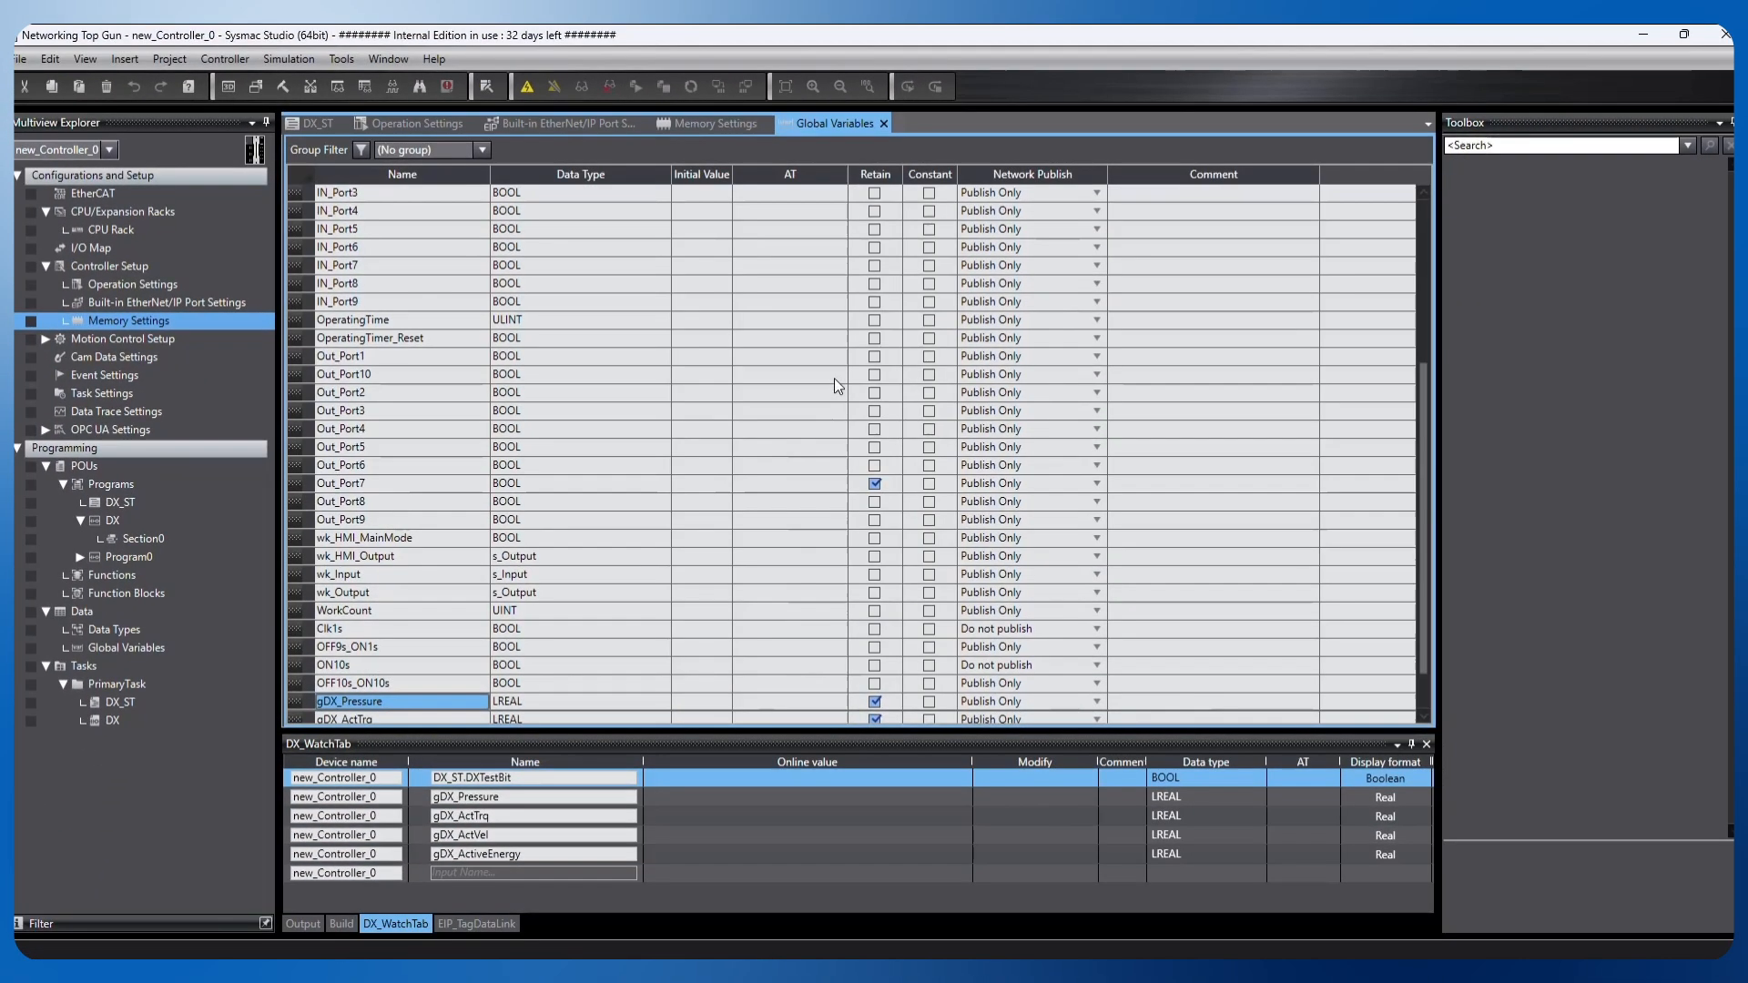
scroll(741, 433, "down", 1)
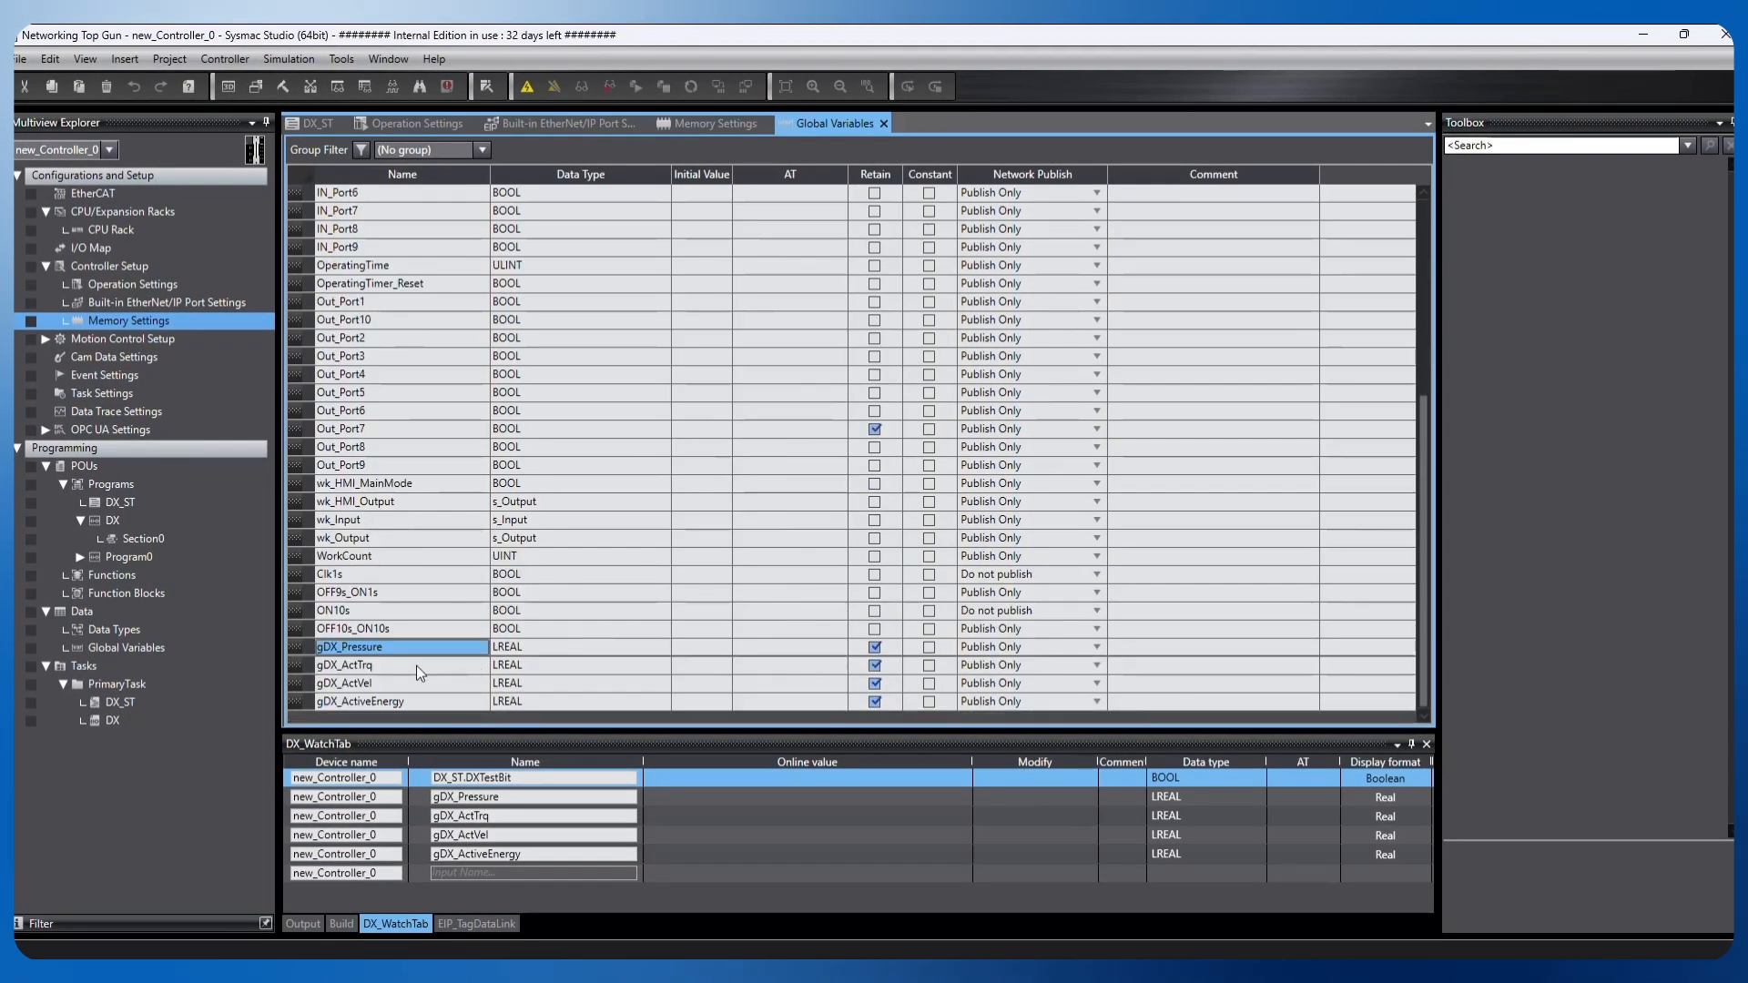
left_click(304, 647)
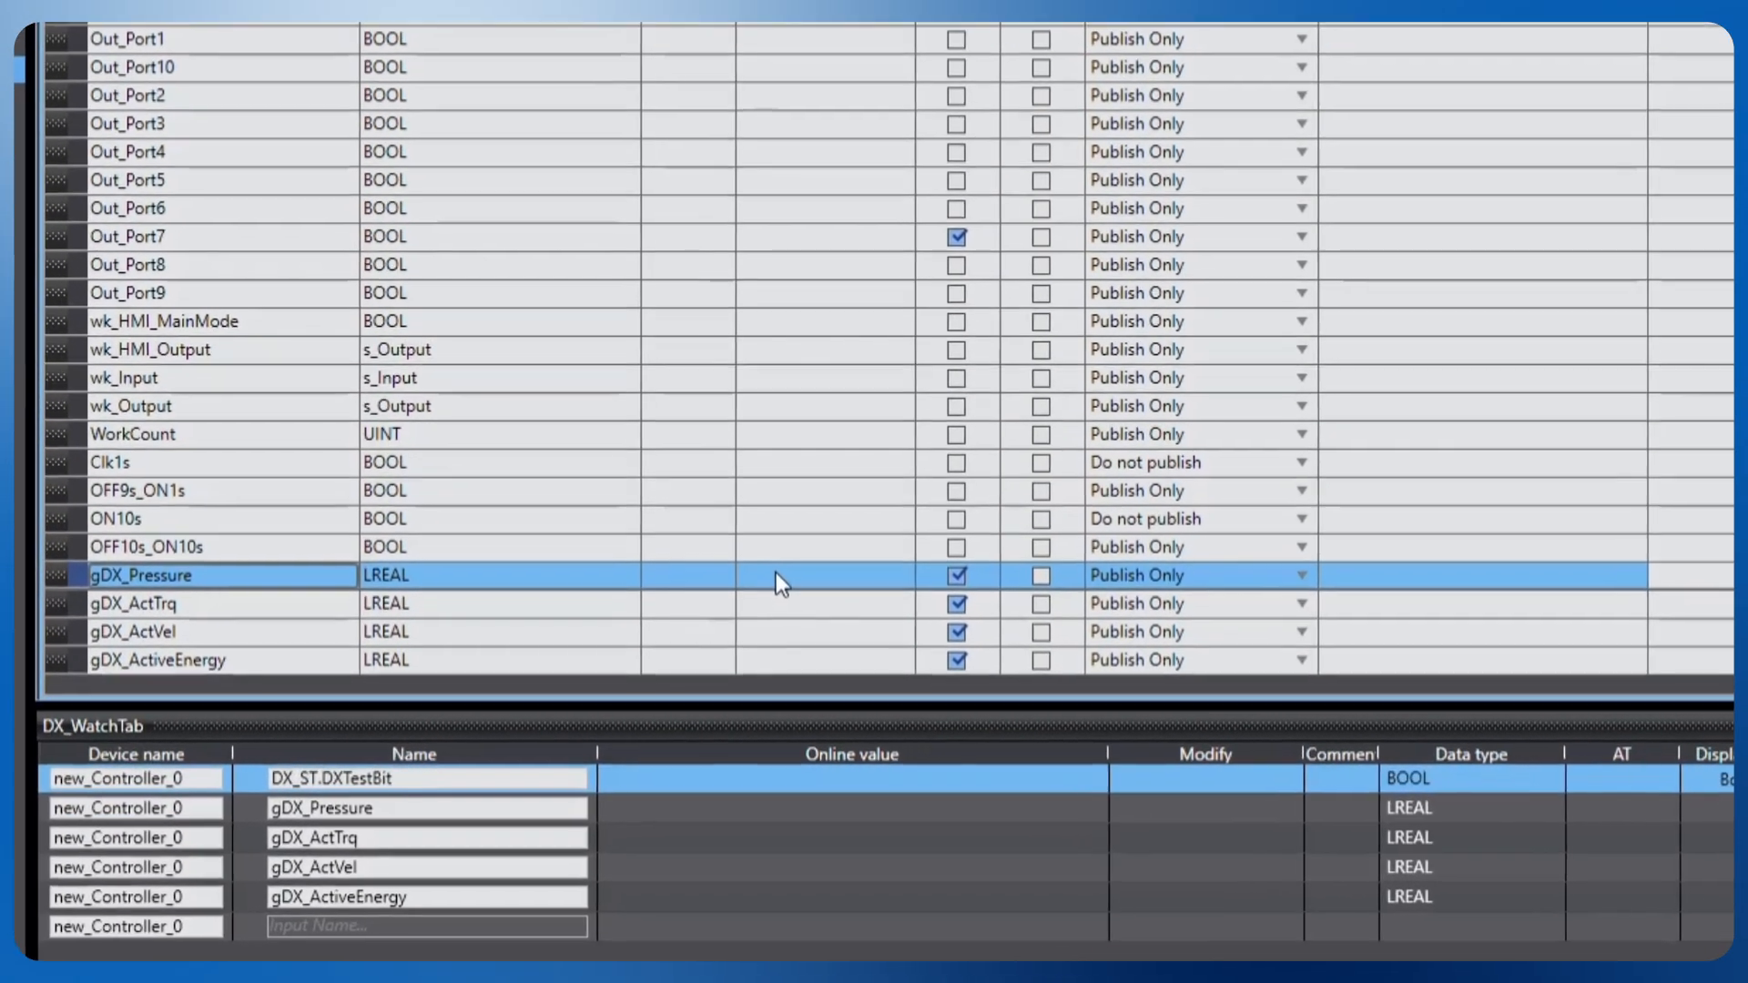
left_click(776, 573)
left_click(777, 574)
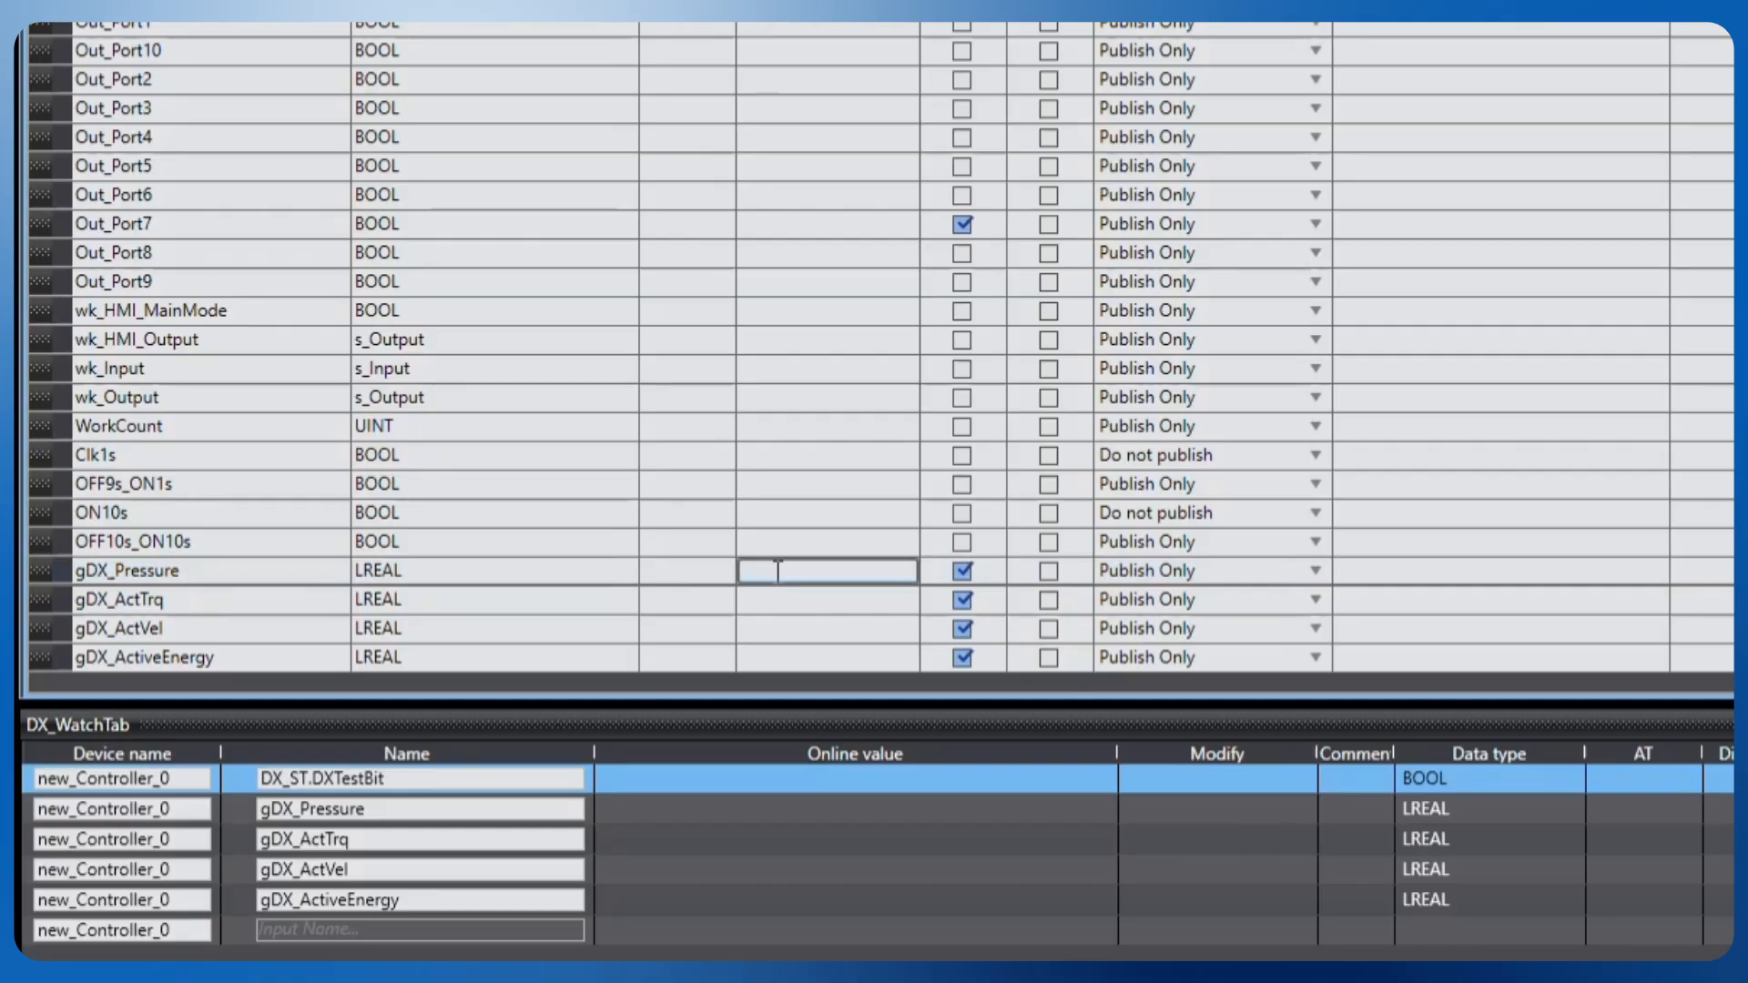
type("%D0")
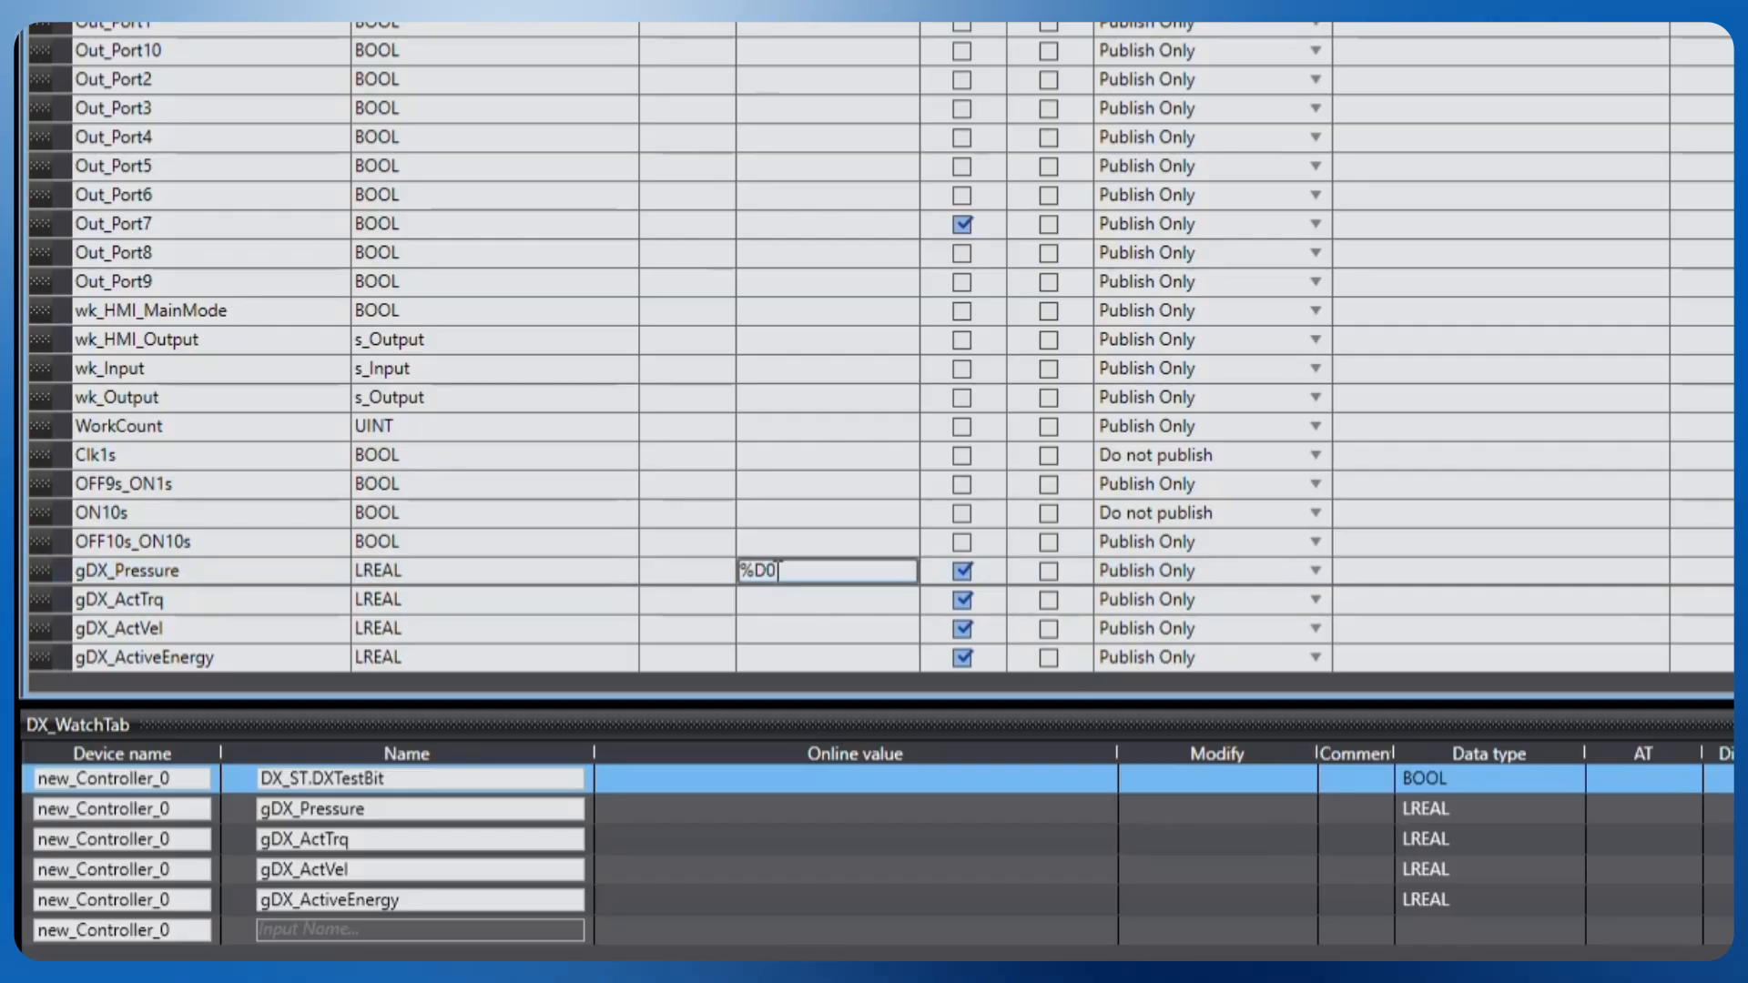
key("Return")
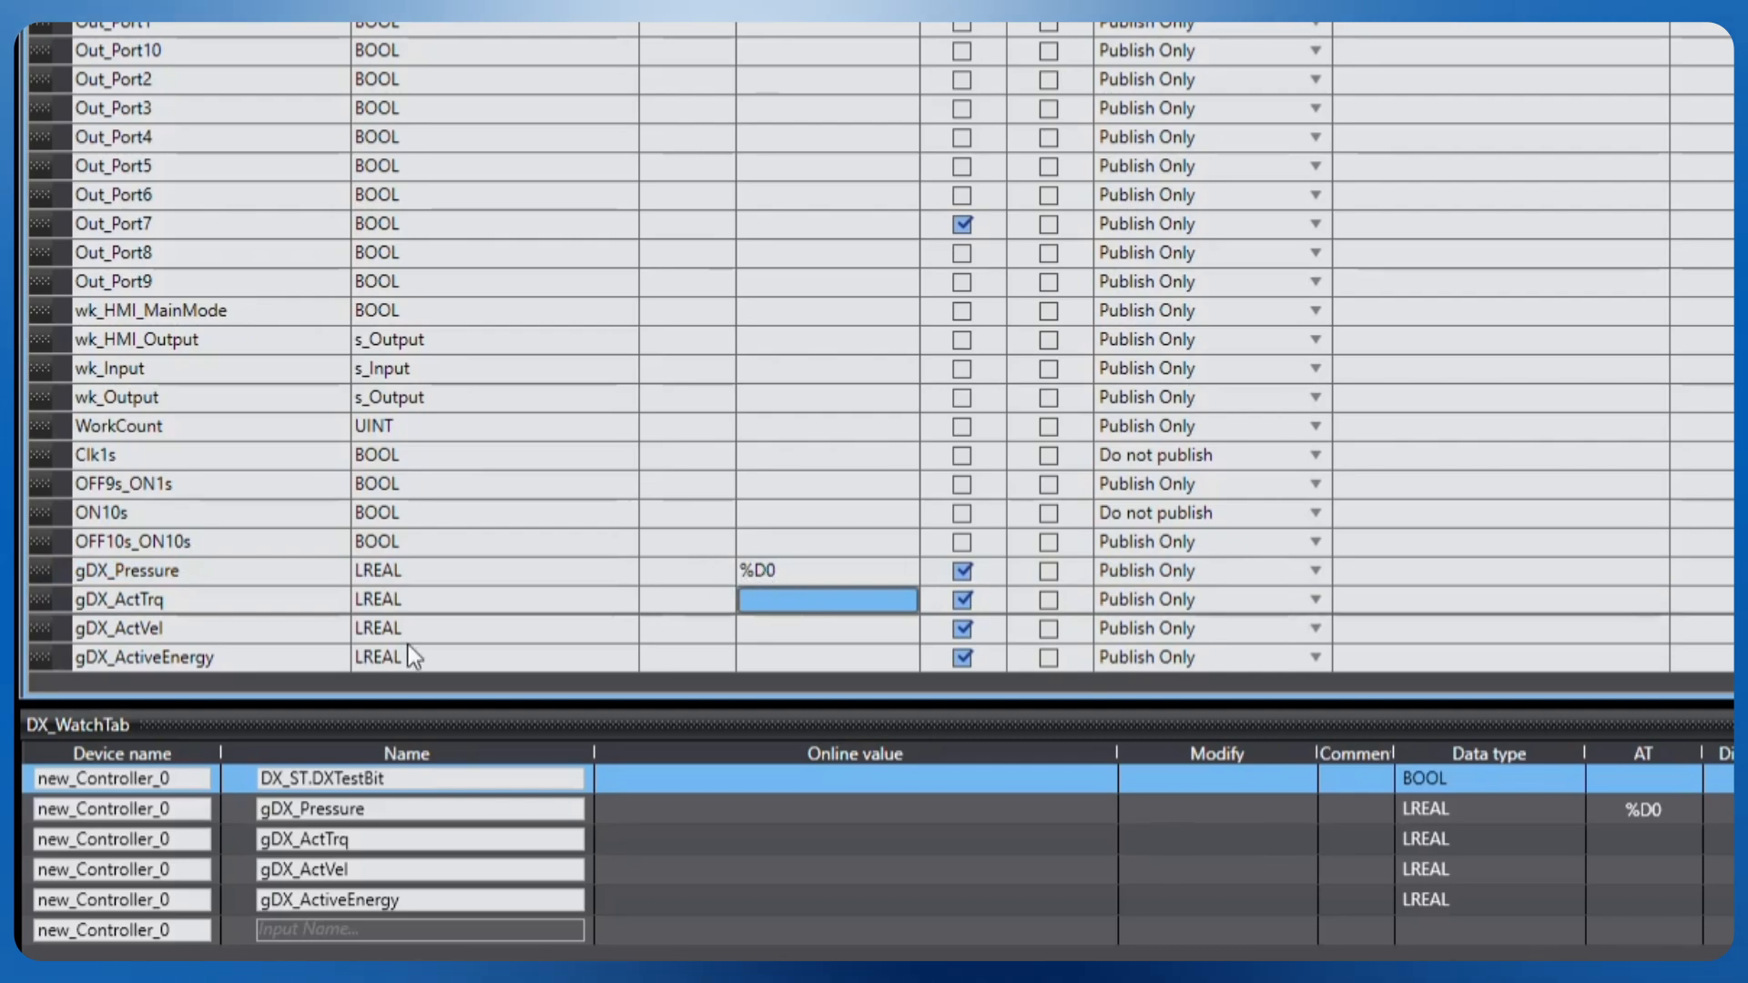
Step: Set the AT address of the gDX_ActTrq global variable to %D8
left_click(66, 601)
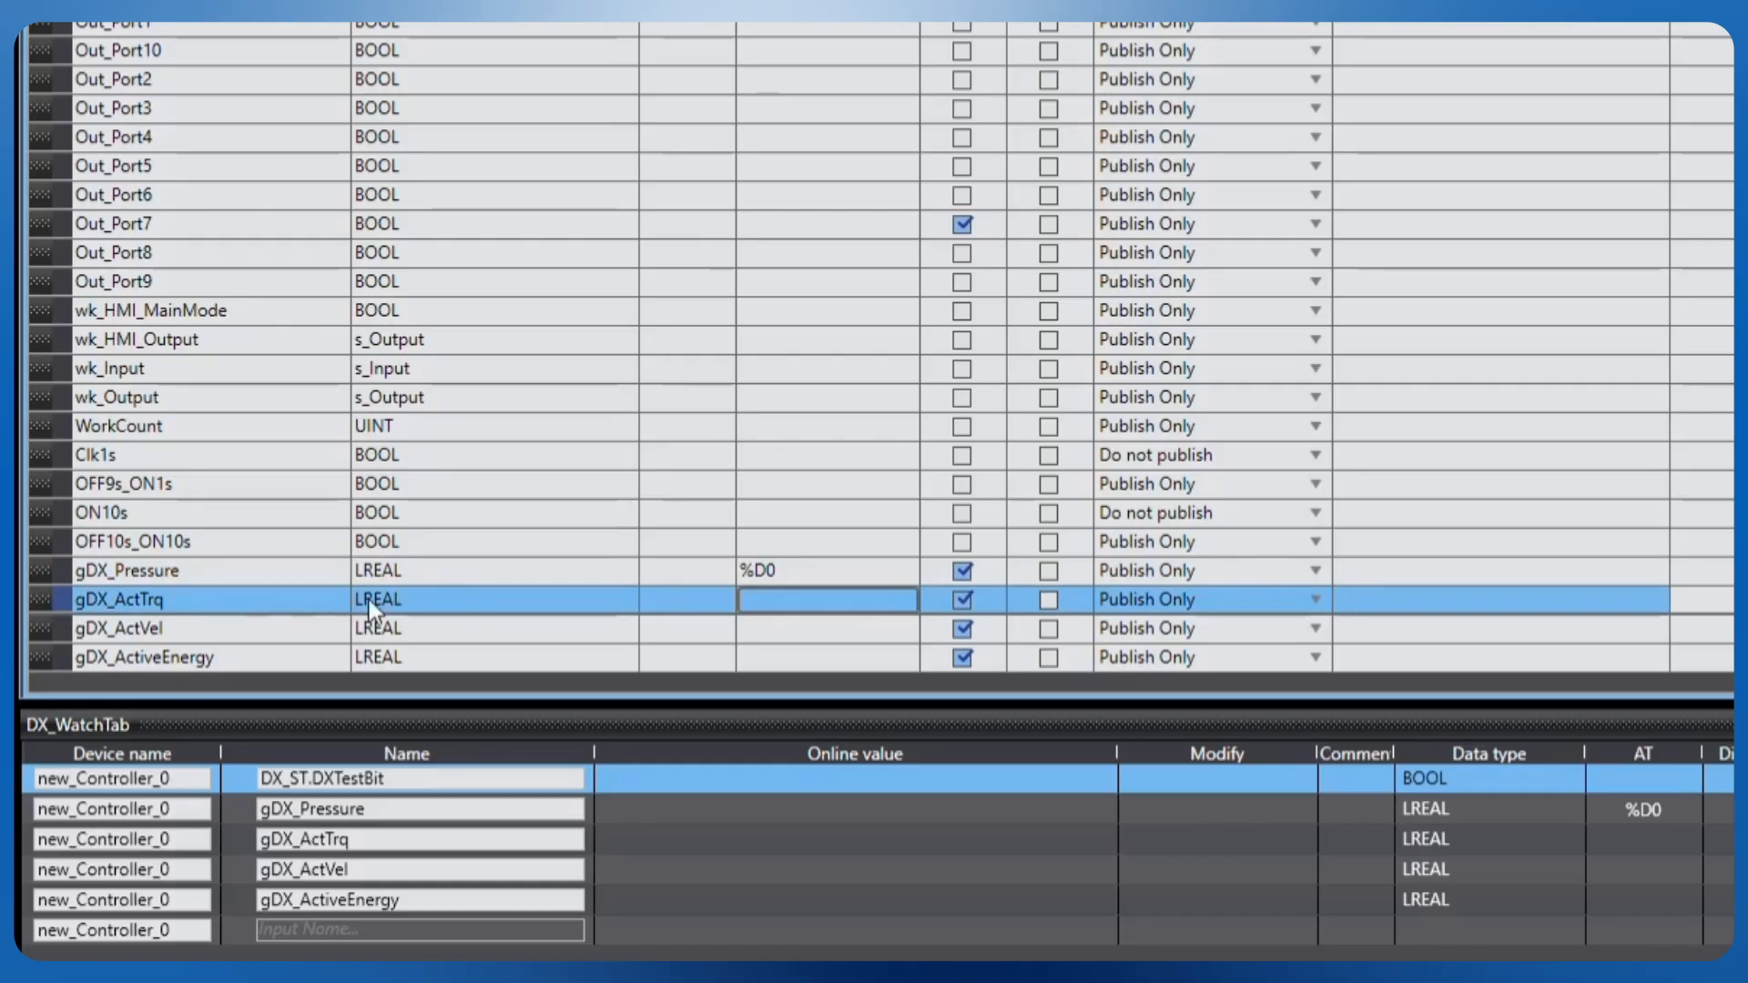
left_click(783, 600)
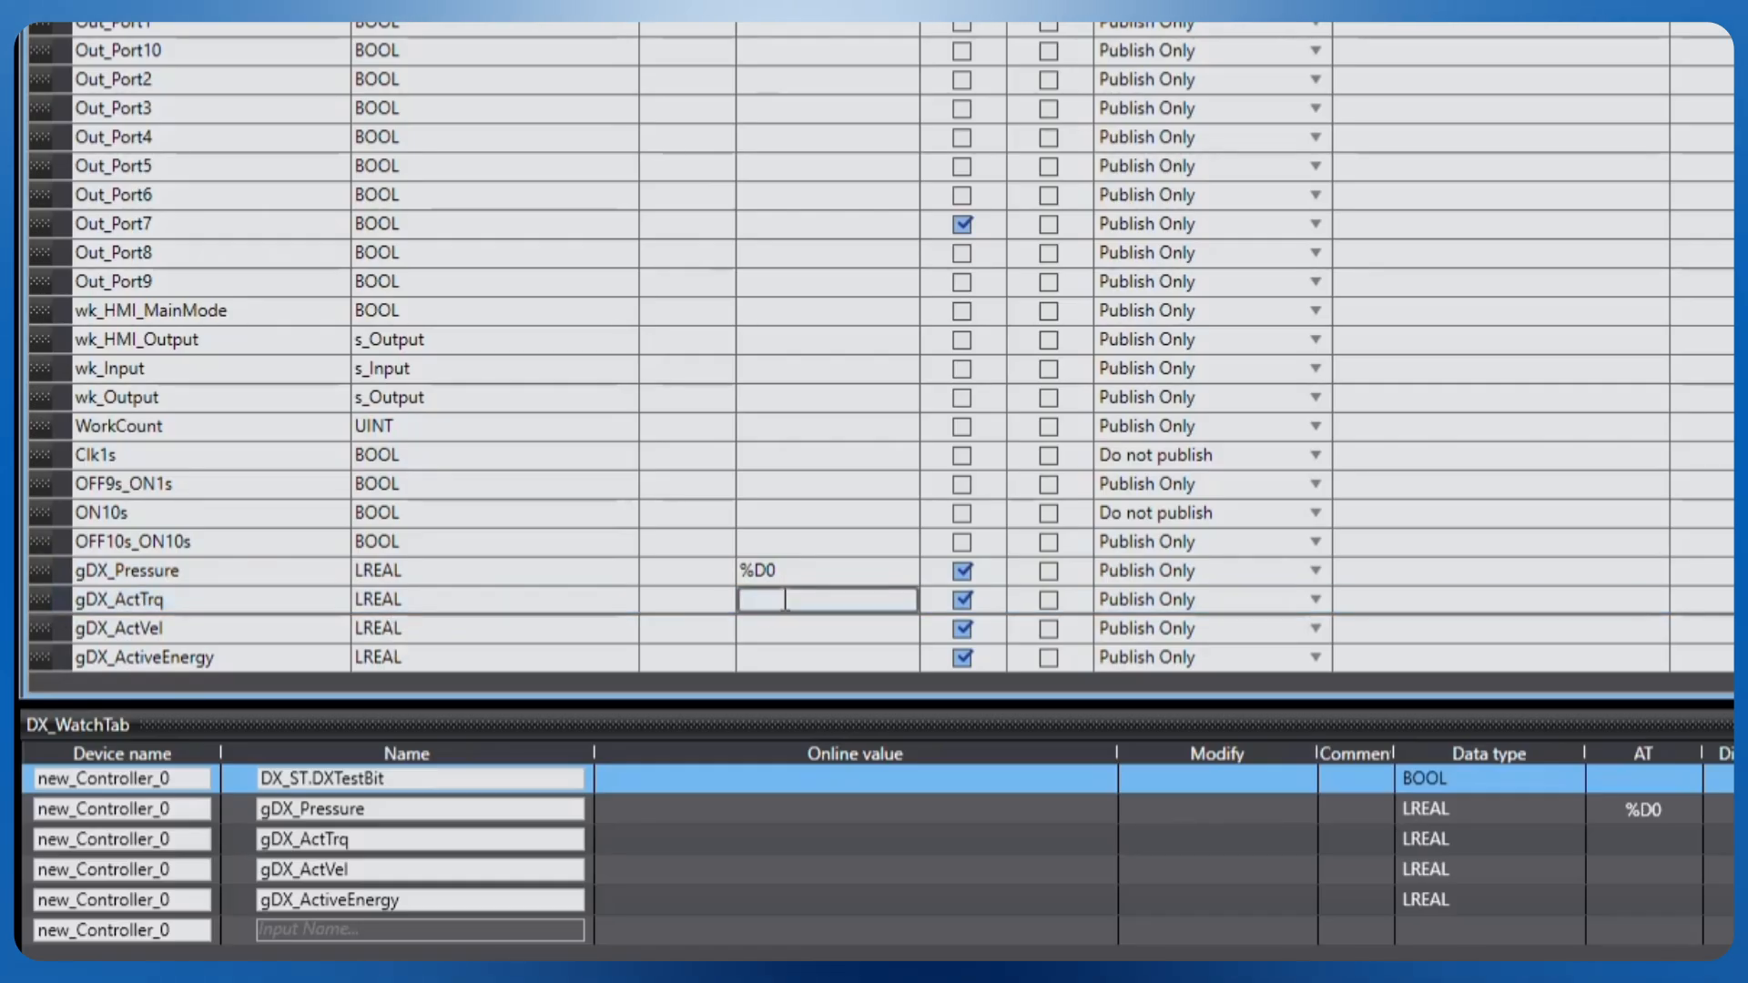
type("%D8")
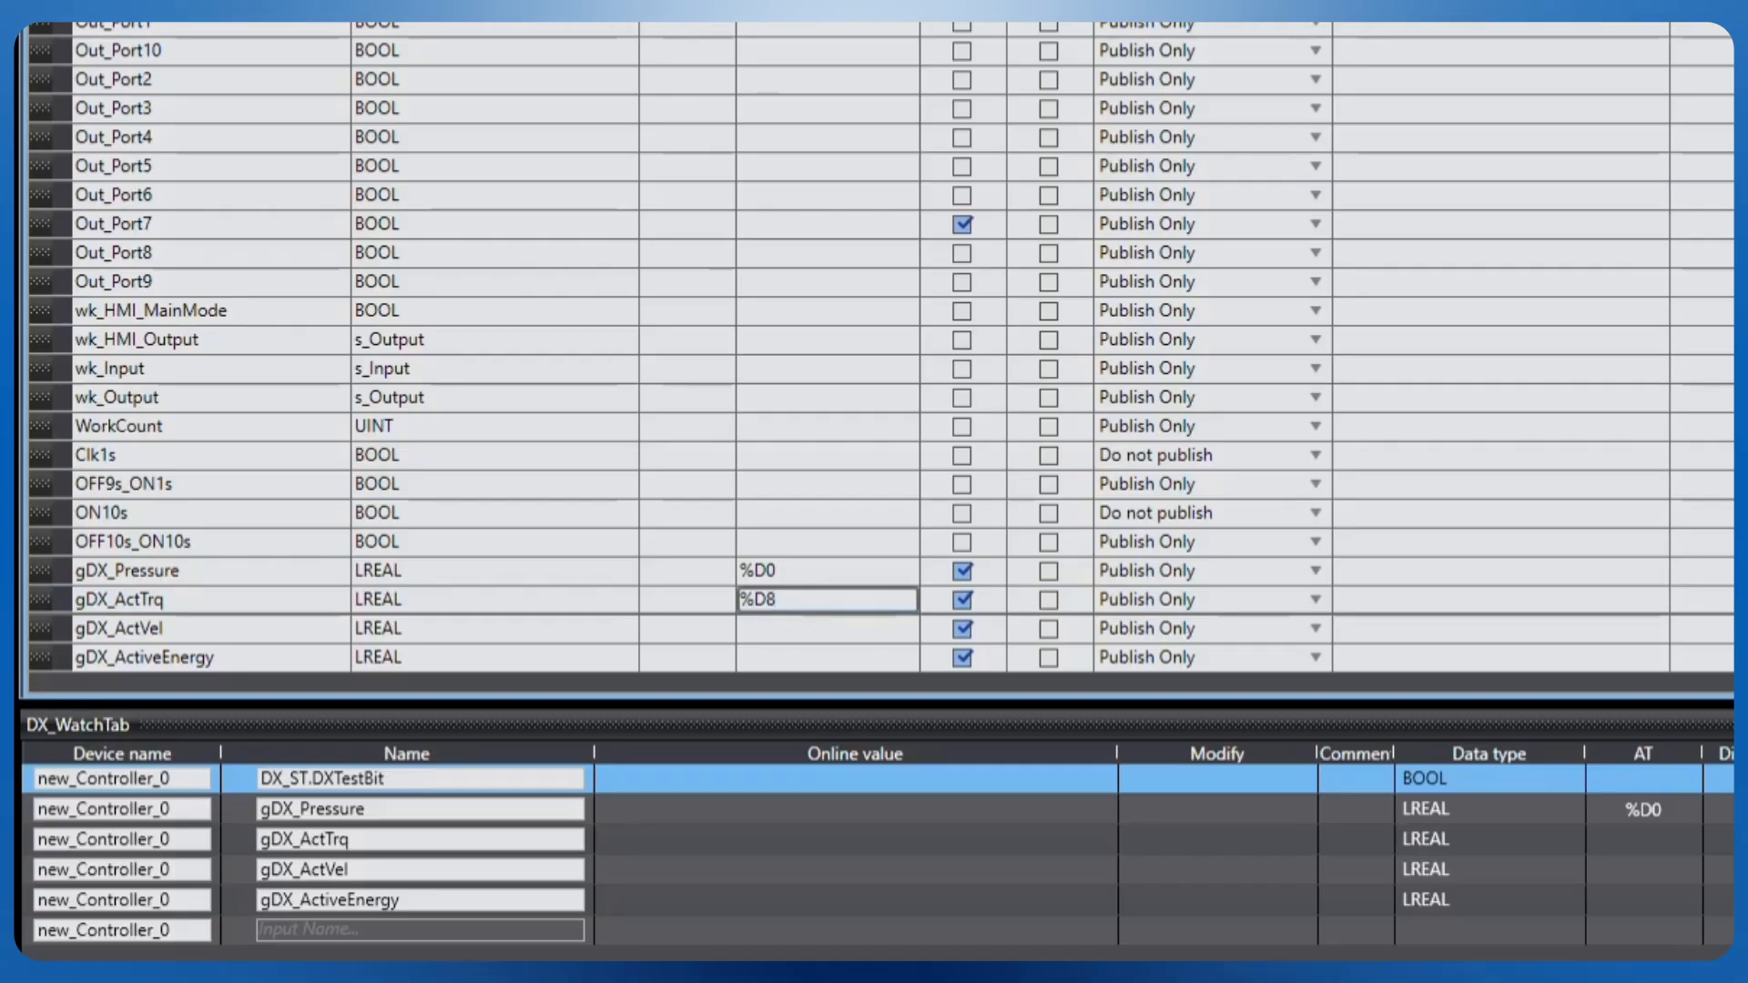
key("Return")
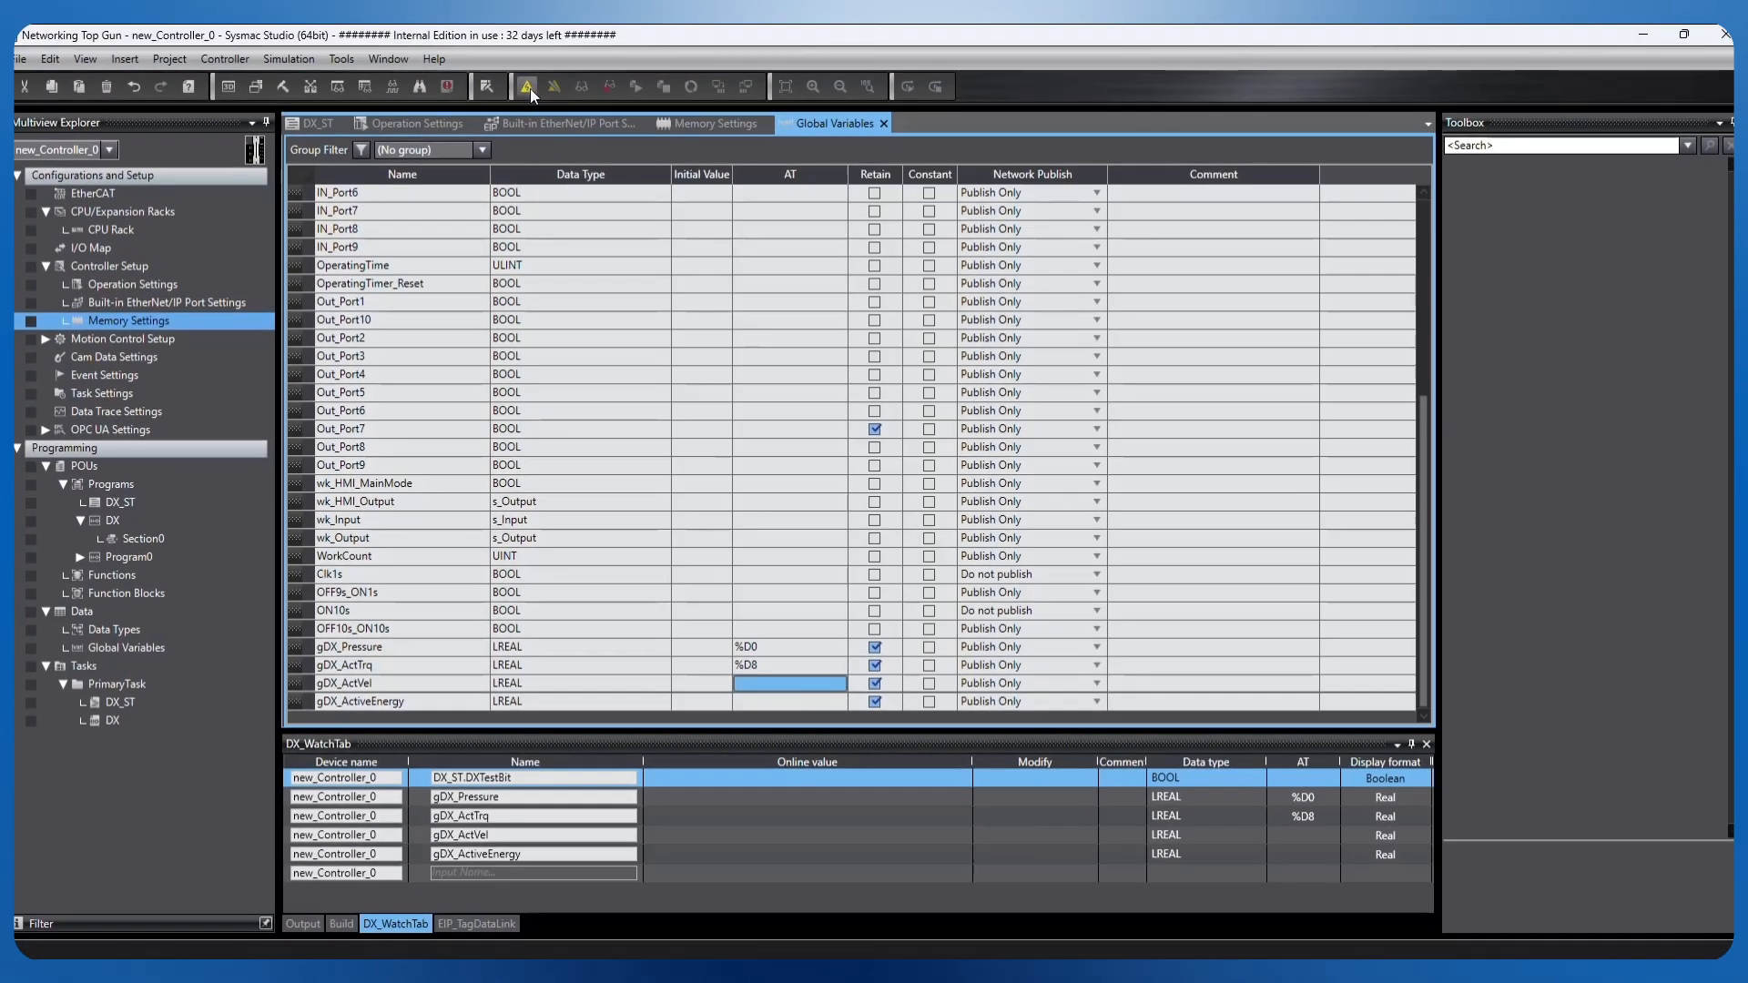
Step: Go online and transfer the changed project data to the controller without the EtherNet/IP connection settings, returning it to RUN mode
left_click(524, 77)
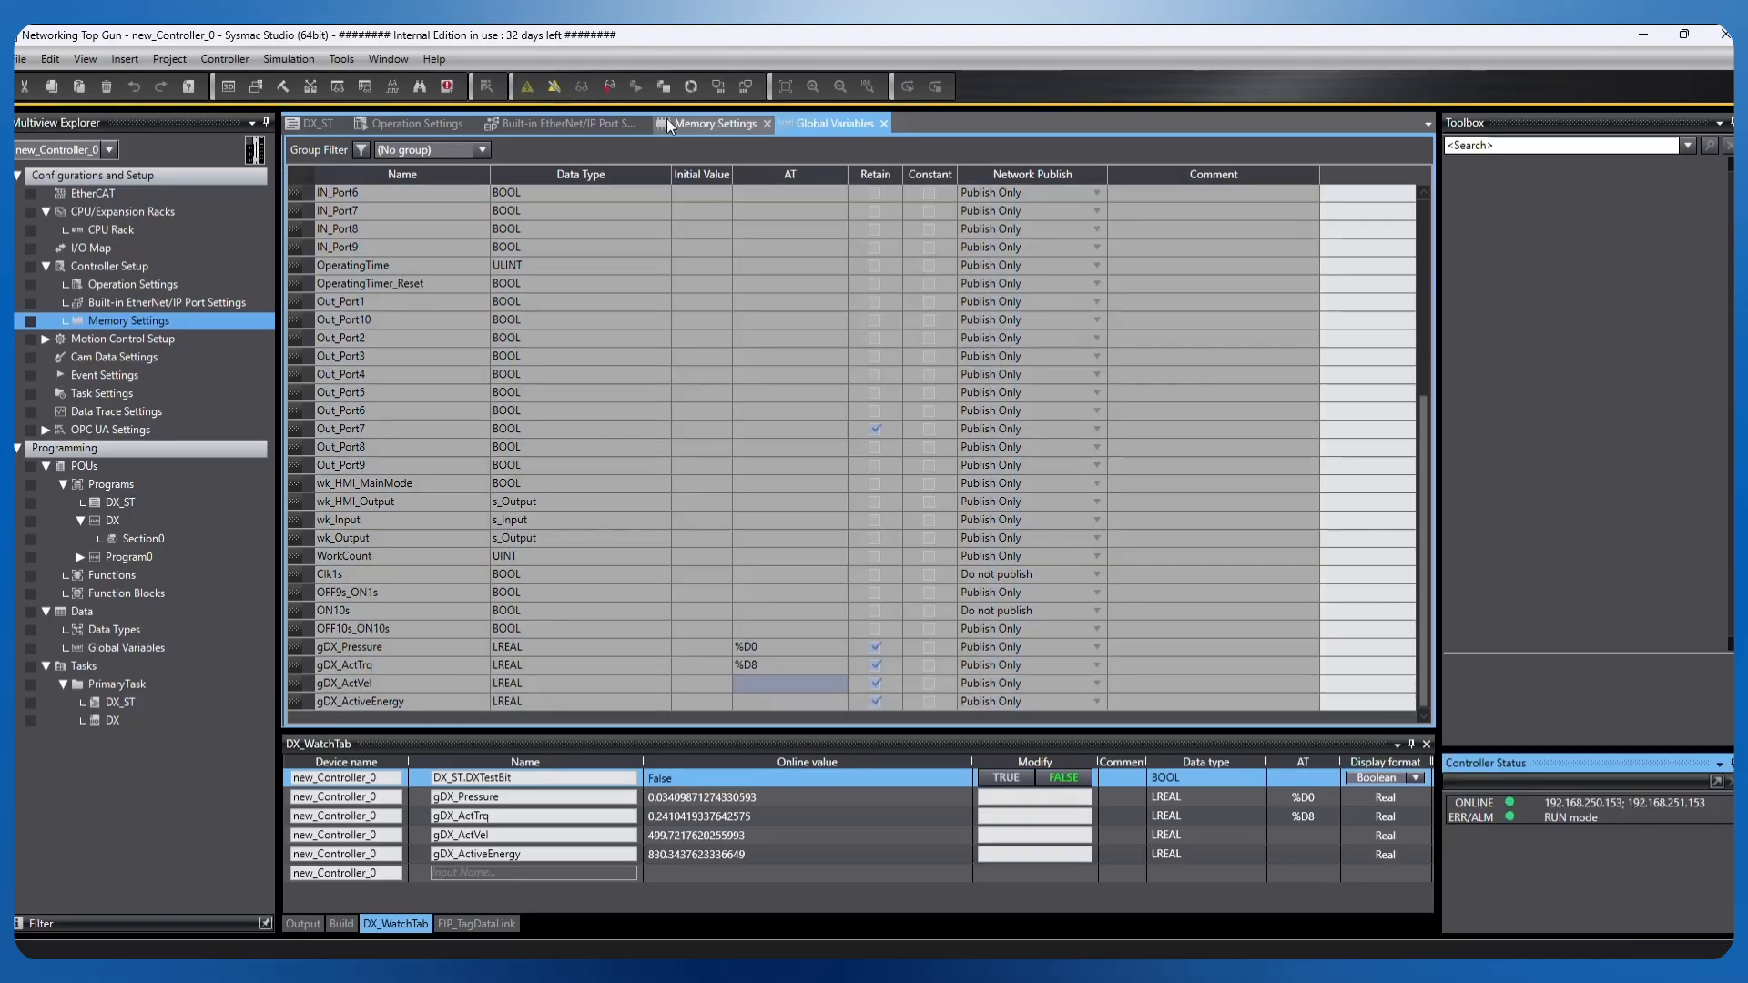
left_click(691, 85)
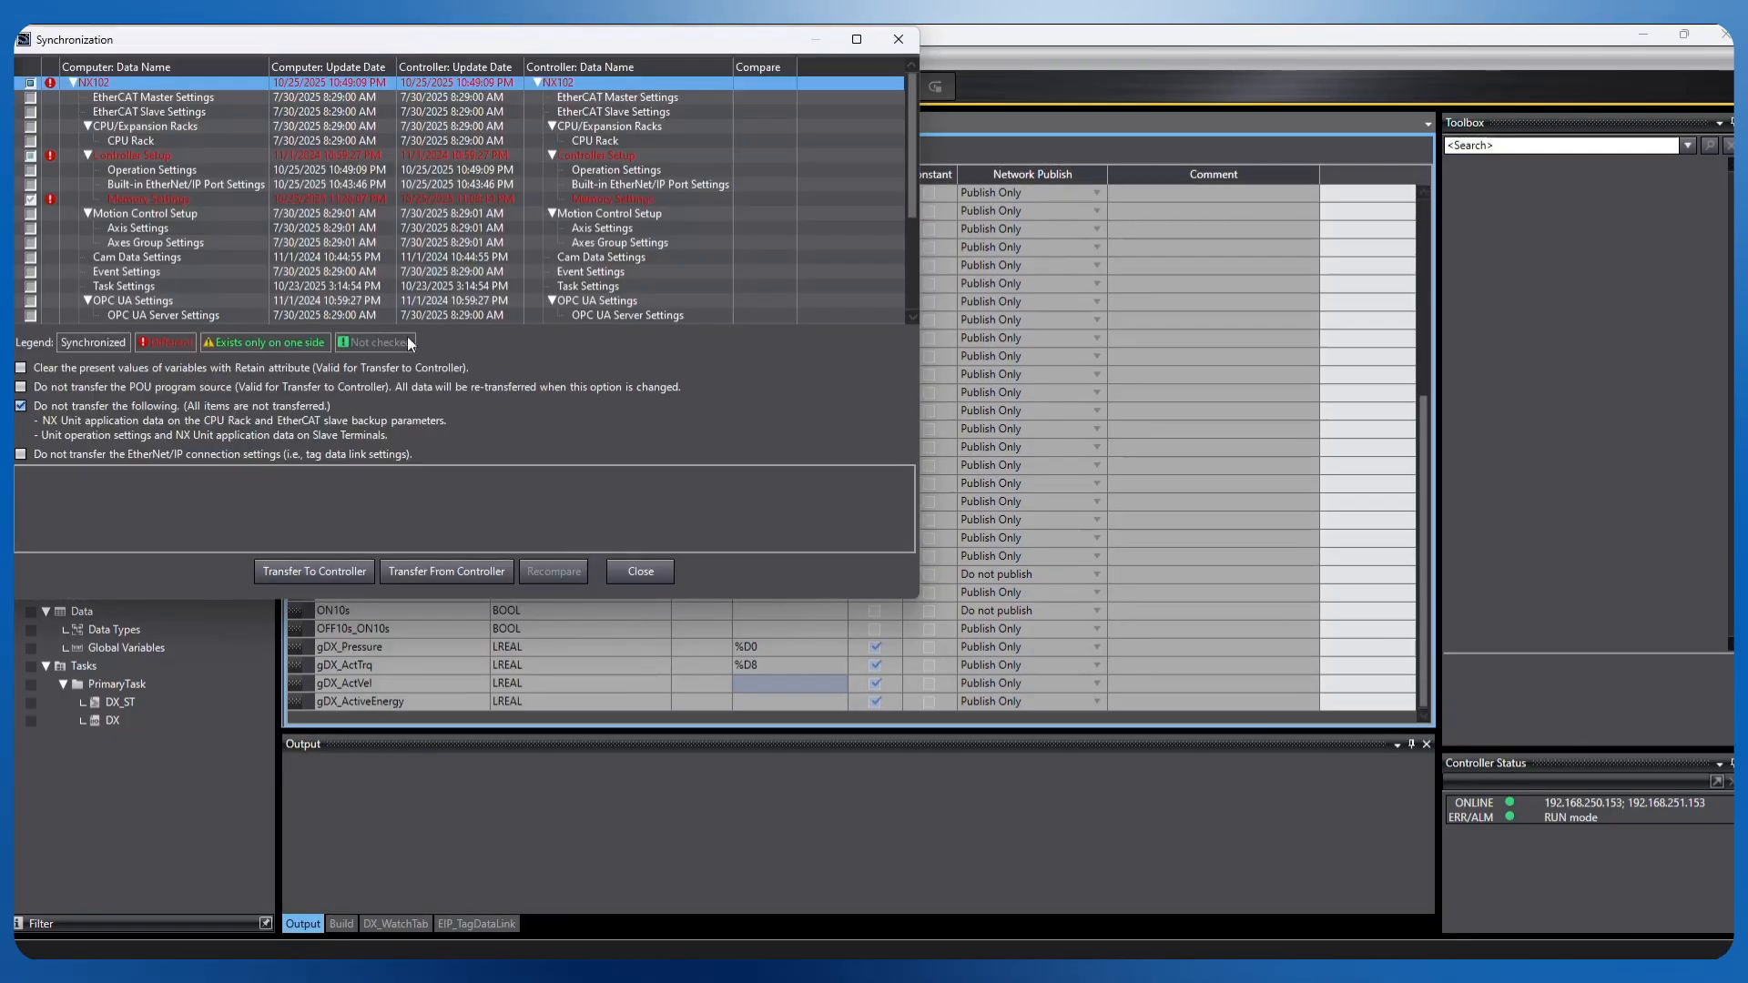
left_click(254, 461)
left_click(315, 570)
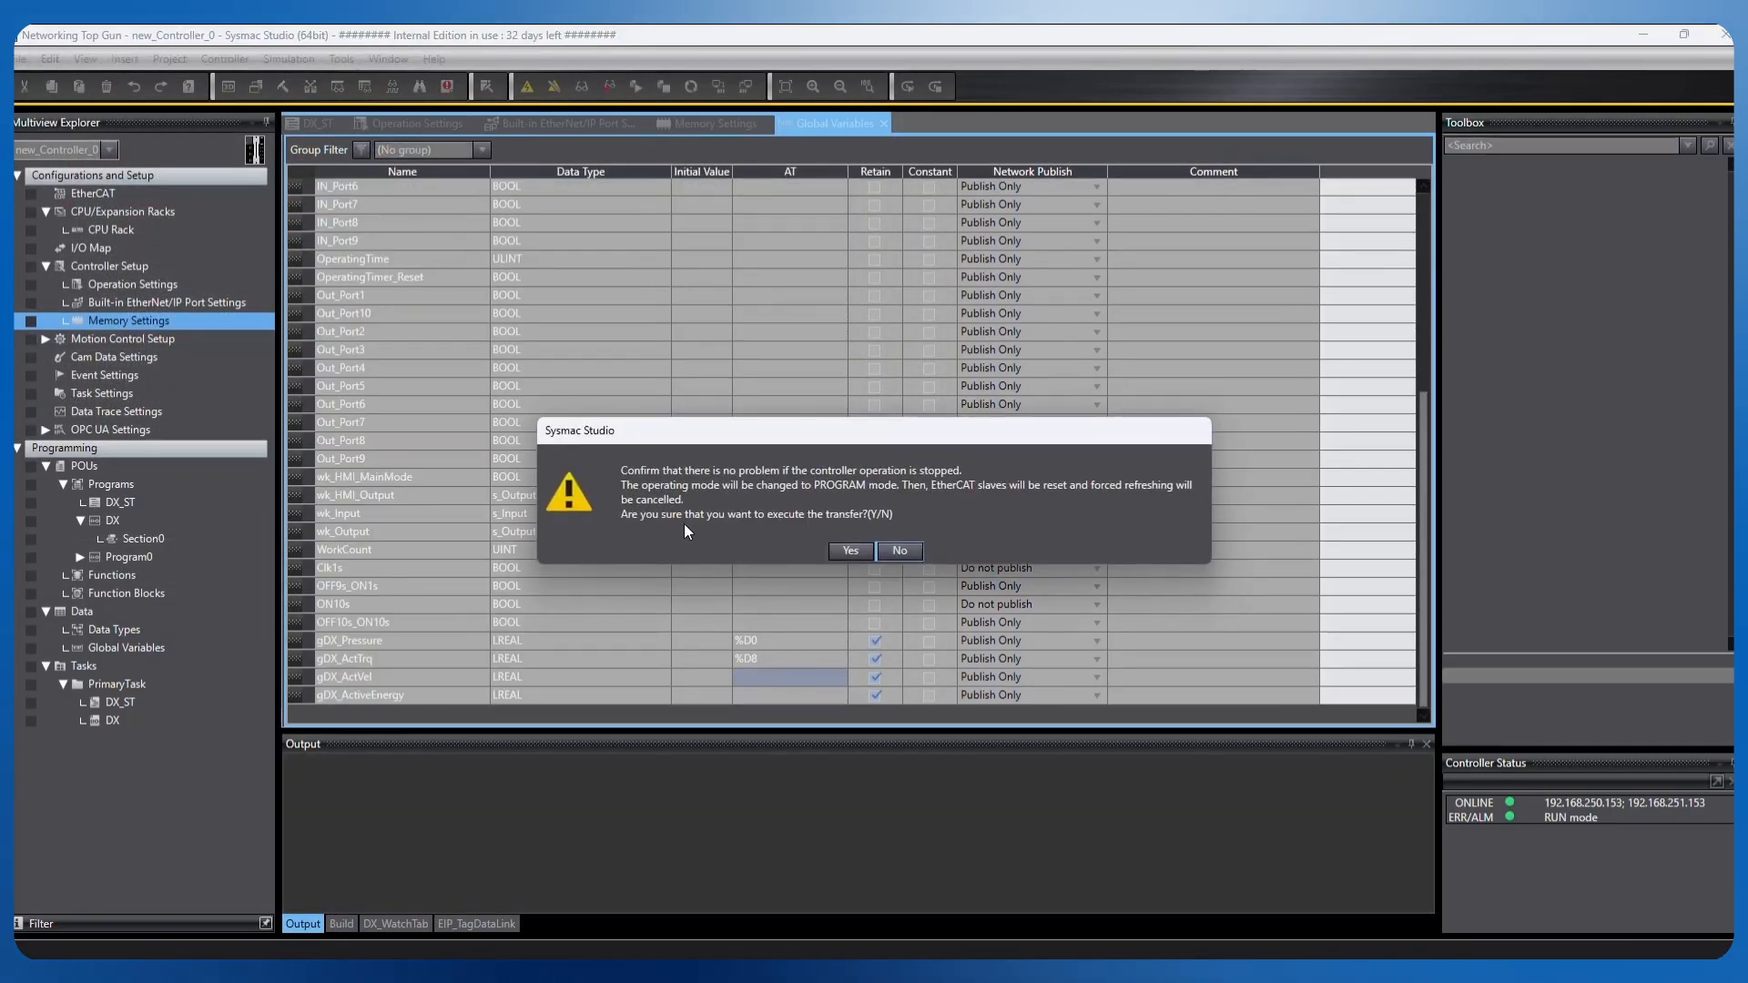
left_click(841, 554)
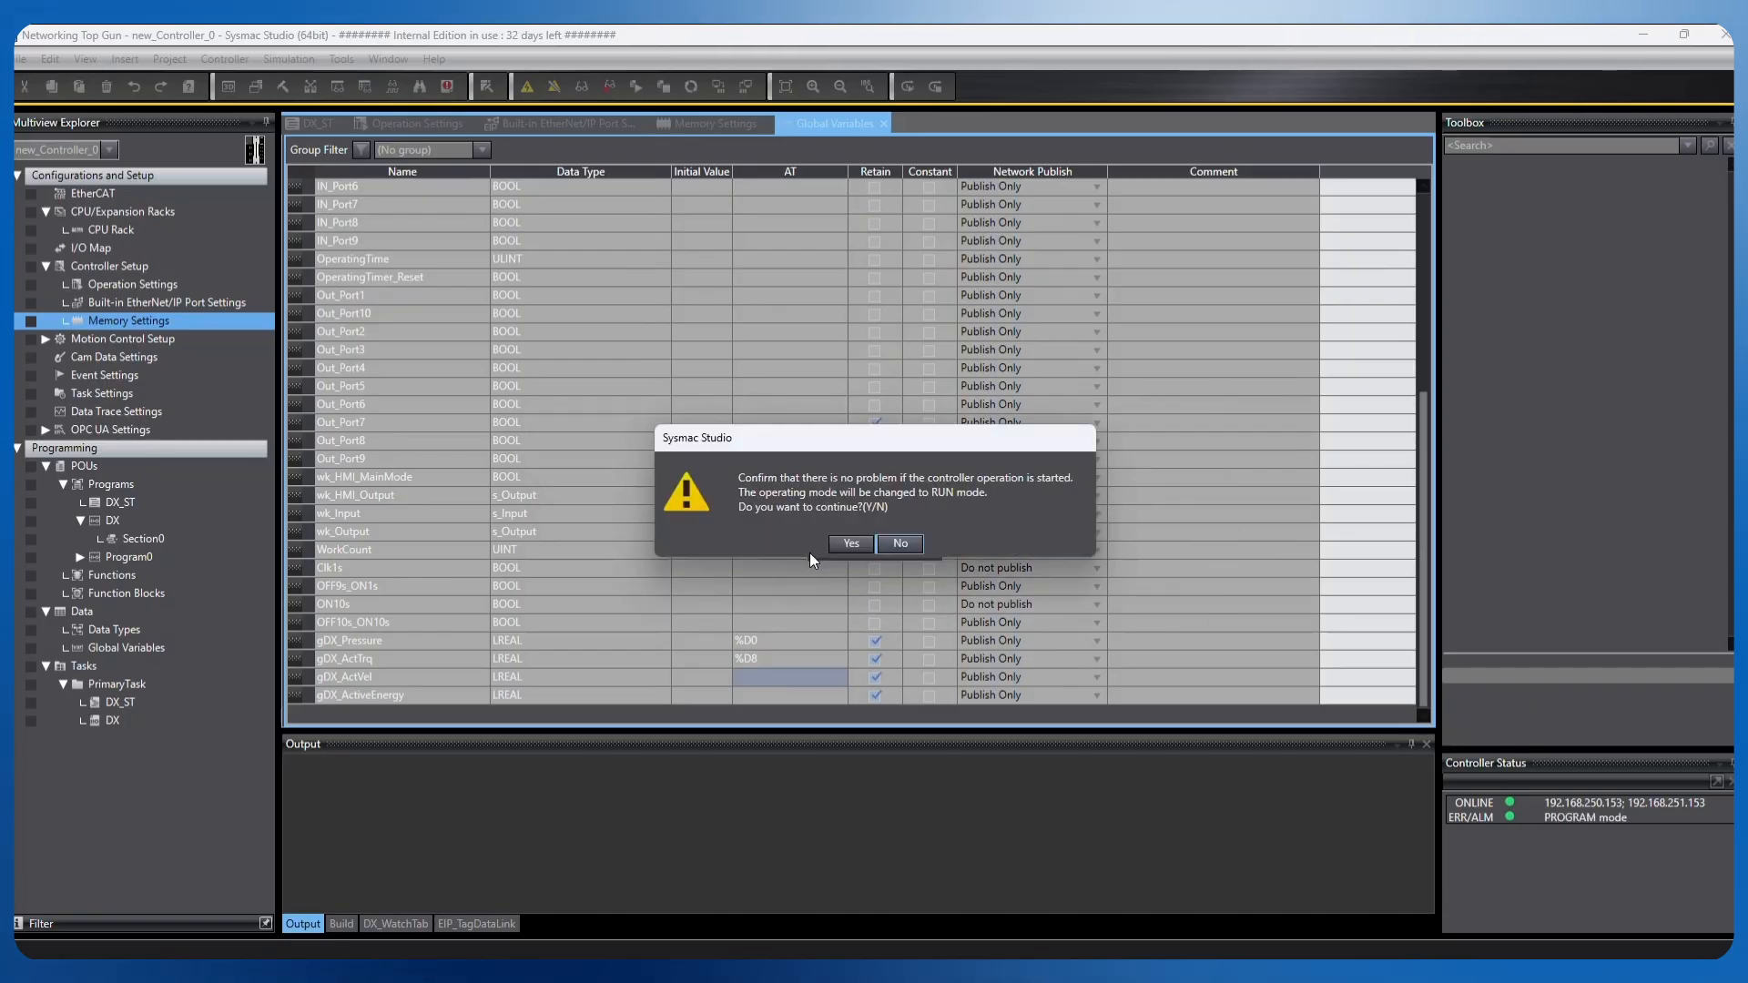
left_click(850, 549)
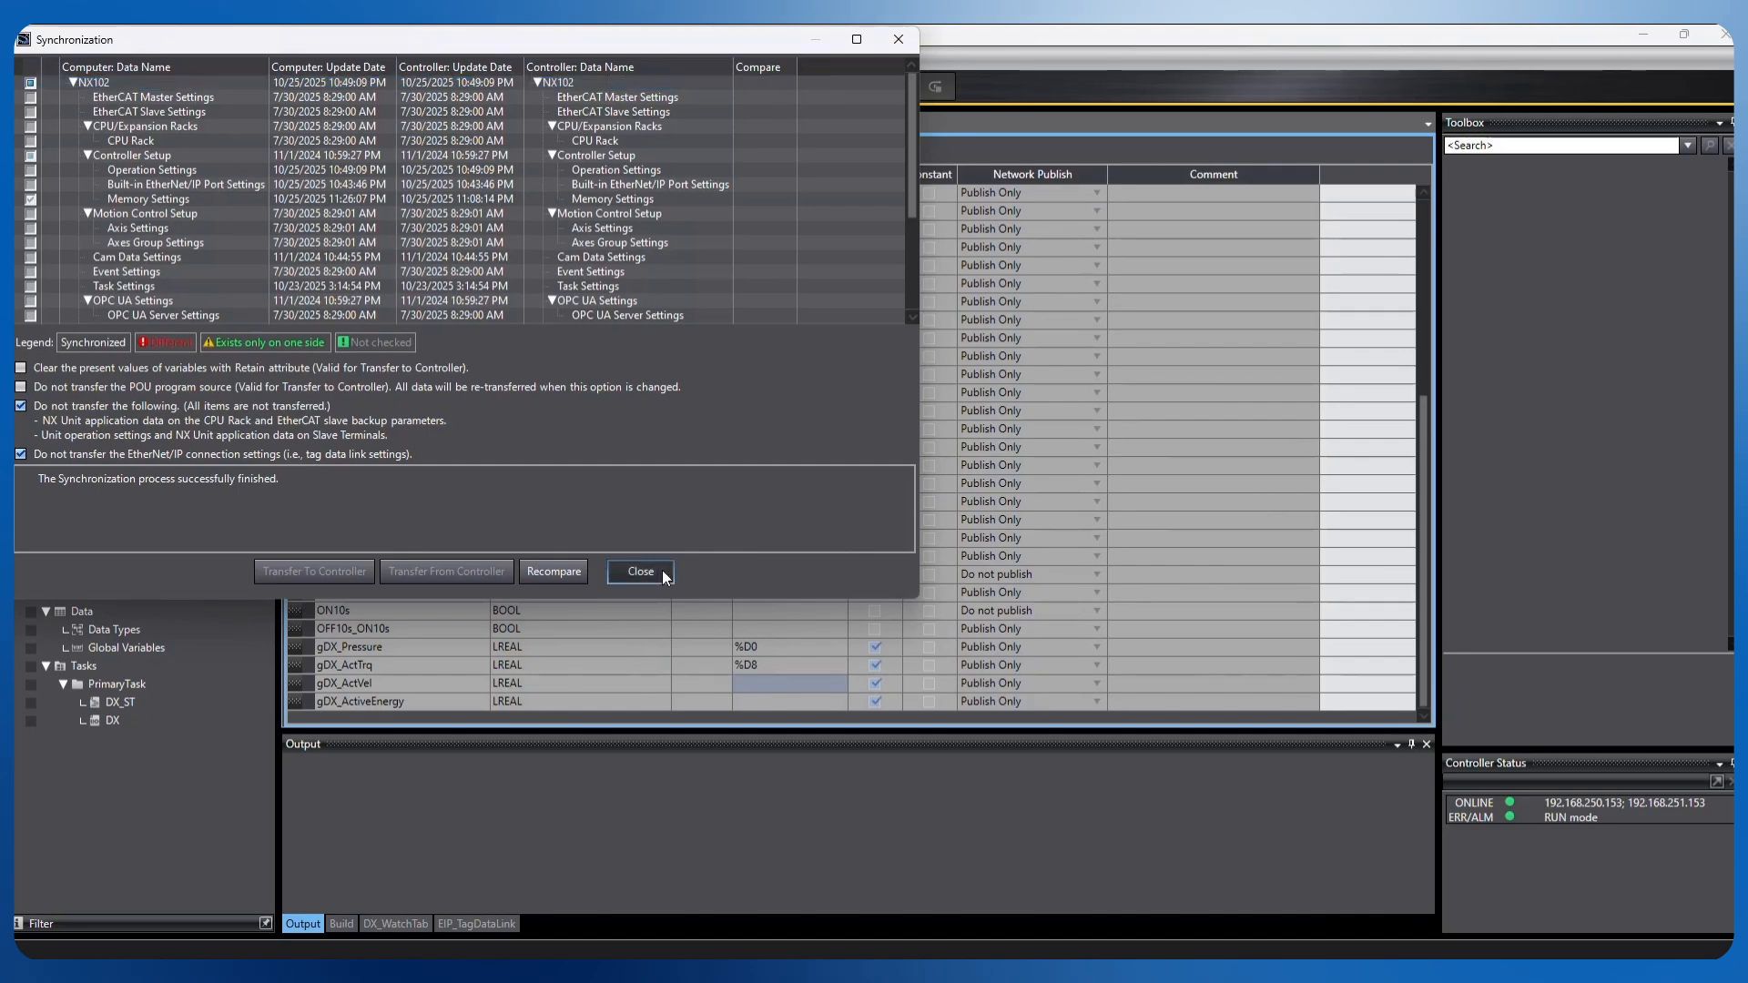
left_click(663, 572)
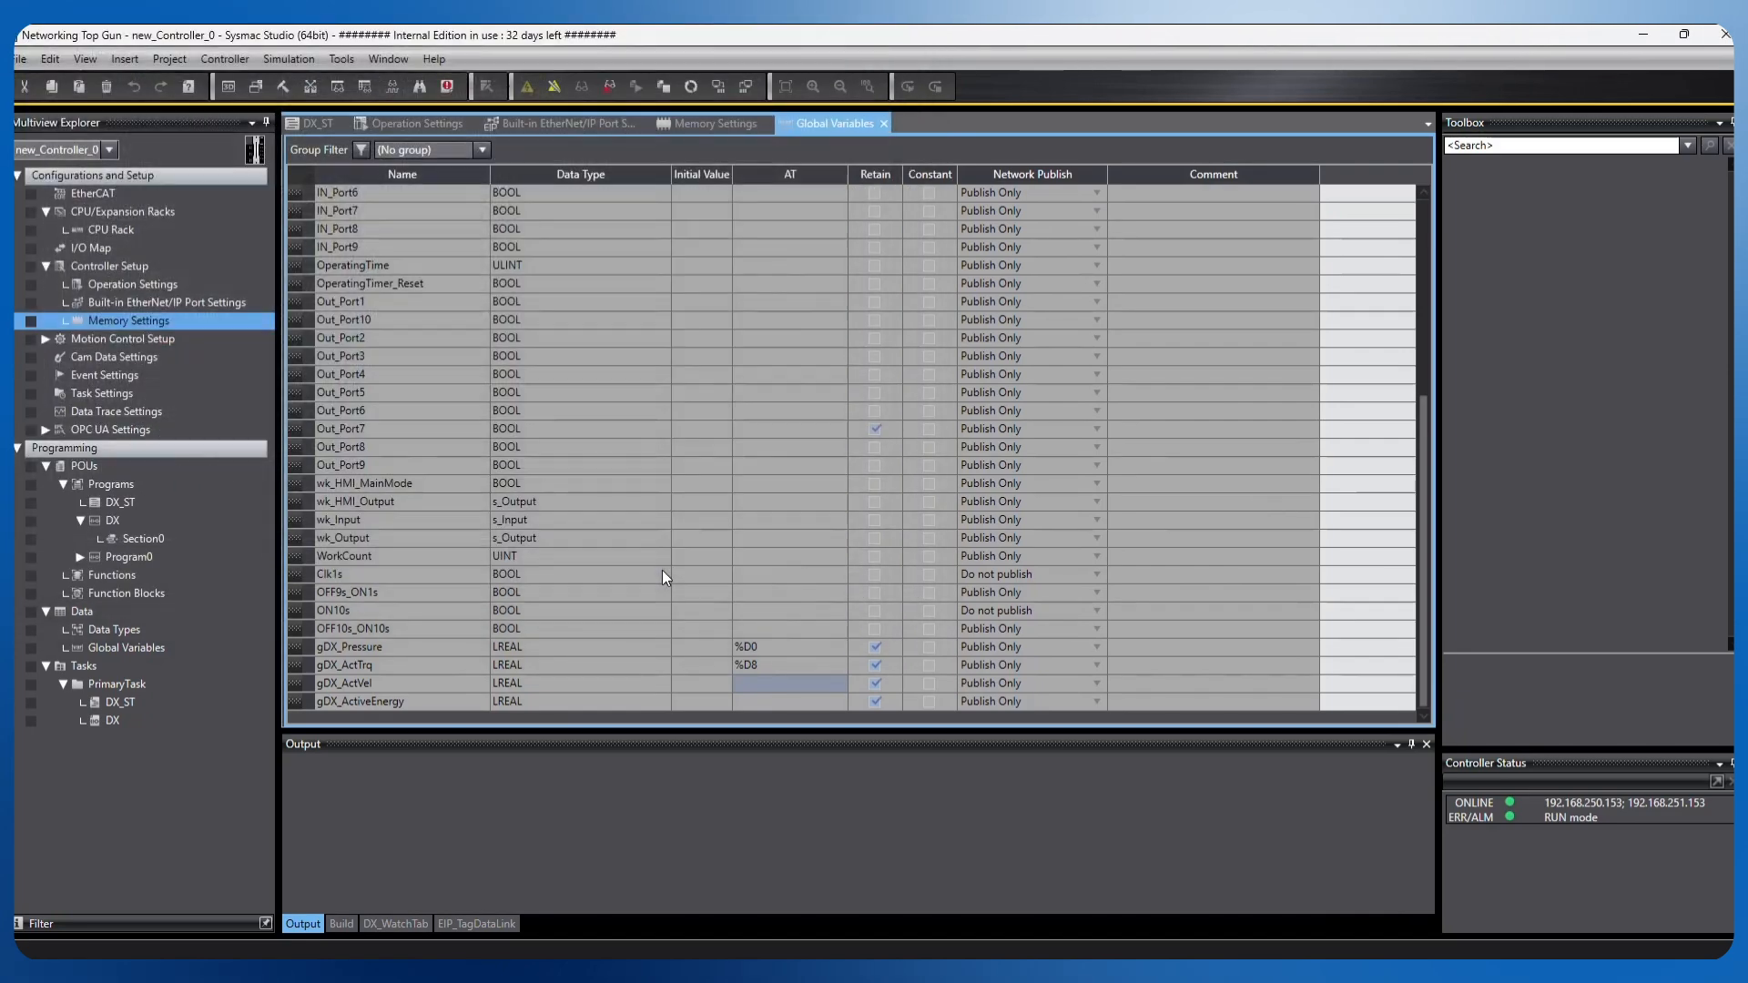
Step: Switch to SpeeDBee Synapse and add a PLC Collector named NX102_FINS_COLLECTOR to the PLC_Collector canvas
mouse_move(1035, 967)
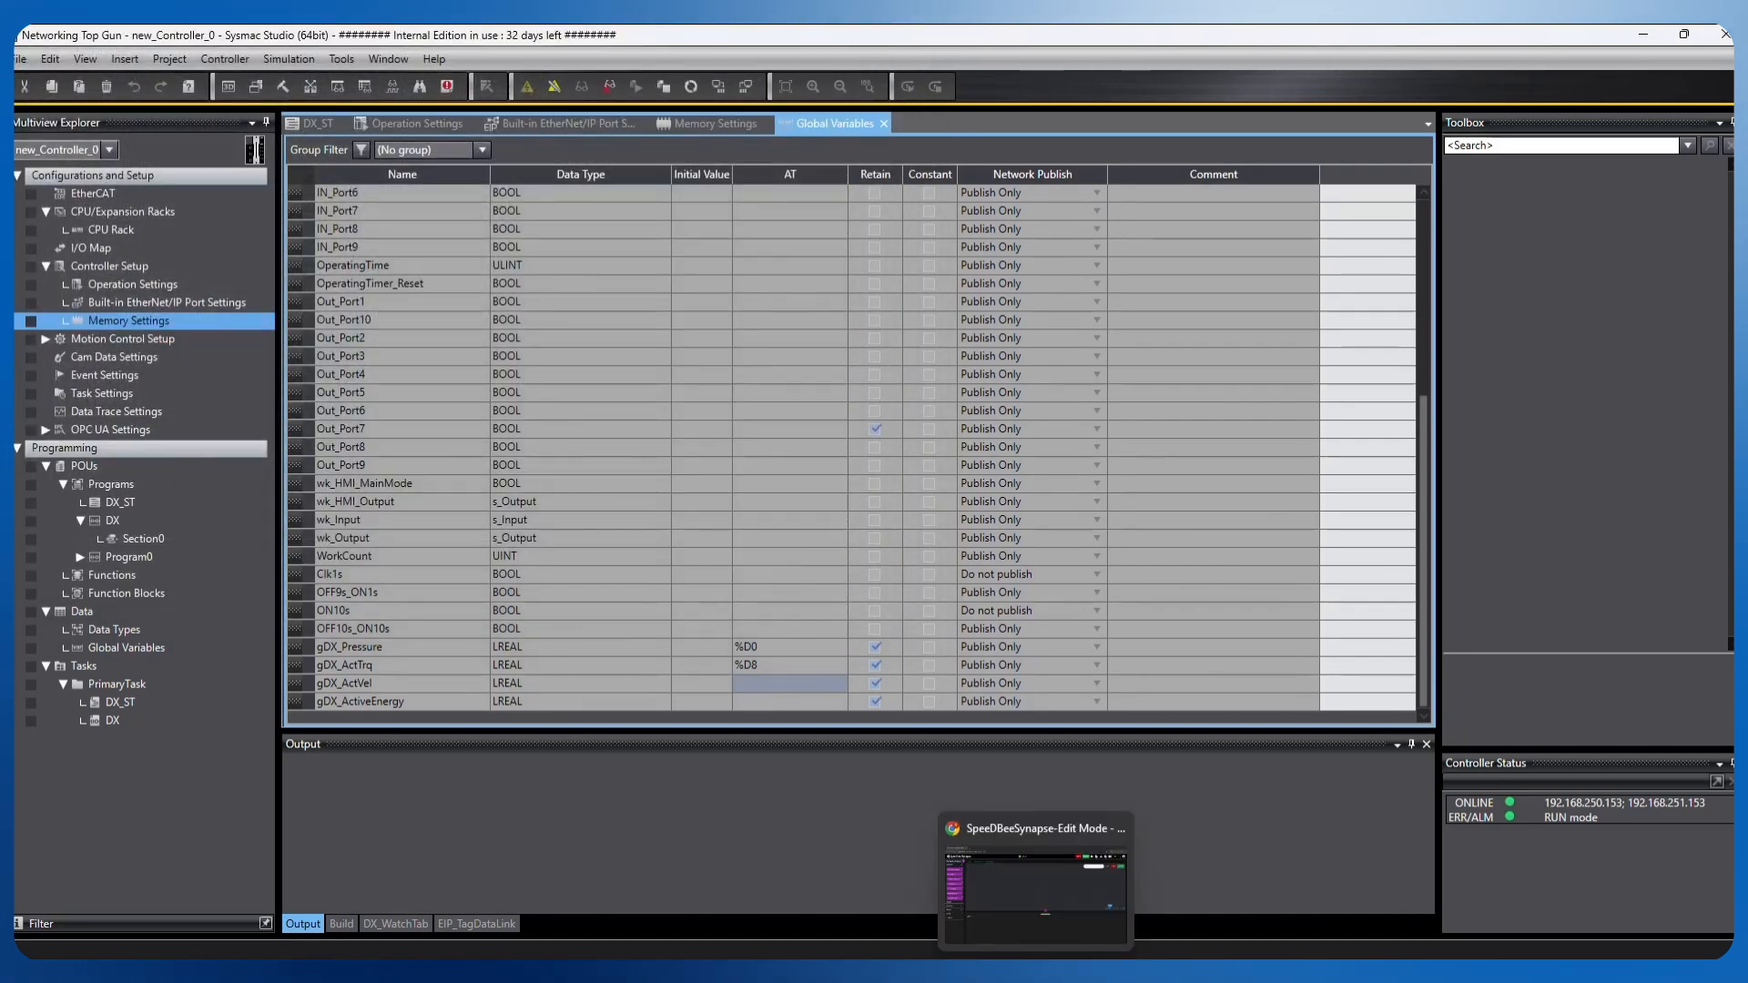
left_click(1036, 888)
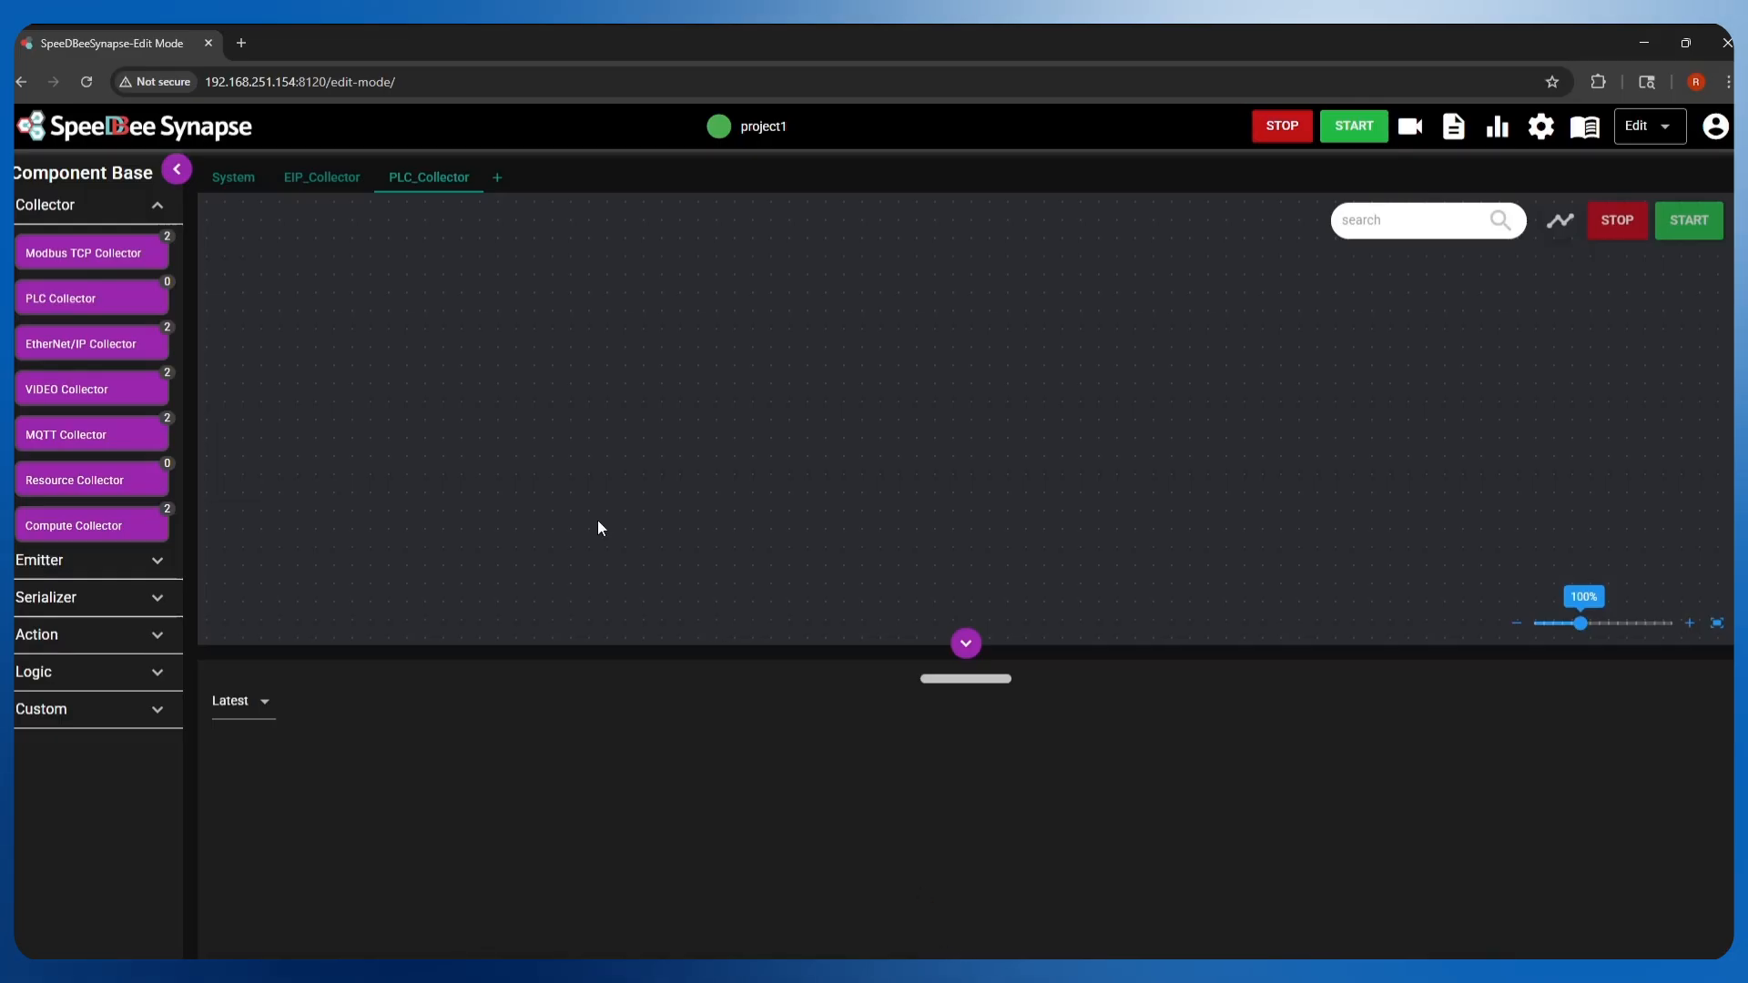
mouse_move(118, 321)
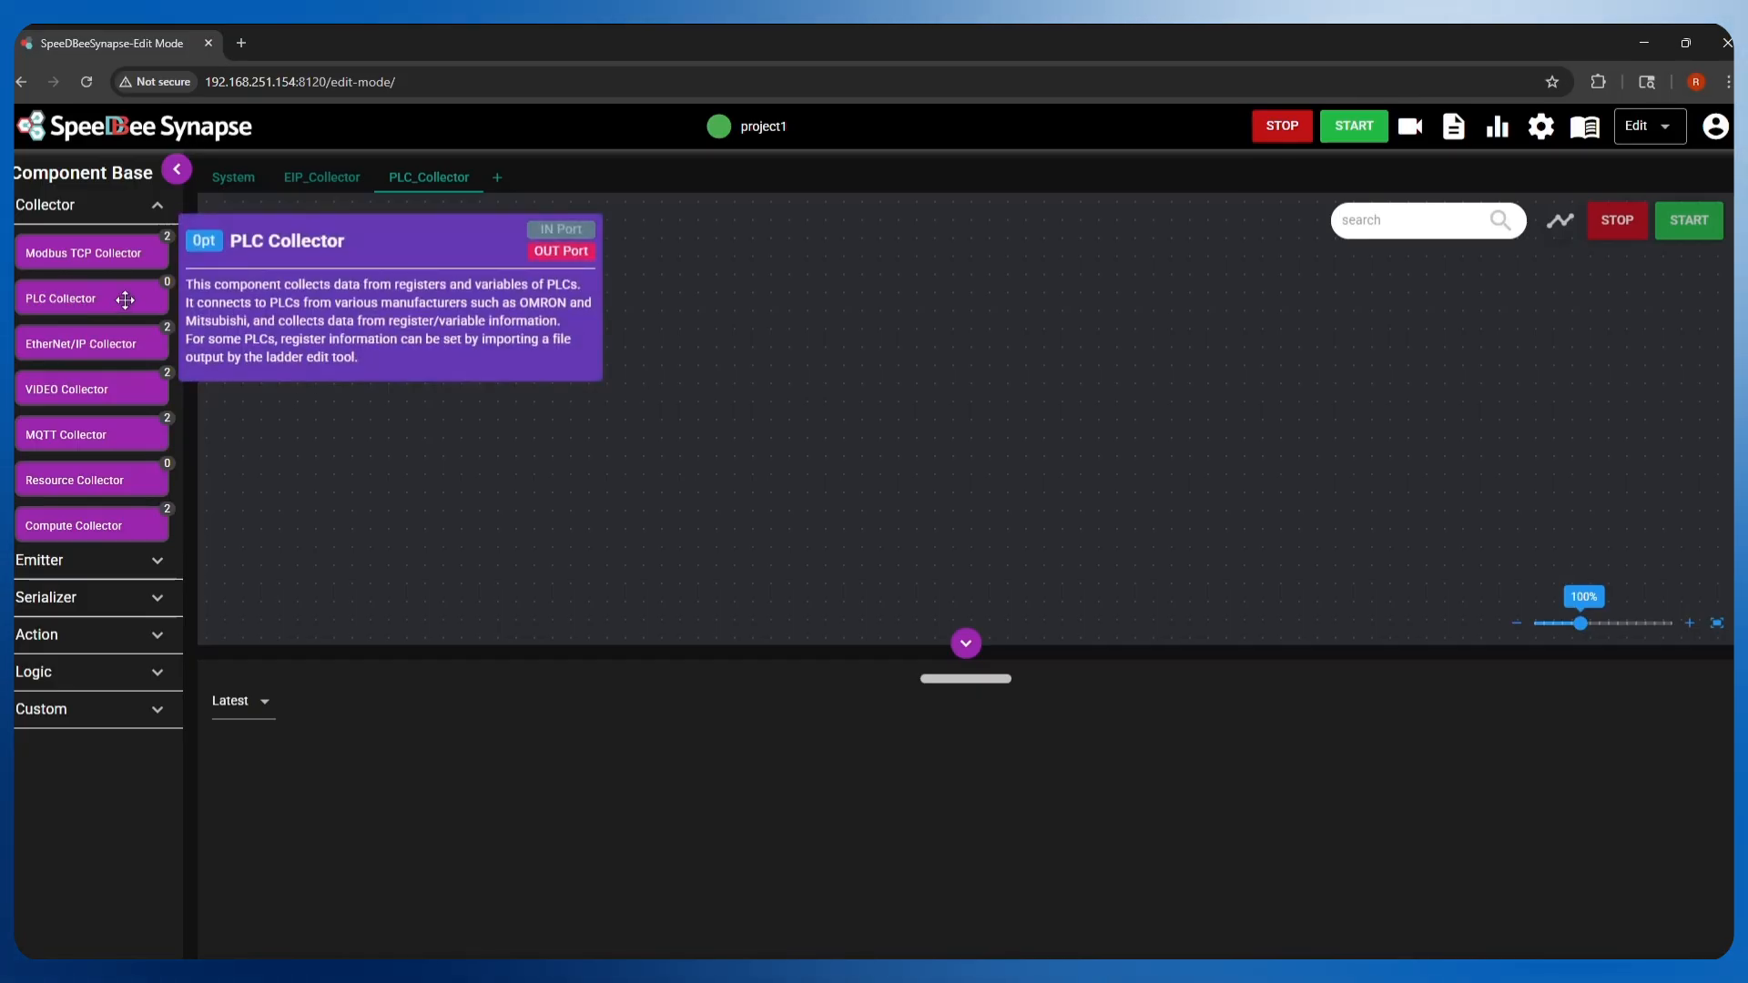
left_click_drag(125, 300, 548, 406)
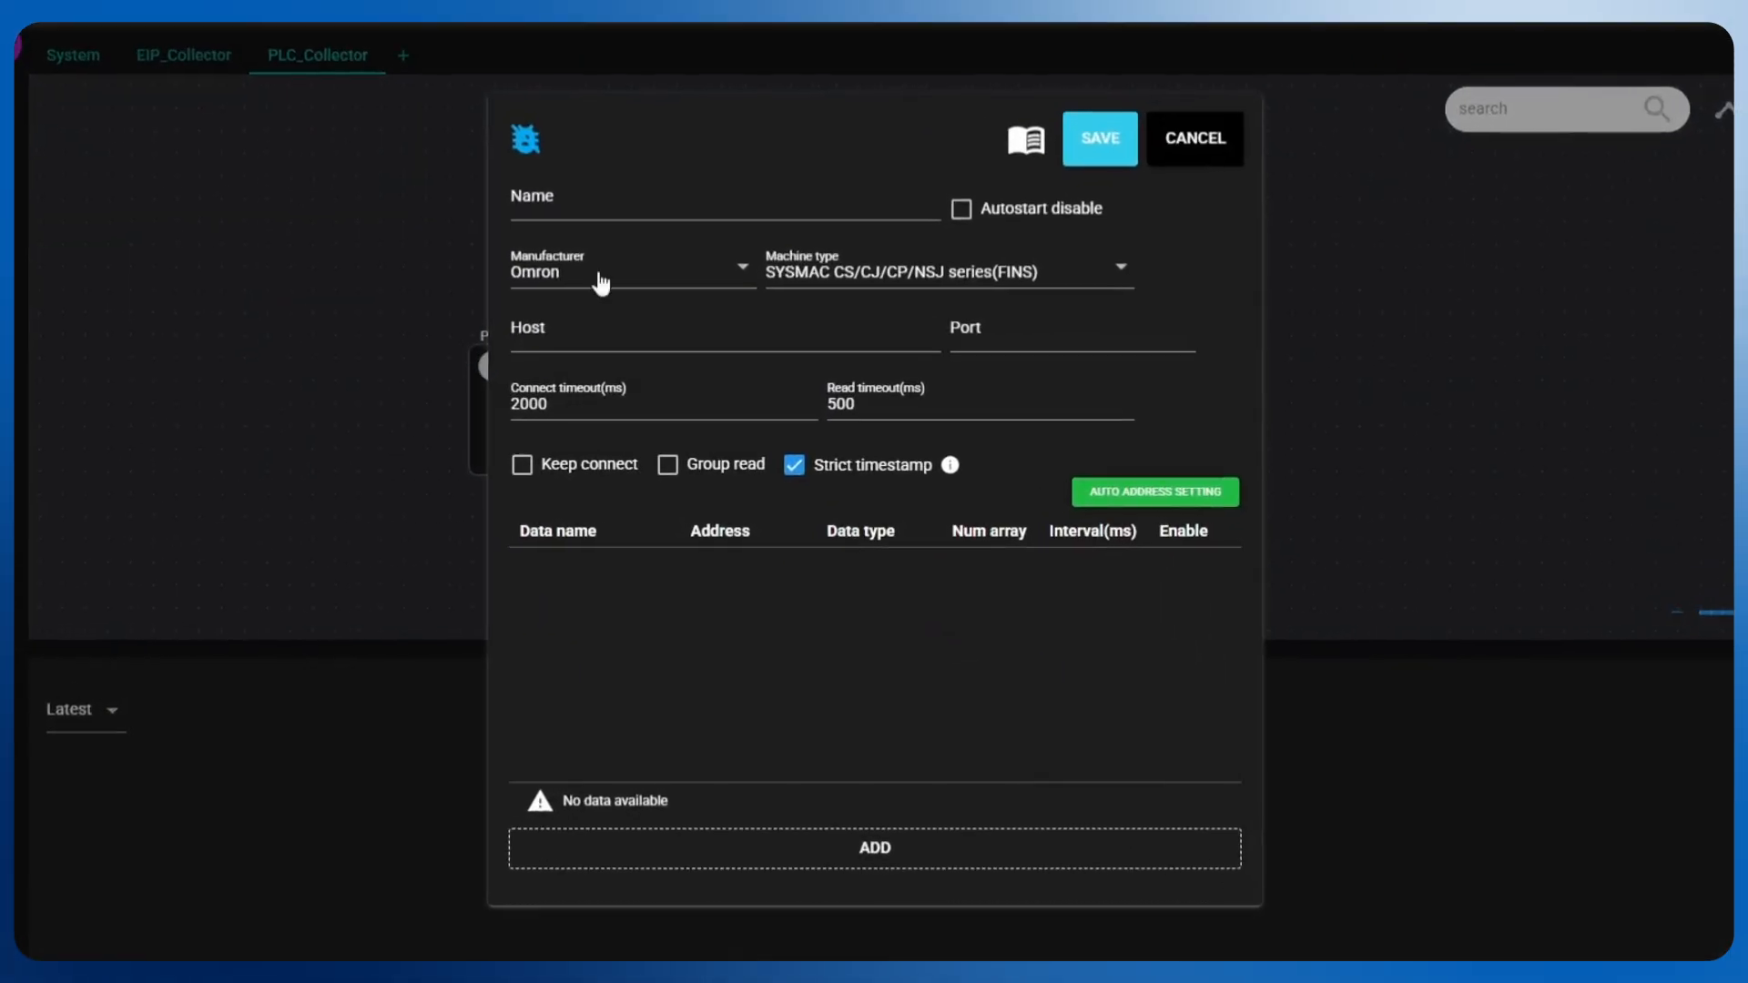
left_click(602, 210)
type("NX102_")
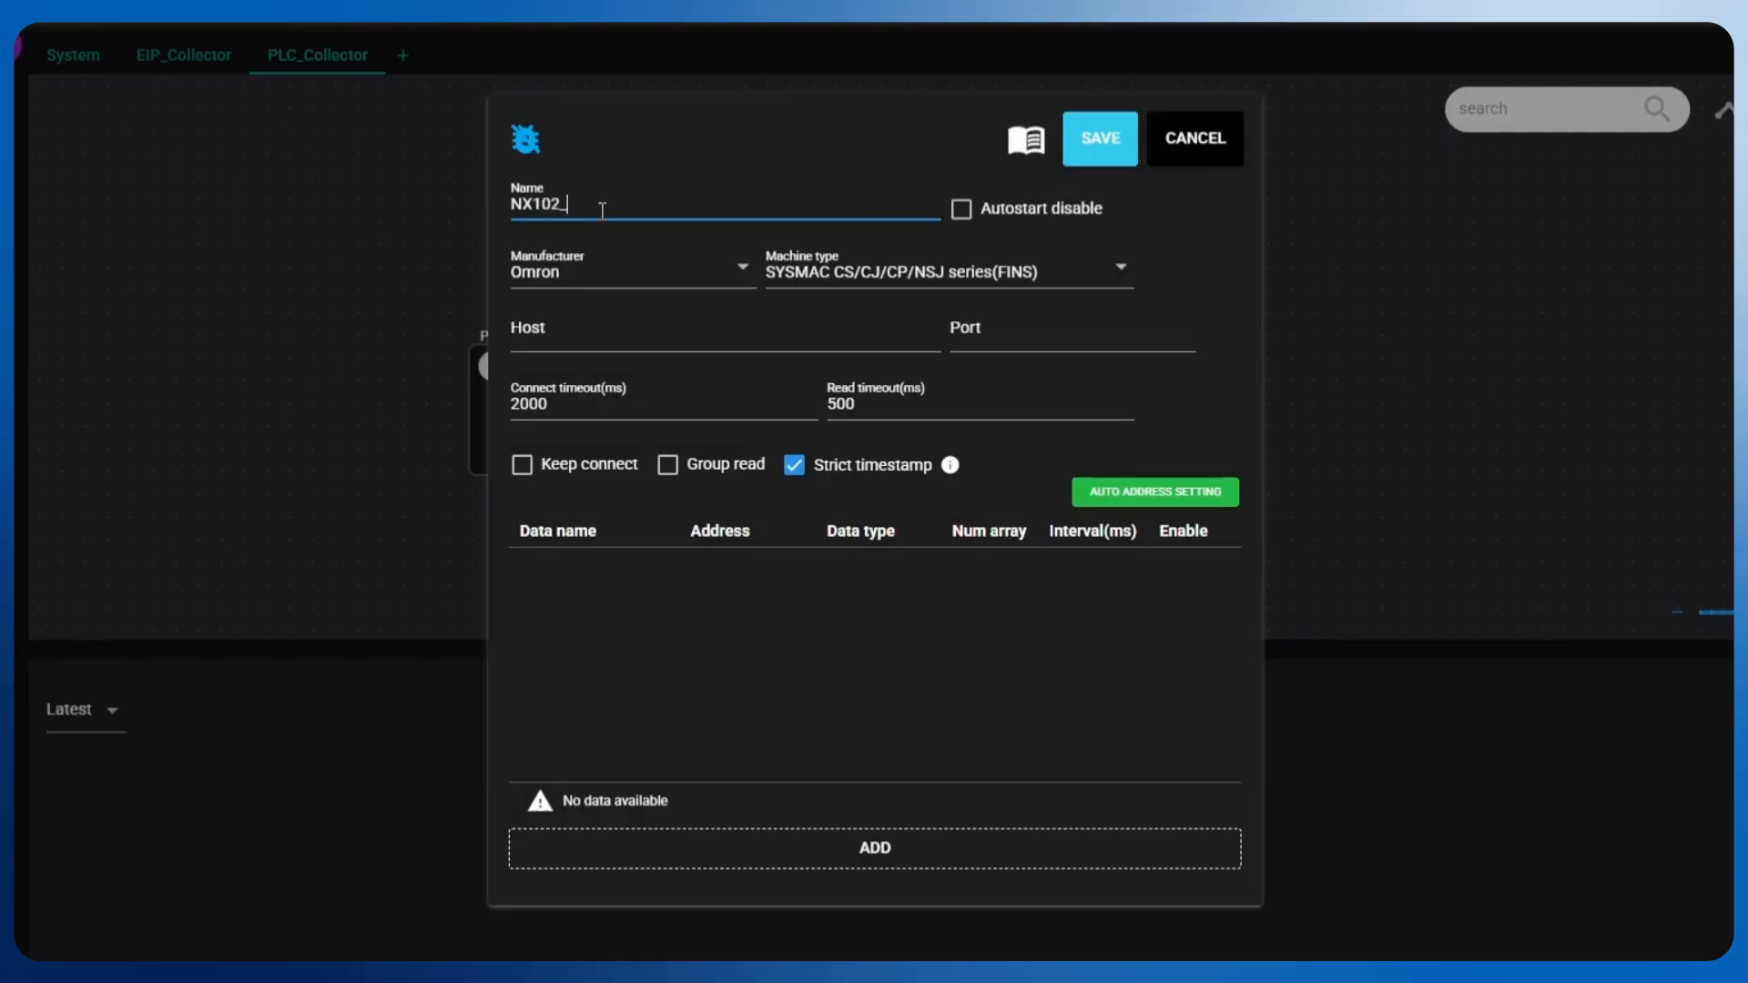
type("FINS_COLLECTOR")
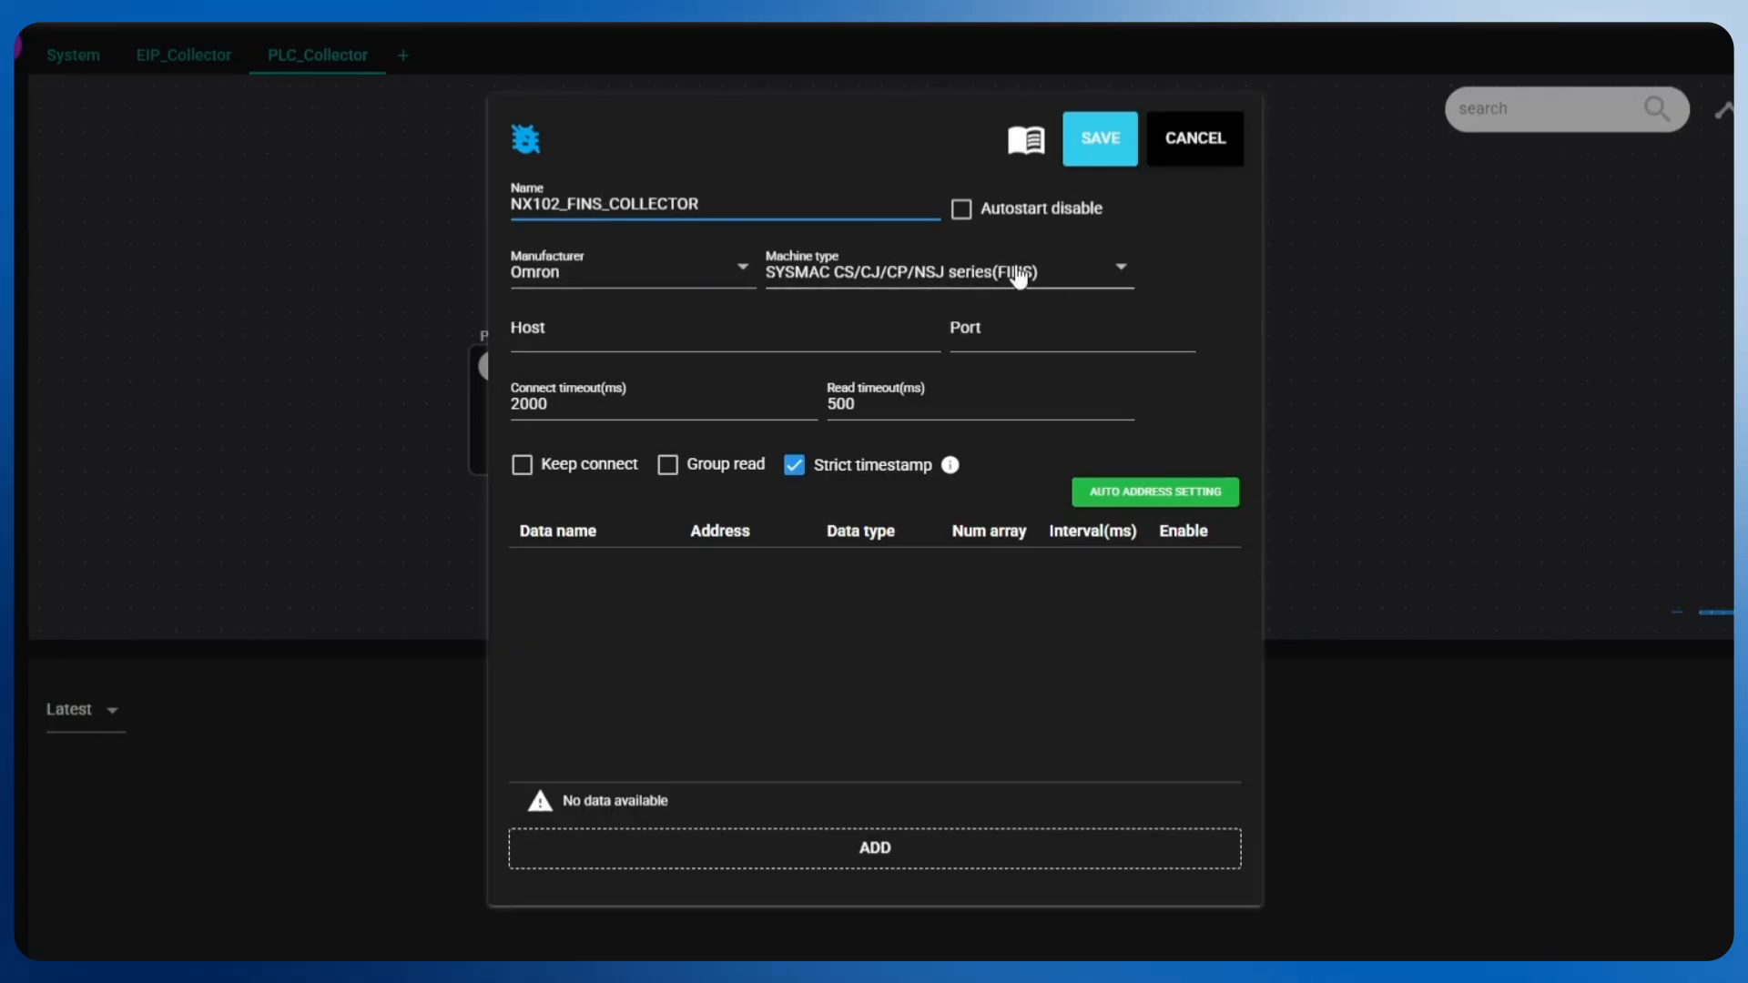
Step: Set the collector's machine type to SYSMAC NJ/NX series(FINS), host to 192.168.251.153 and port to 9600, with Keep connect enabled
left_click(1121, 273)
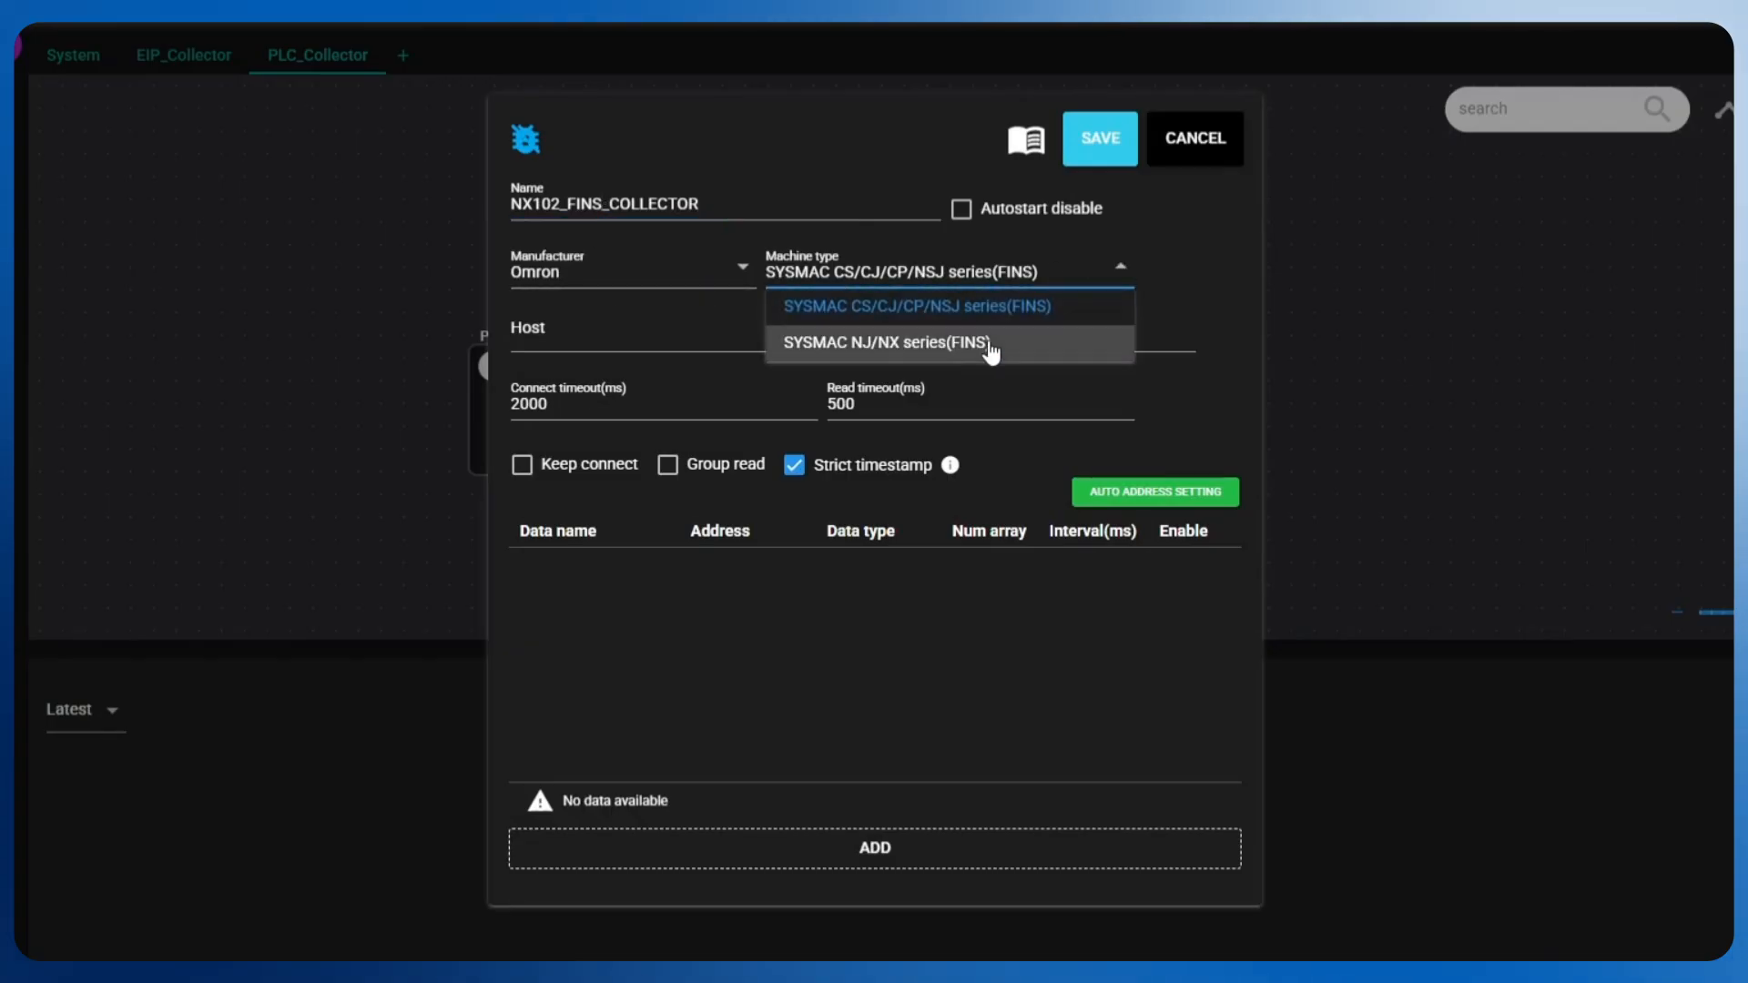
left_click(992, 350)
left_click(552, 339)
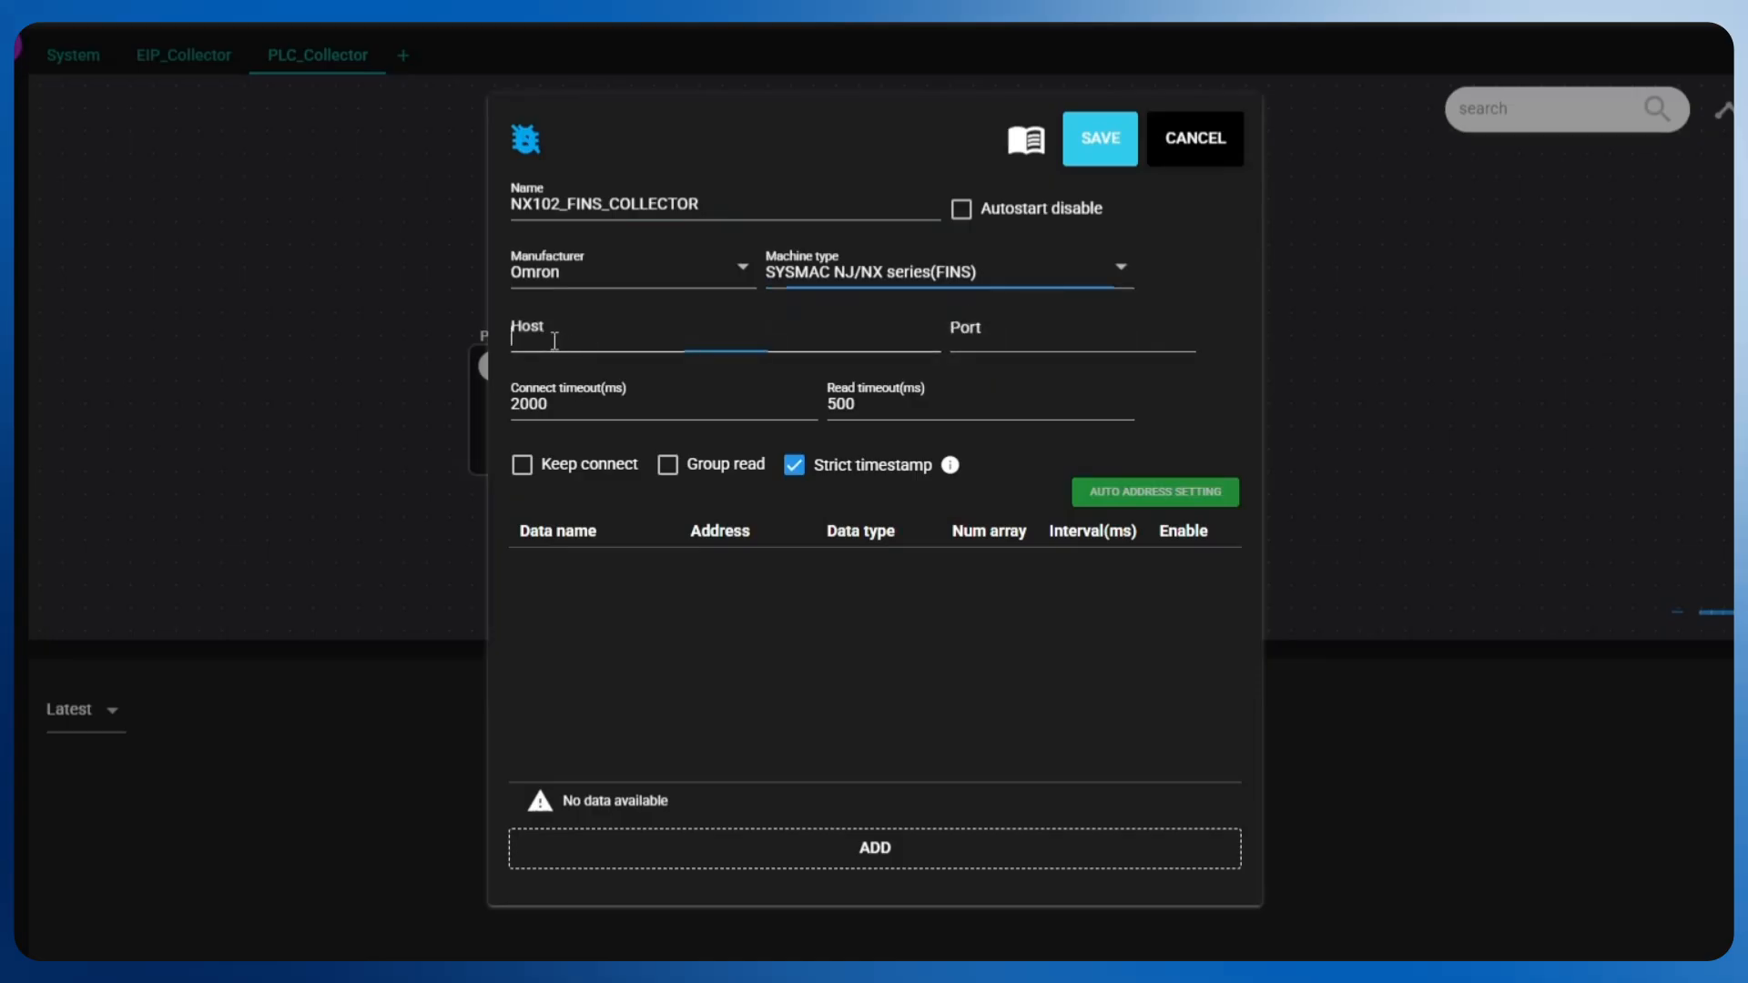
type("192.")
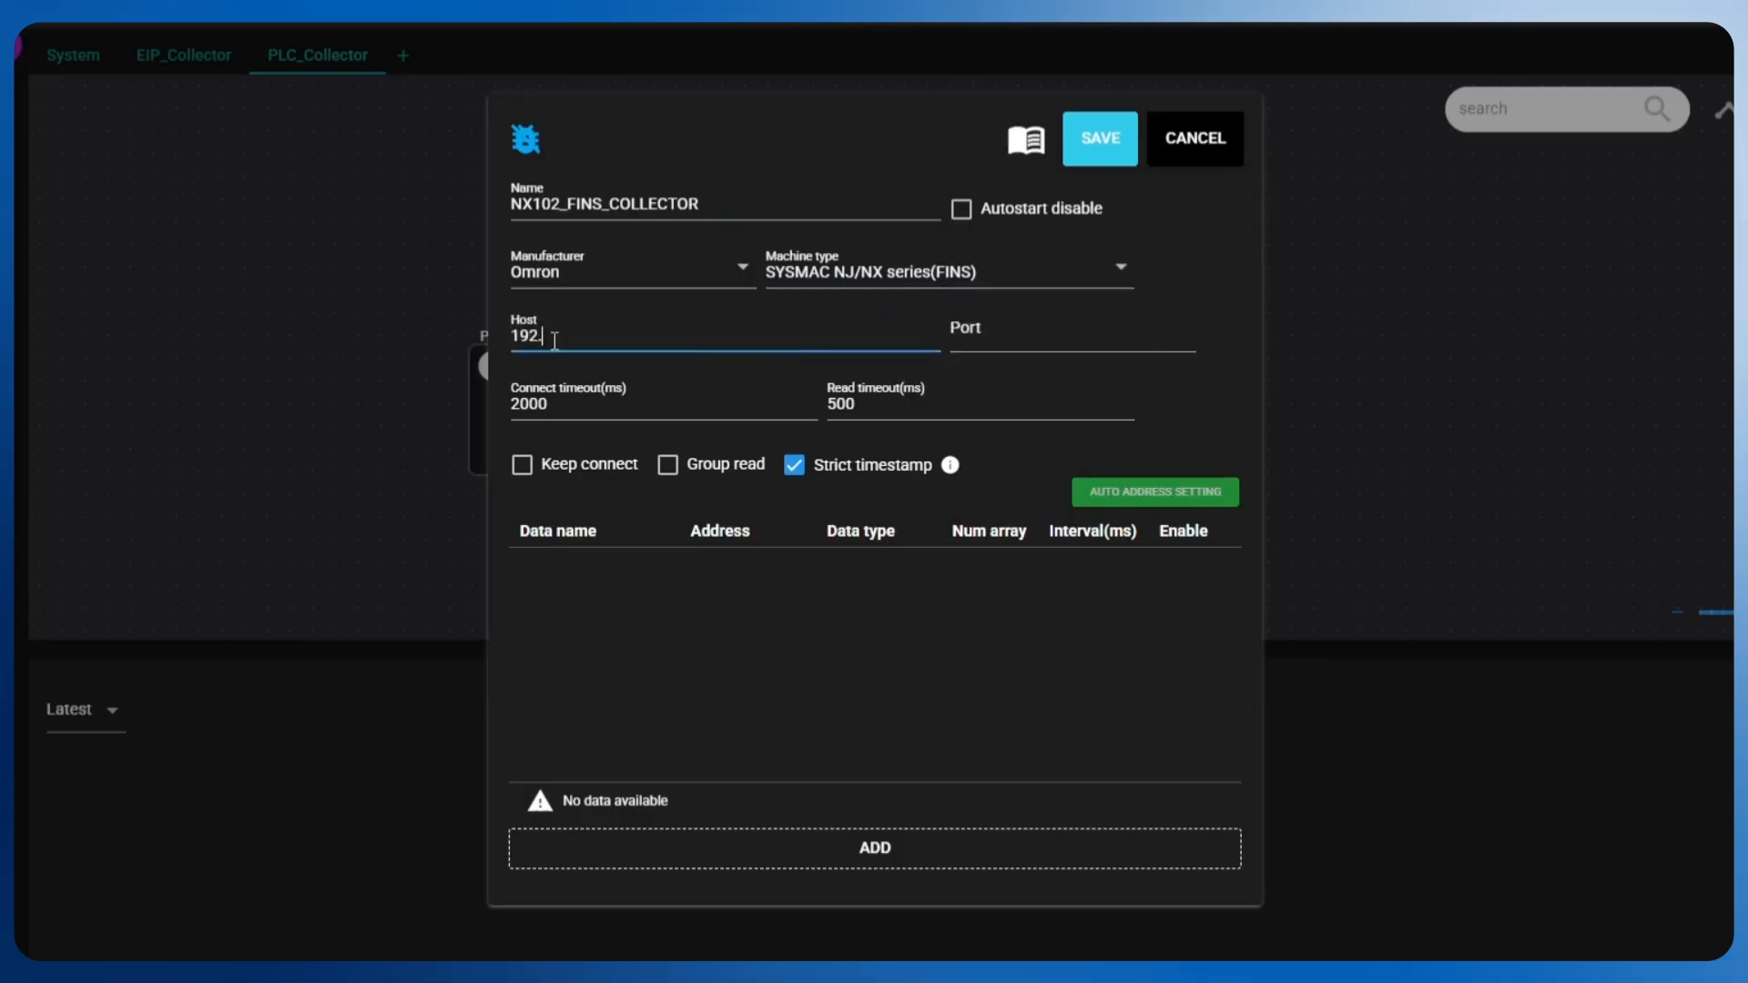
type("168.251.153")
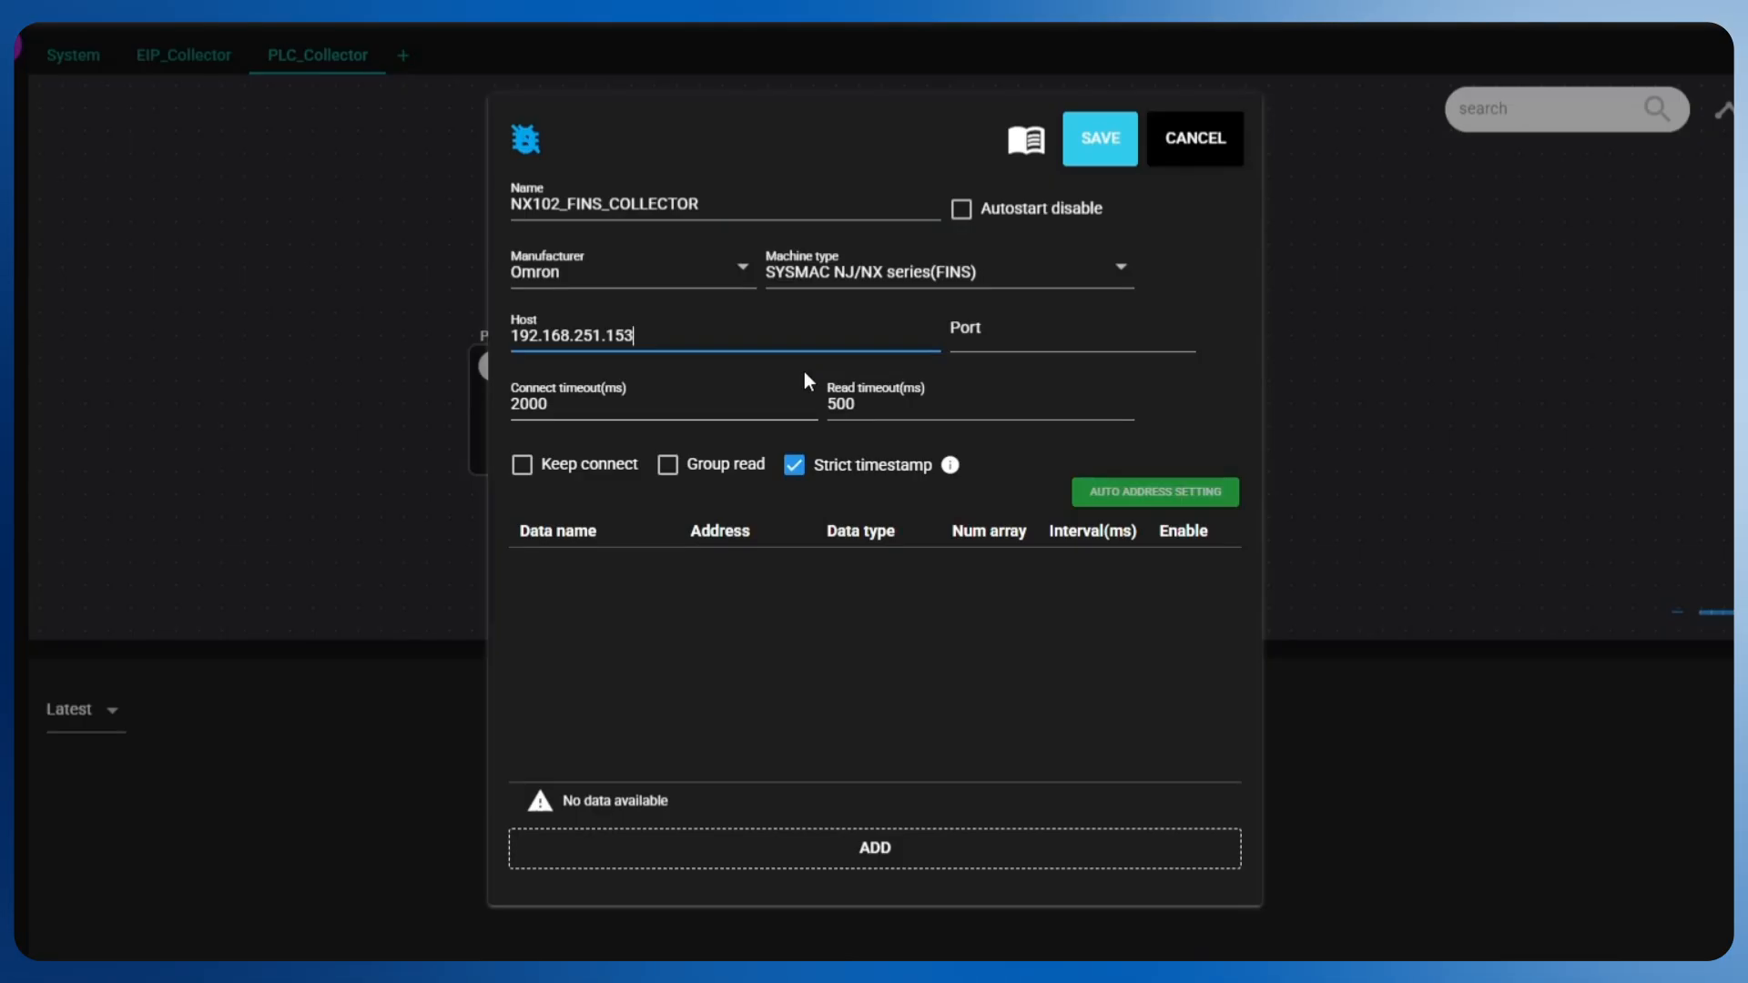
left_click(997, 347)
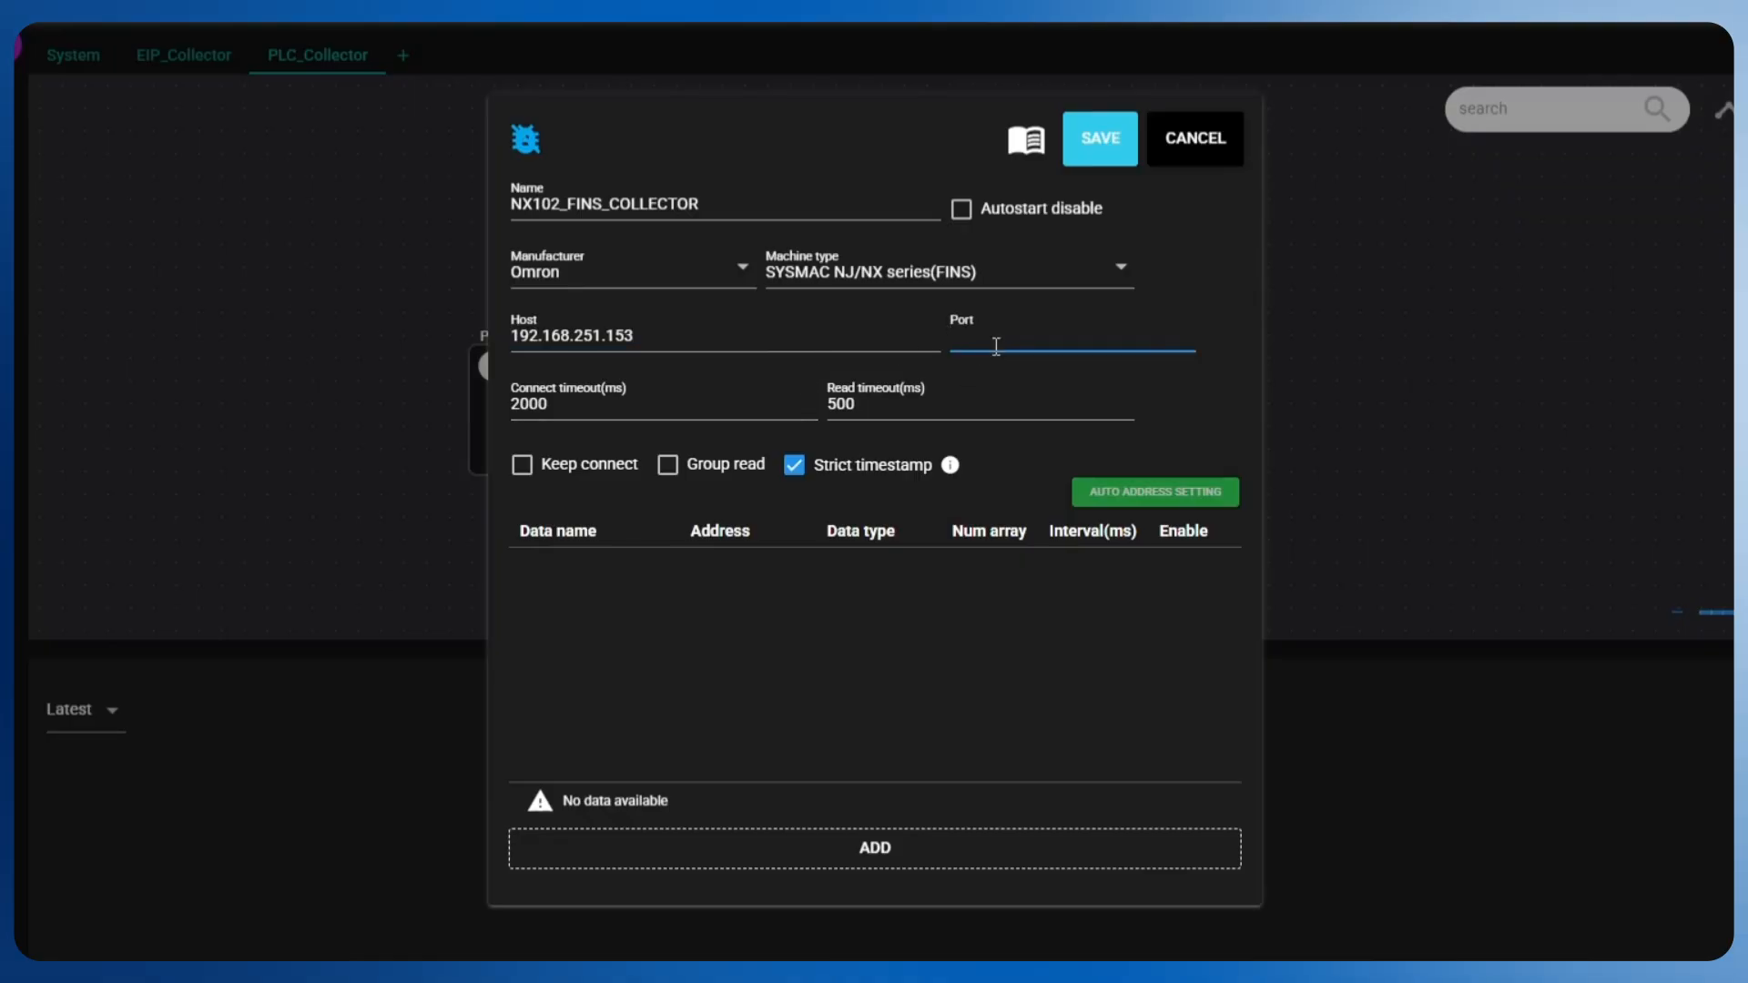
type("9600")
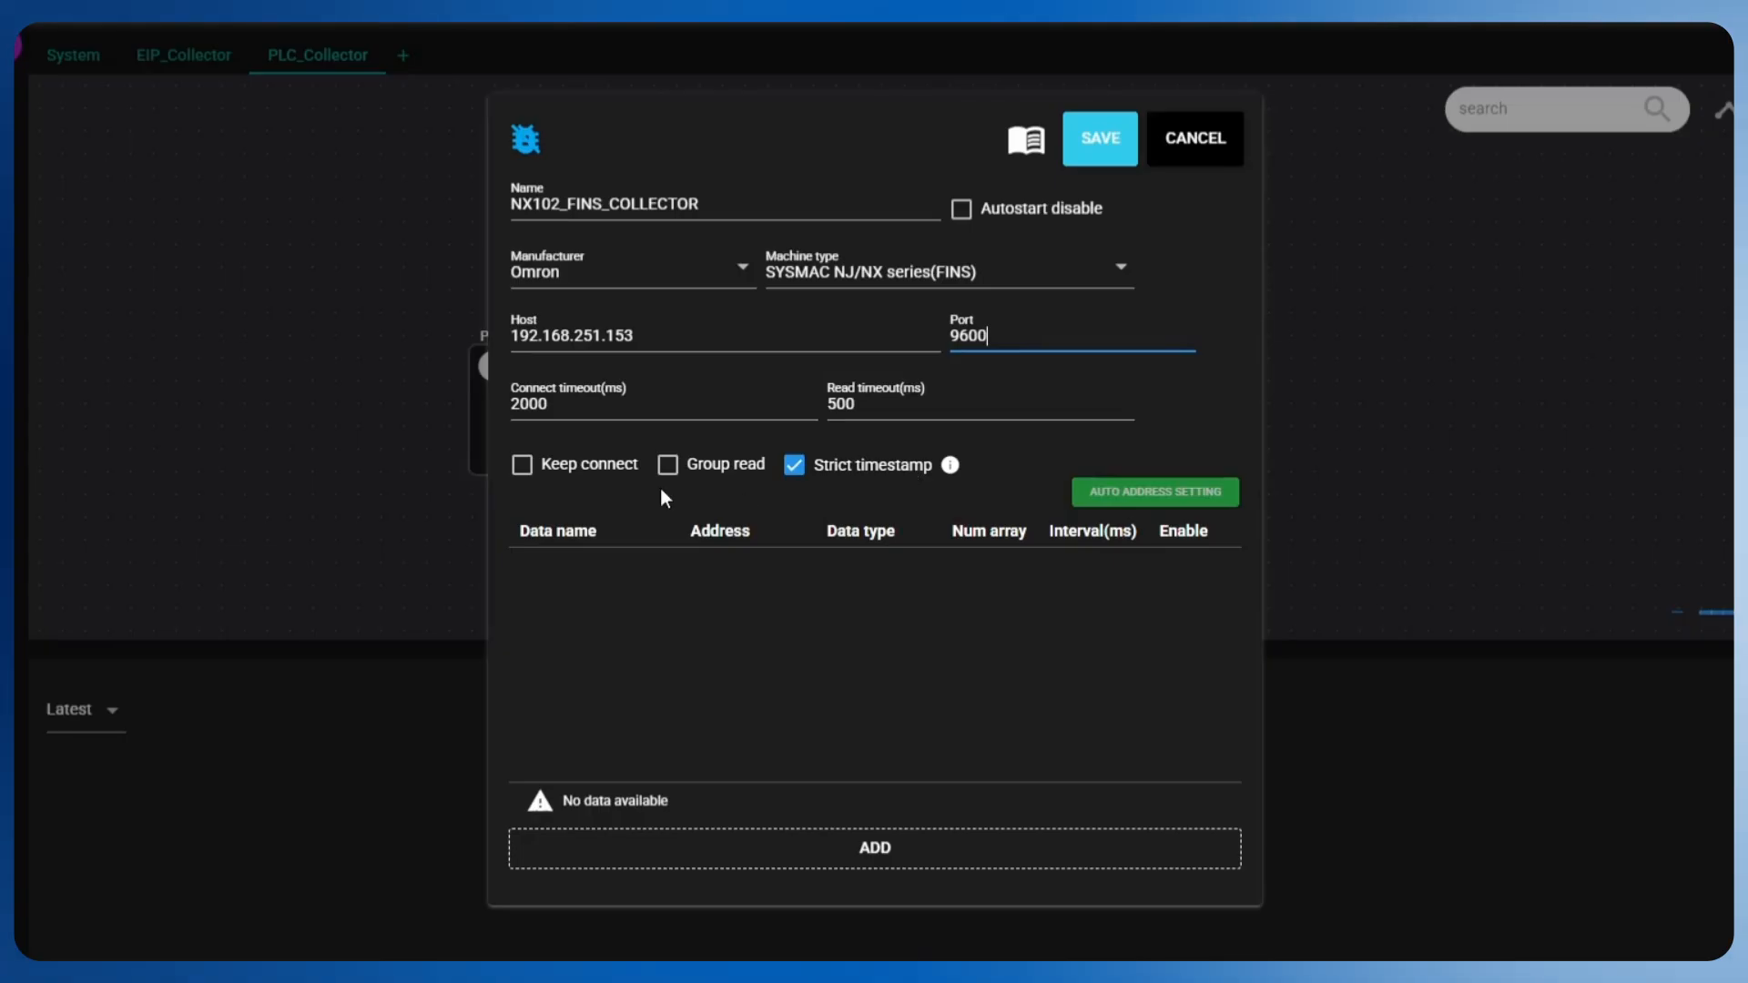
left_click(522, 465)
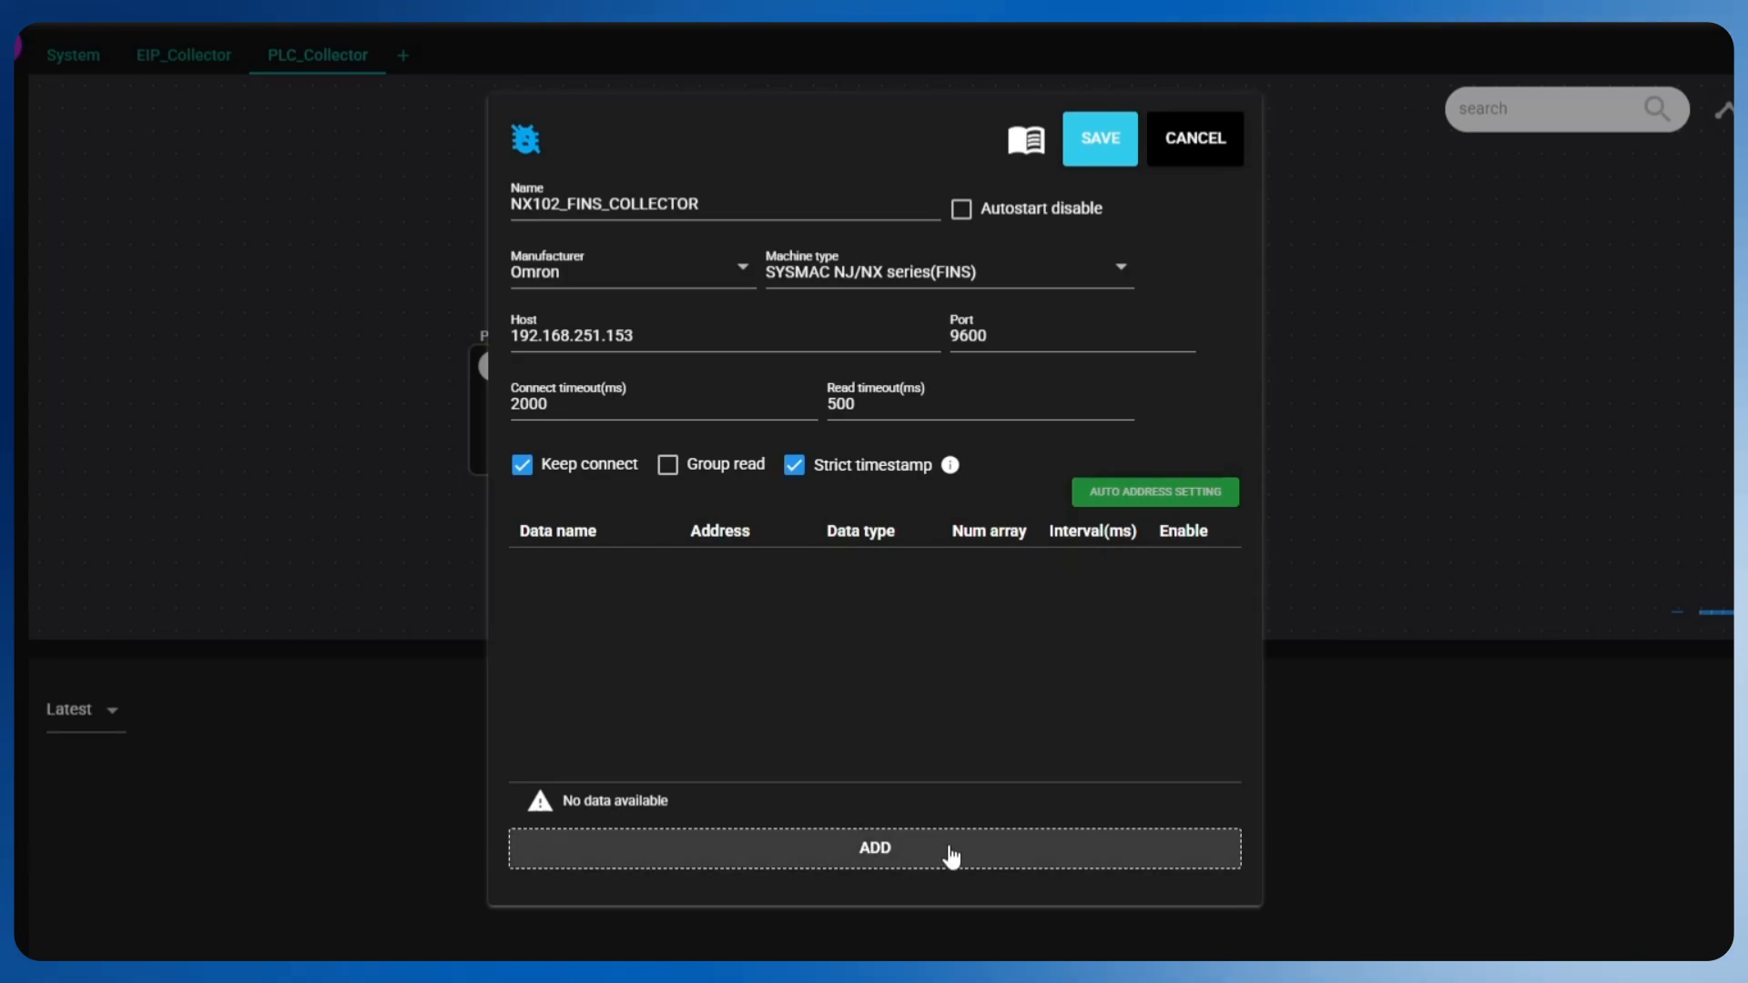
Step: Add a data entry named Pressure with address D0 and data type DOUBLE
left_click(952, 856)
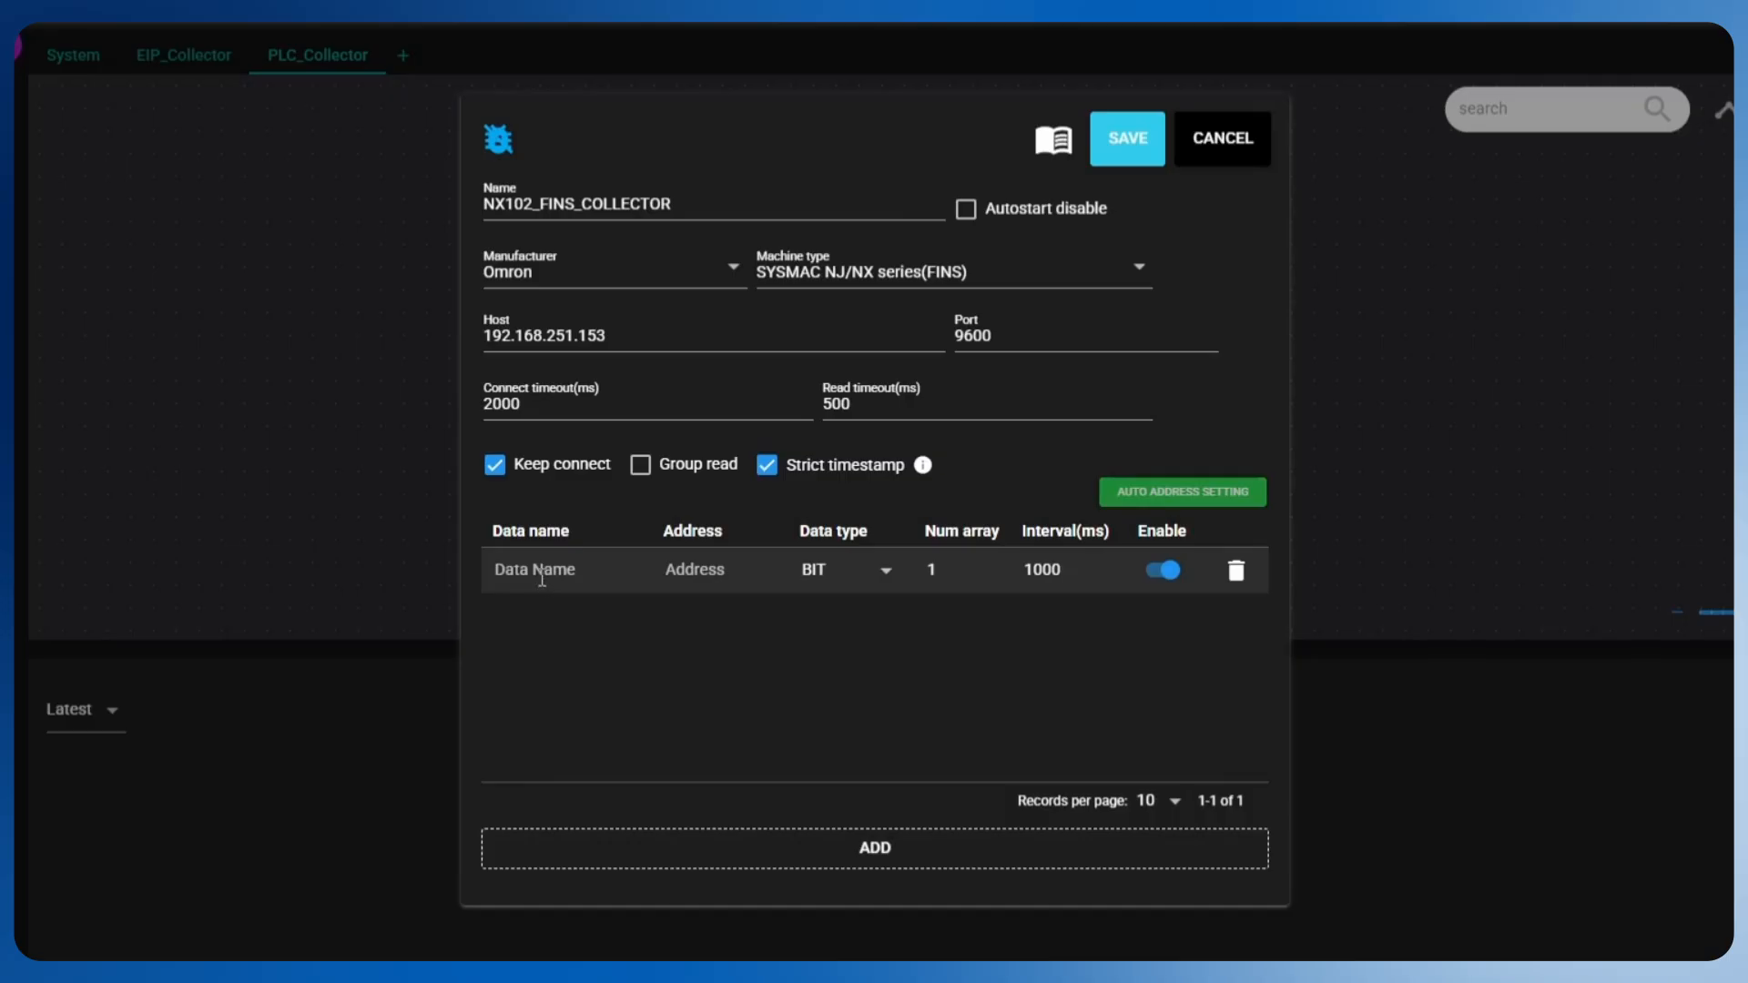
left_click(541, 576)
type("Pressure")
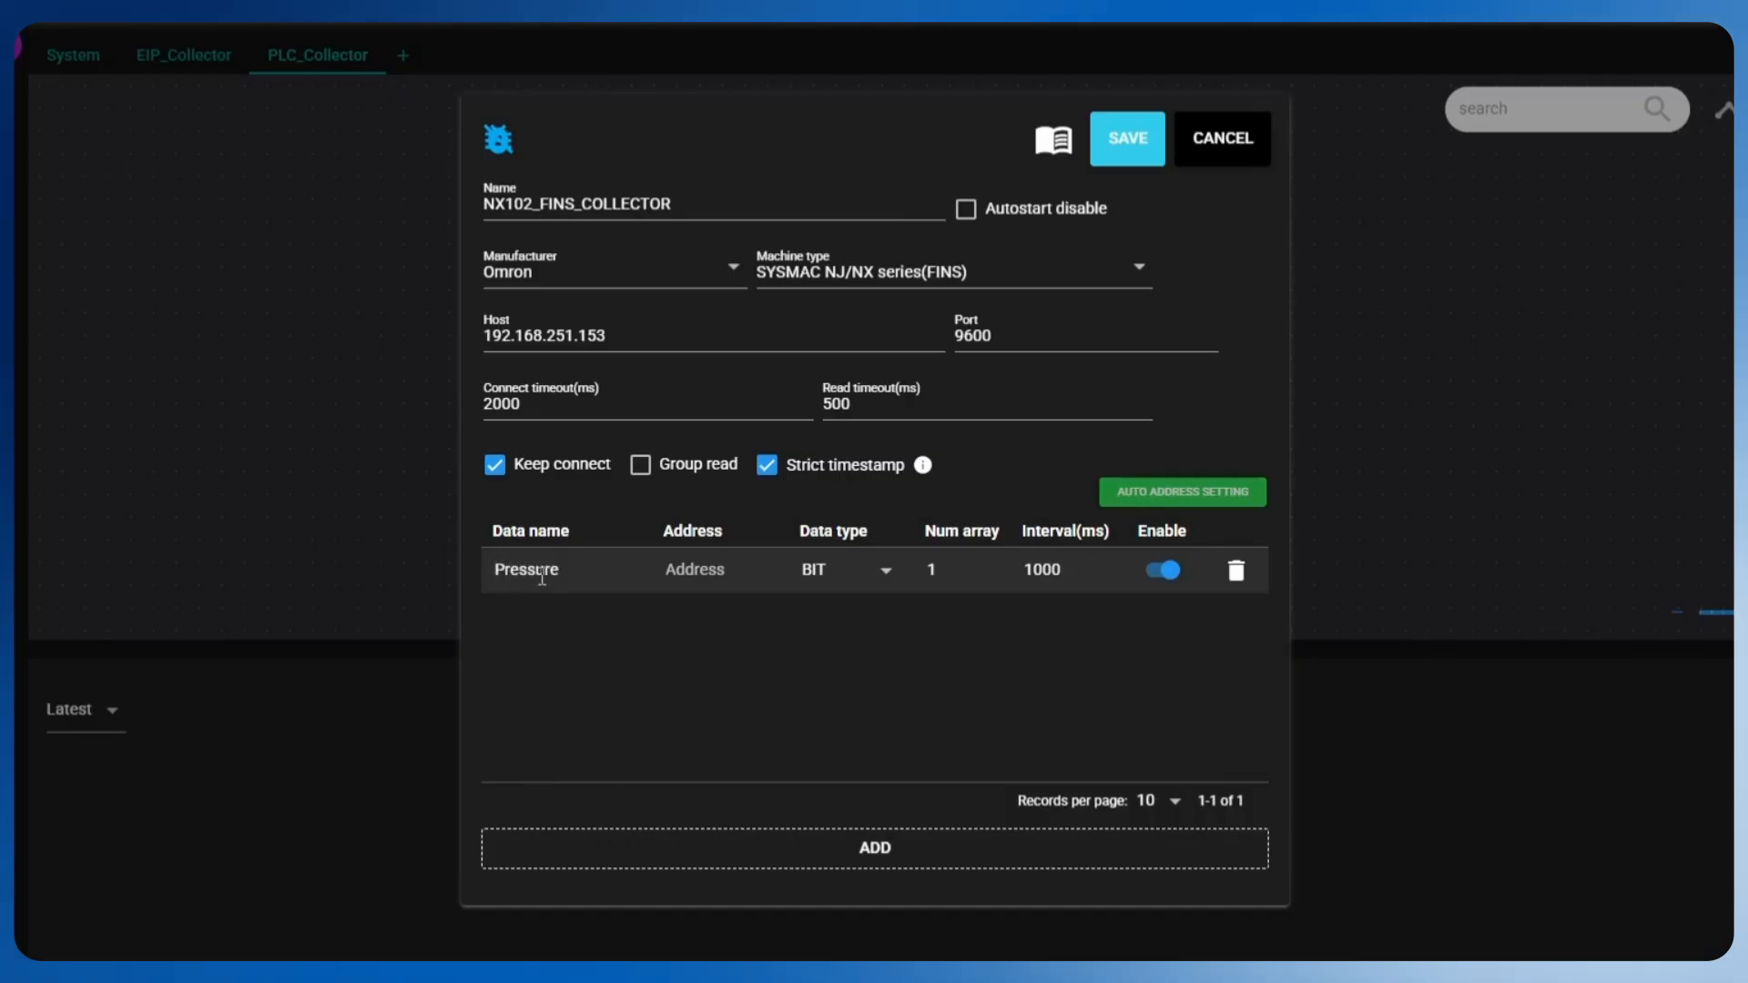
key("Tab")
type("D0")
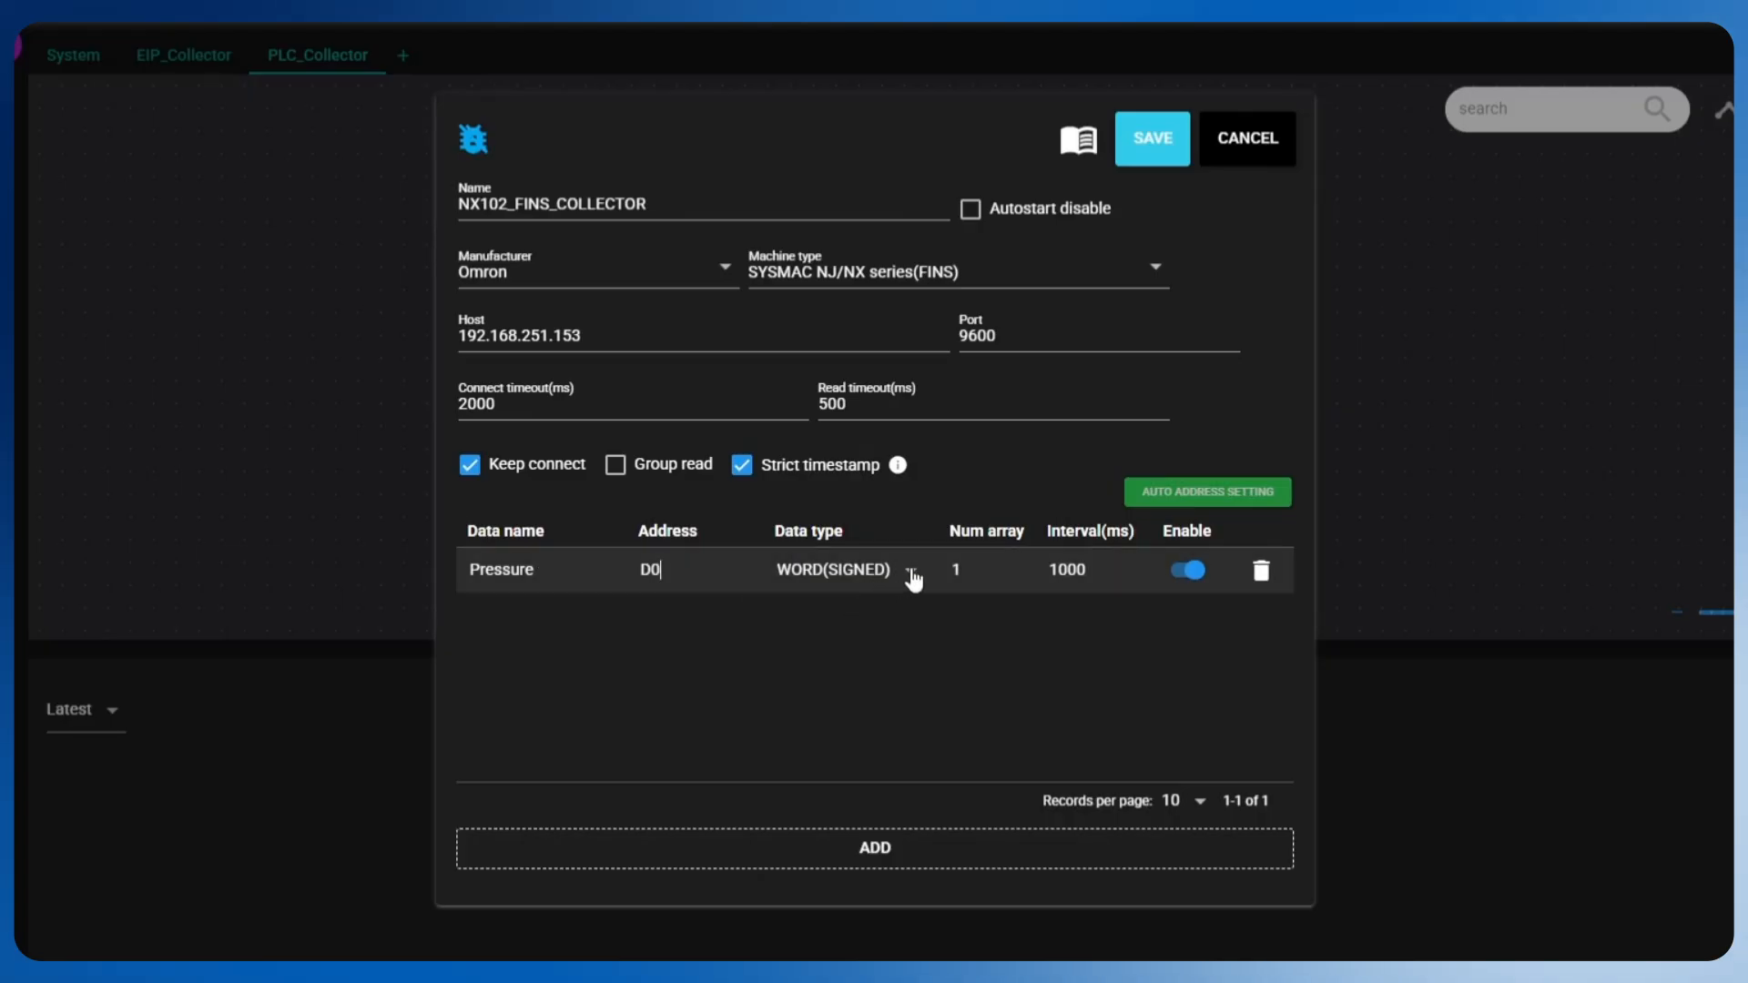
left_click(912, 574)
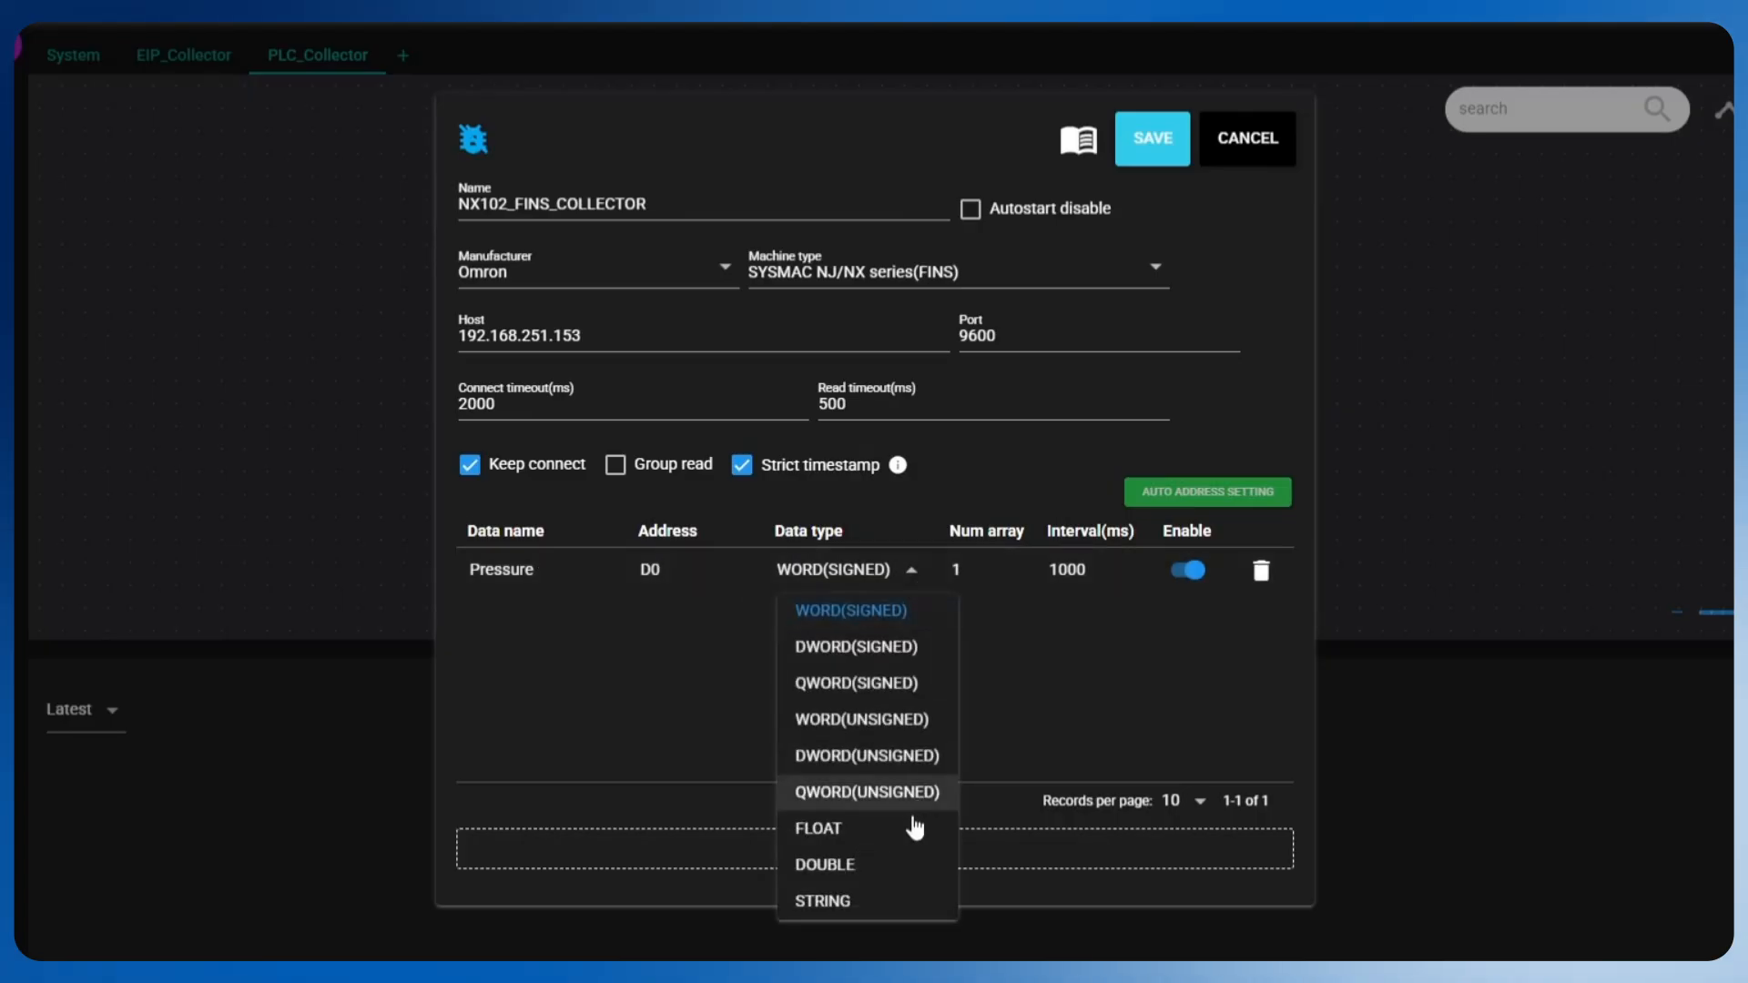
left_click(872, 878)
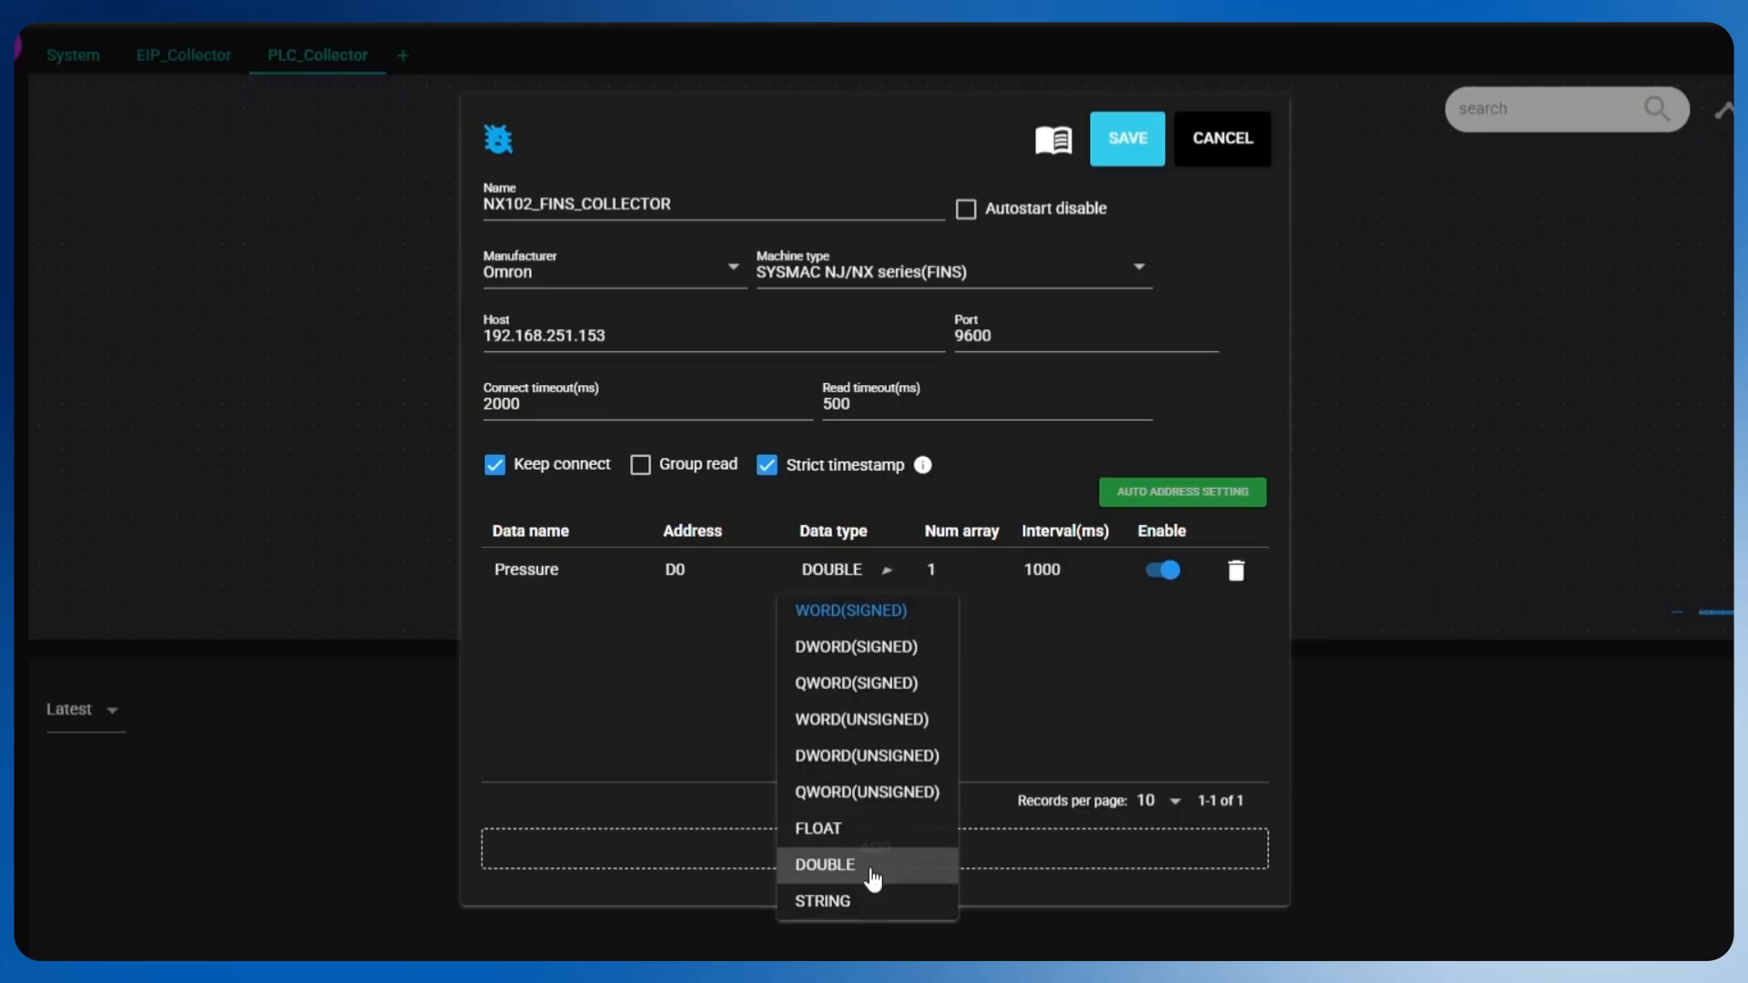
Step: Add a second data entry named Torque with address D8 and data type DOUBLE, and save the collector
left_click(887, 849)
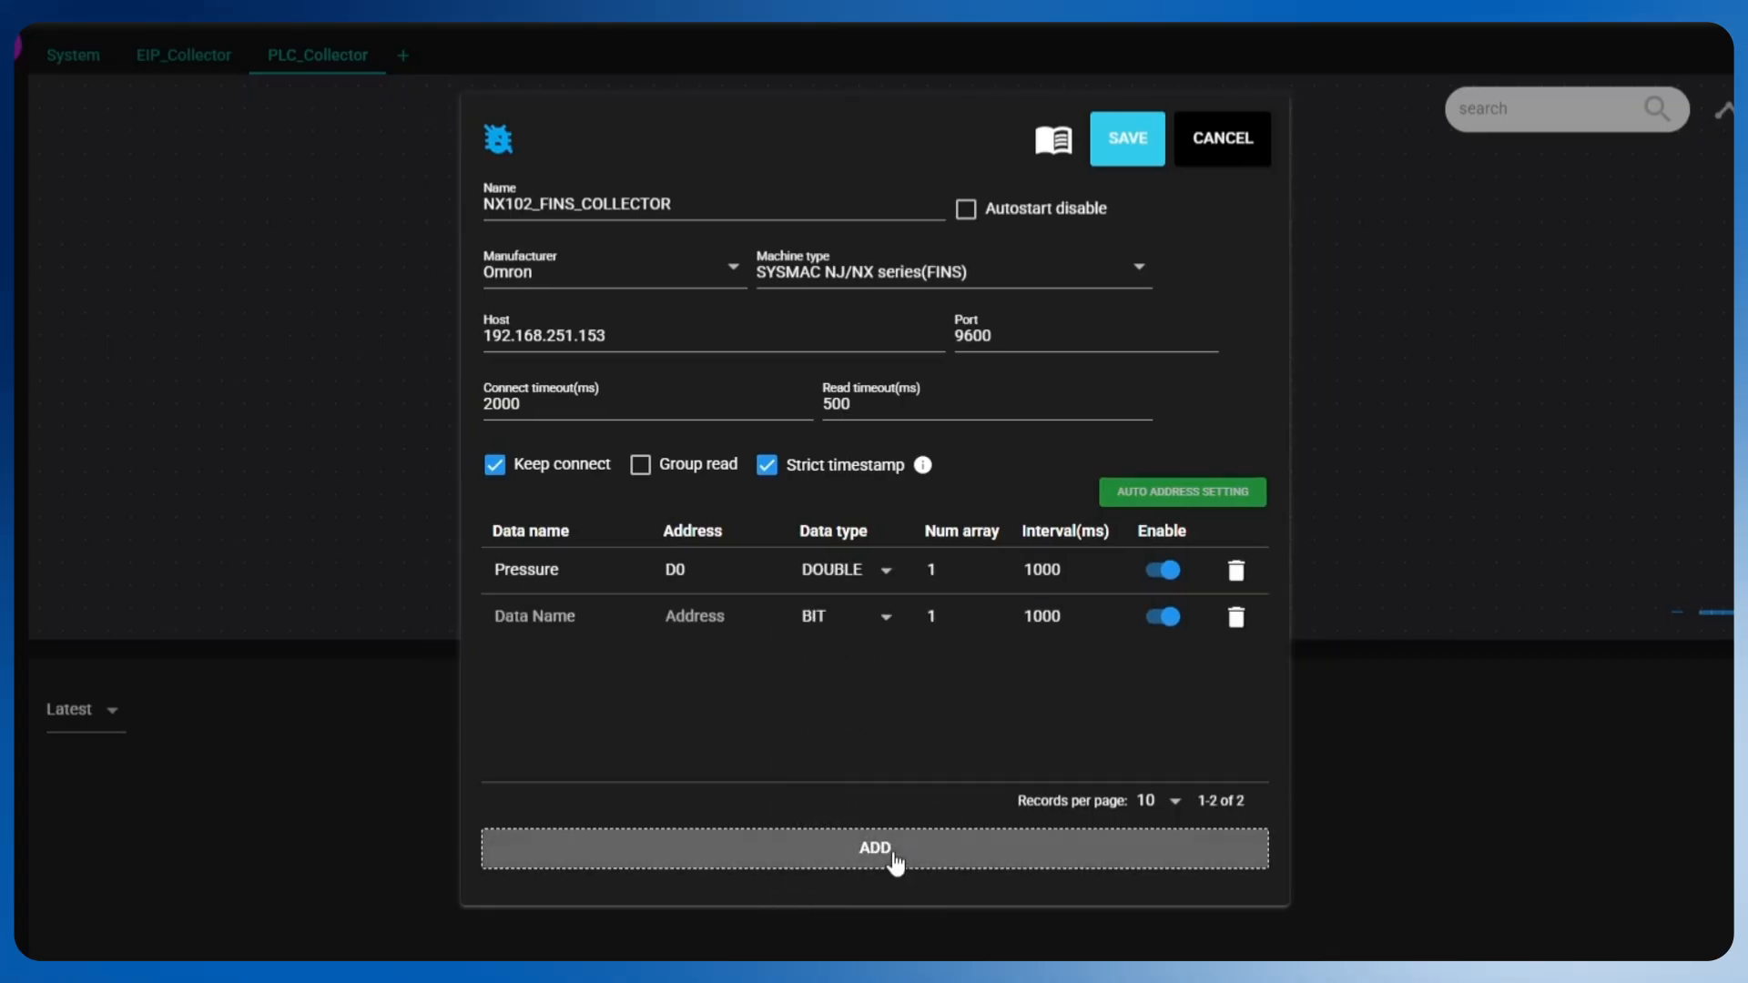
left_click(533, 621)
type("Torque")
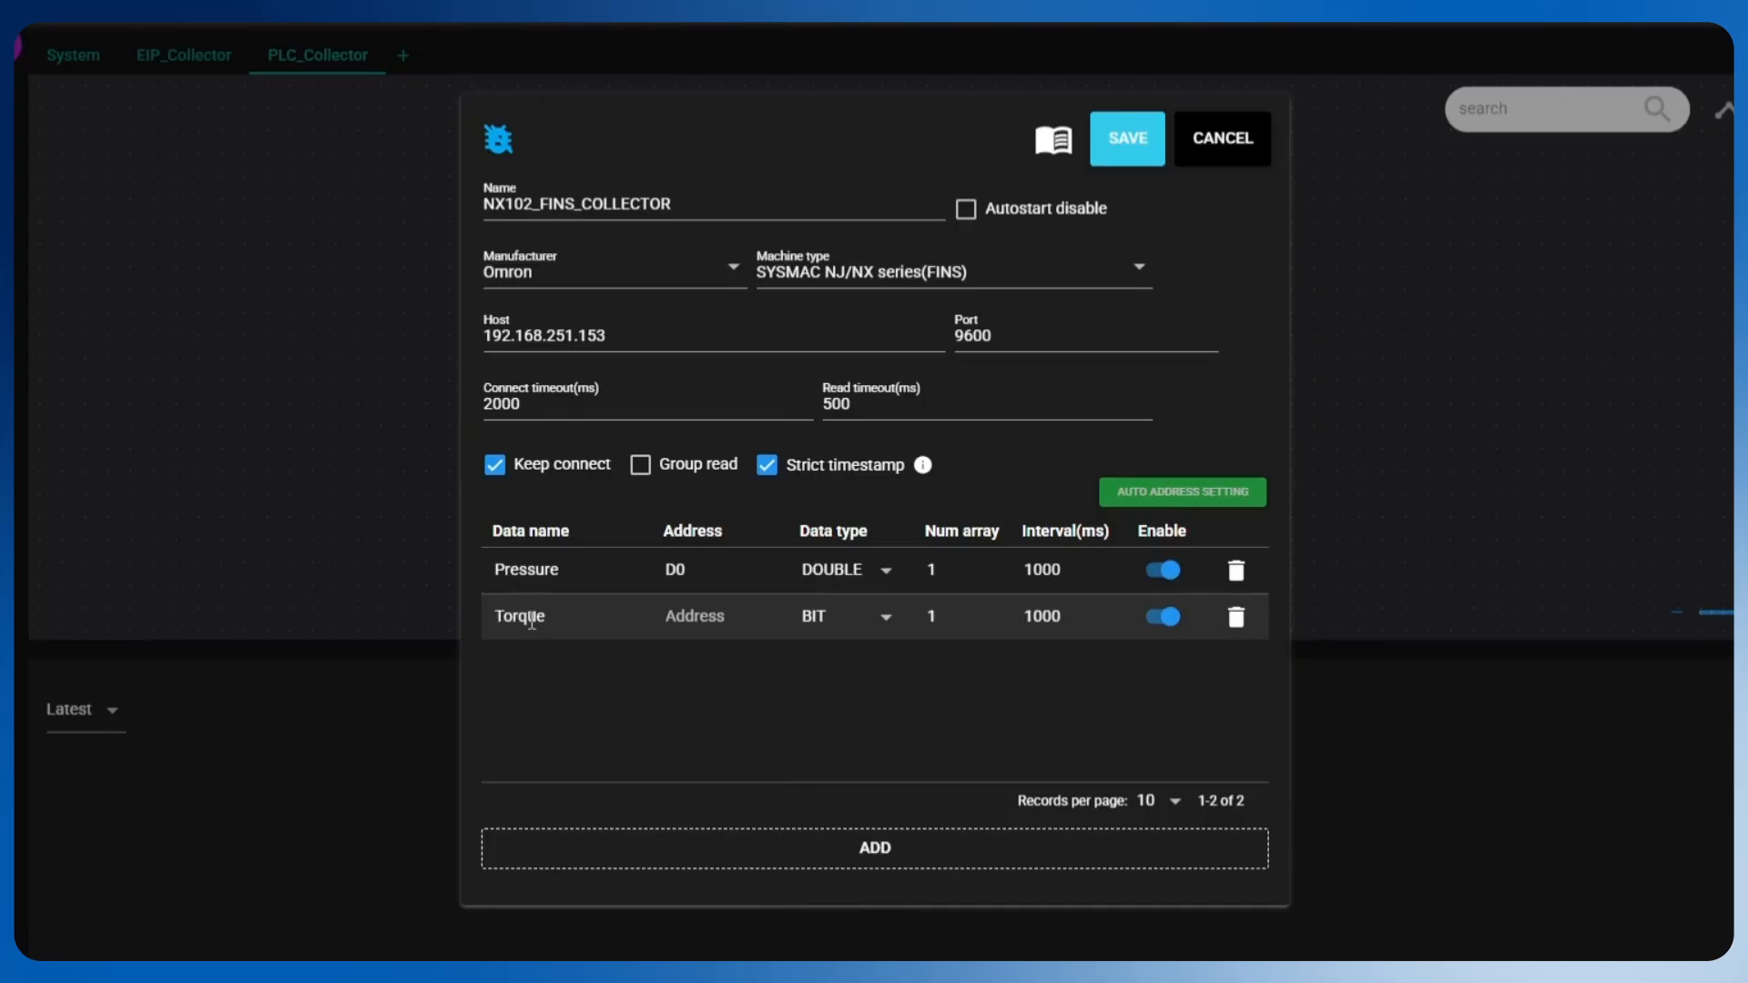
left_click(680, 625)
type("D8")
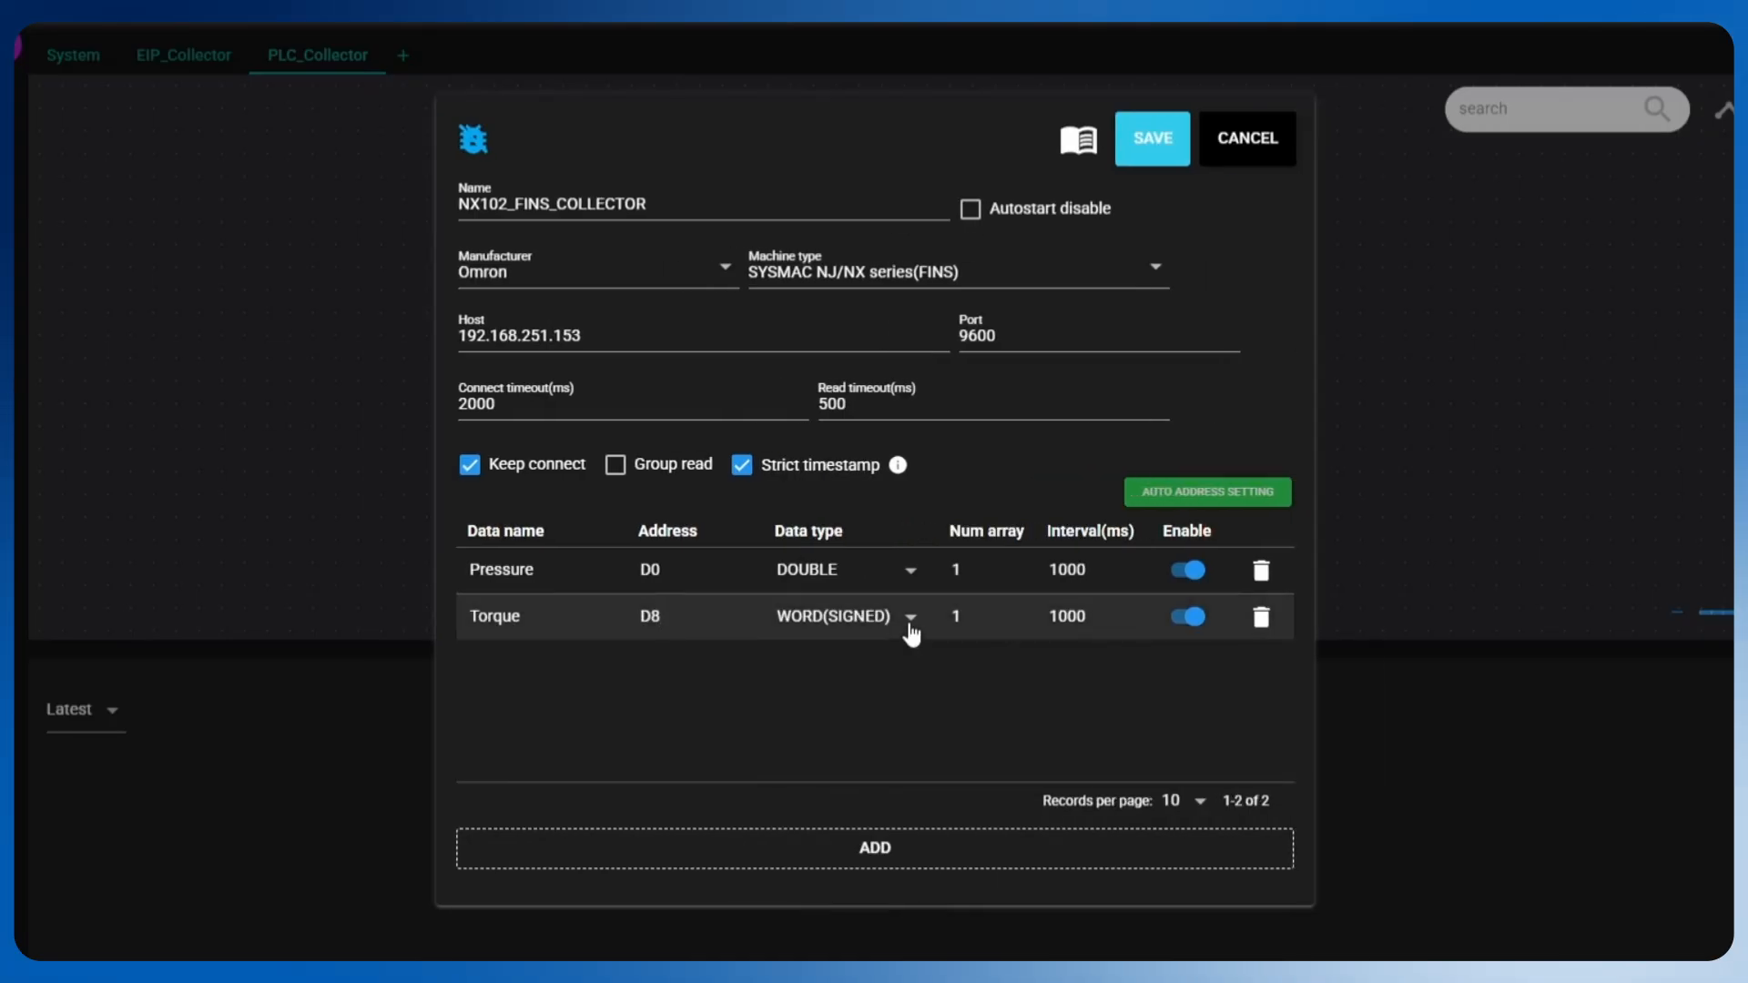
left_click(909, 627)
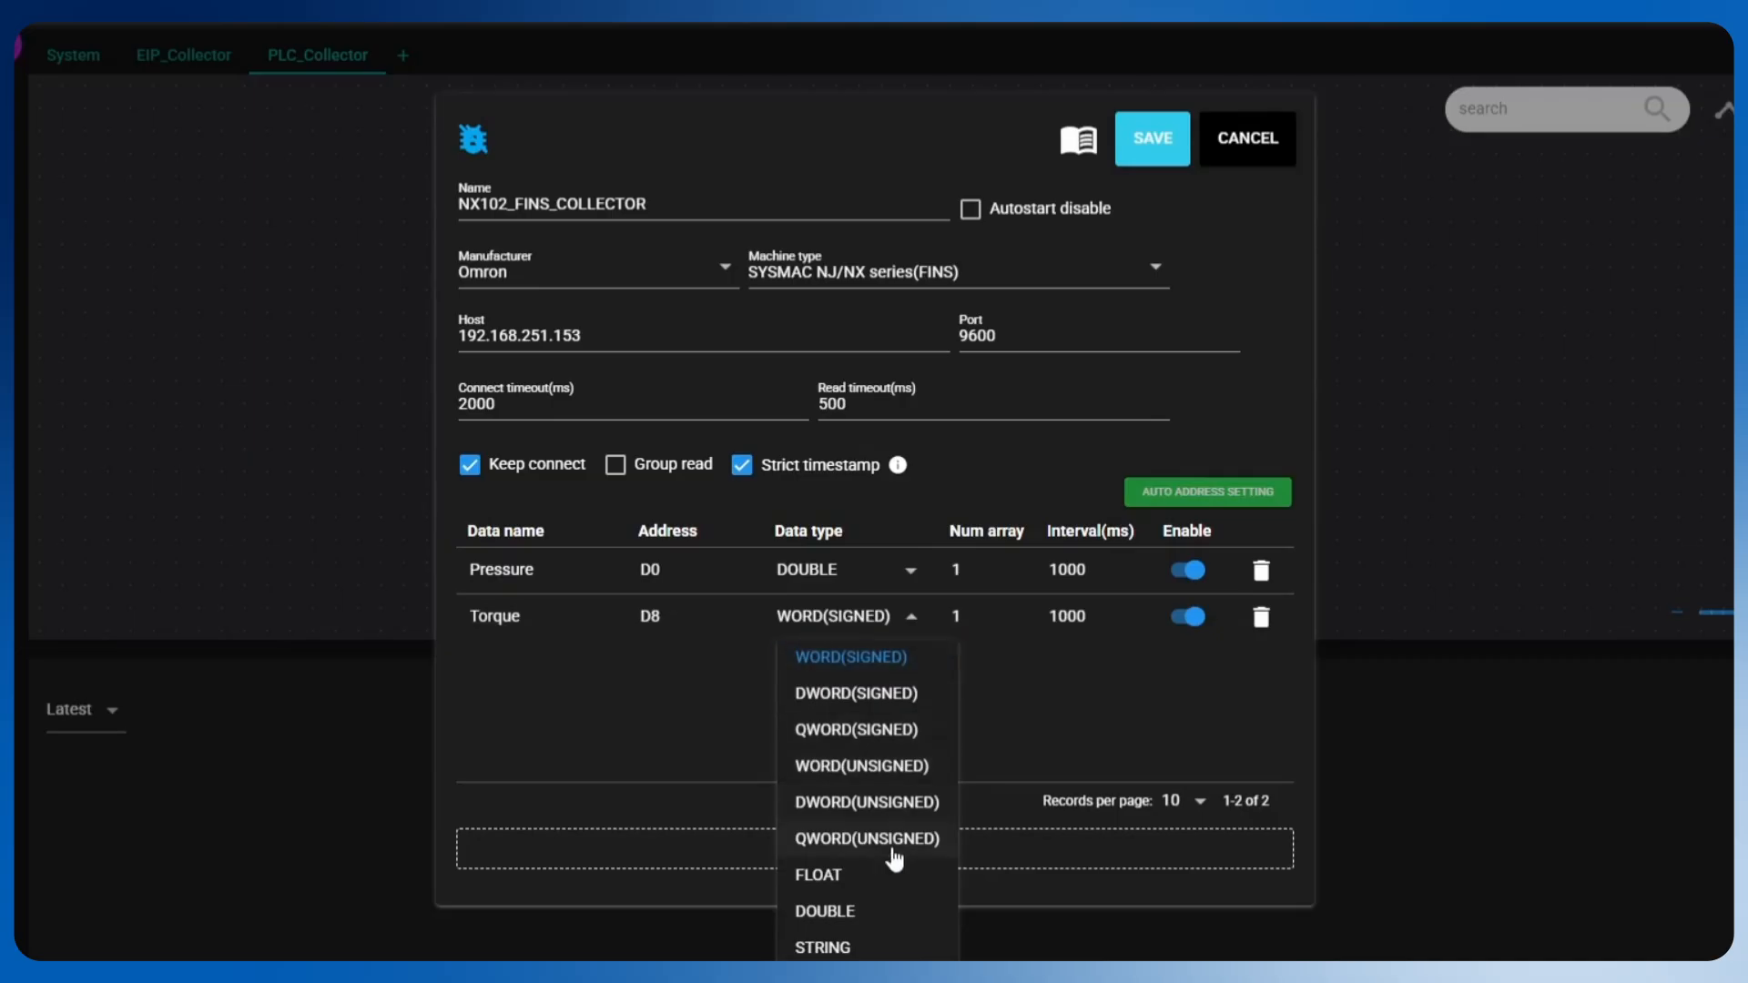
left_click(847, 913)
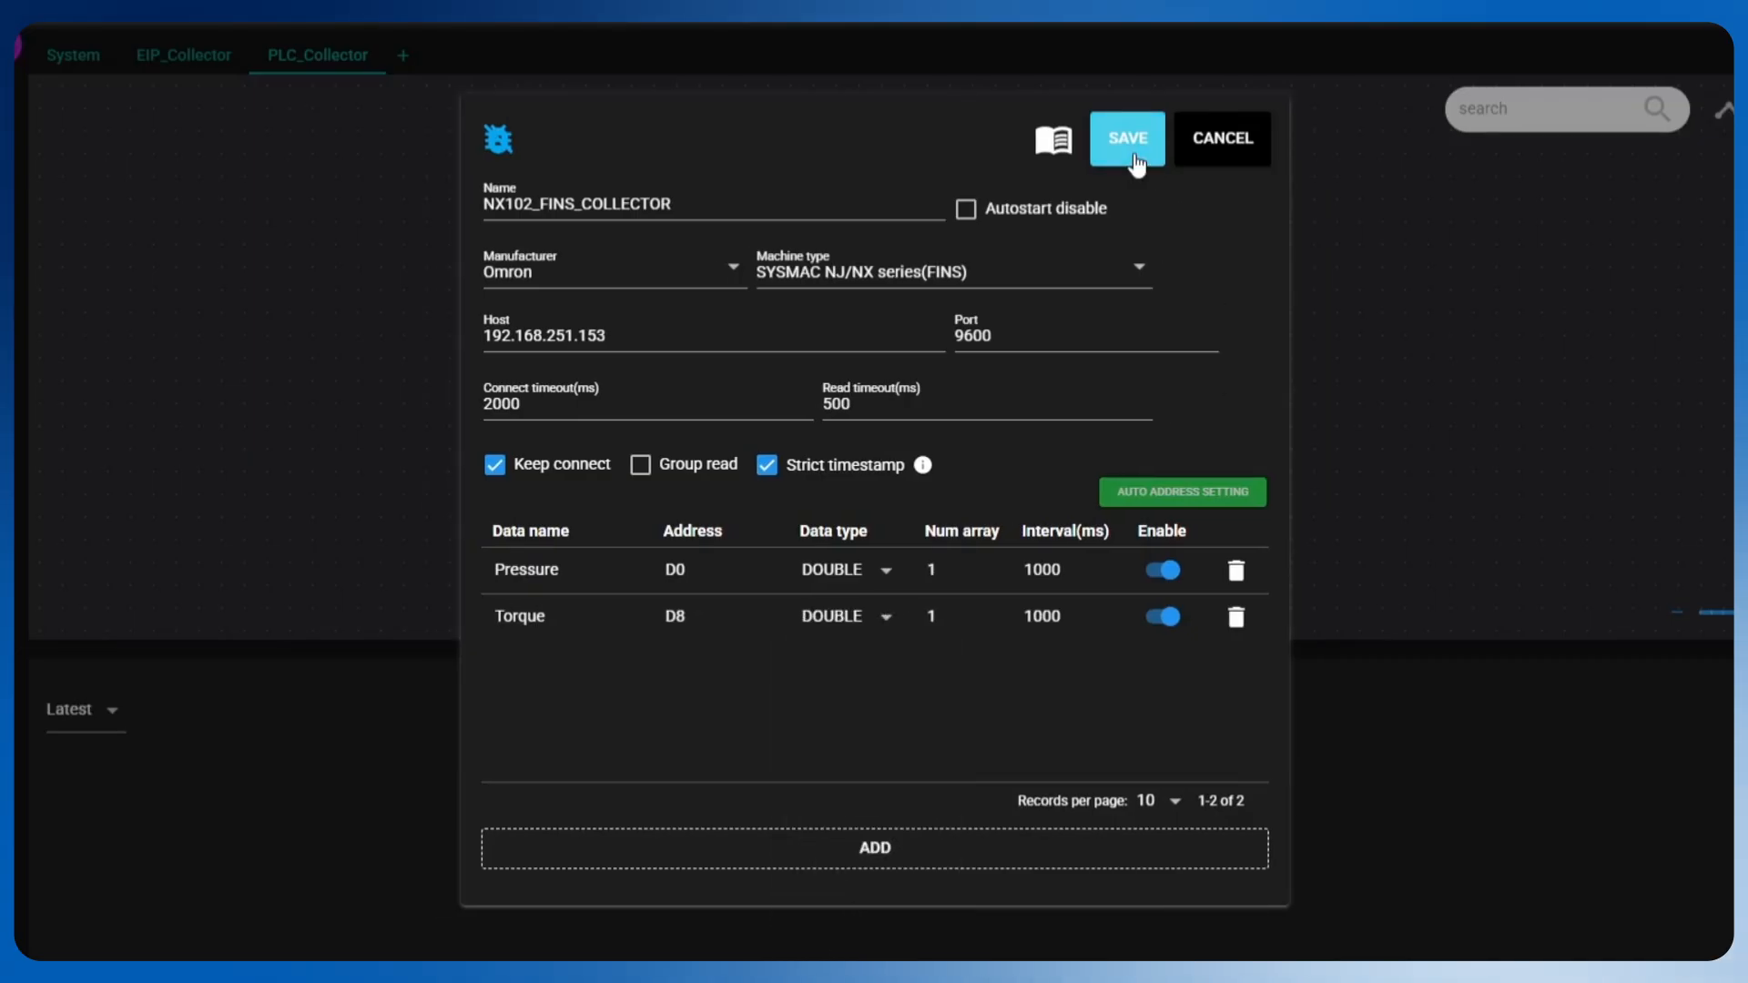
left_click(1137, 155)
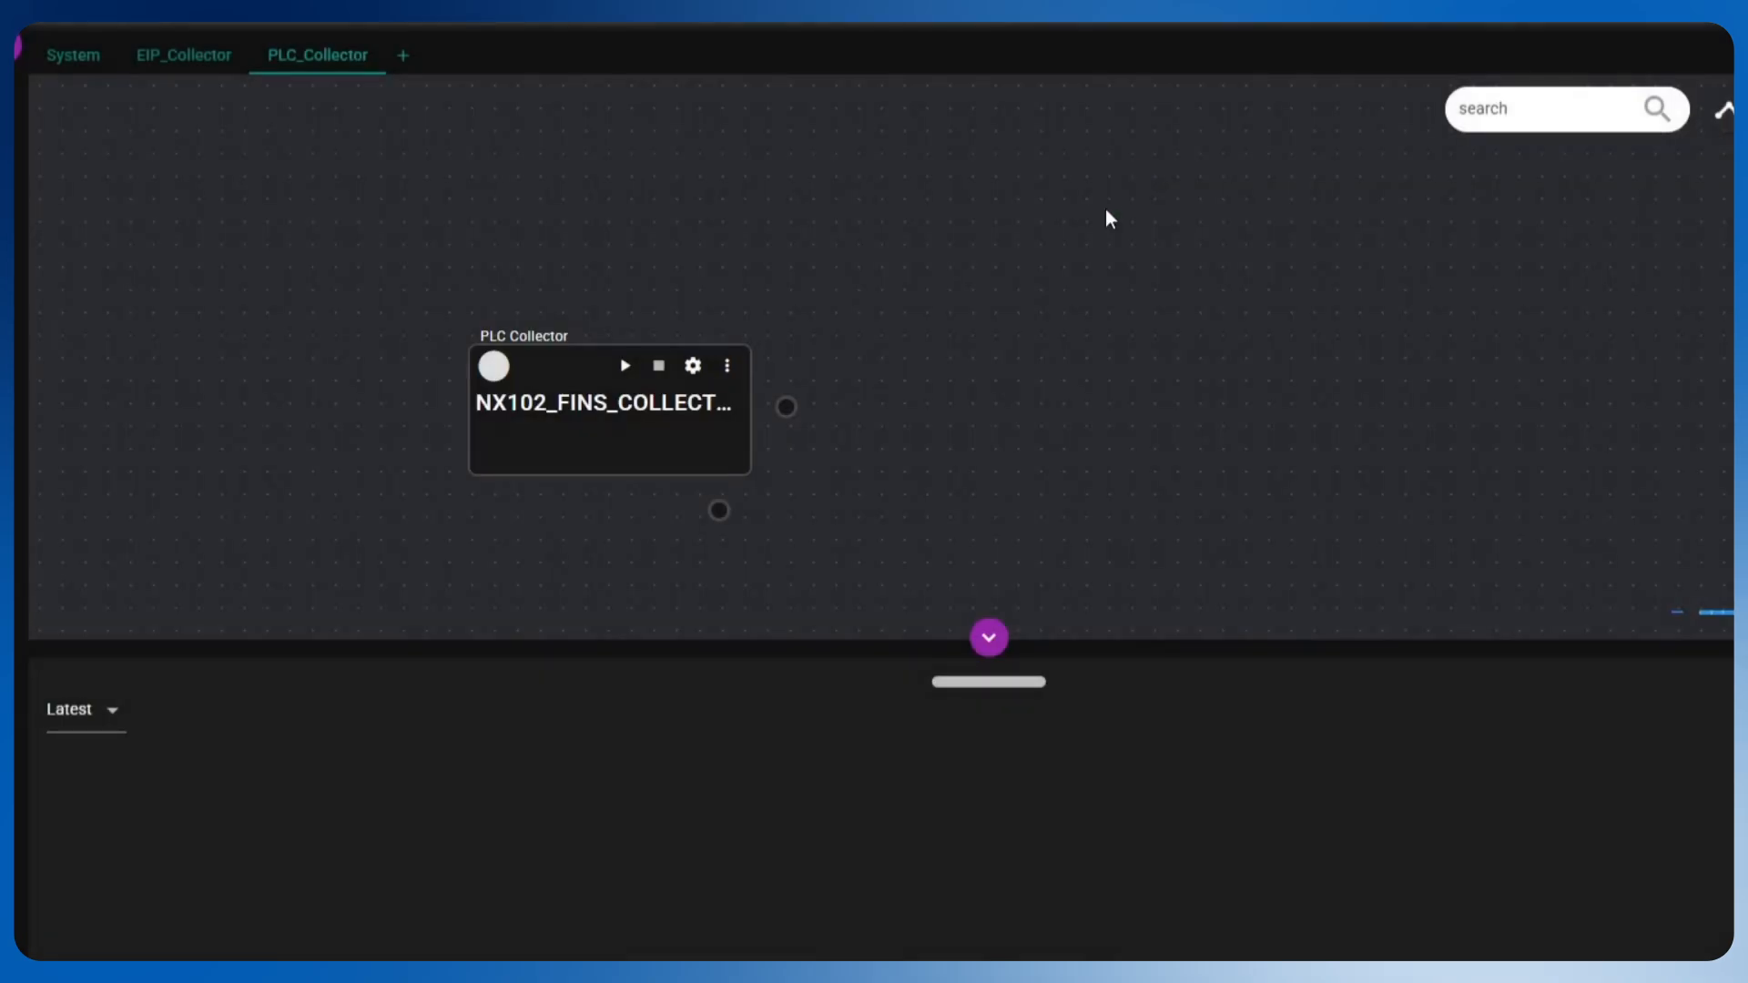
Step: Test the connection of NX102_FINS_COLLECTOR from its settings, save them and start the collector
left_click(695, 366)
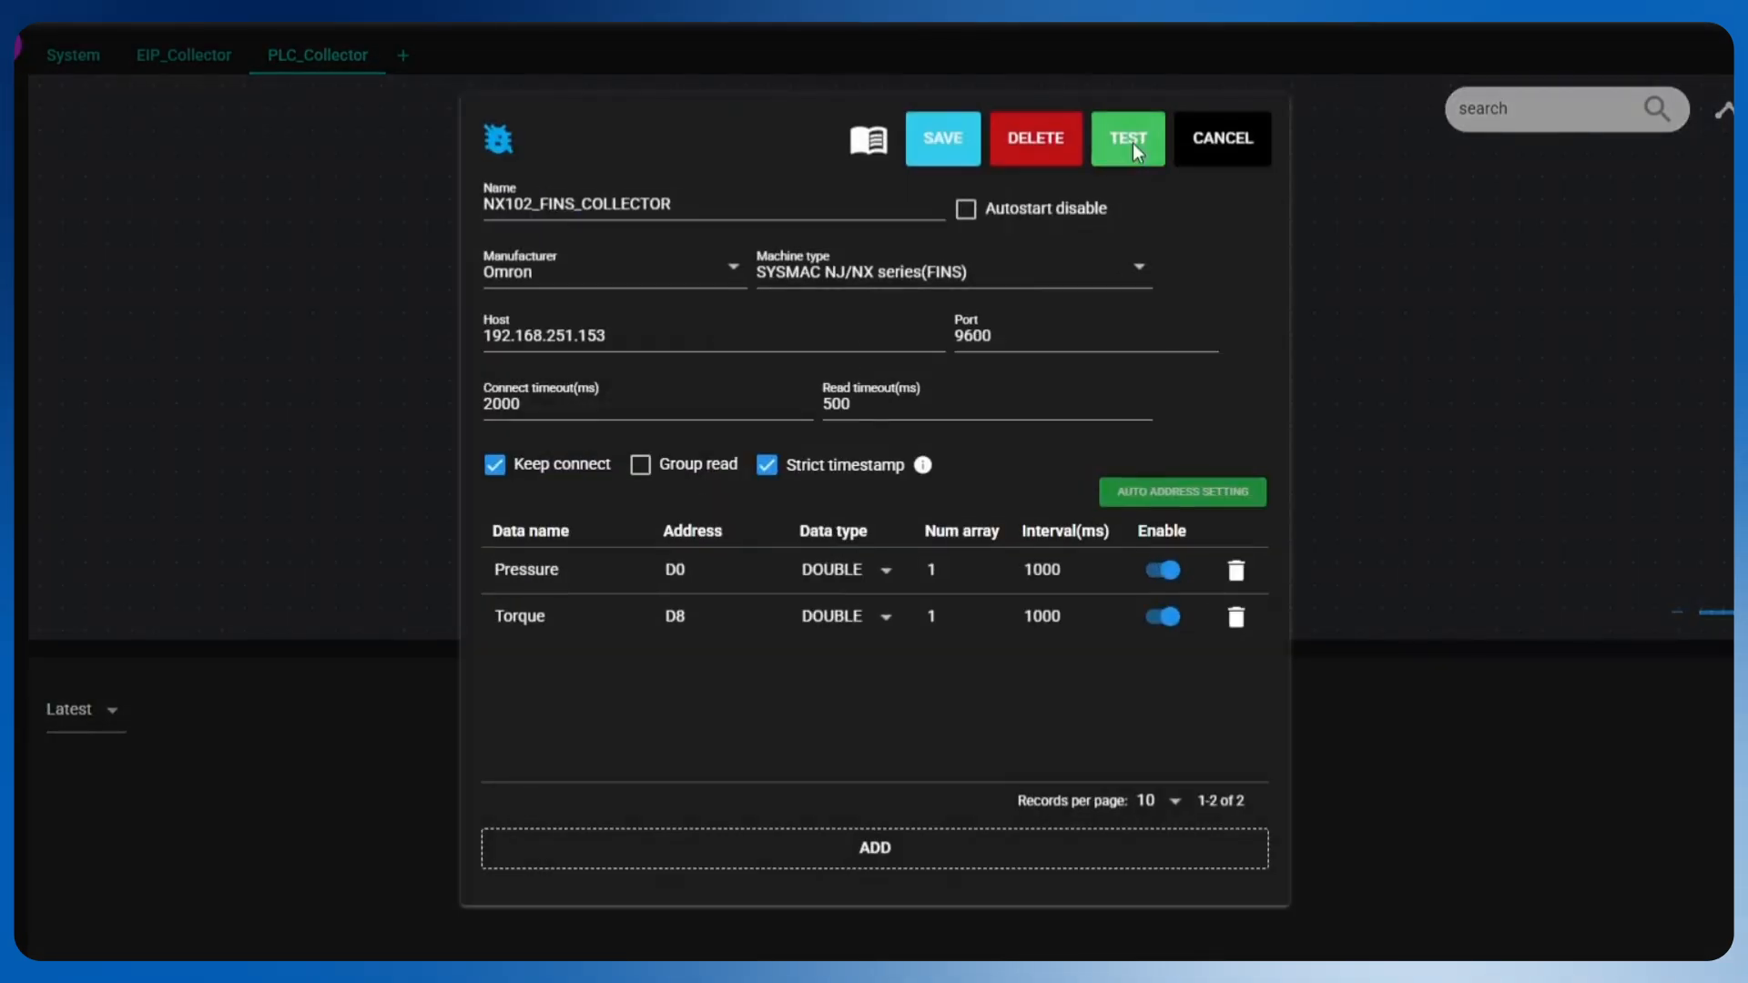
left_click(1134, 153)
left_click_drag(696, 894, 479, 889)
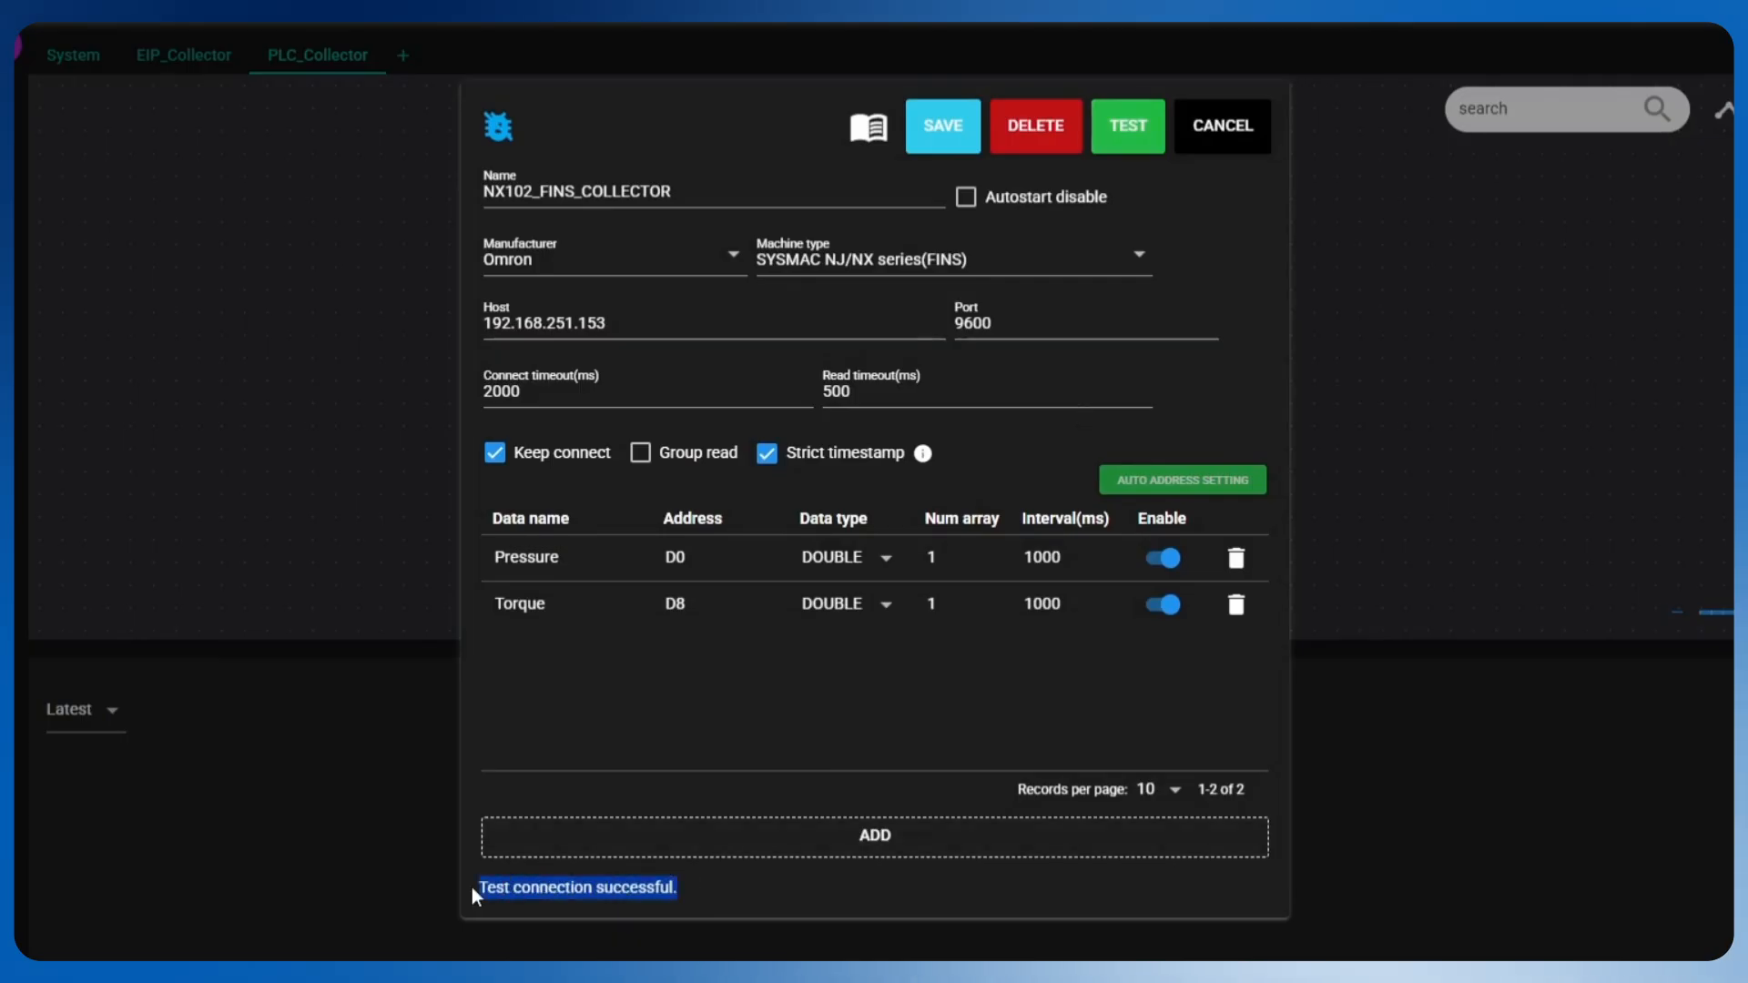
left_click(945, 141)
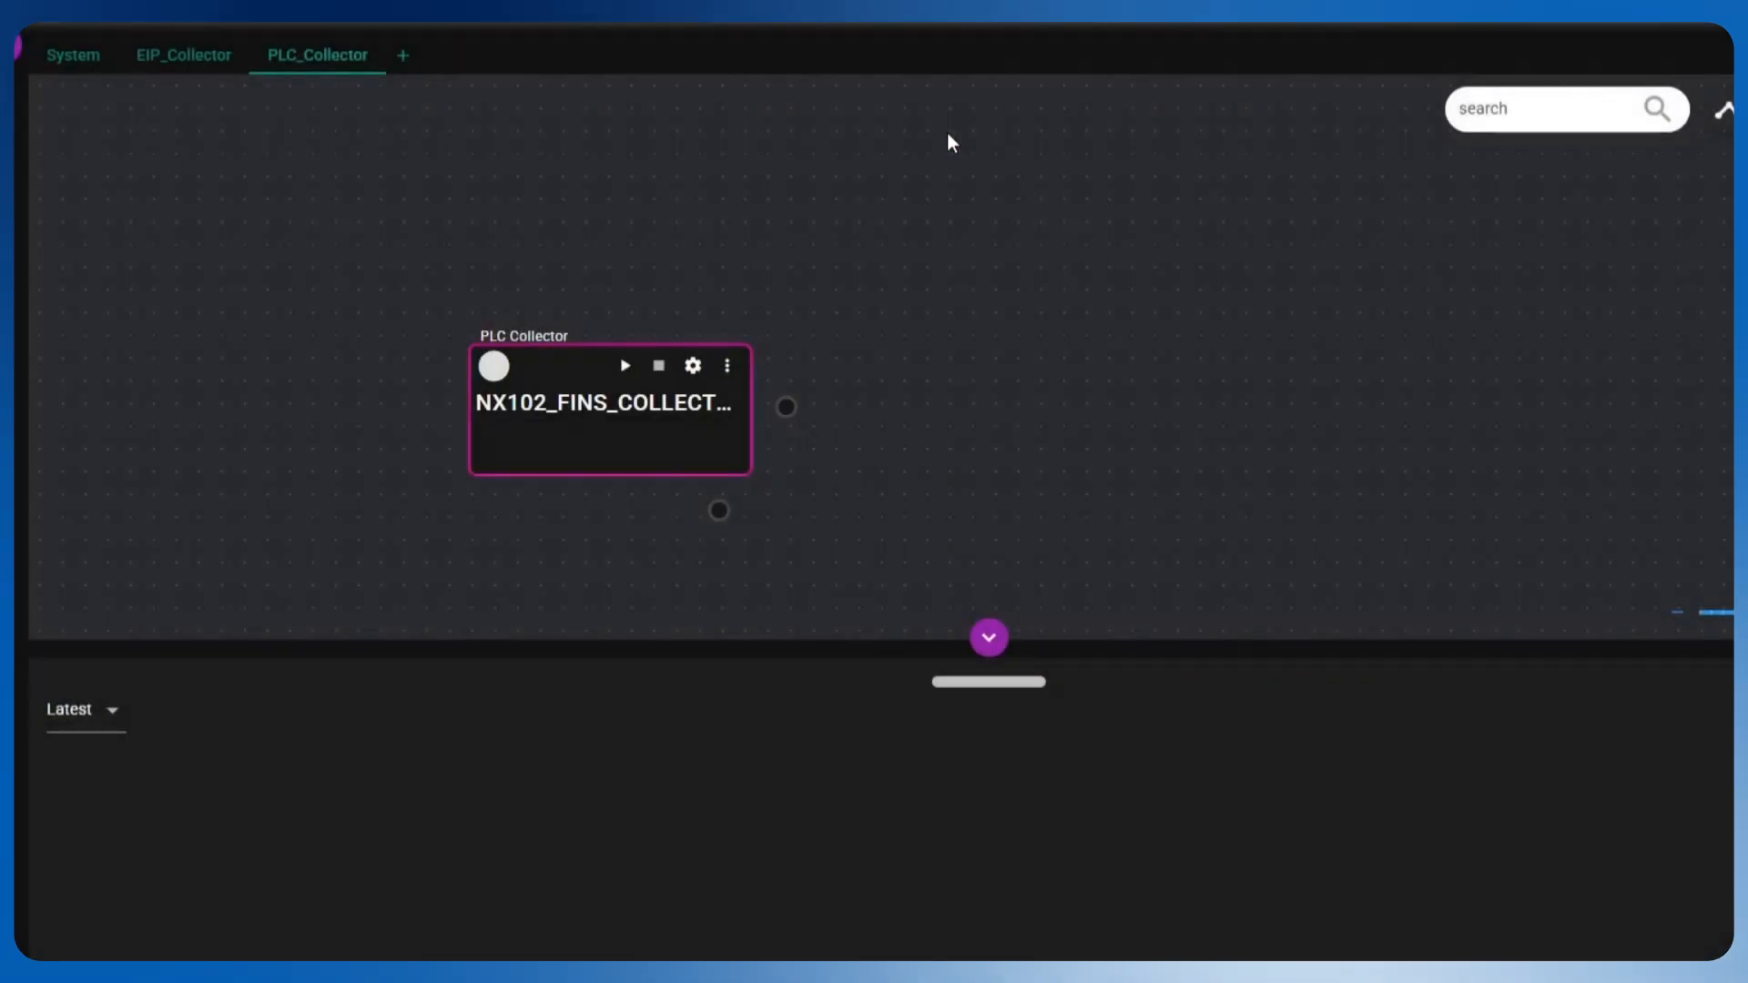
left_click(626, 368)
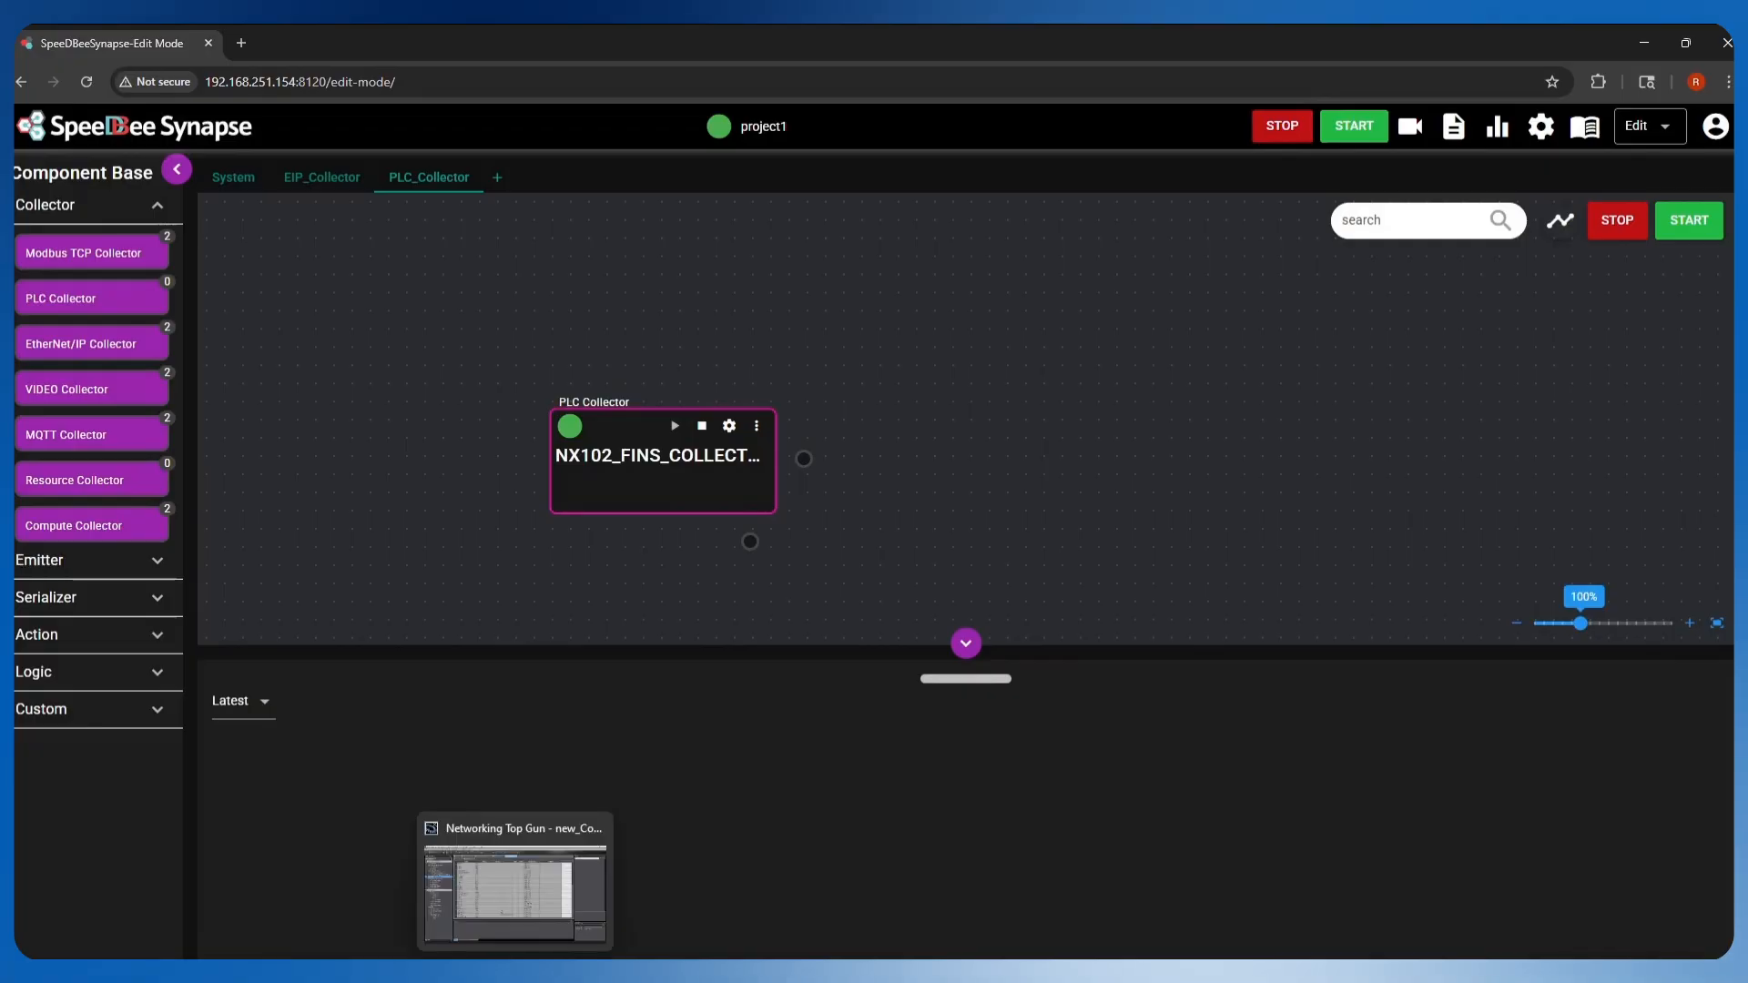
Step: Set DX_ST.DXTestBit to TRUE in Sysmac Studio's DX_WatchTab, and return to SpeeDBee Synapse to display the collector's output port data
left_click(516, 973)
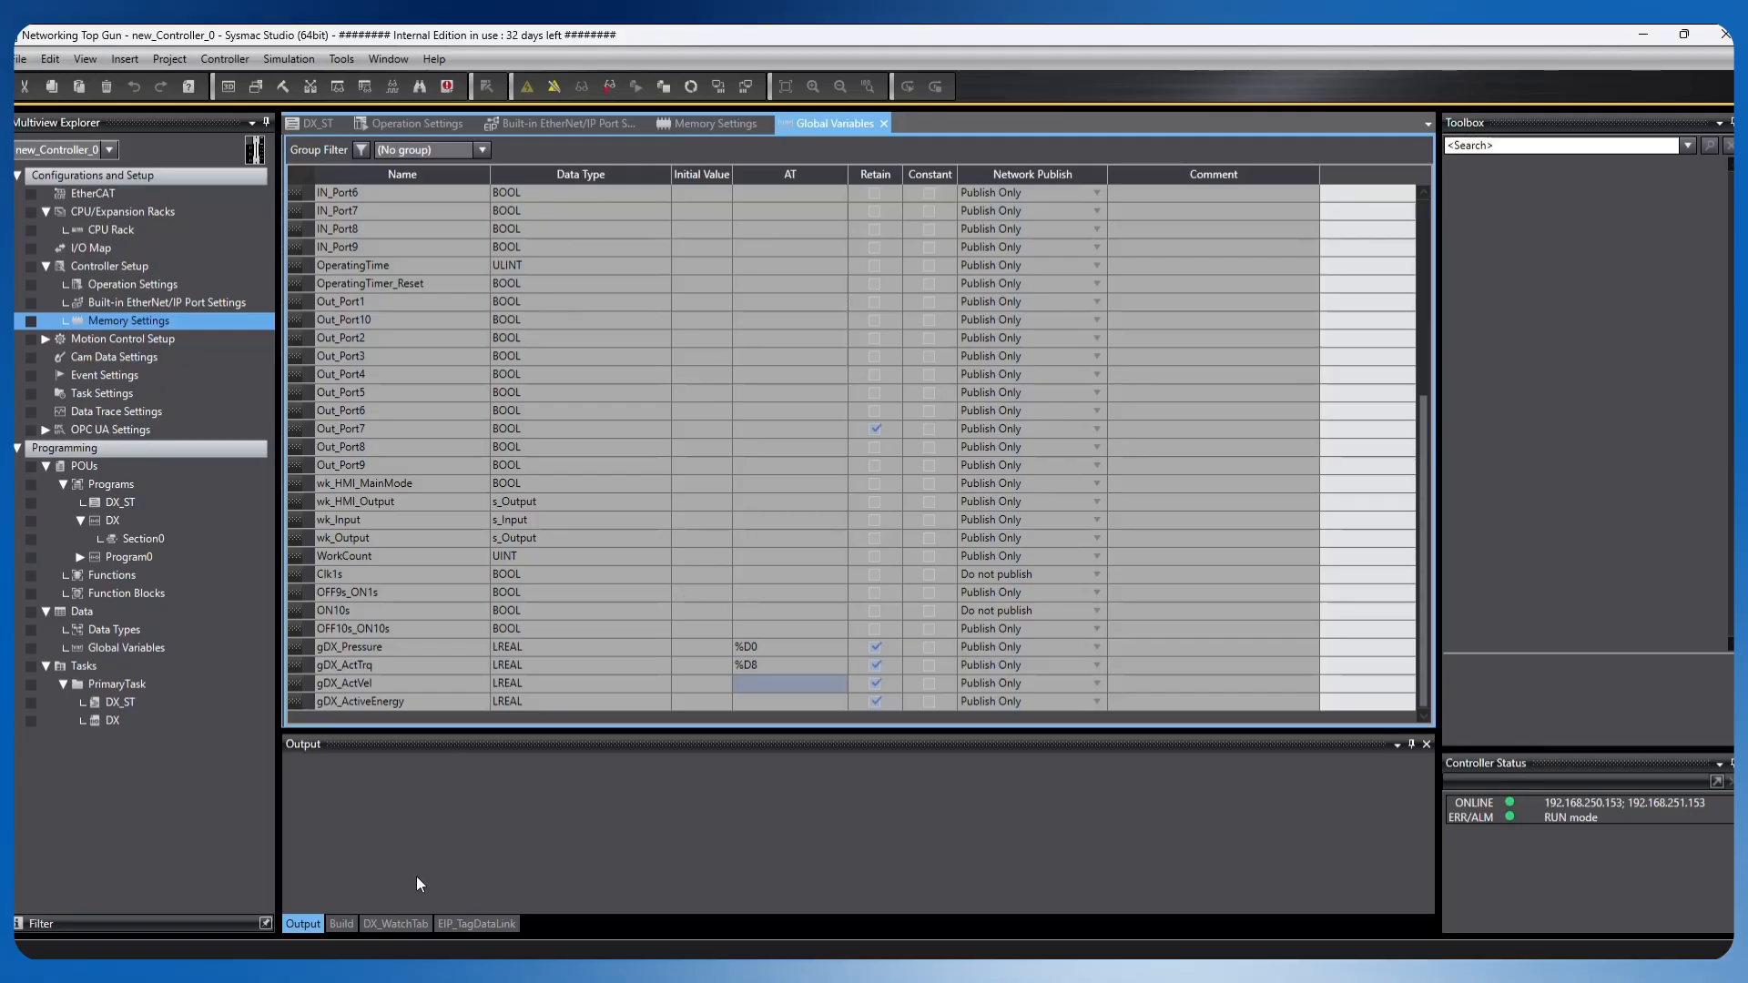
left_click(316, 124)
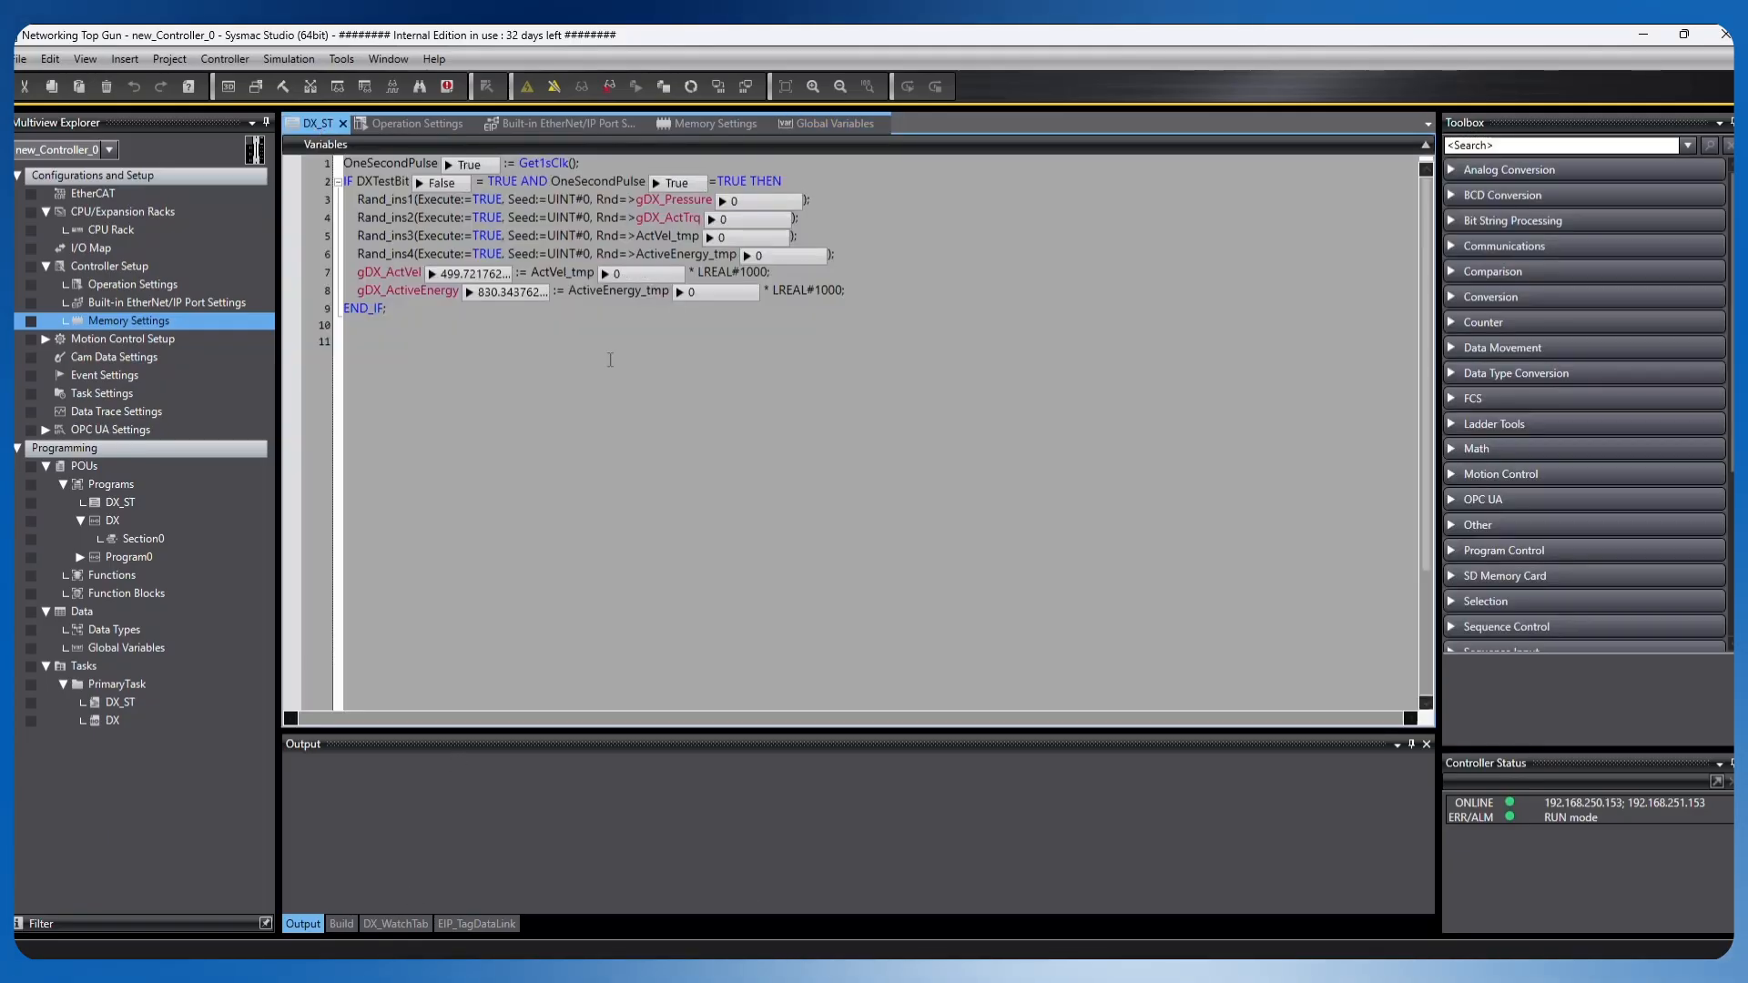
left_click(421, 924)
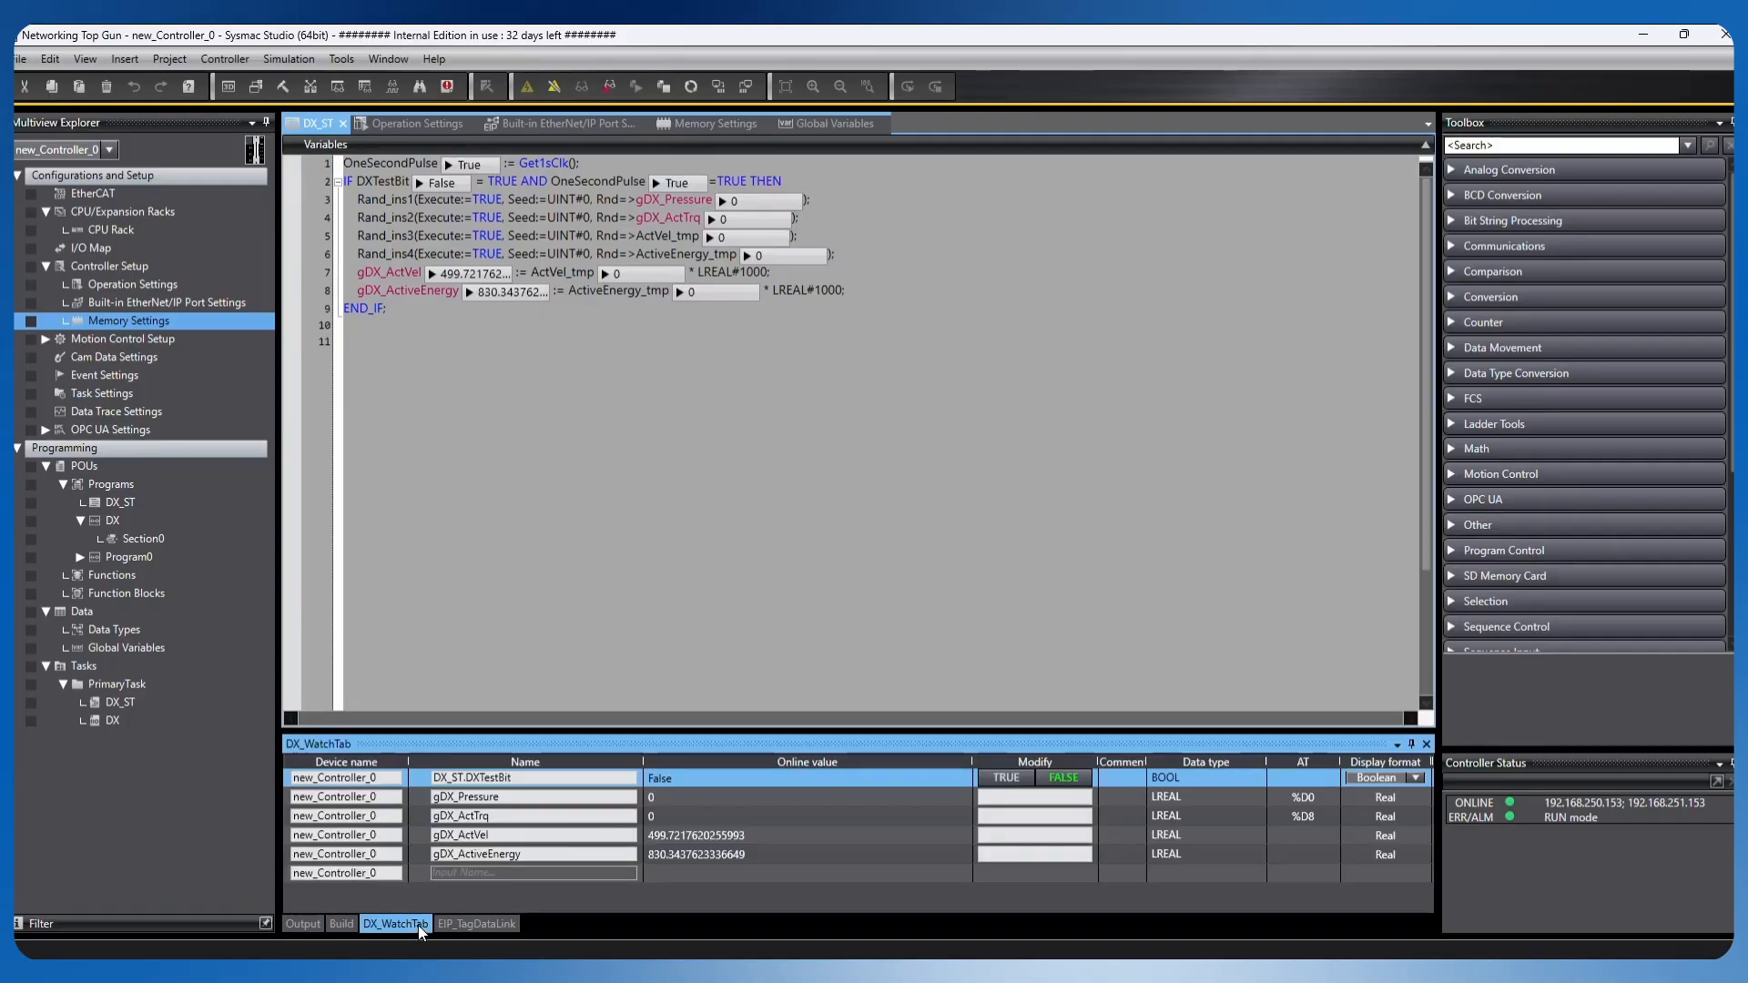
left_click(1013, 778)
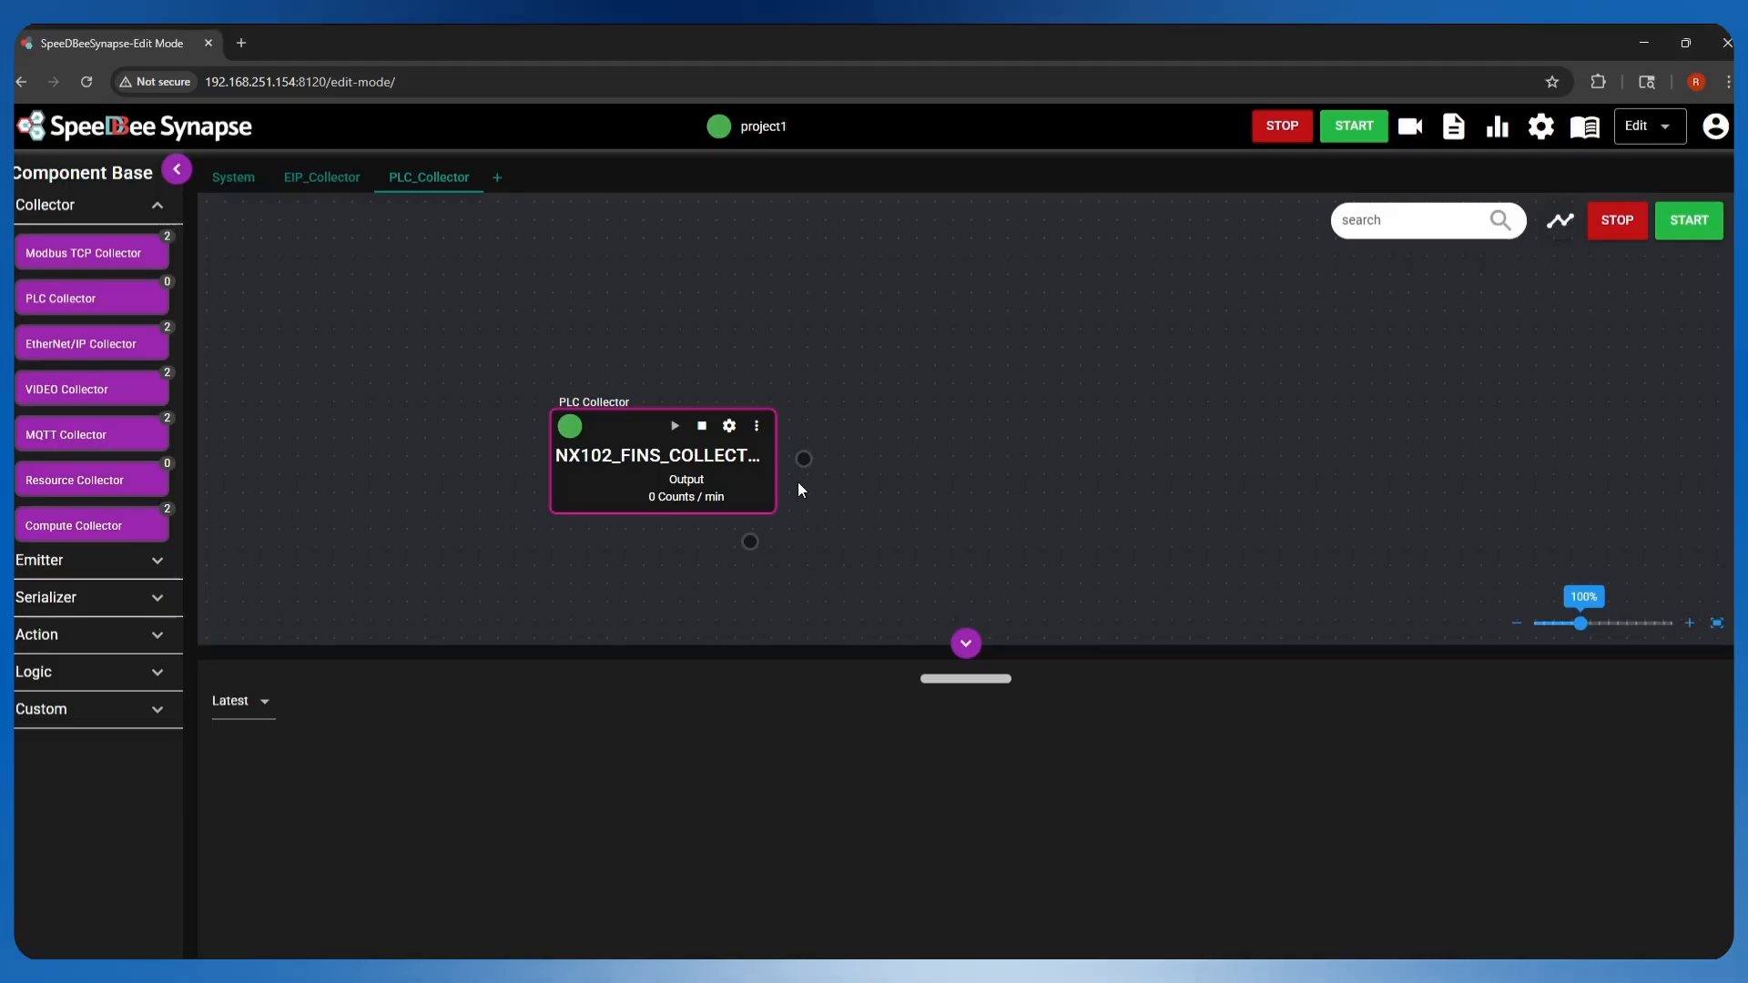
left_click(805, 459)
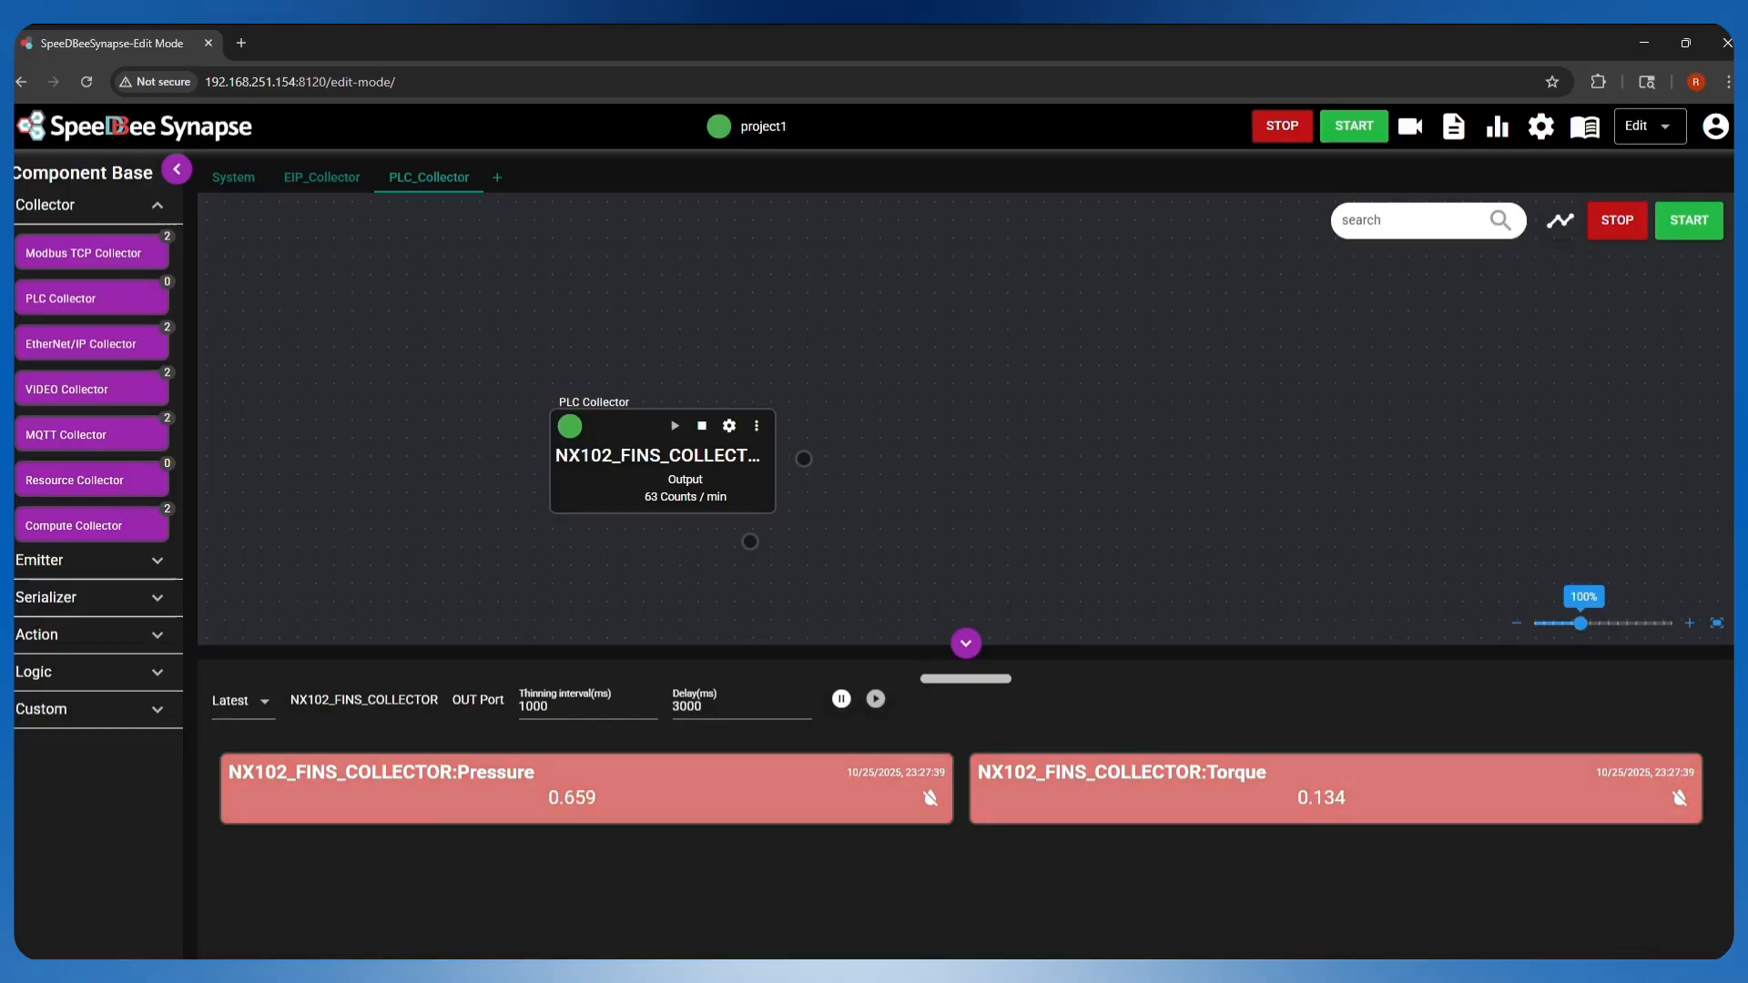
Step: Switch back to Sysmac Studio, set DX_ST.DXTestBit to FALSE and check the online values of gDX_Pressure and gDX_ActTrq
left_click(698, 961)
left_click(1074, 780)
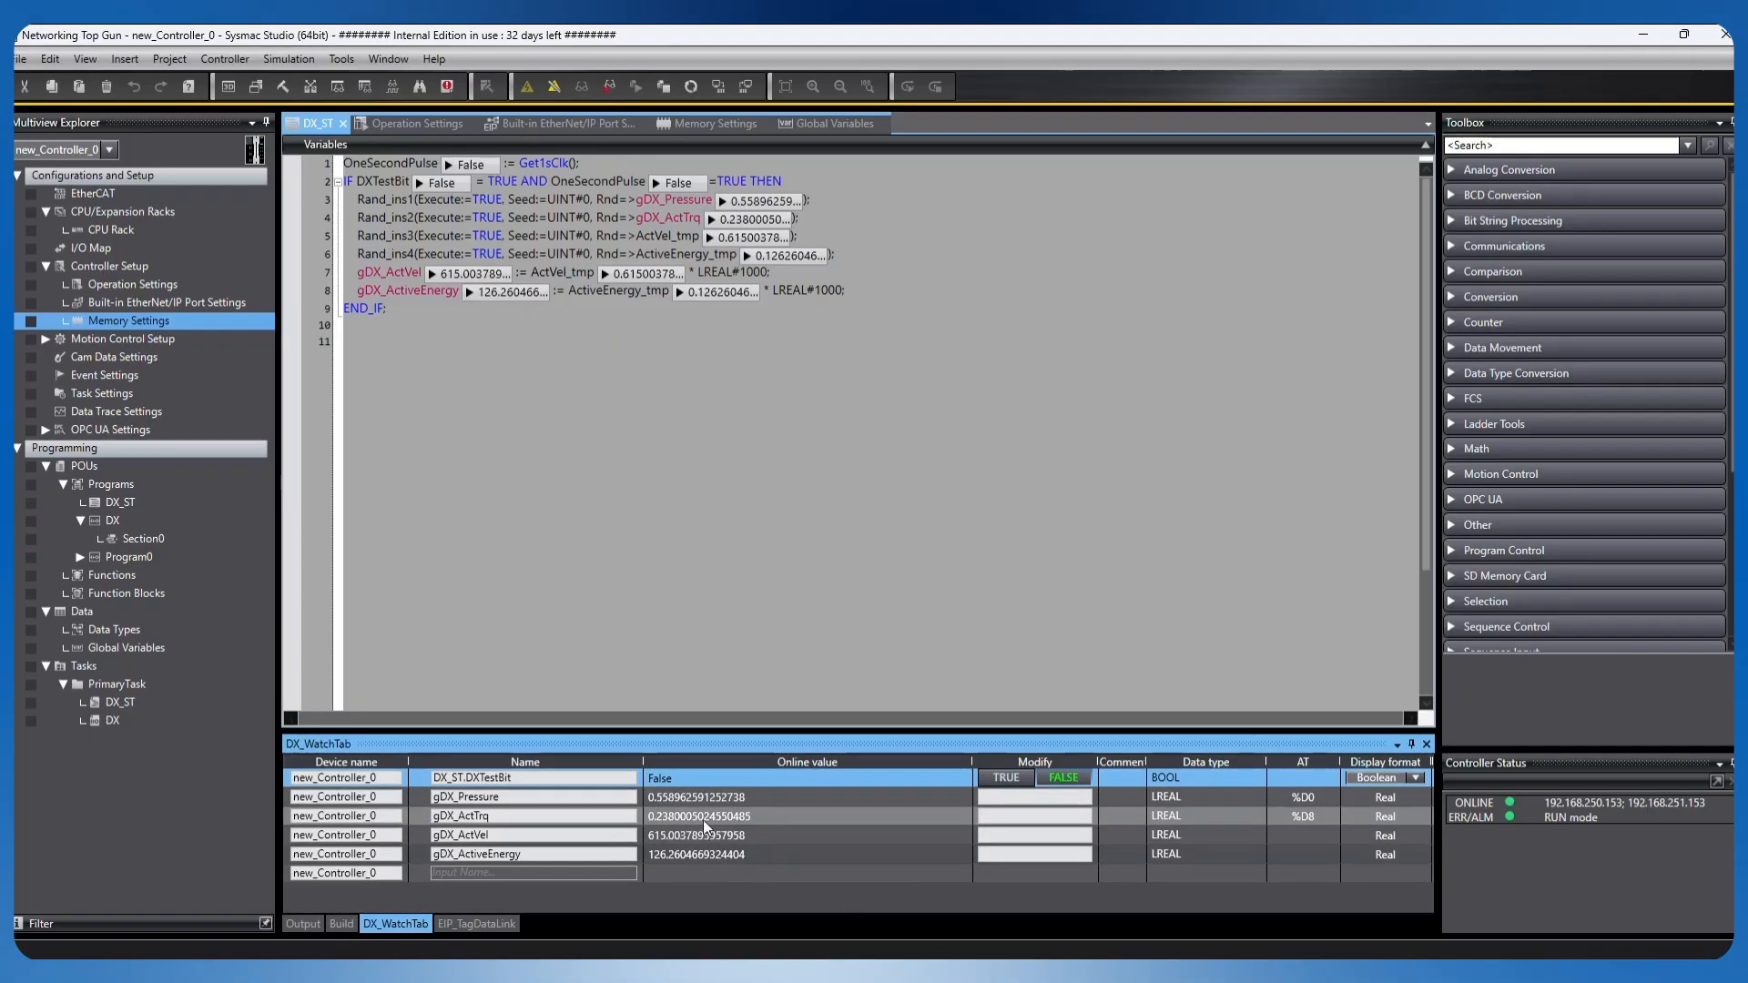
left_click(658, 800)
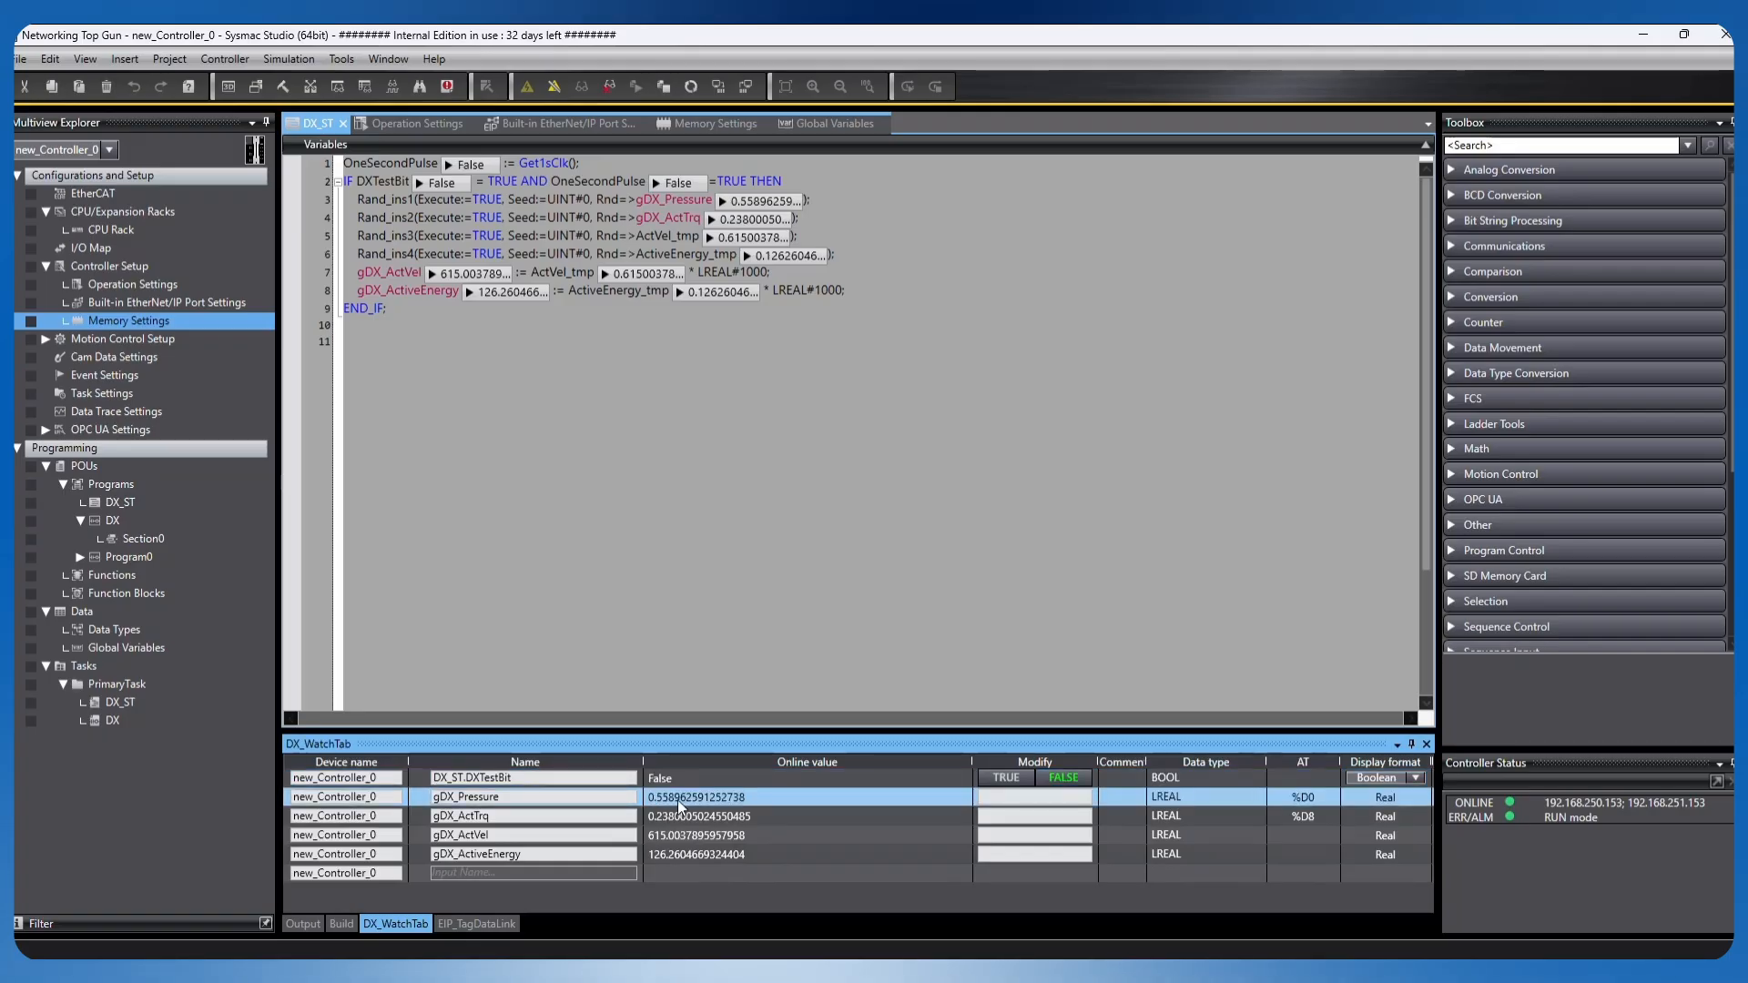
left_click(680, 819)
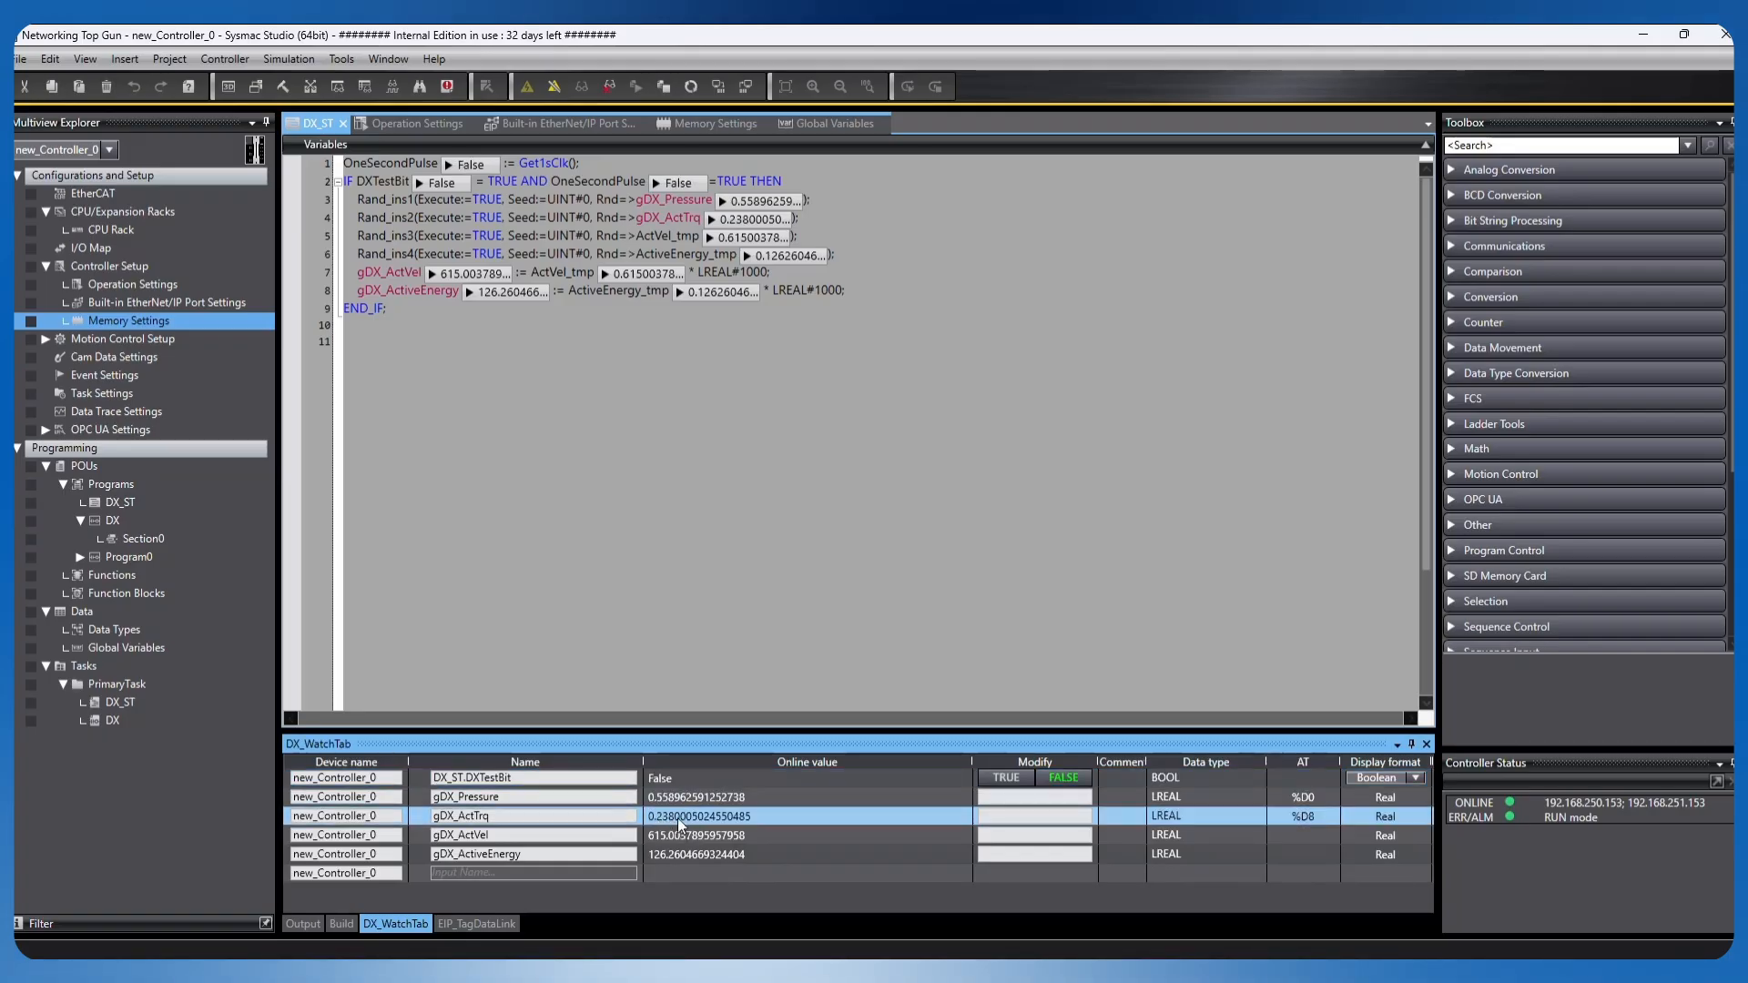